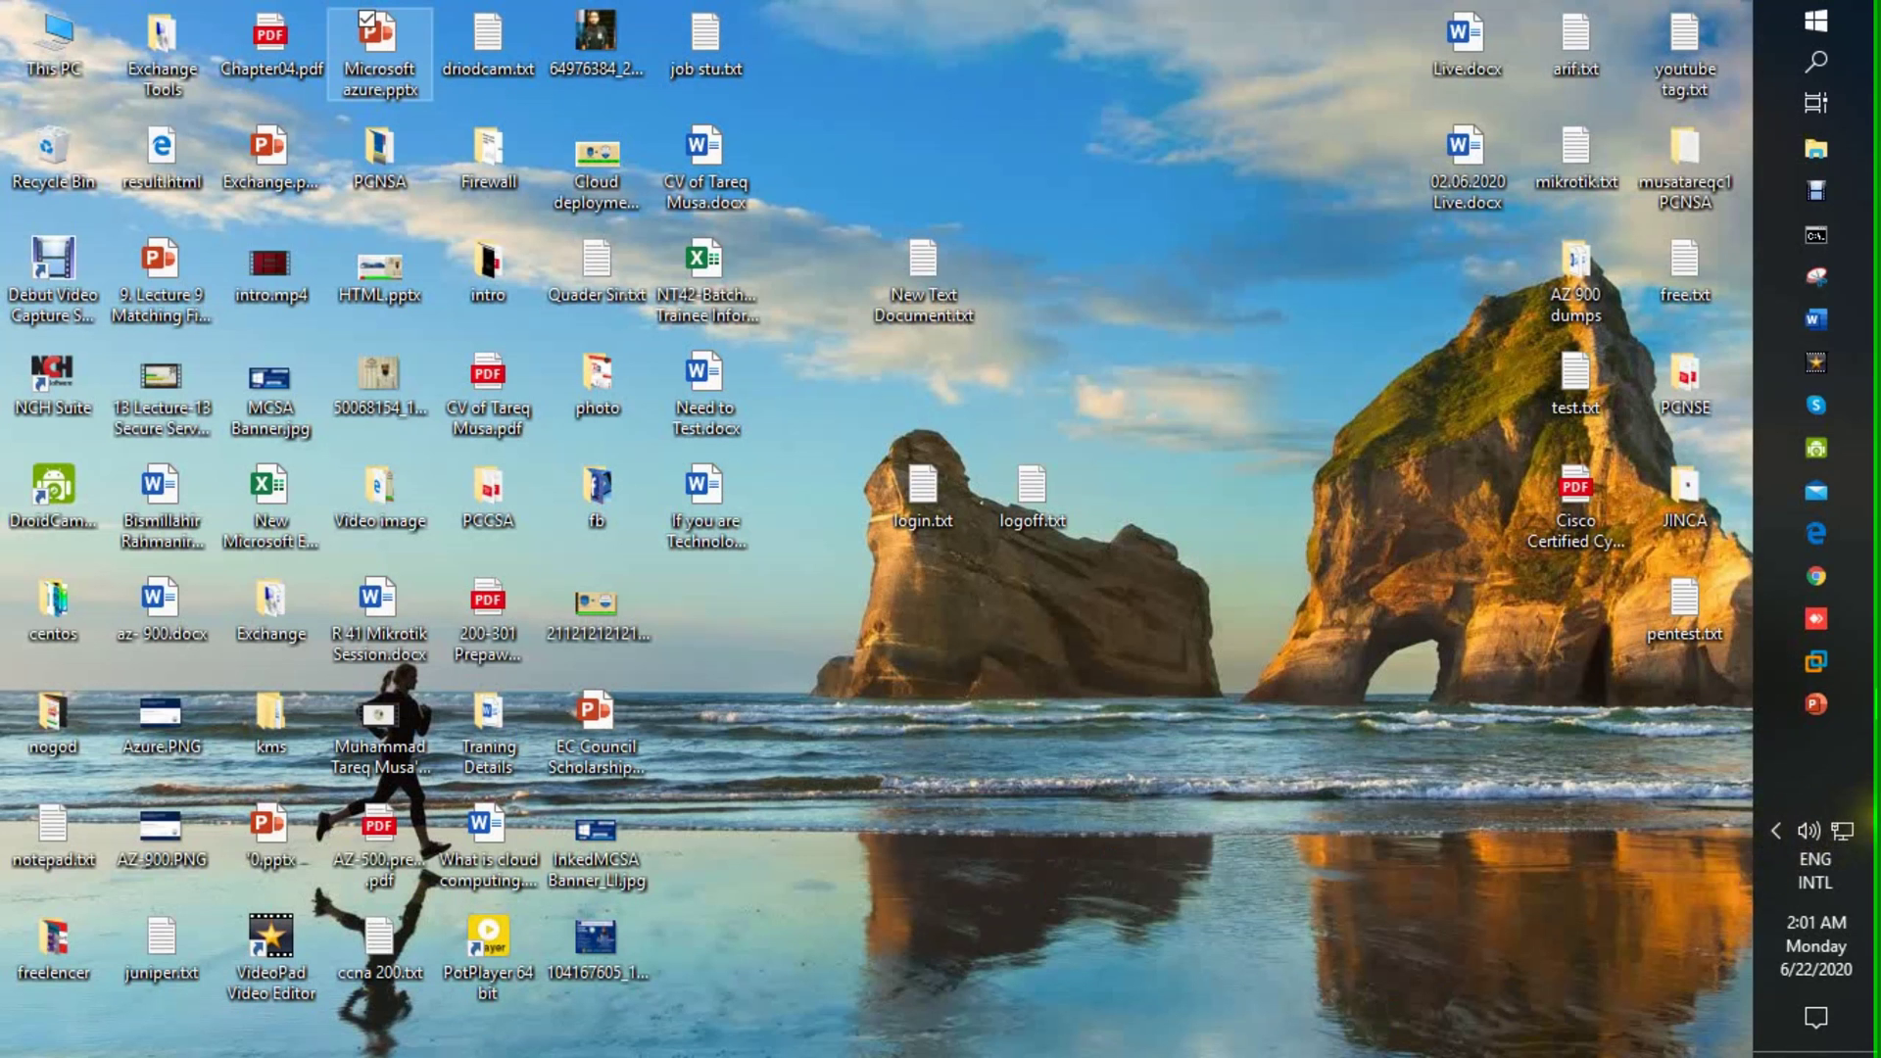
# Switch to the Windows Server 2016 VM and launch Server Manager.
pyautogui.moveTo(1815, 661)
pyautogui.click(1491, 603)
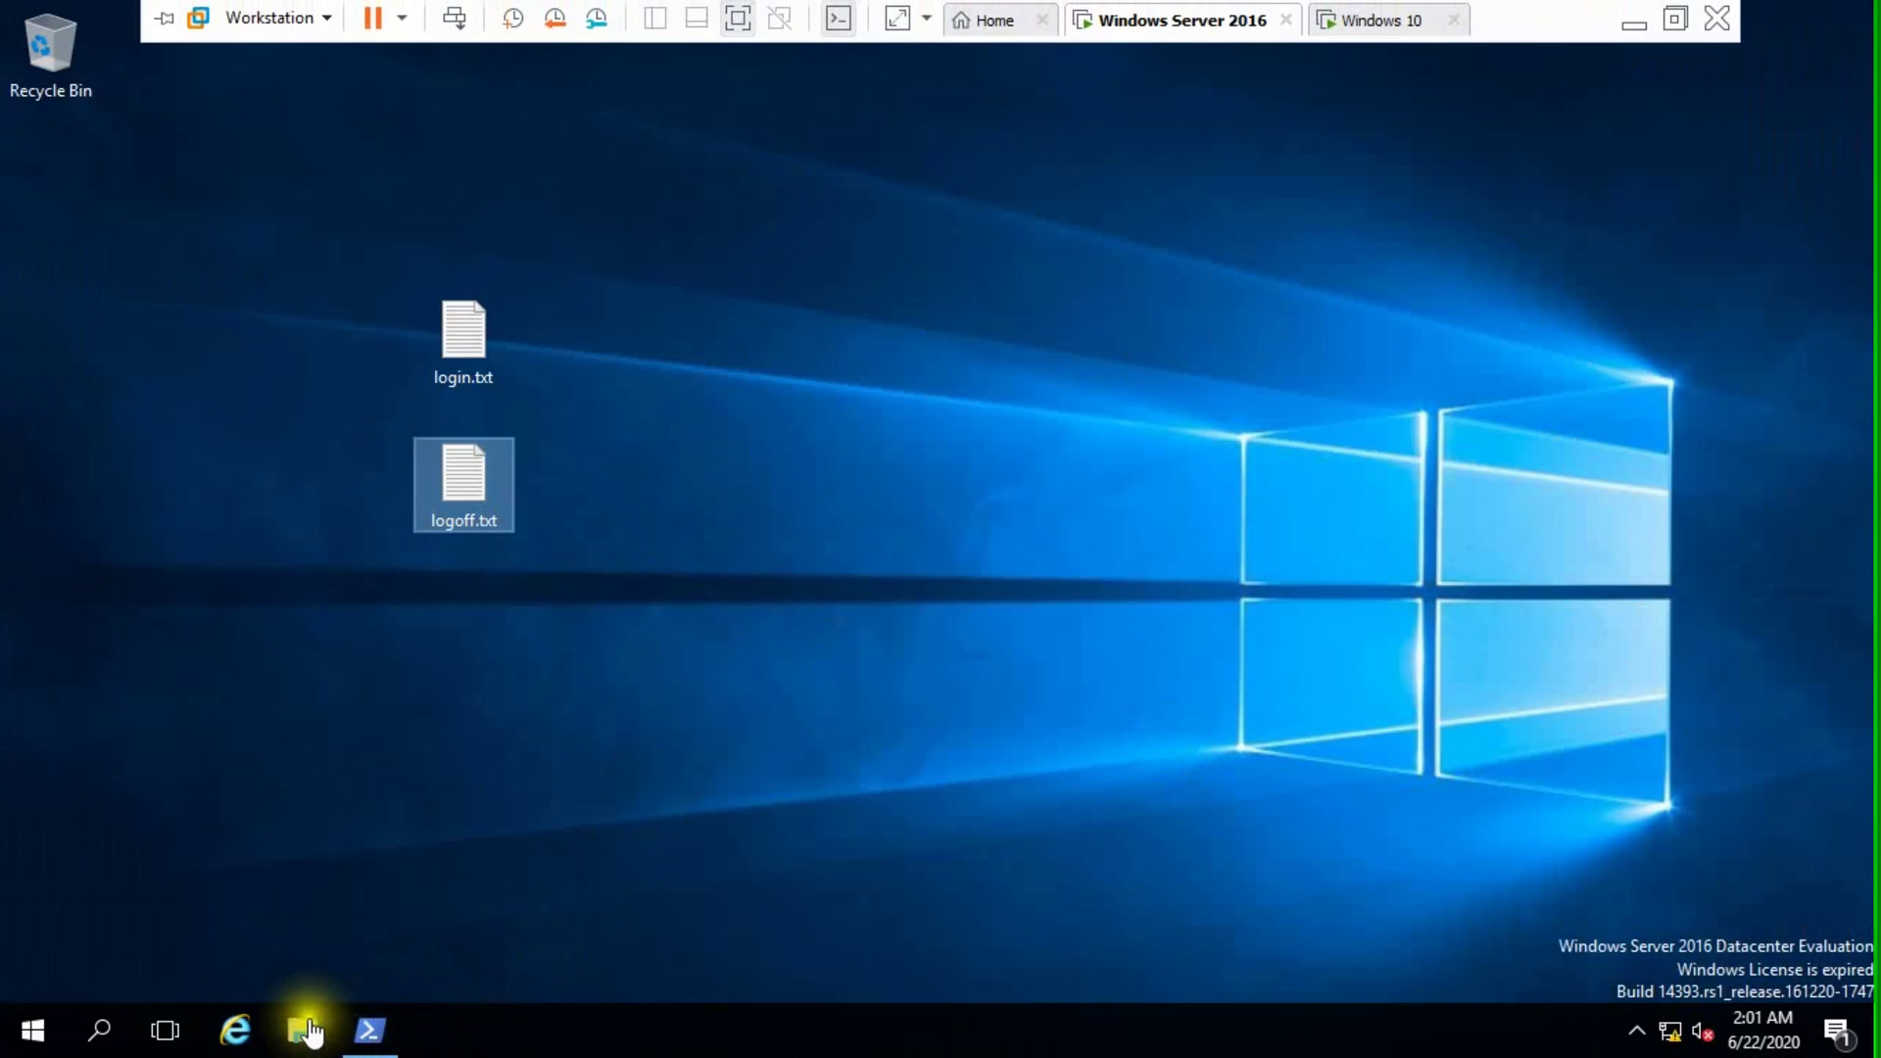
pyautogui.click(44, 1038)
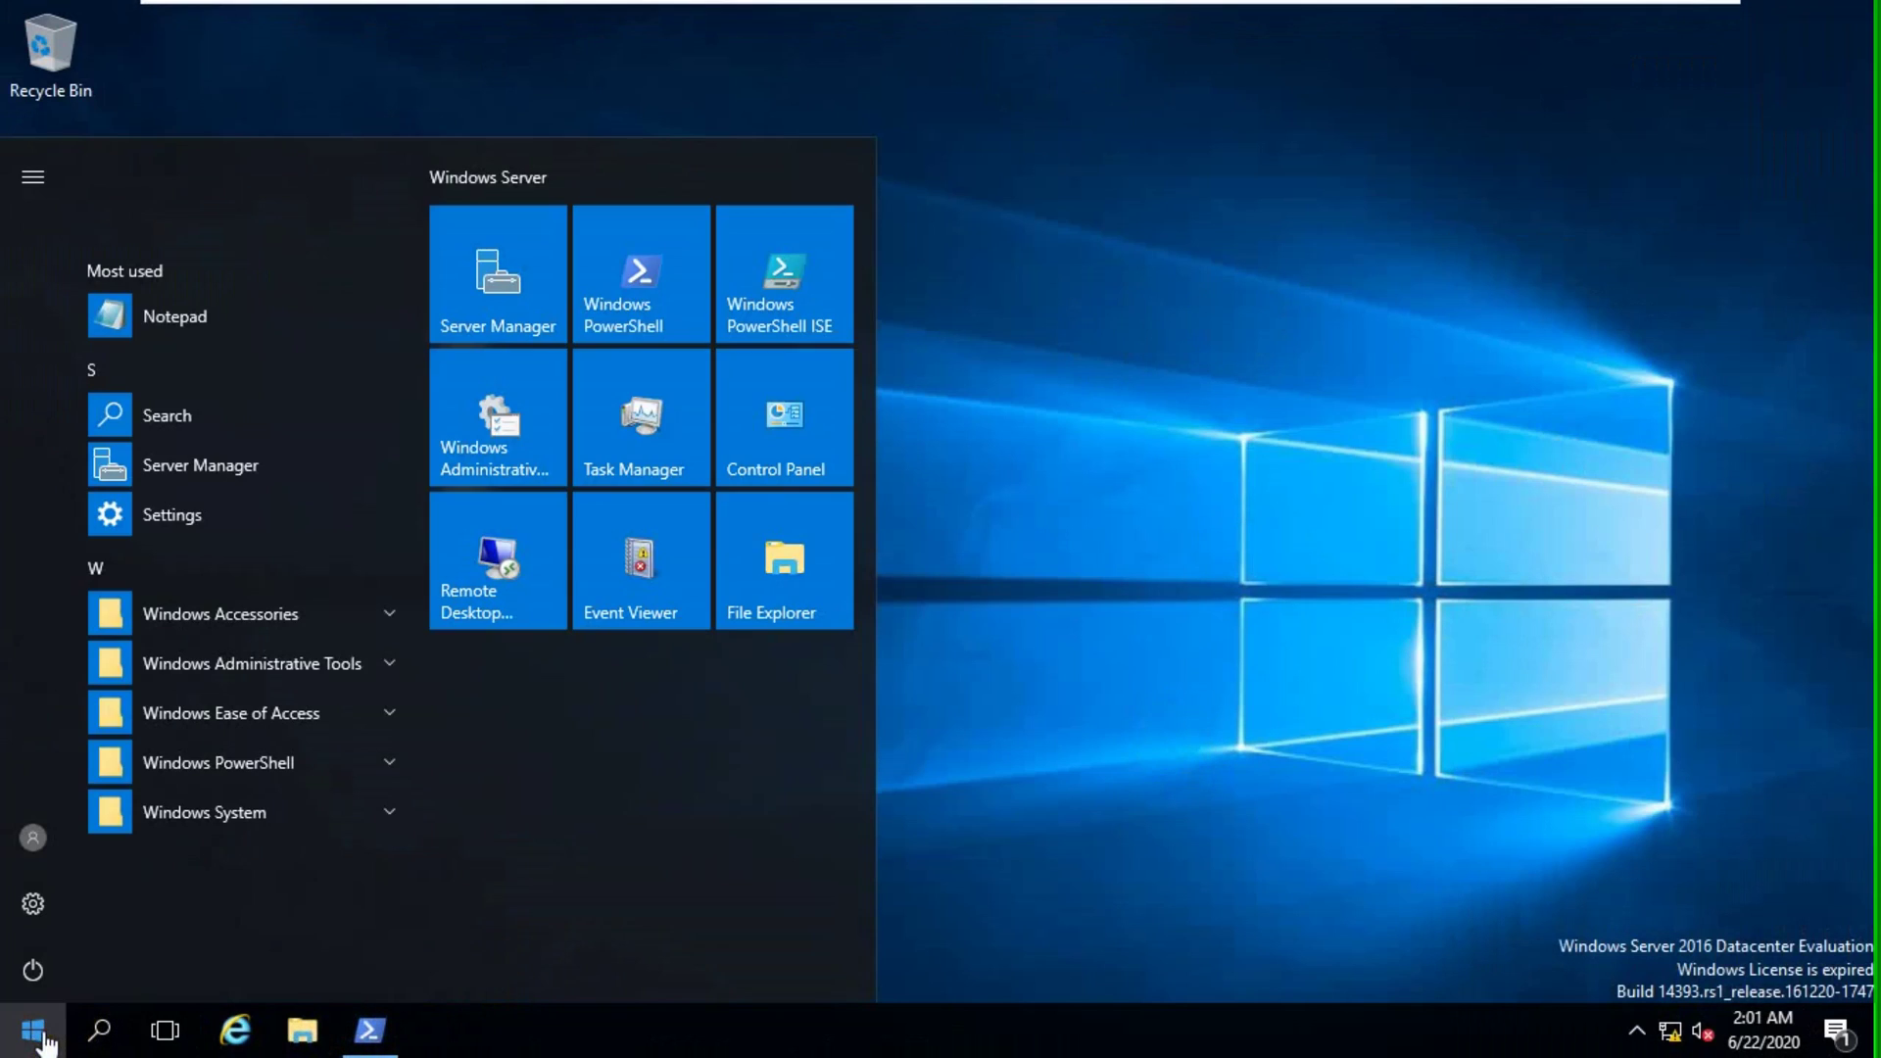
pyautogui.click(543, 263)
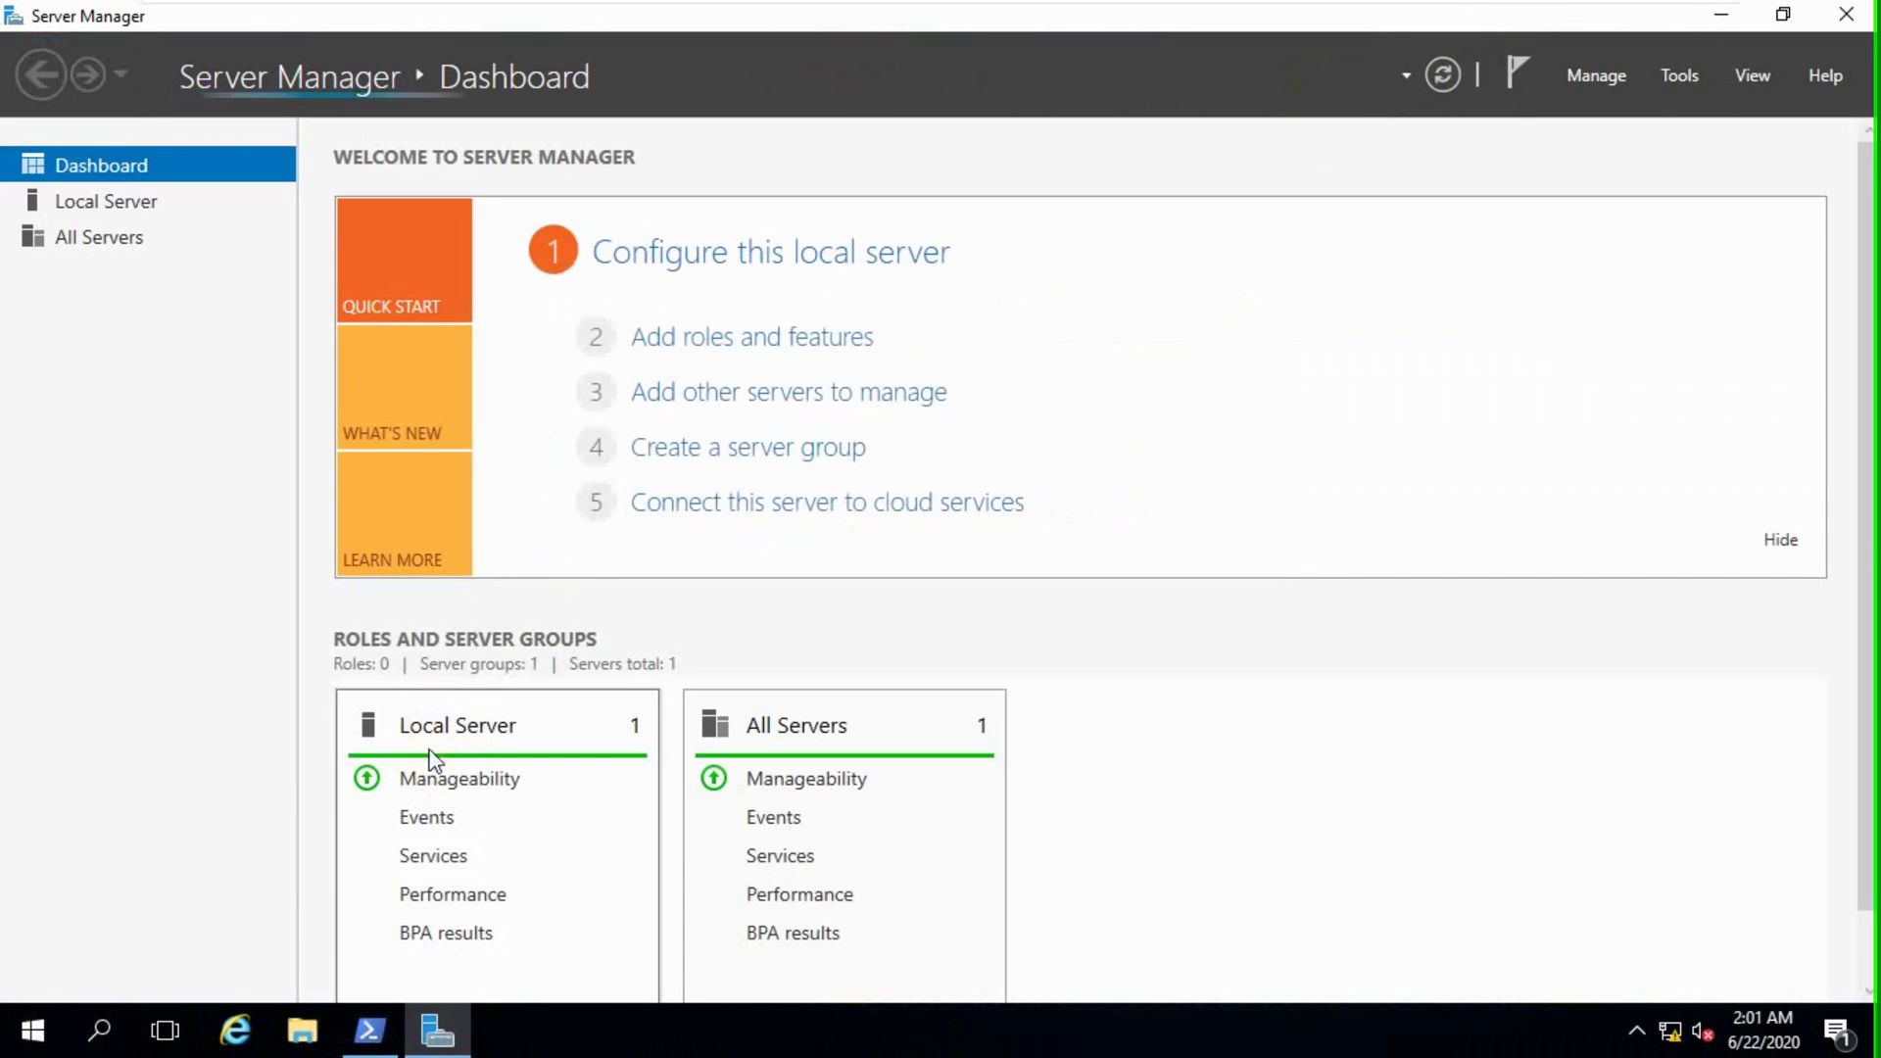
# Create a new folder named log at the root of Local Disk (C:).
pyautogui.click(299, 1033)
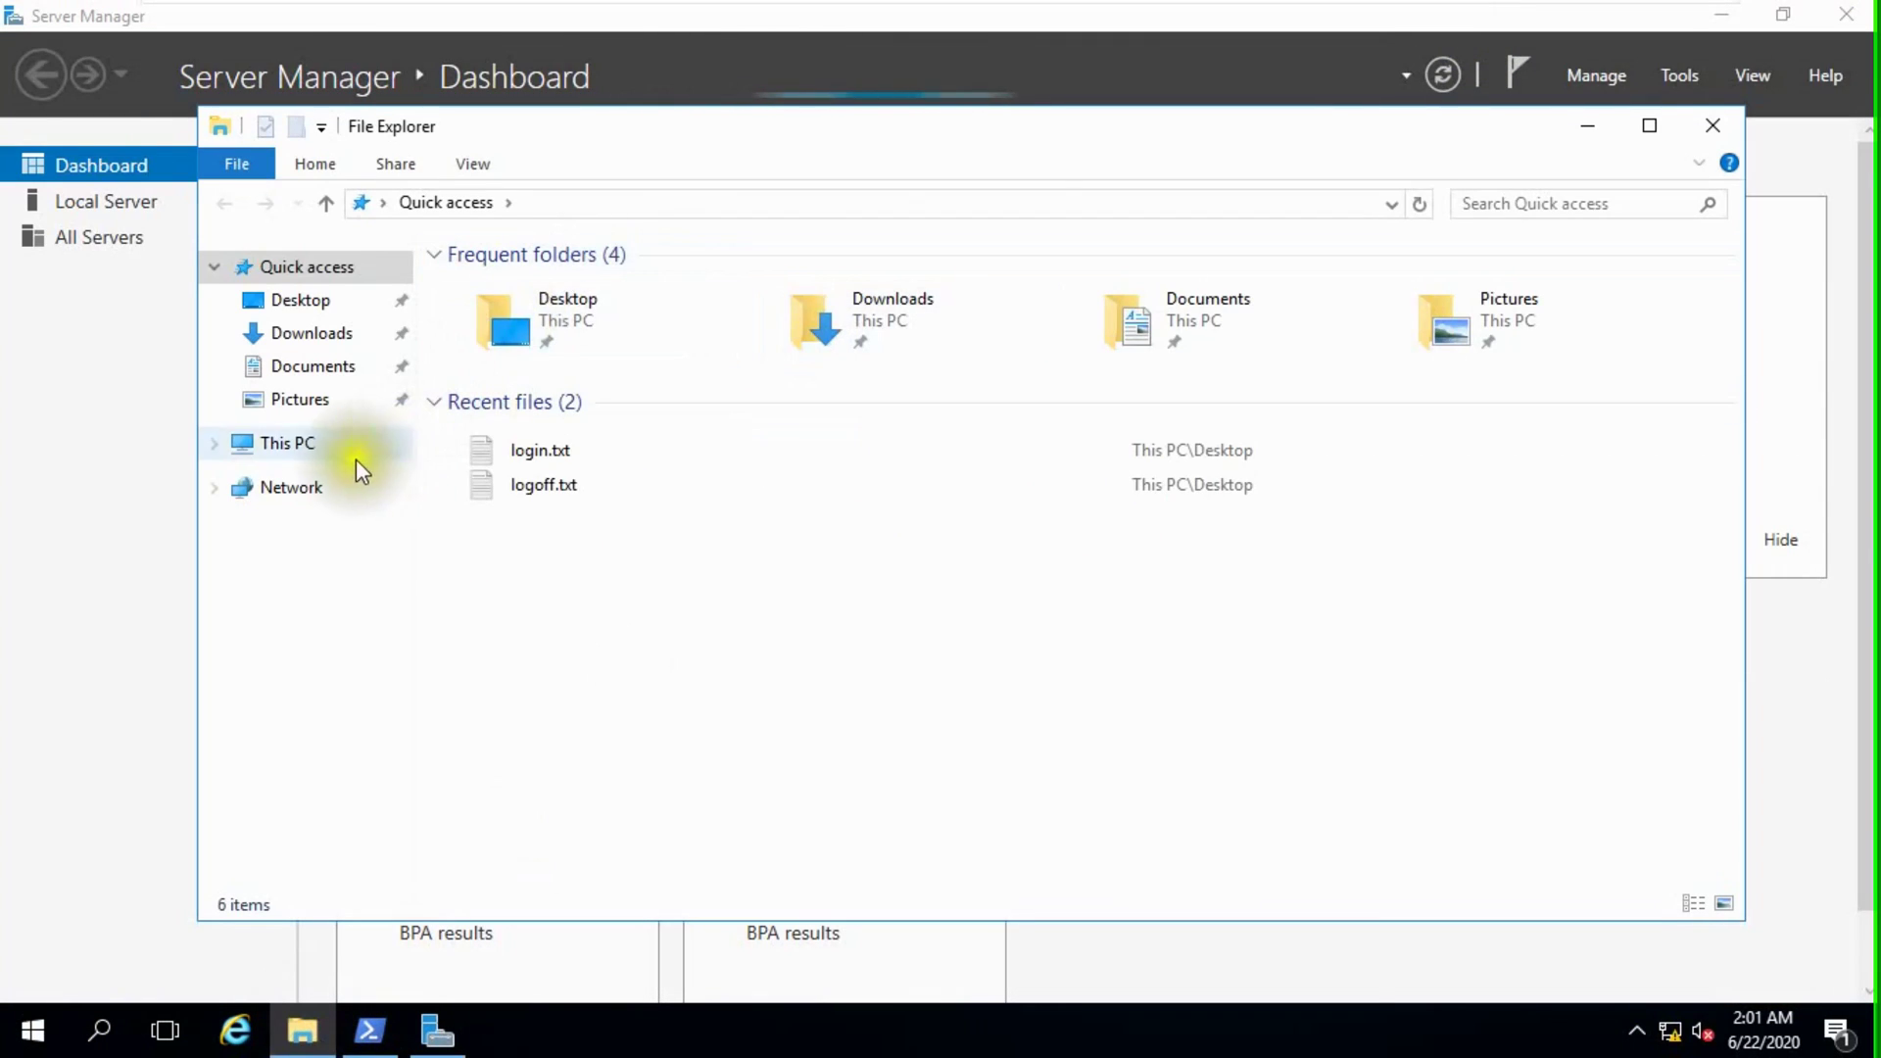
pyautogui.click(324, 443)
pyautogui.doubleClick(576, 485)
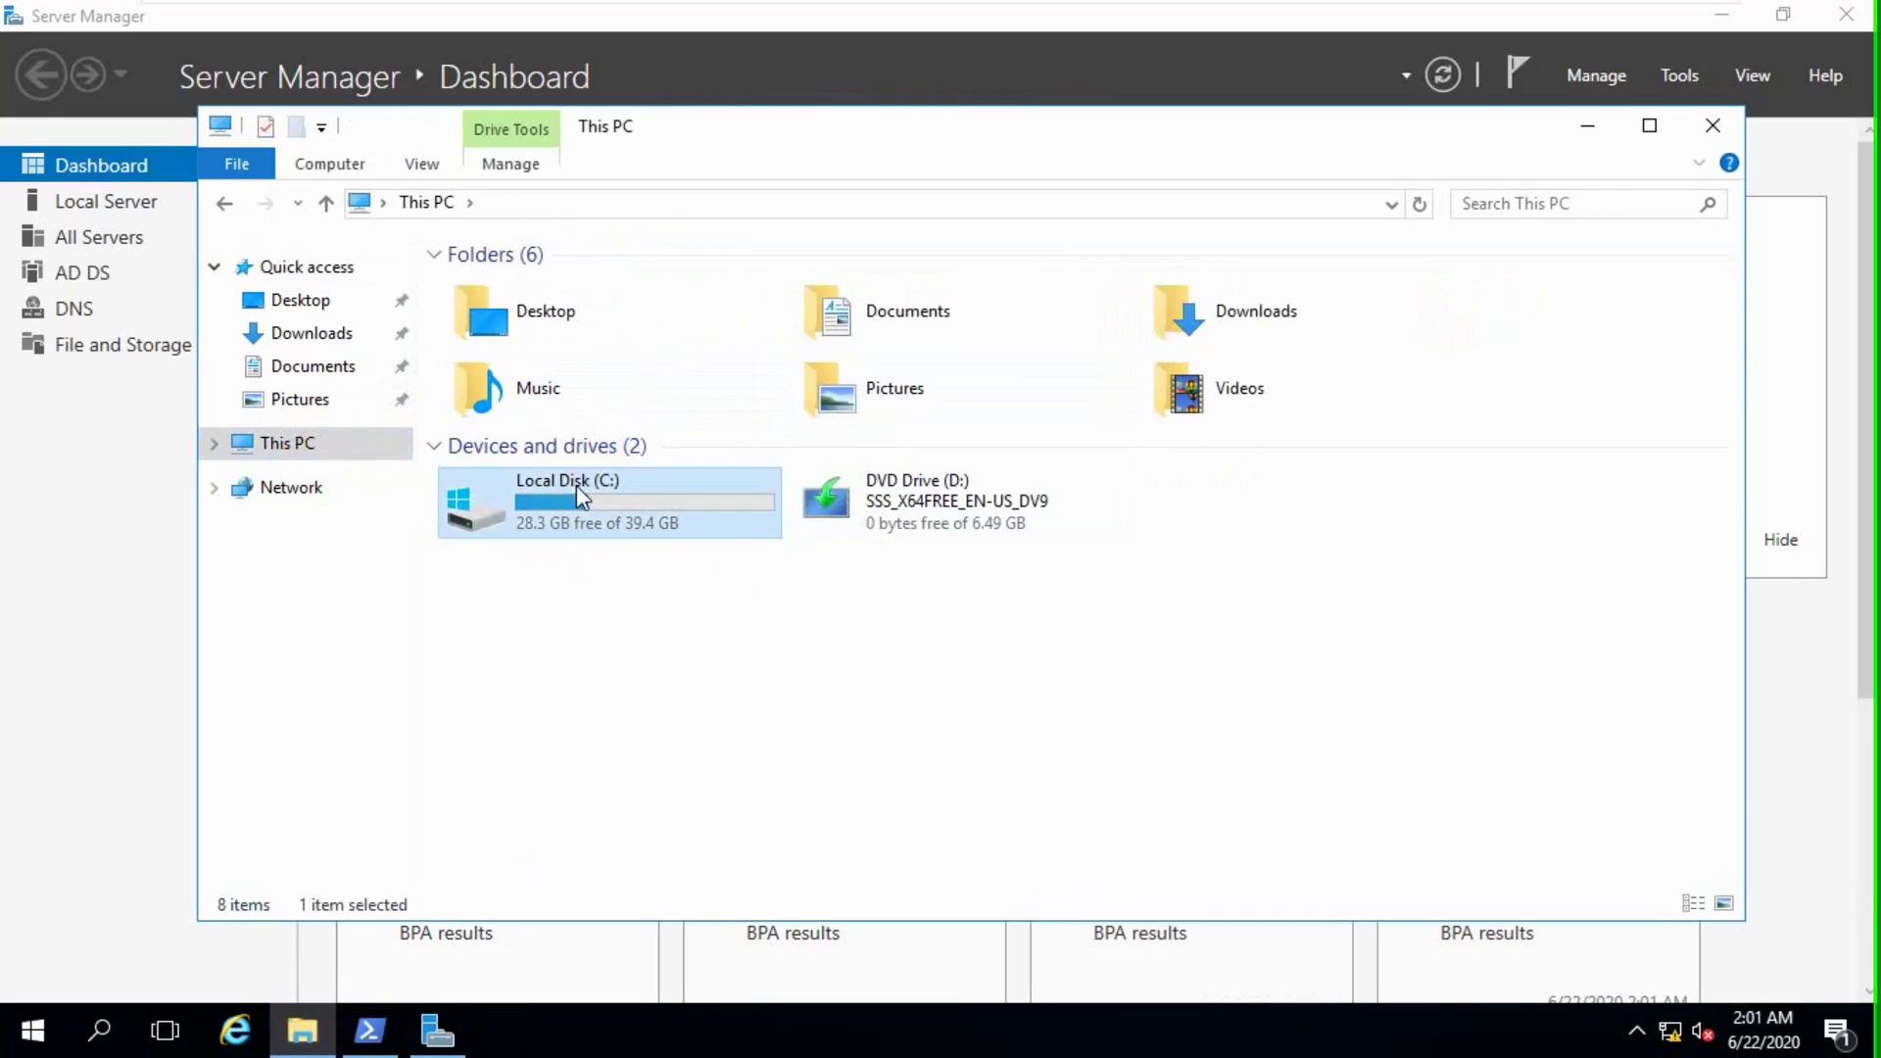
pyautogui.hotkey('ctrl', 'shift', 'n')
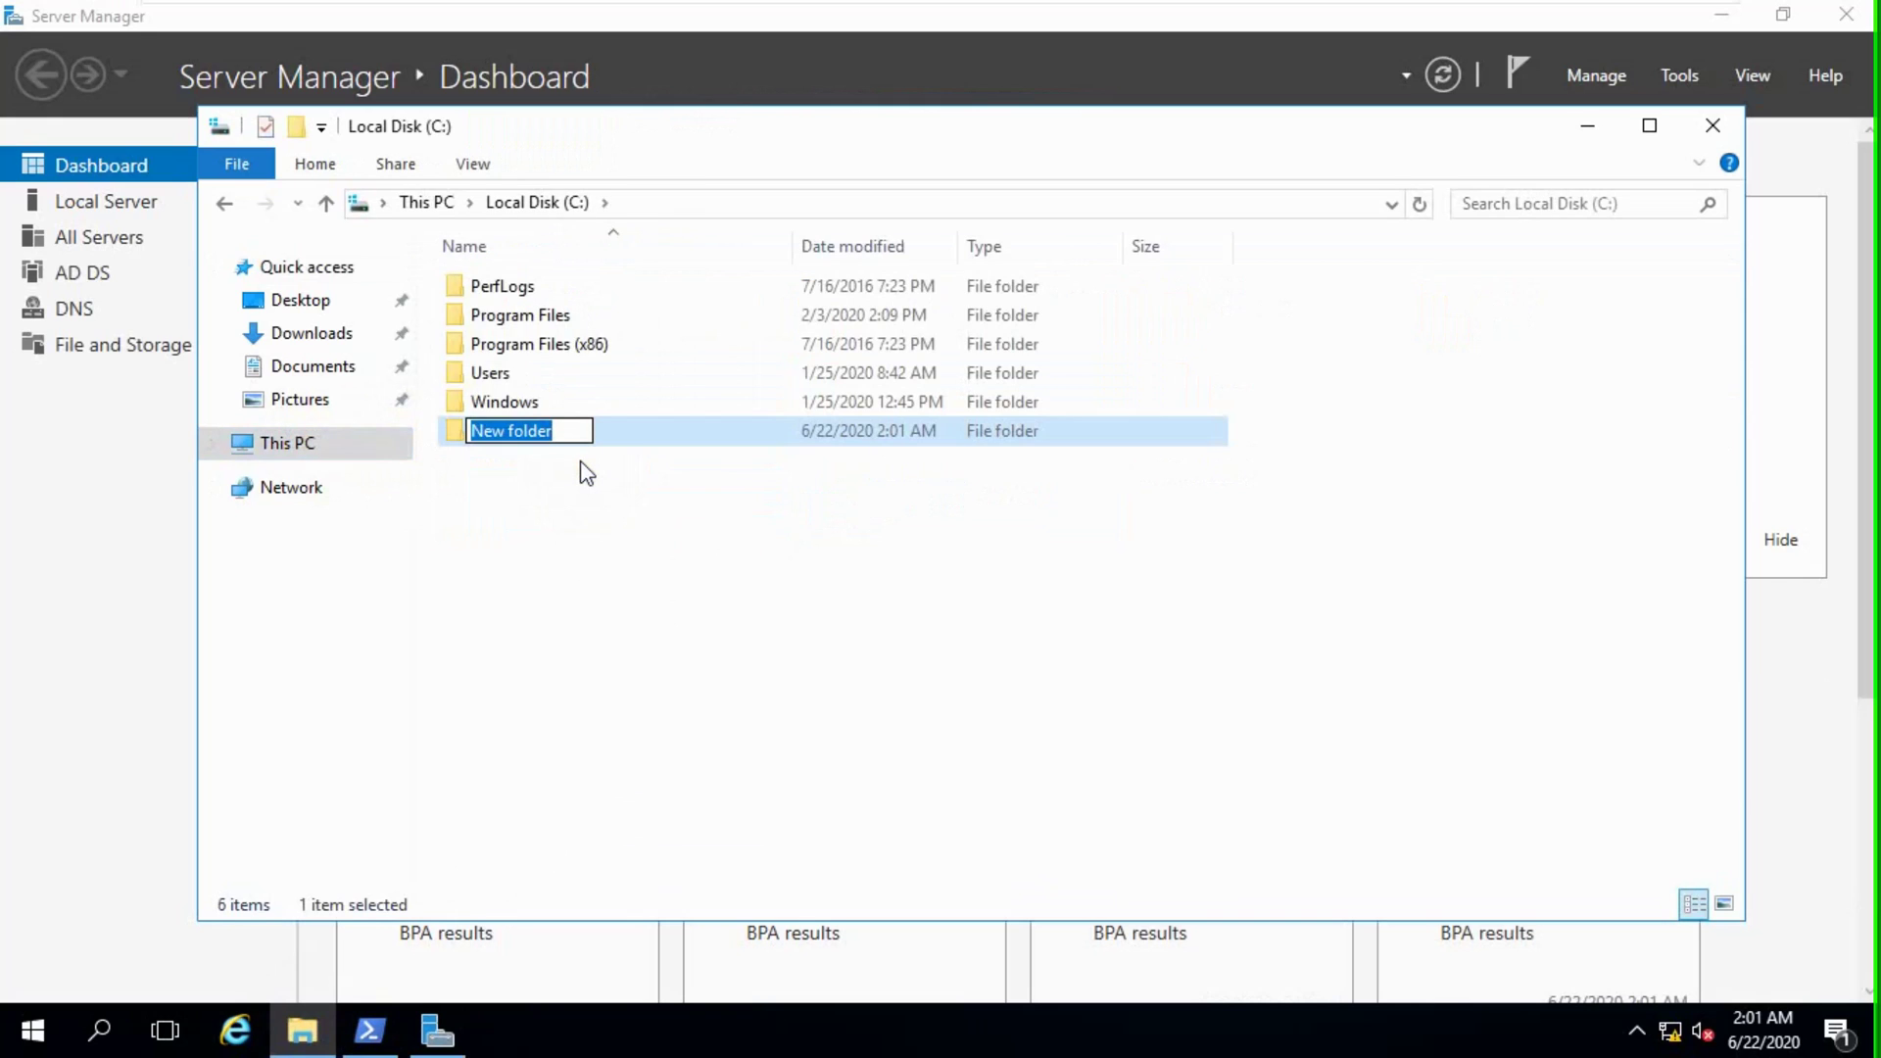
pyautogui.write('log')
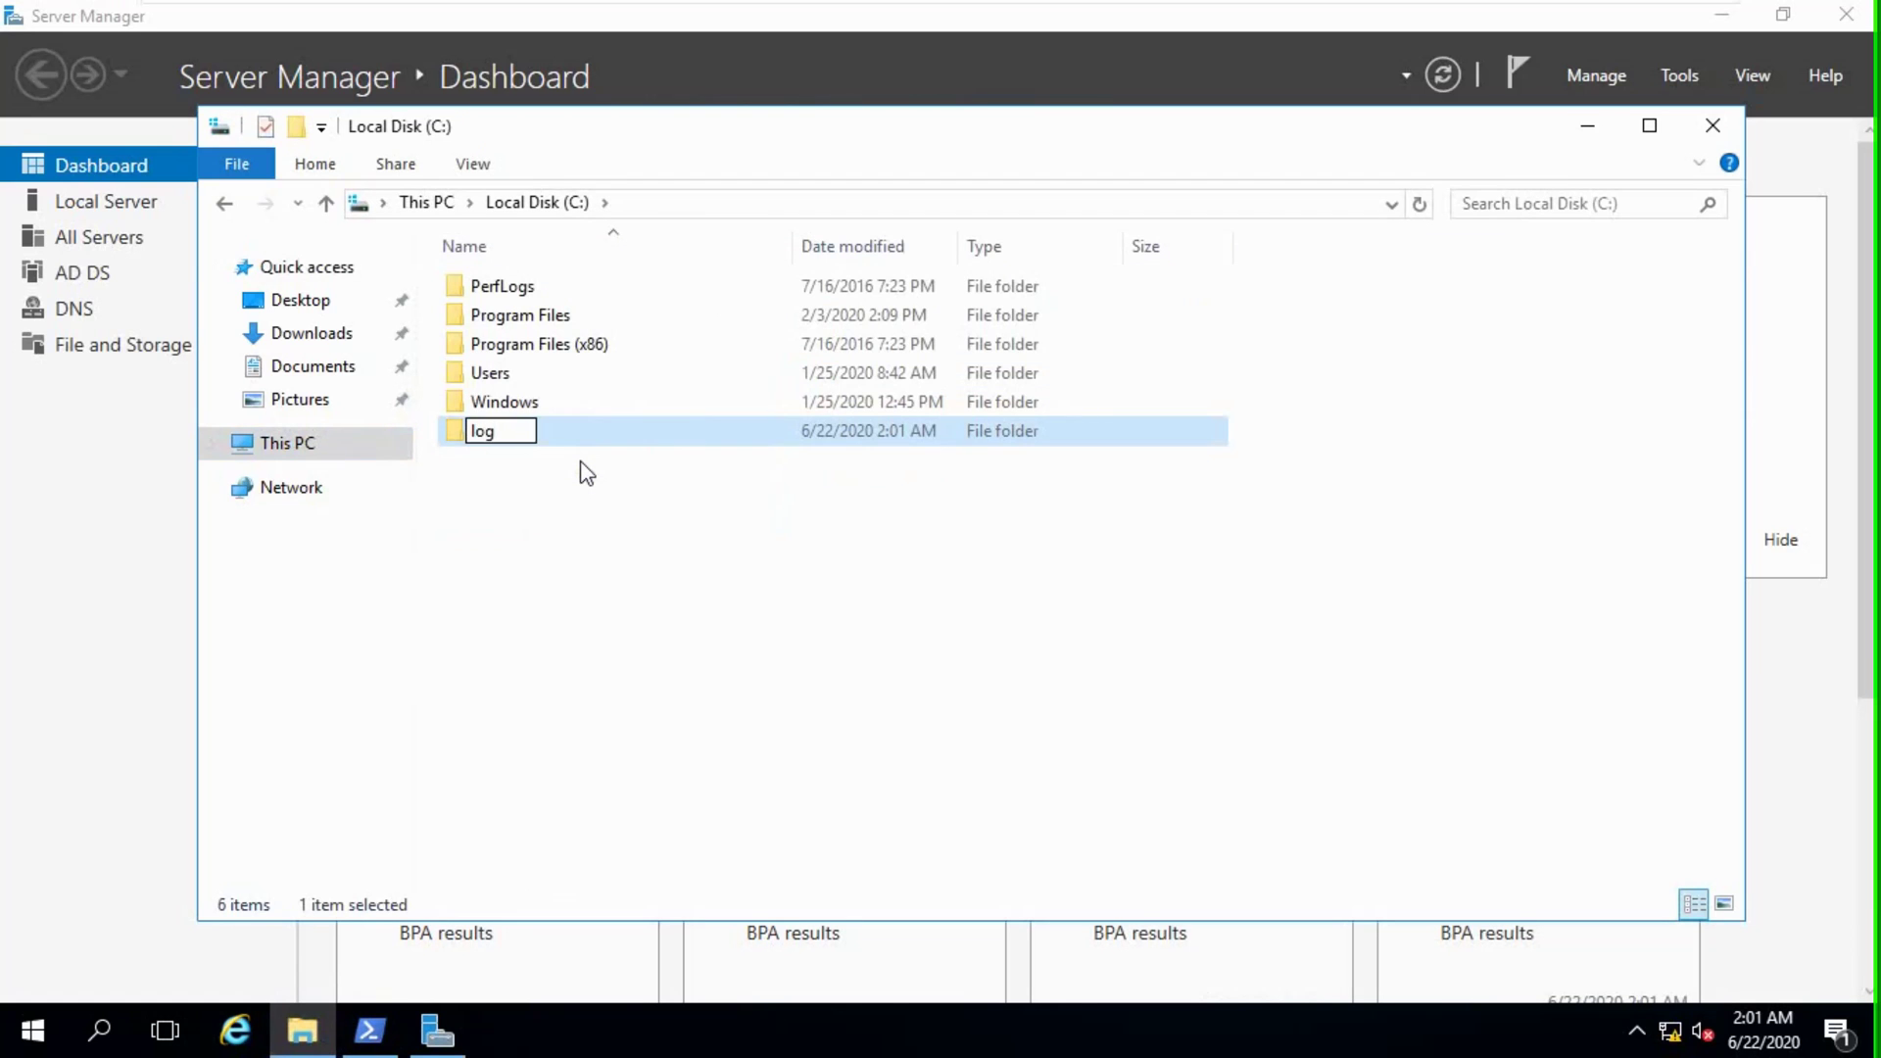
pyautogui.press('Return')
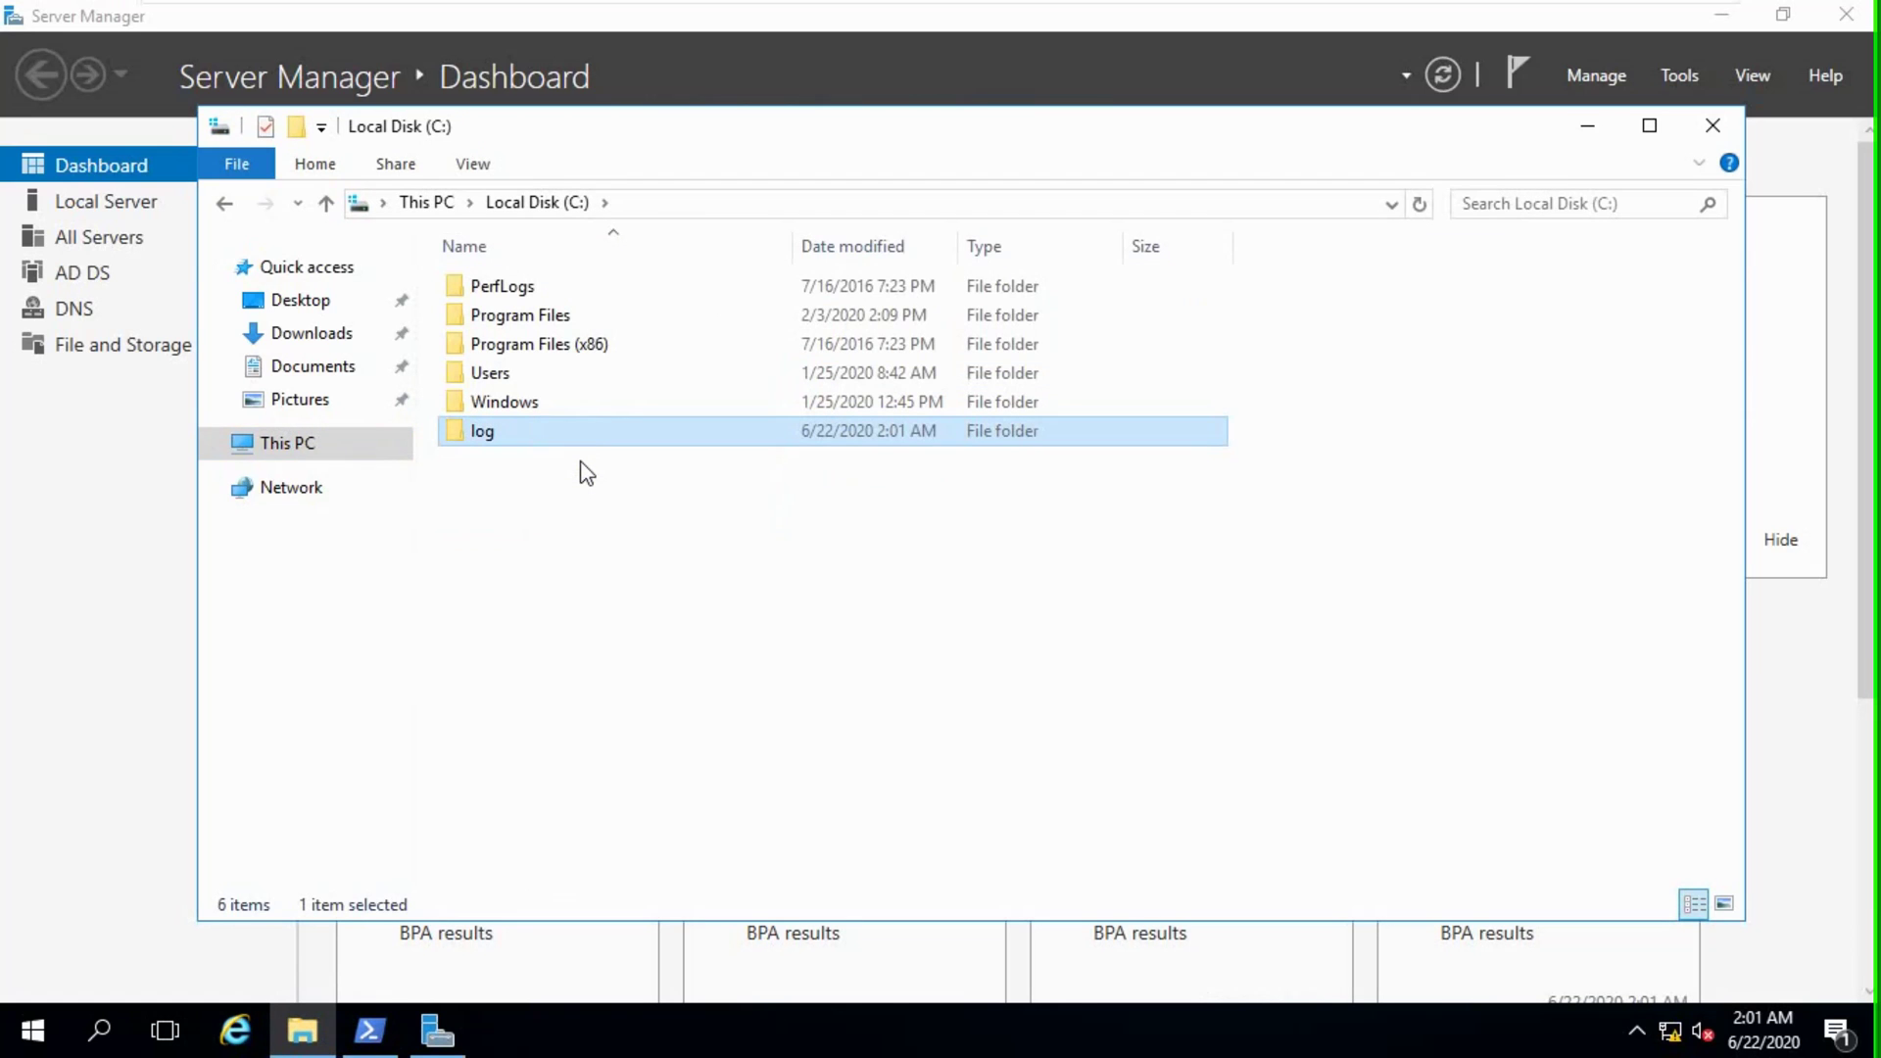
# Briefly magnify the new log folder, then show the desktop.
pyautogui.press('super+plus')
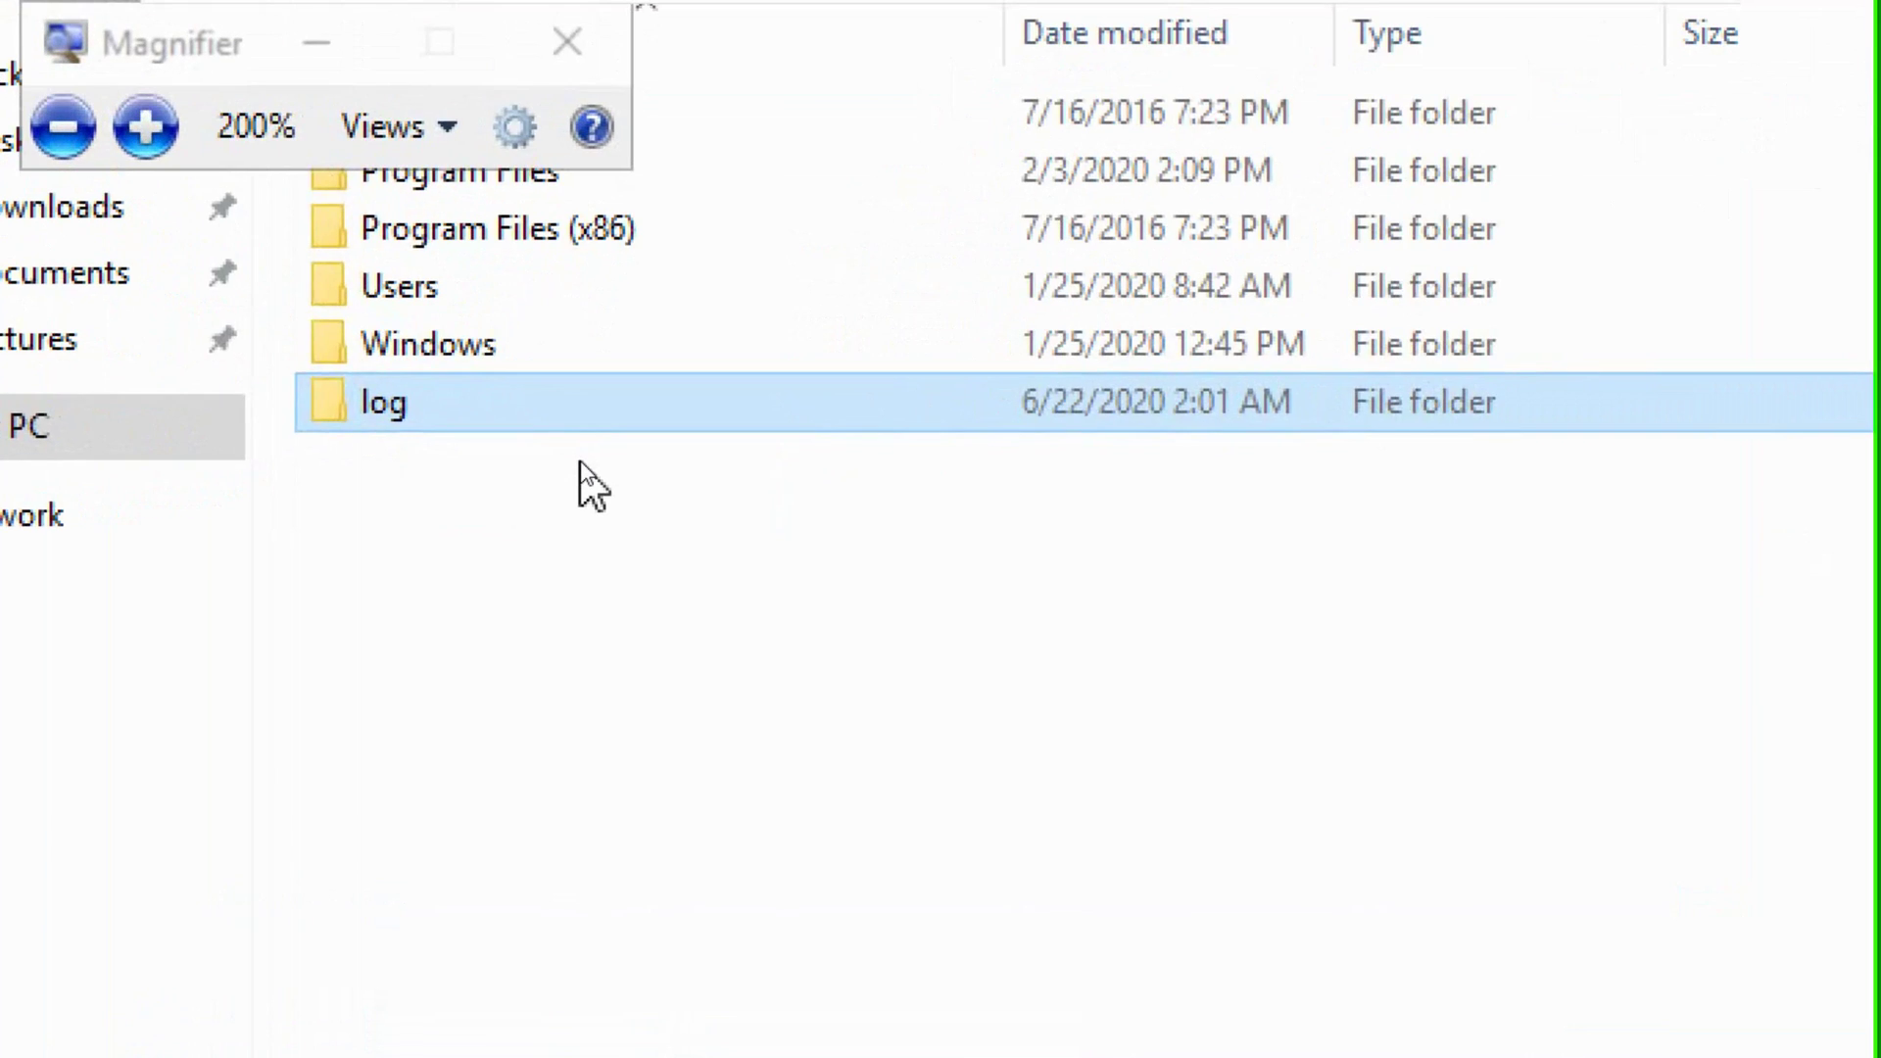
pyautogui.press('super+minus')
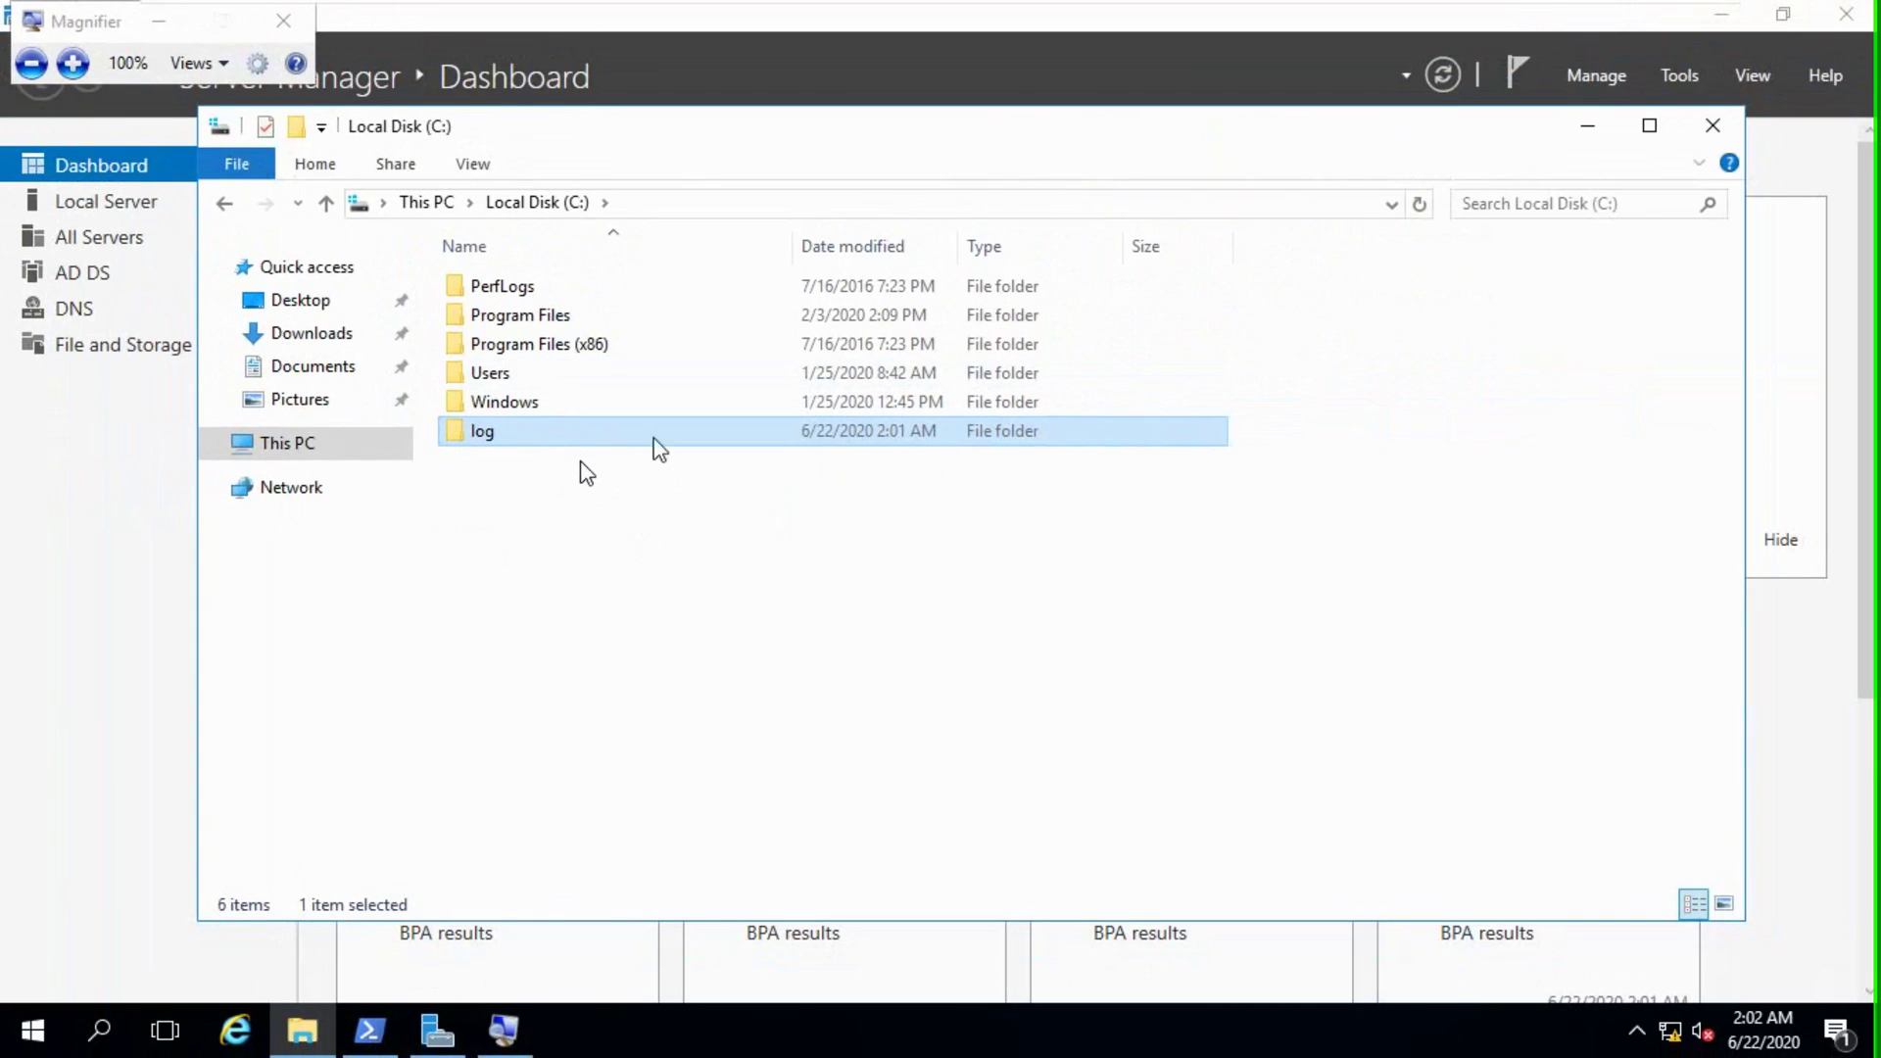
pyautogui.press('super+Escape')
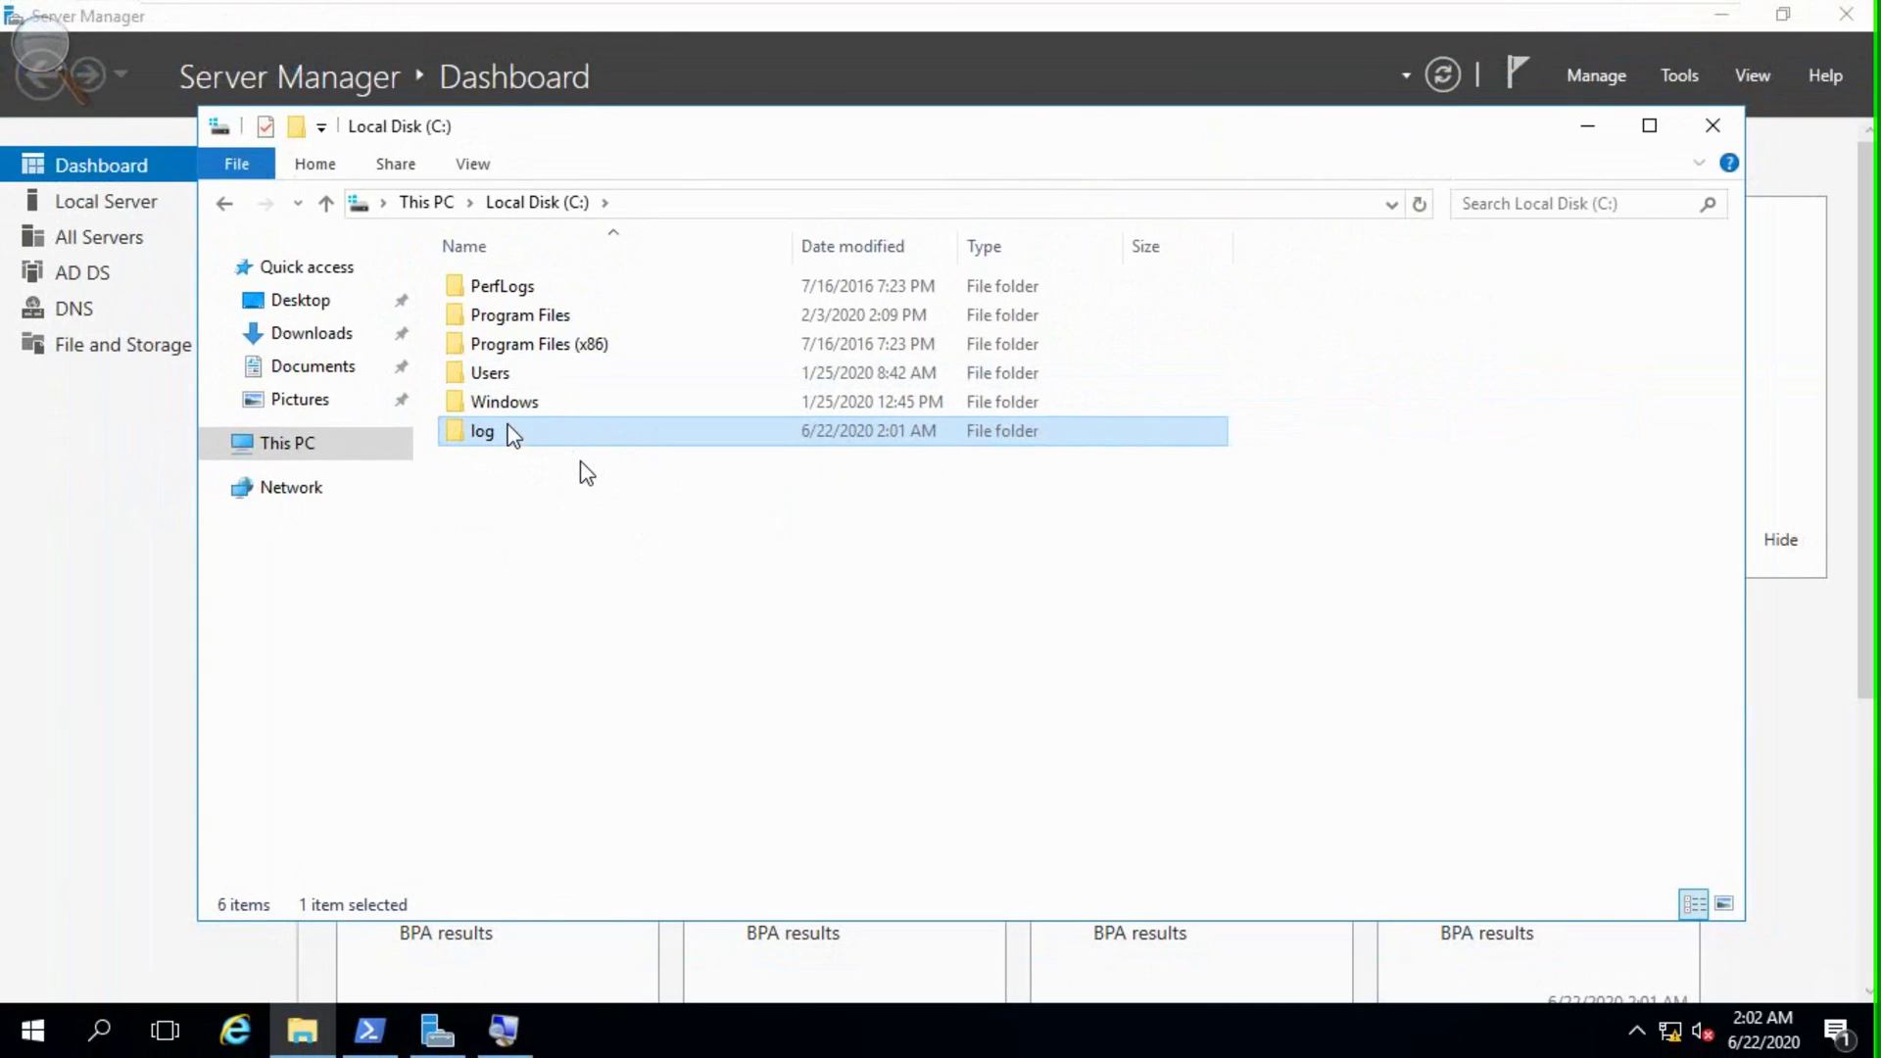
pyautogui.press('super+d')
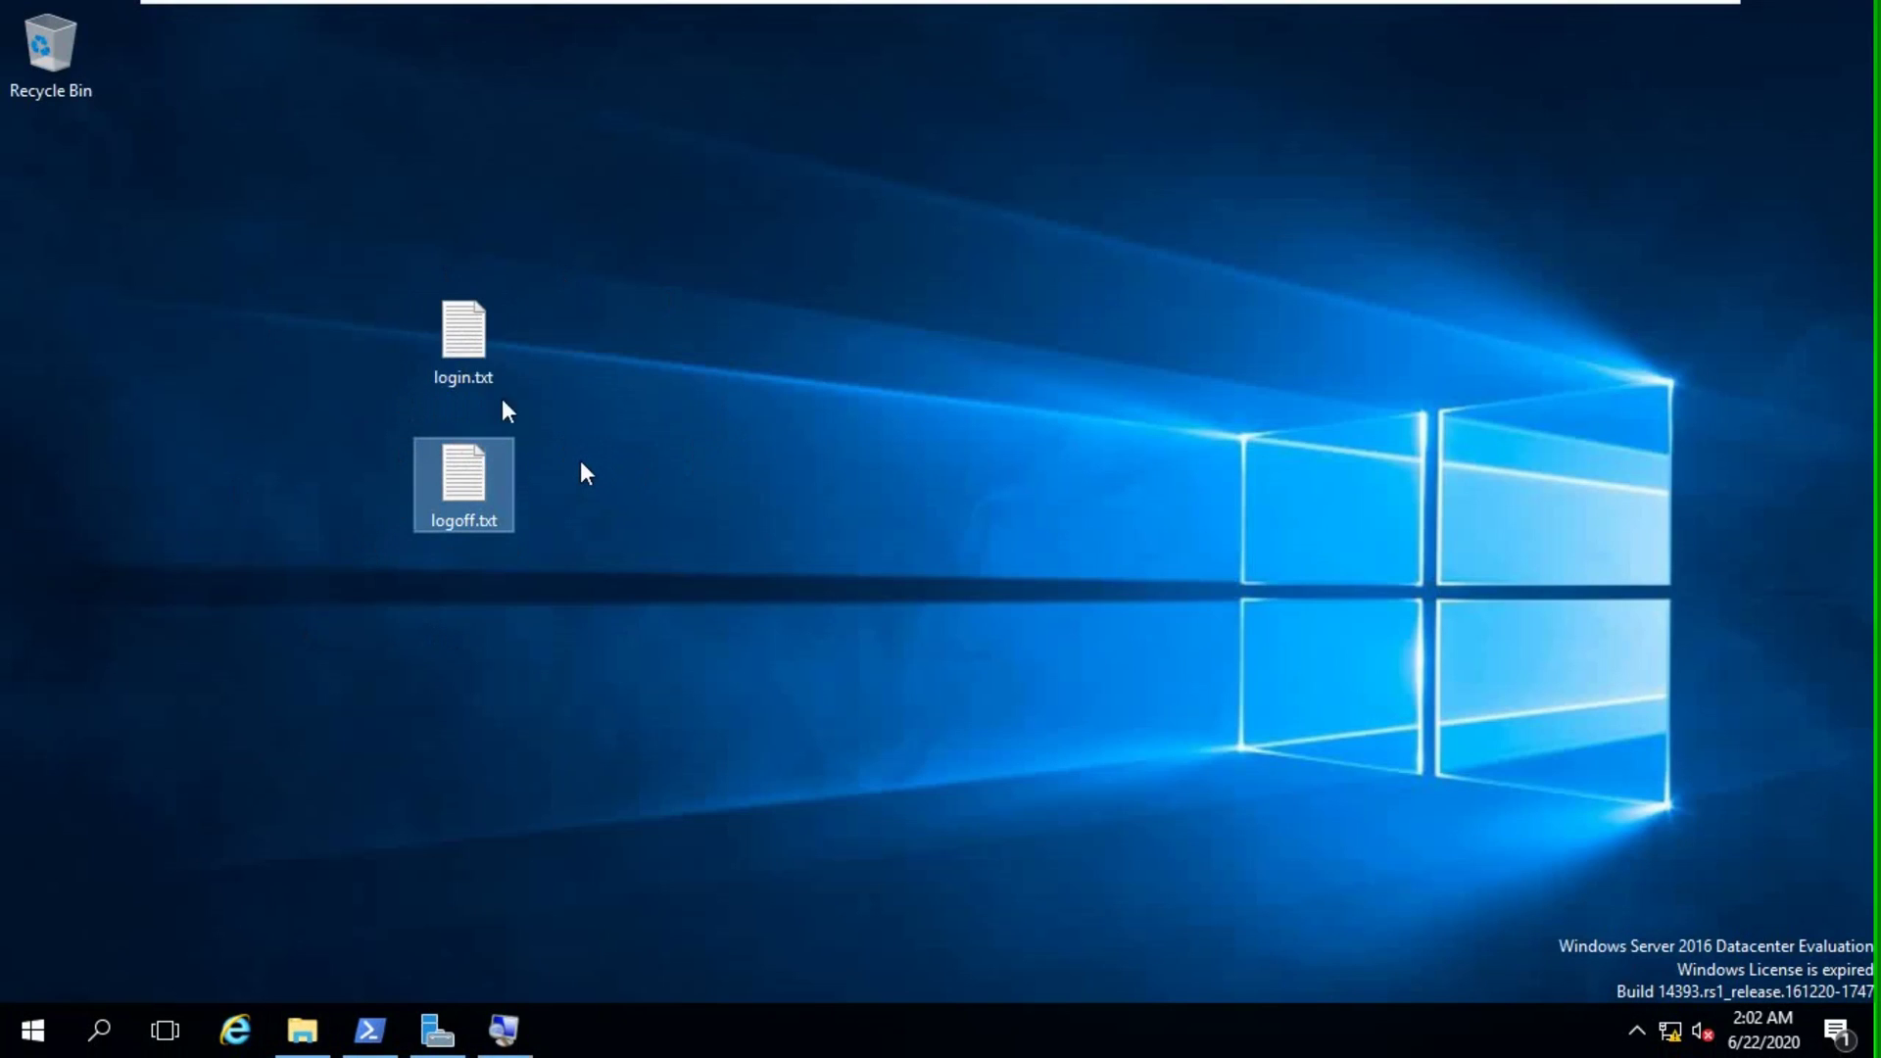
pyautogui.doubleClick(481, 365)
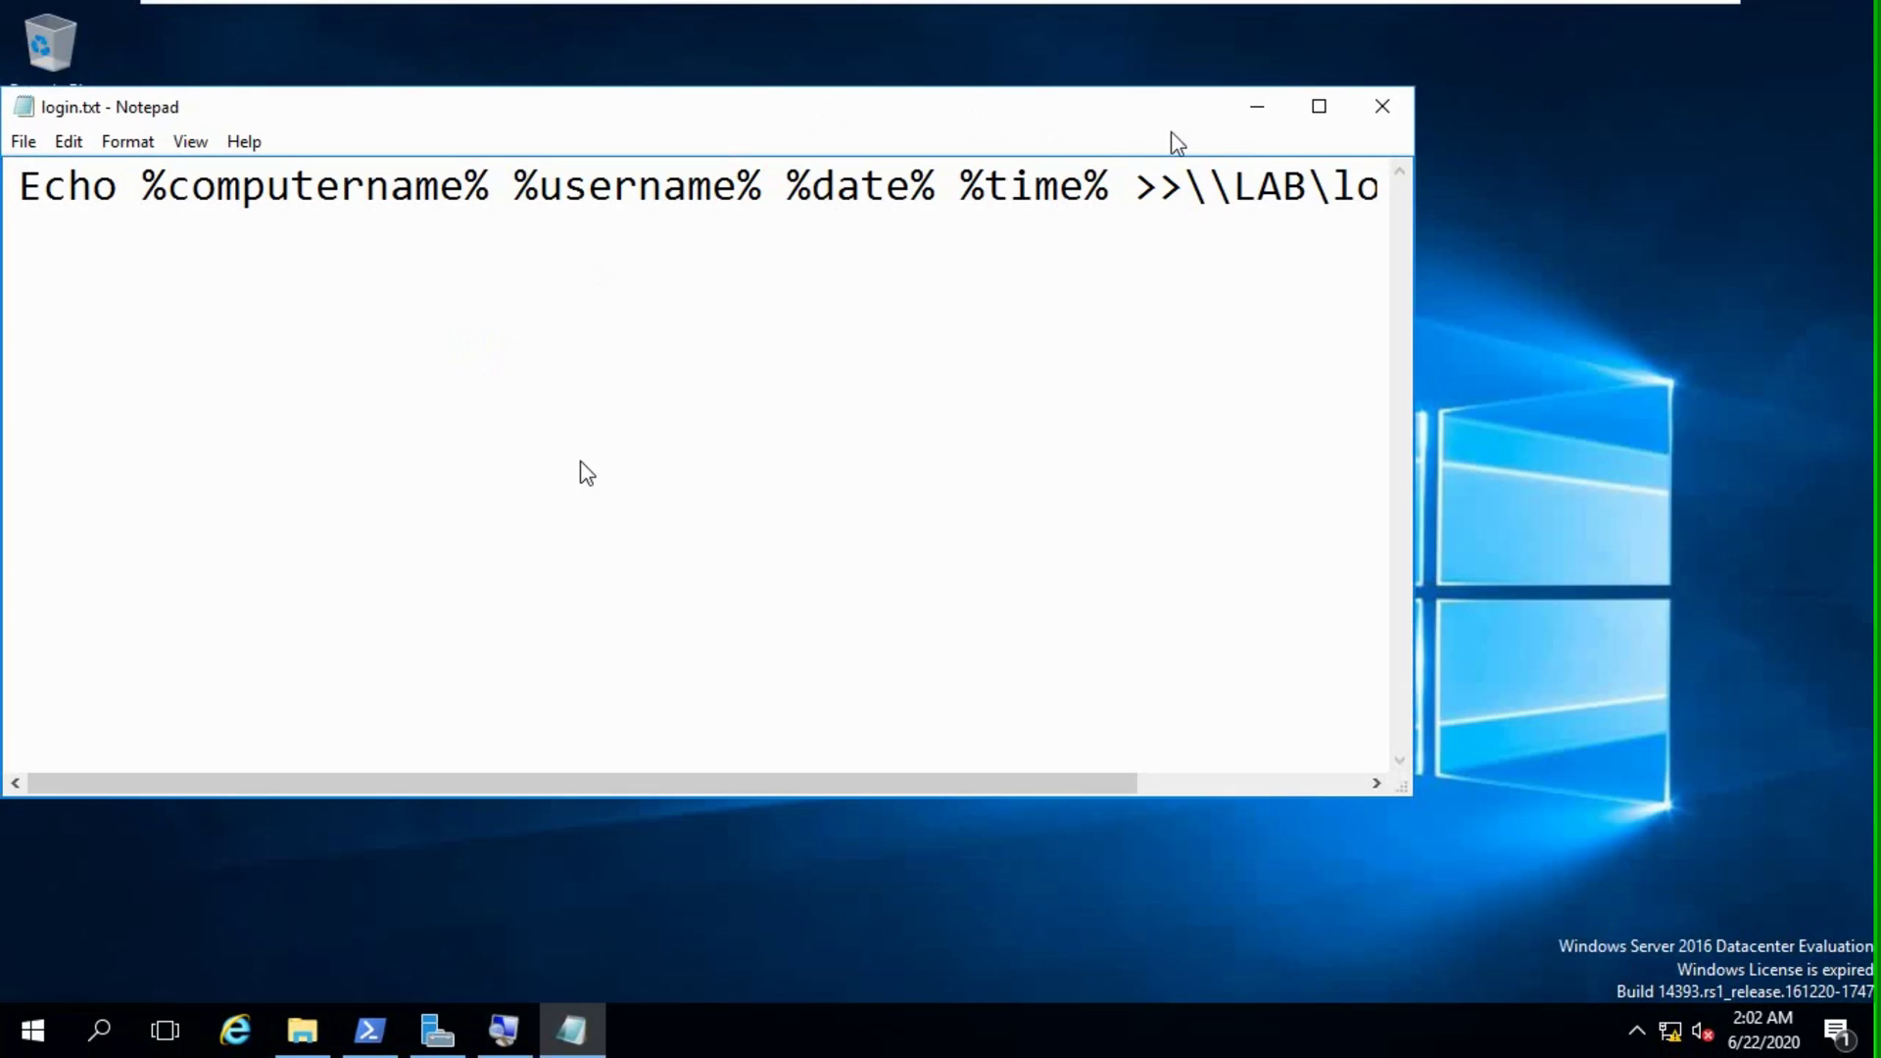
pyautogui.click(1541, 231)
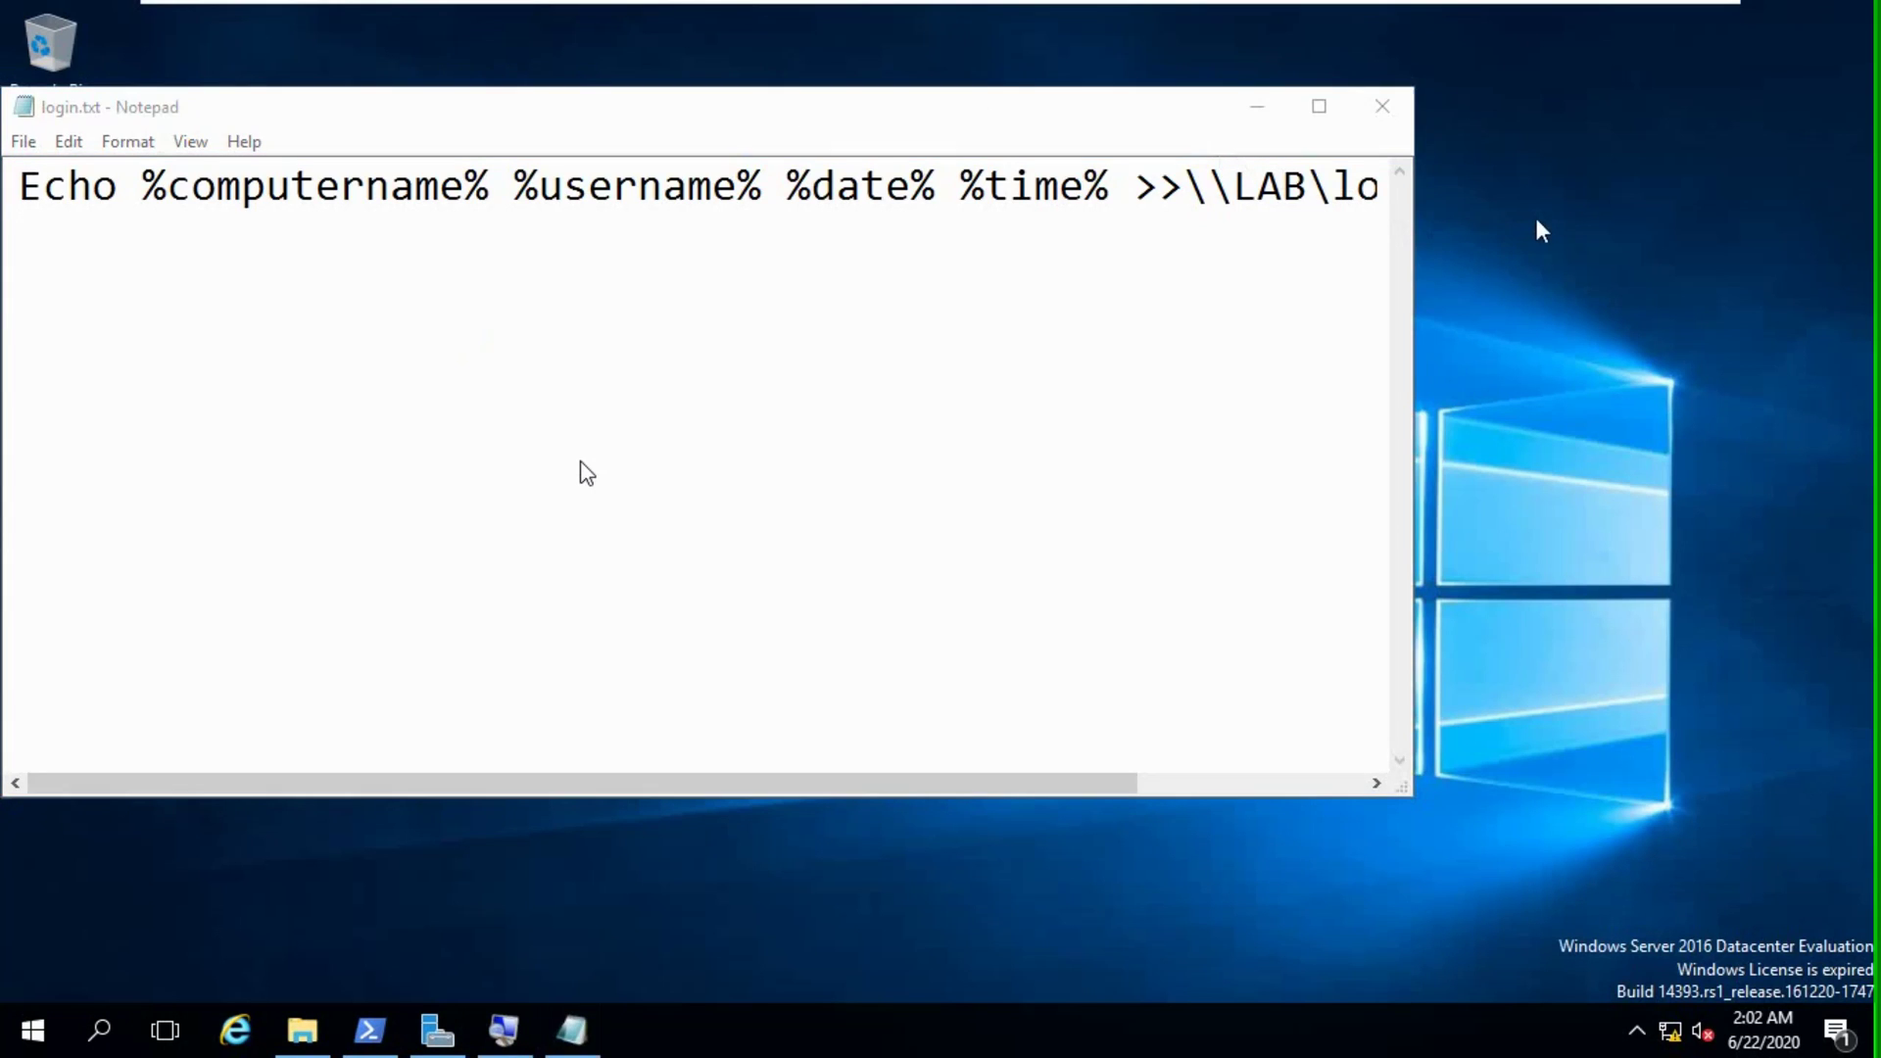
pyautogui.click(1413, 259)
pyautogui.moveTo(1413, 259); pyautogui.dragTo(1719, 256)
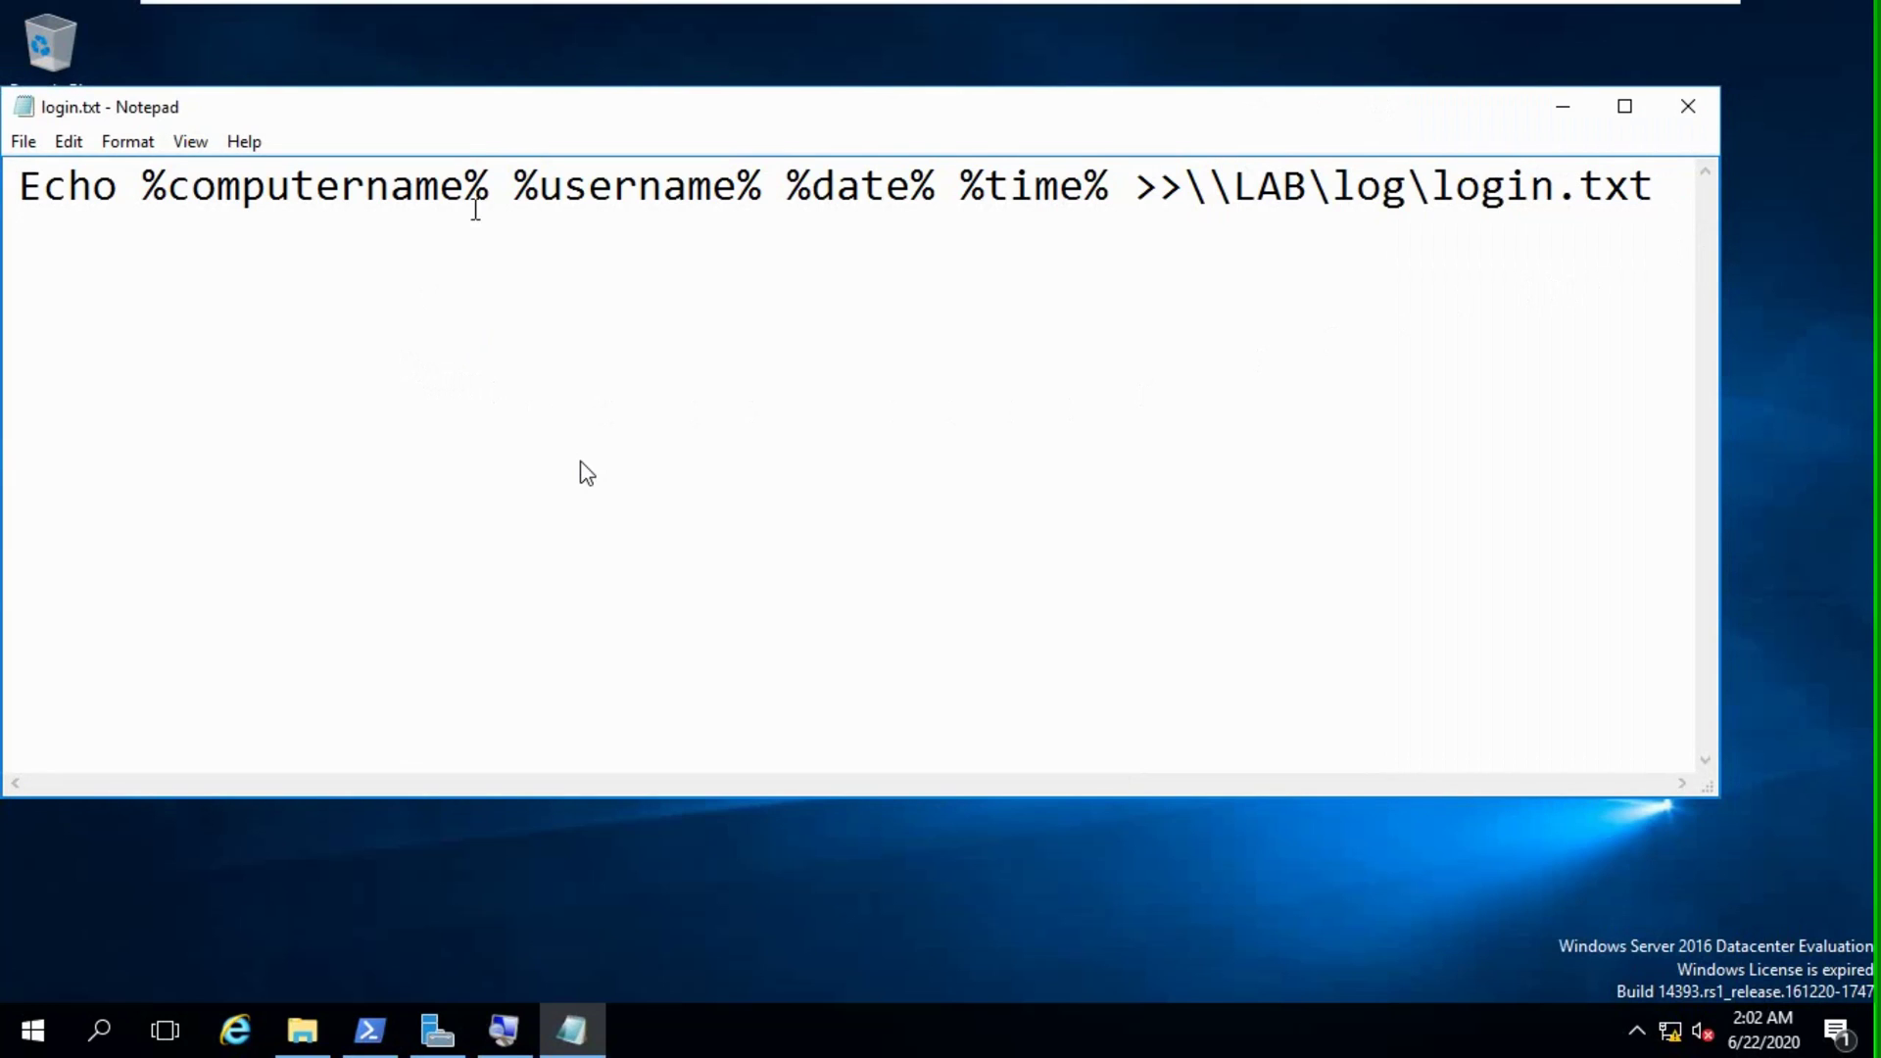
pyautogui.moveTo(529, 116); pyautogui.dragTo(627, 133)
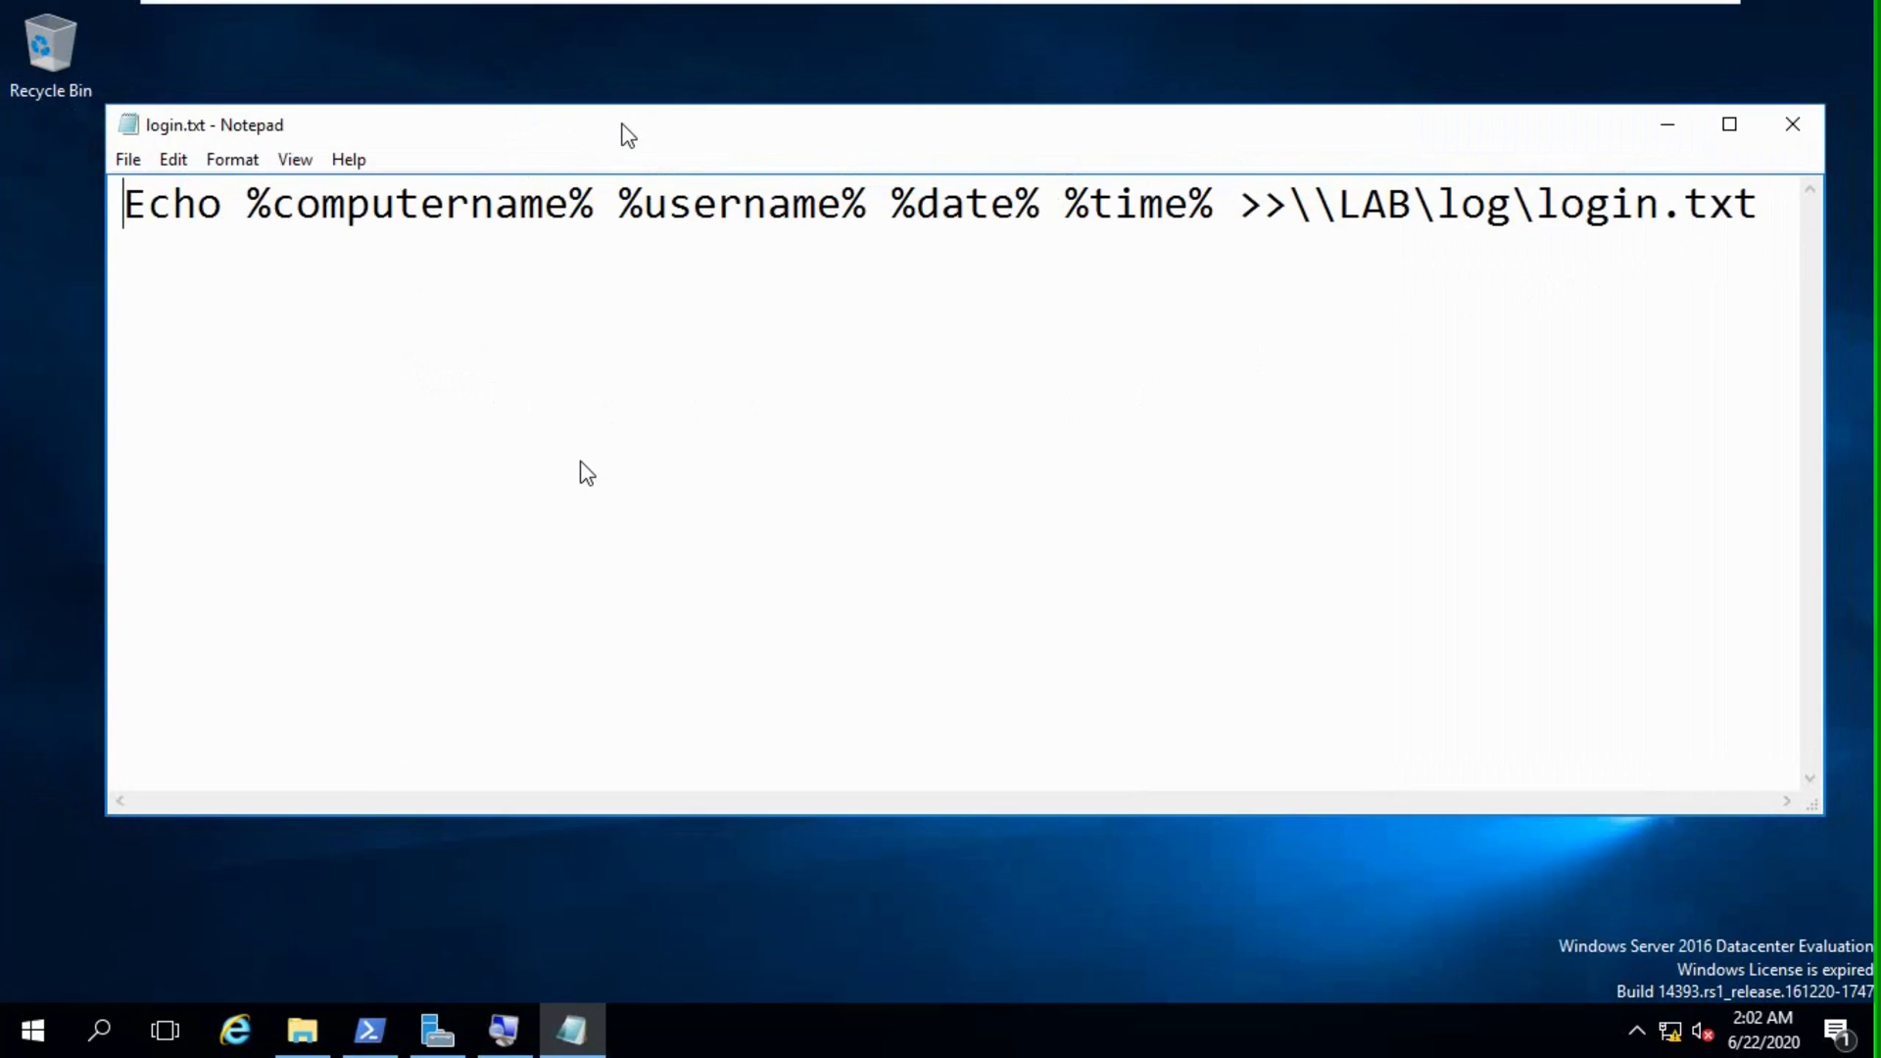
pyautogui.moveTo(125, 208); pyautogui.dragTo(1163, 196)
pyautogui.click(1365, 285)
pyautogui.moveTo(1295, 203); pyautogui.dragTo(1514, 212)
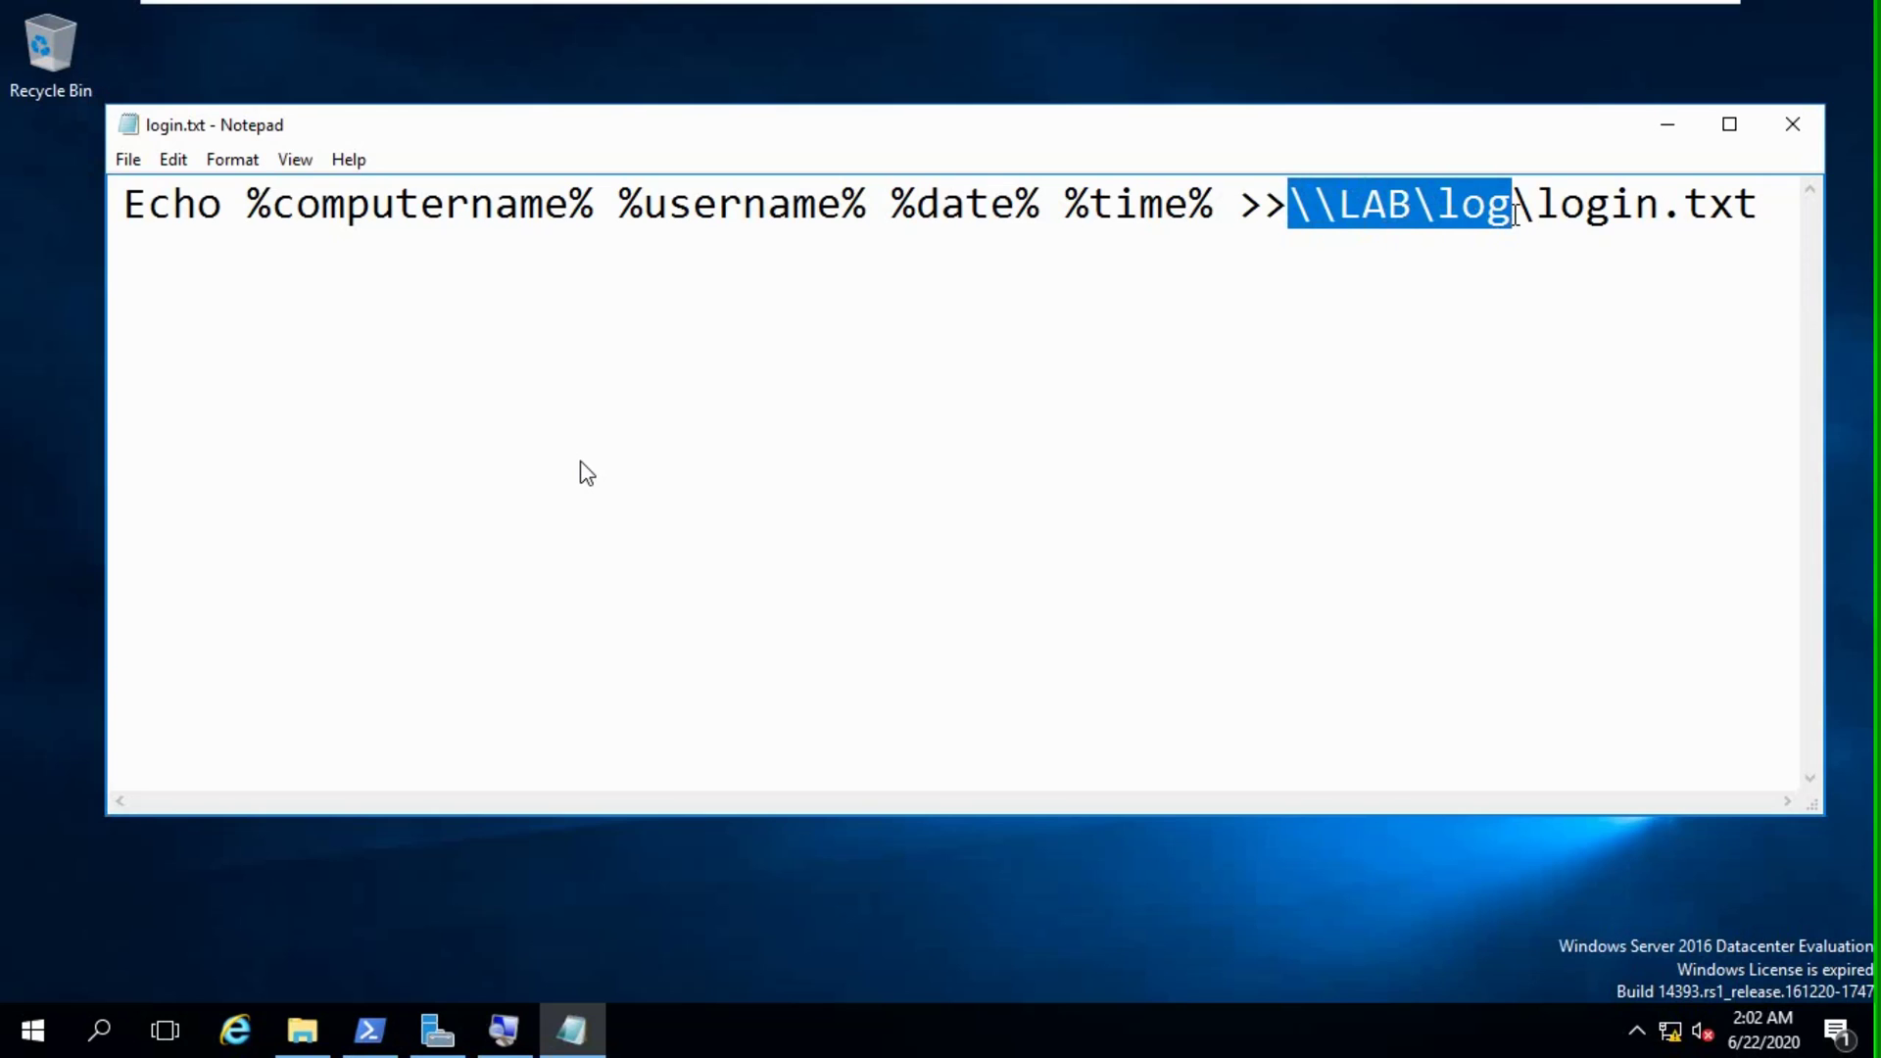
pyautogui.click(1583, 227)
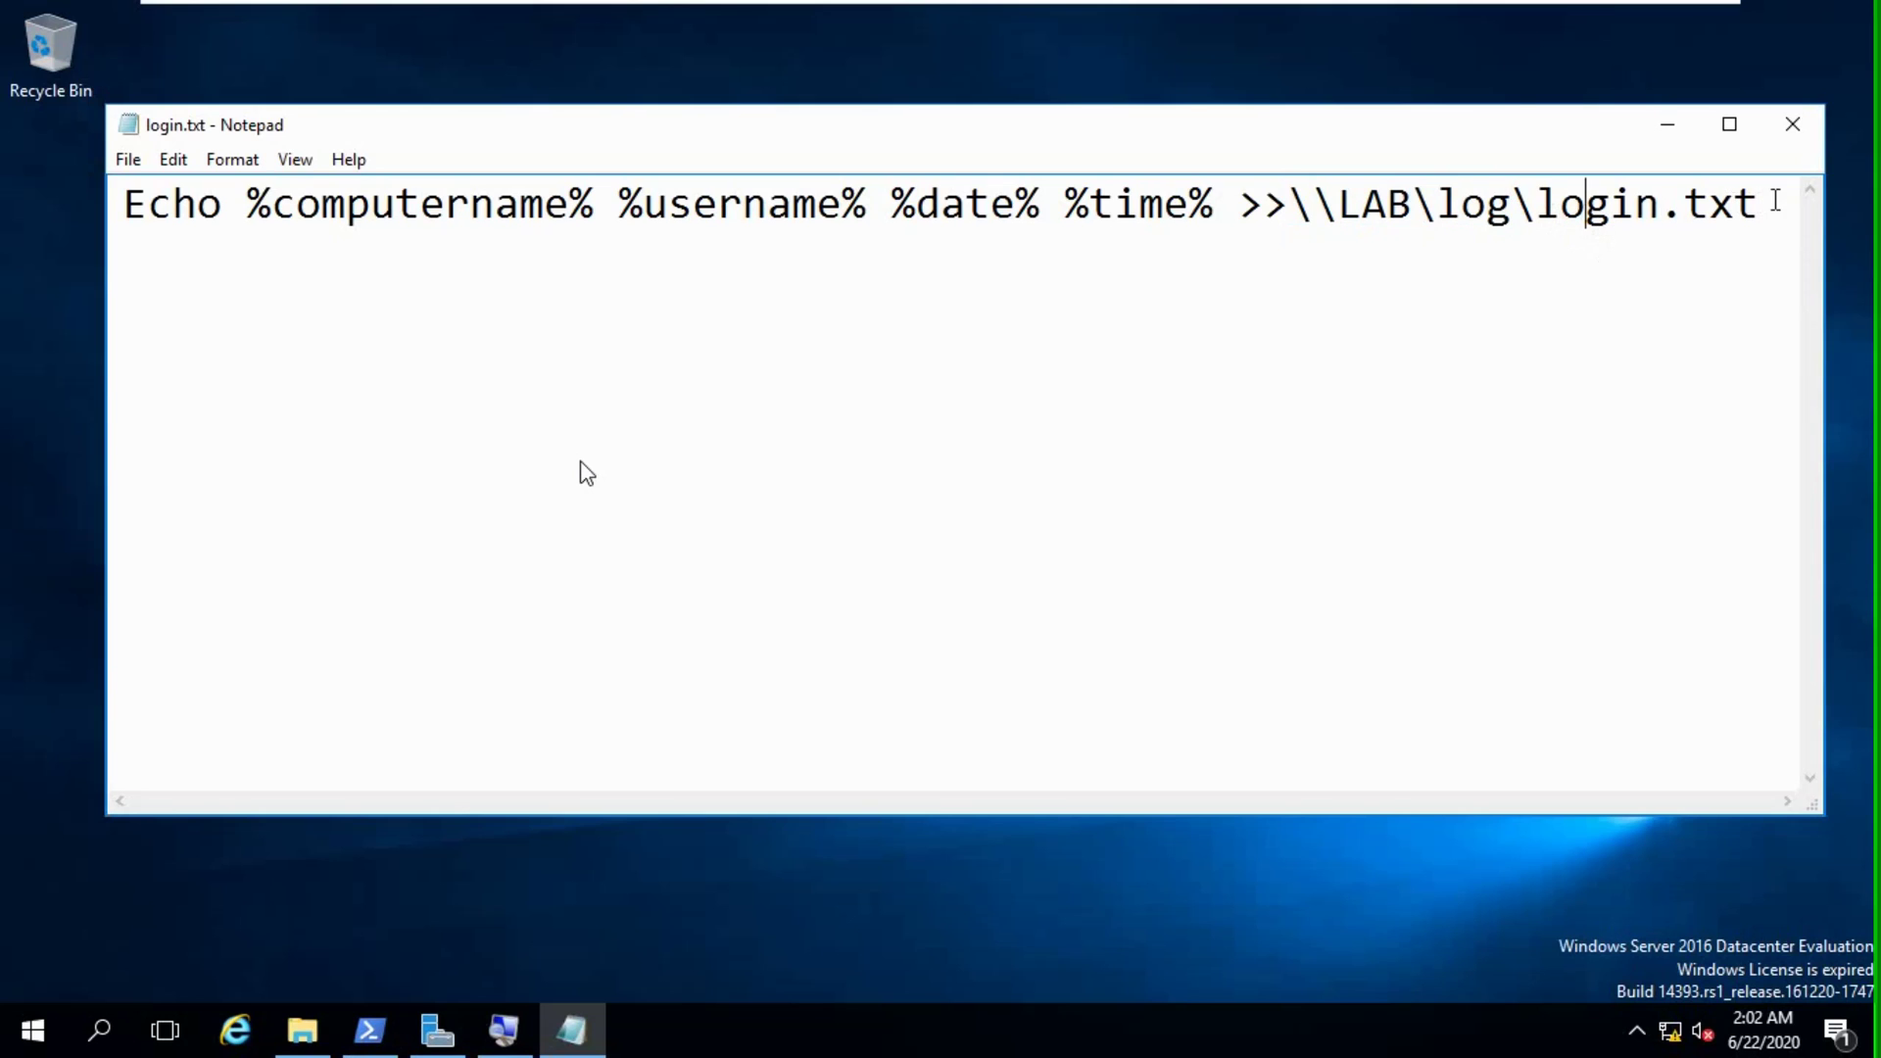
pyautogui.click(1793, 125)
pyautogui.doubleClick(458, 460)
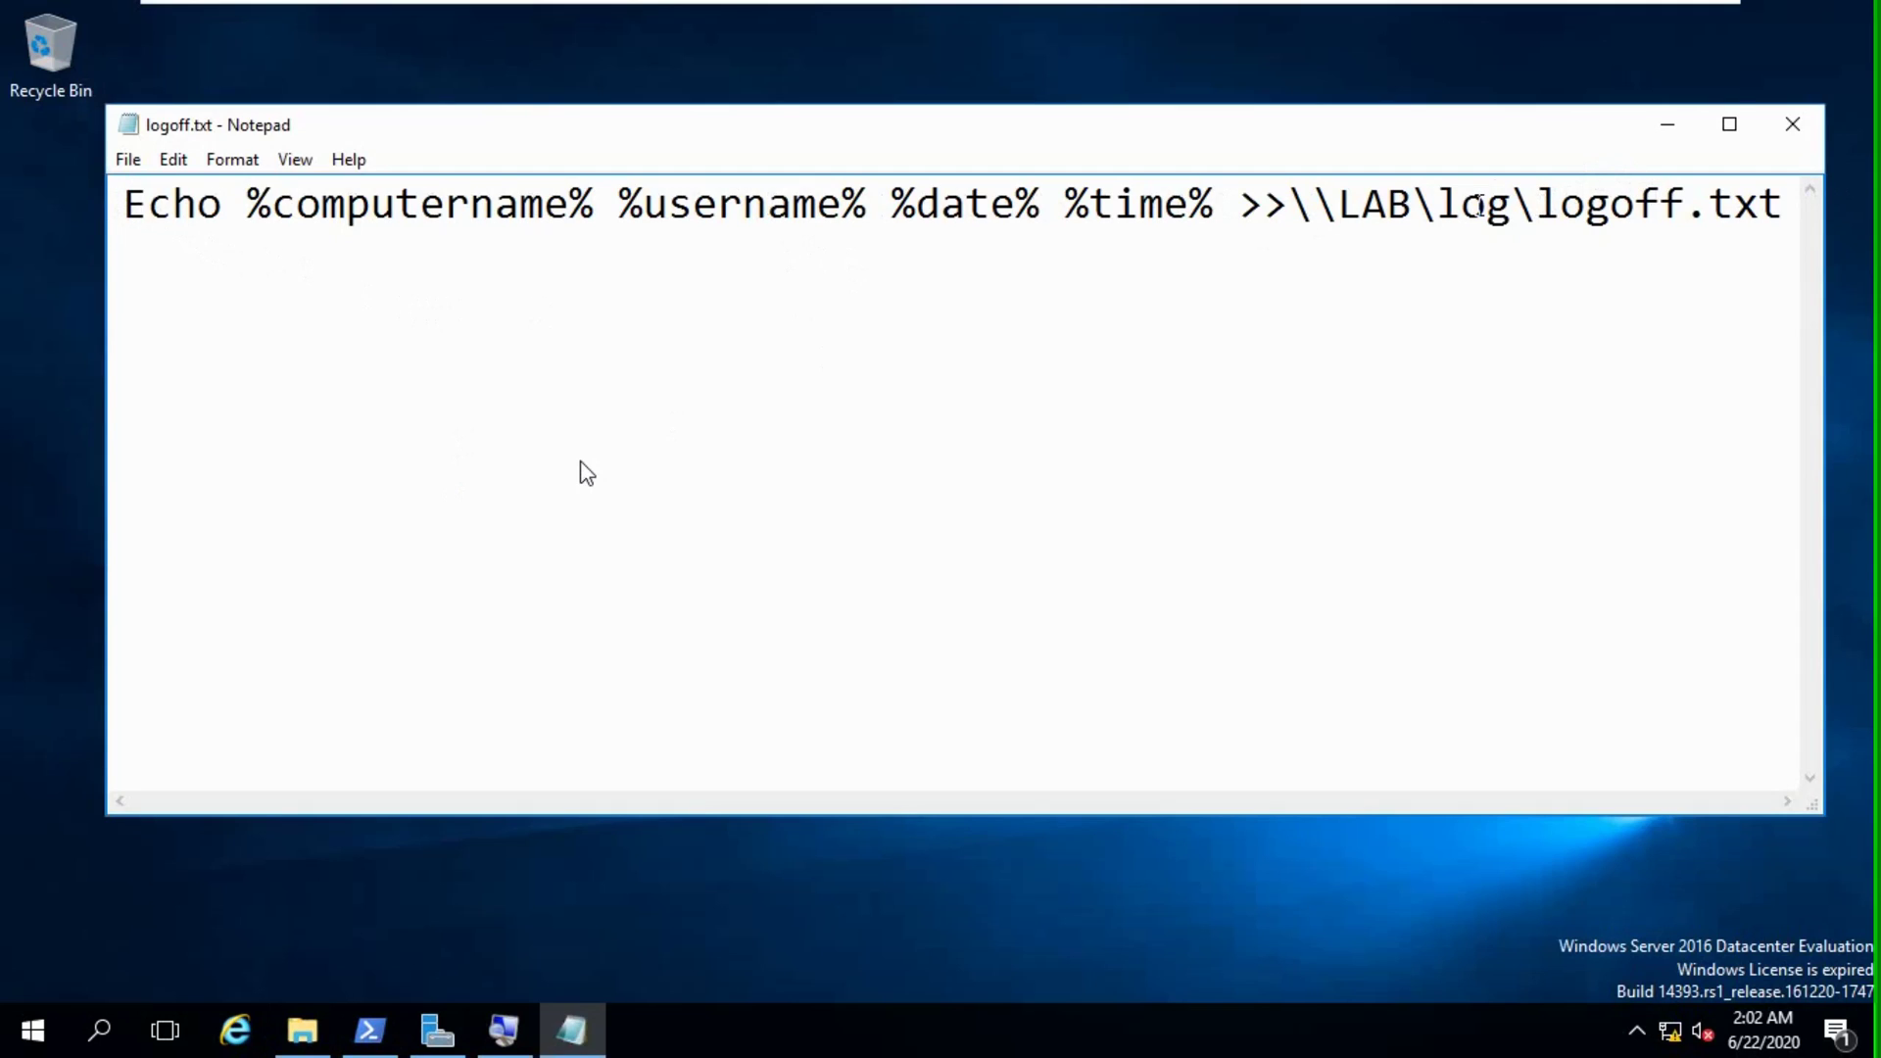
pyautogui.moveTo(122, 204); pyautogui.dragTo(1761, 204)
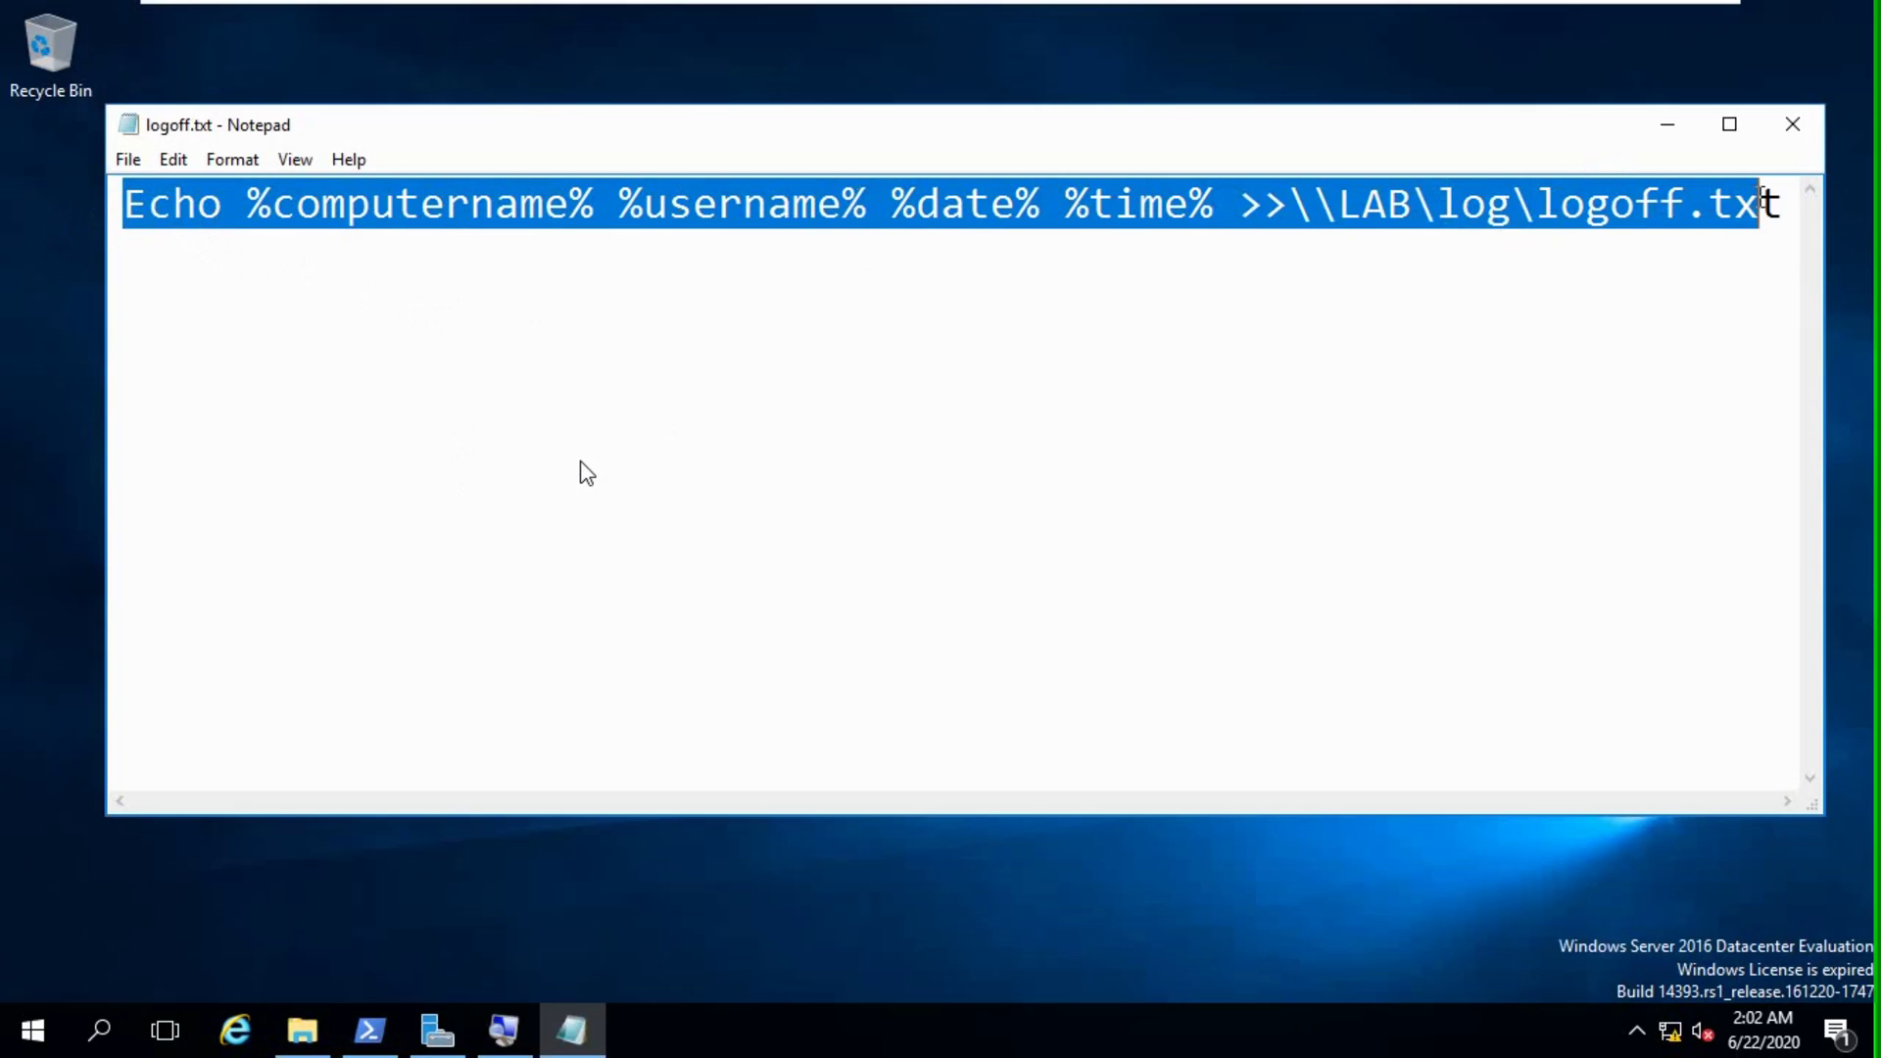
pyautogui.click(1790, 129)
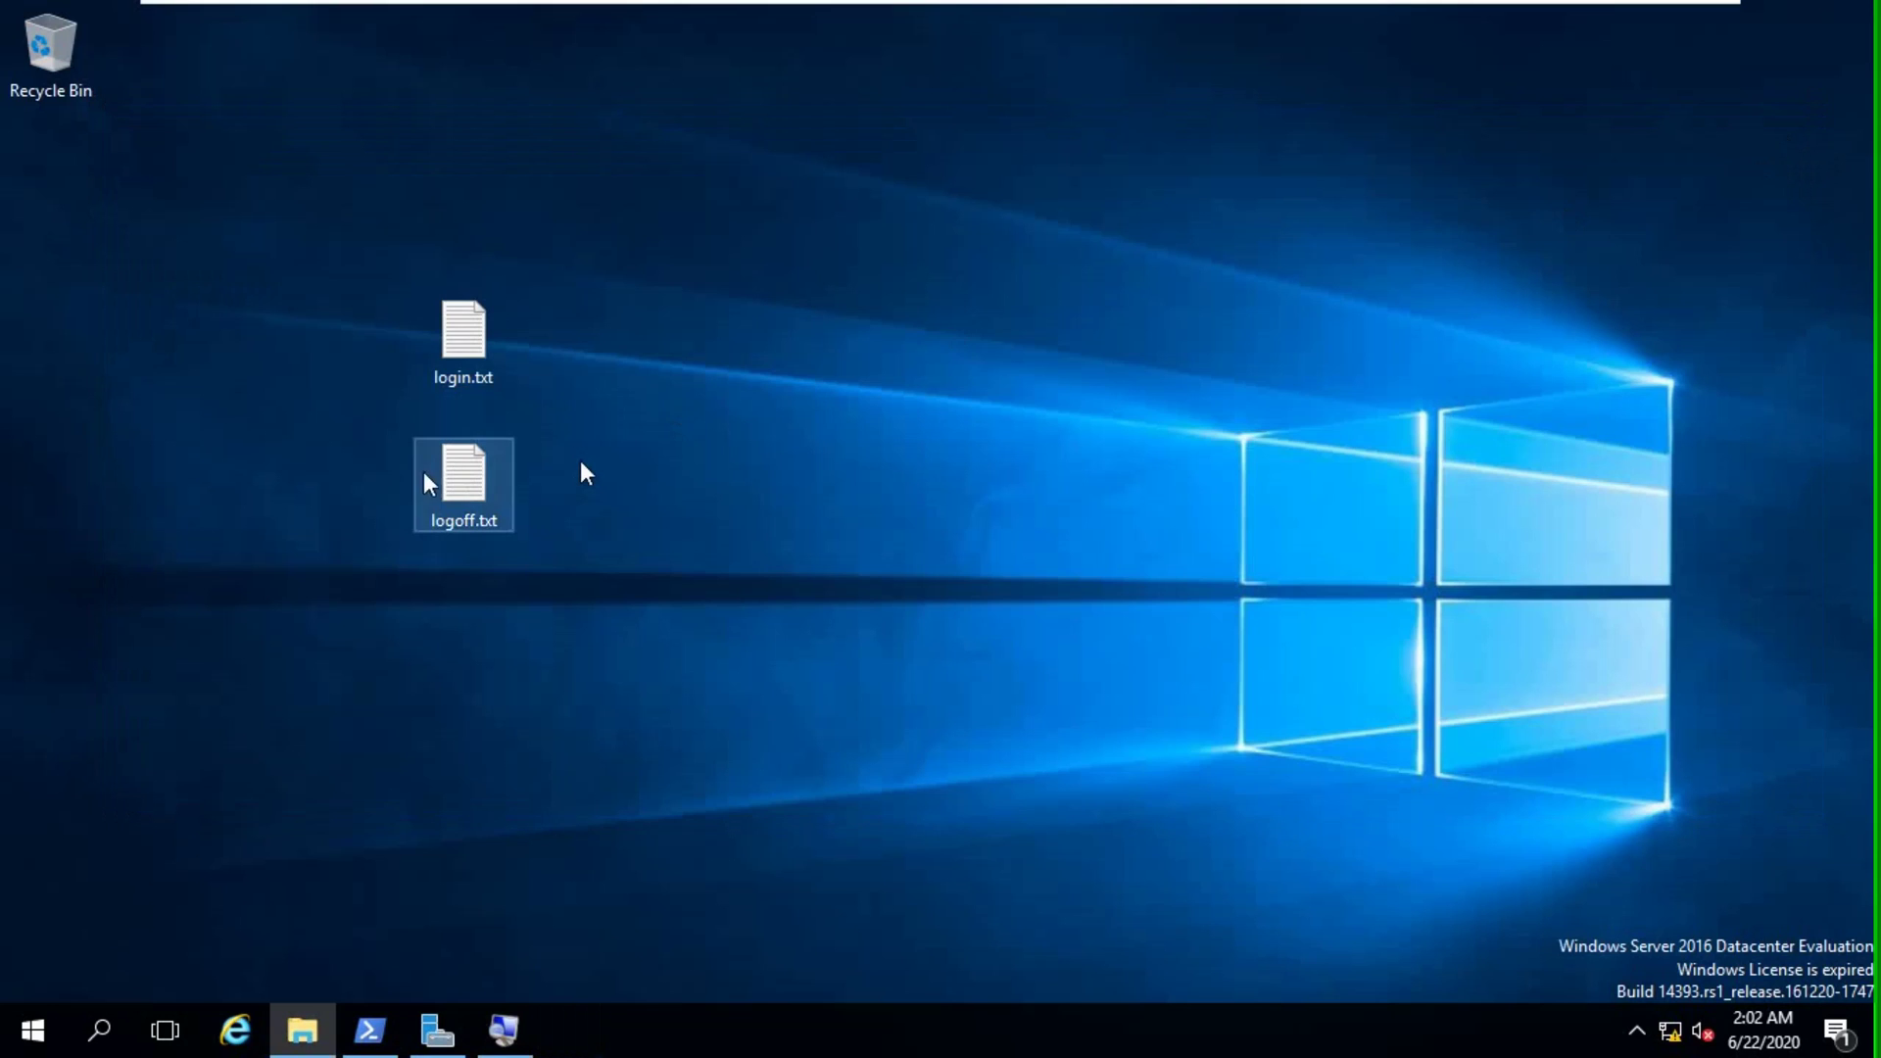
pyautogui.doubleClick(443, 358)
# Save the login script to the Desktop as login.bat with the All Files type.
pyautogui.click(127, 159)
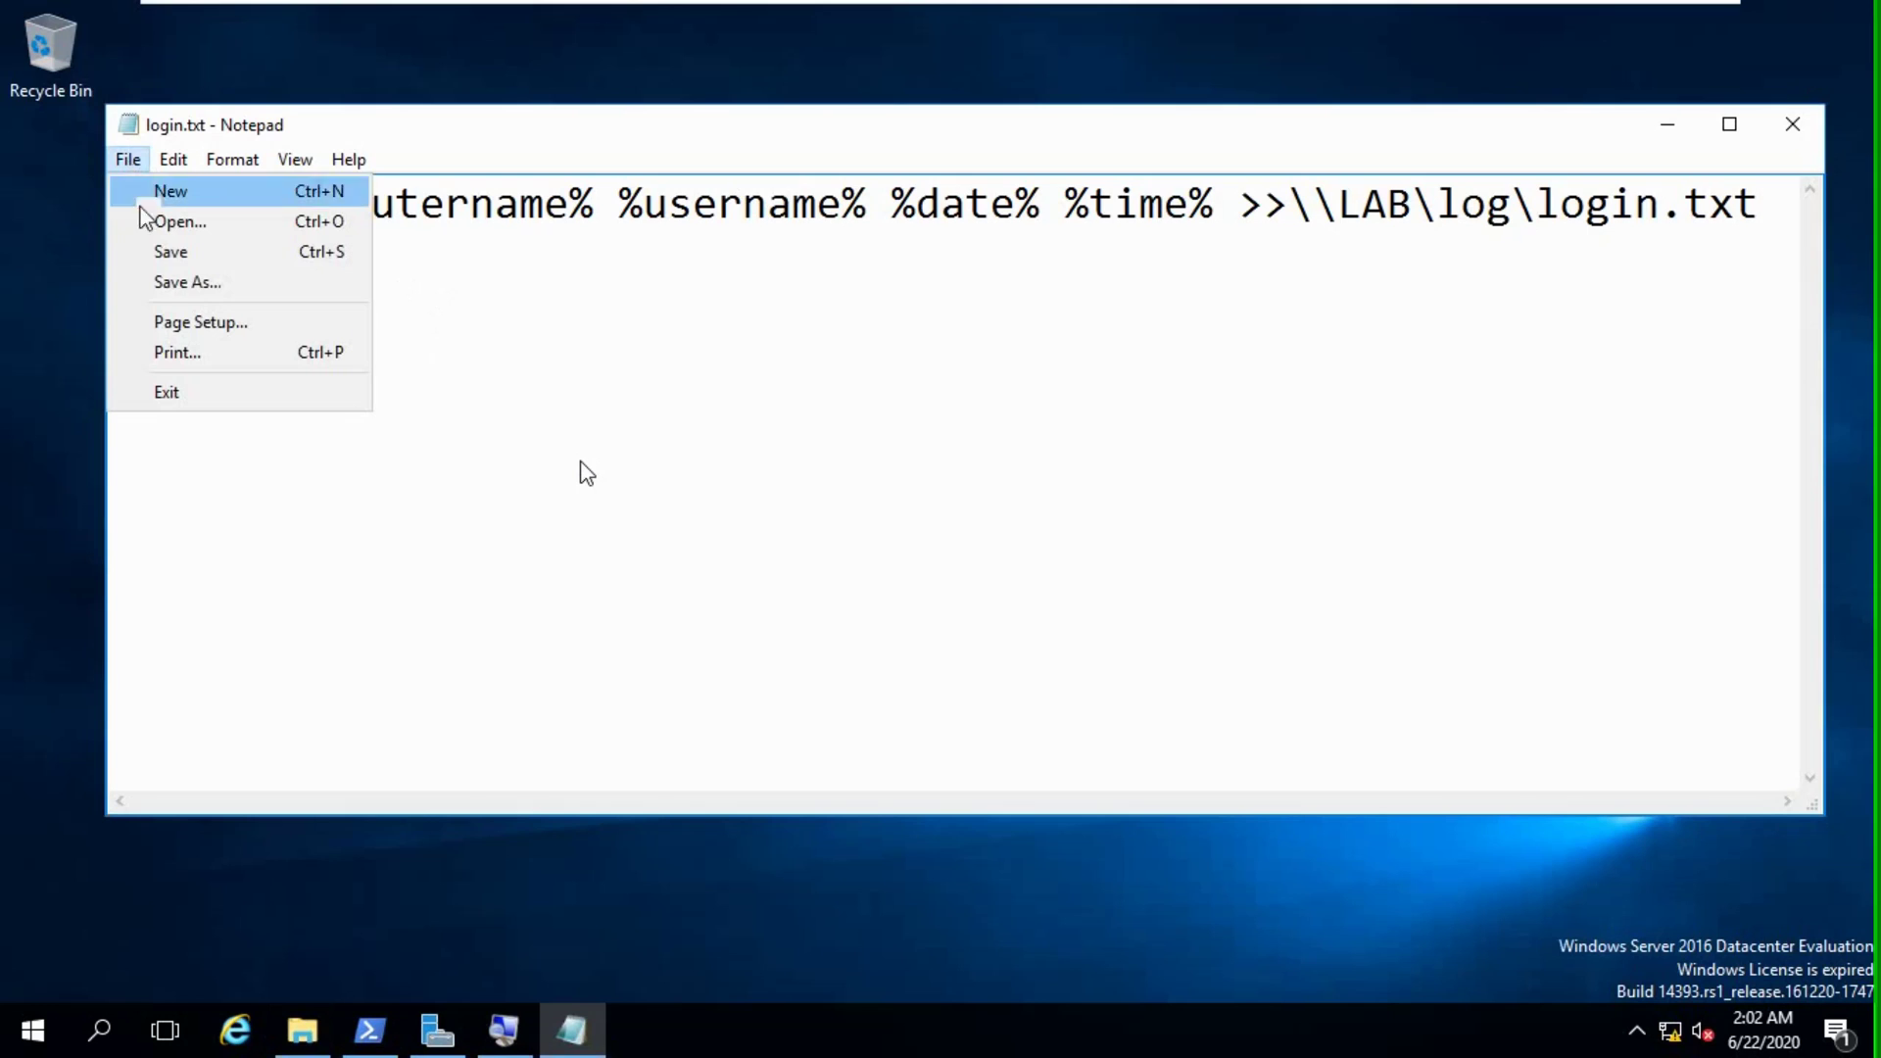
pyautogui.click(168, 286)
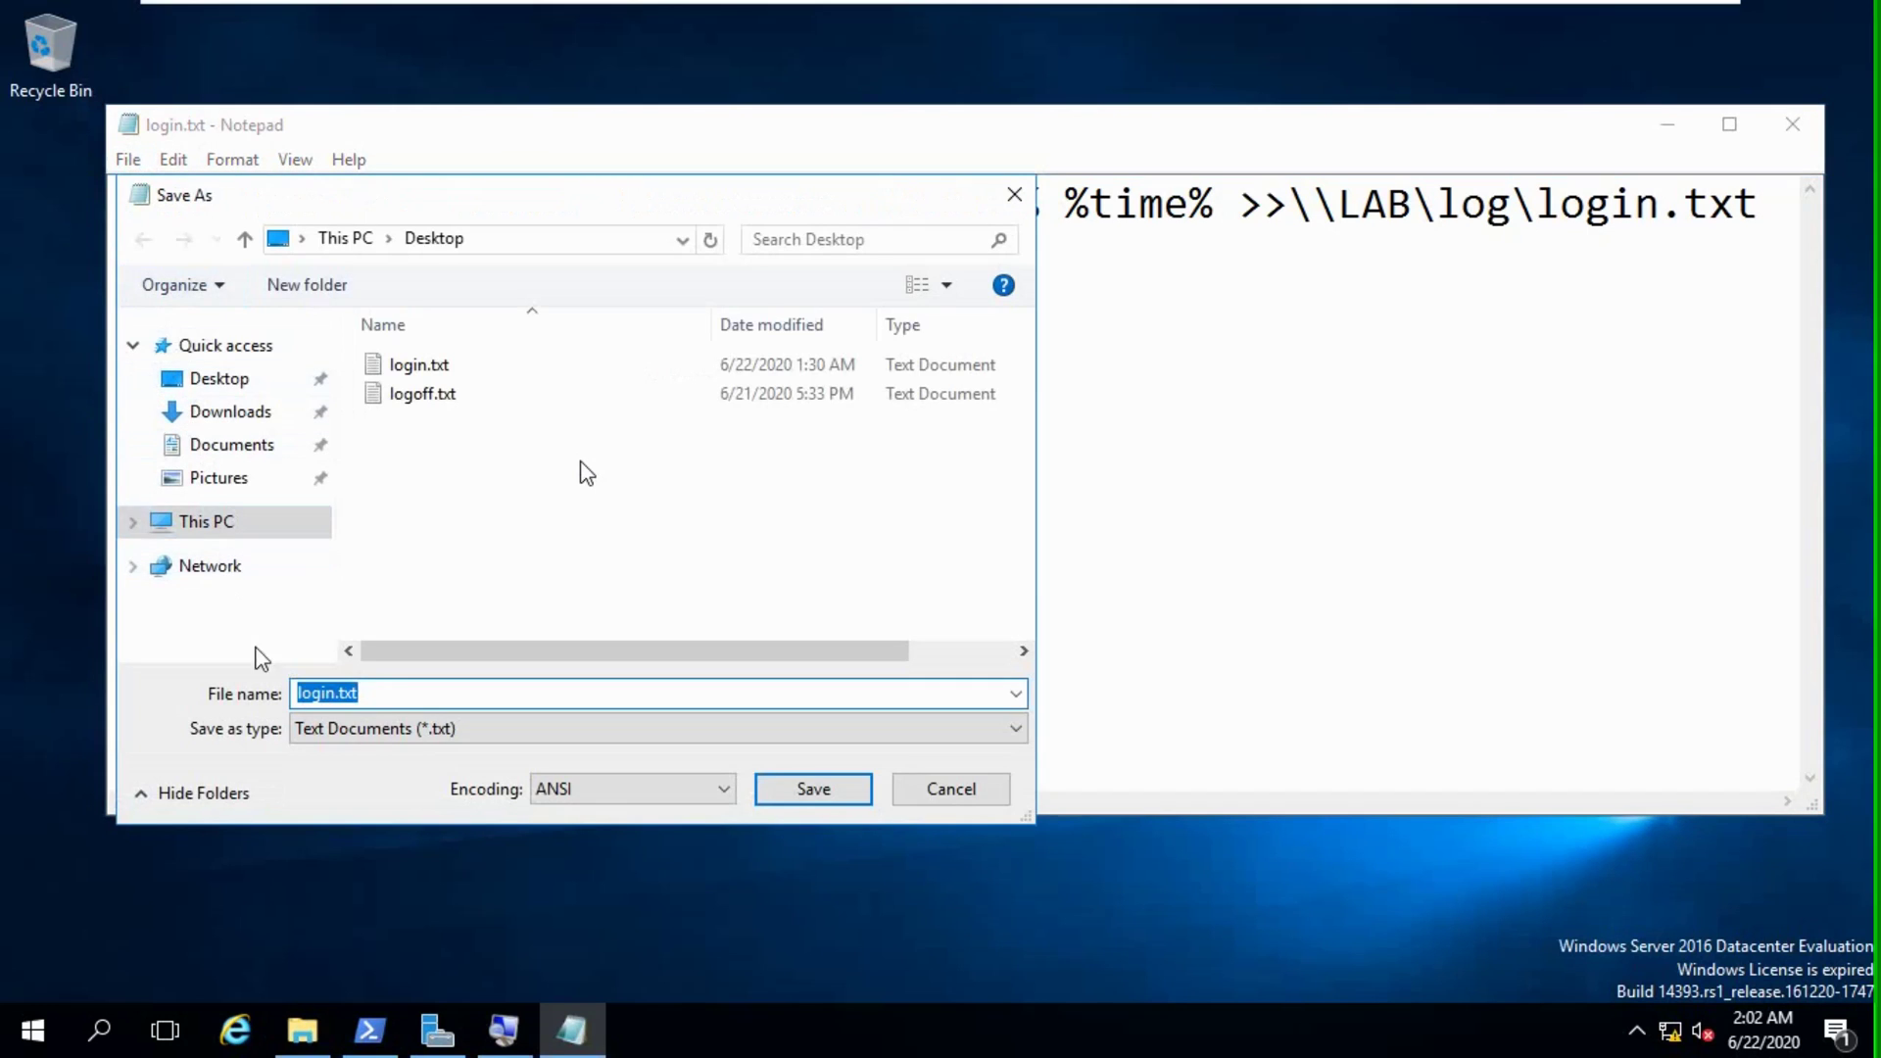
pyautogui.click(384, 686)
pyautogui.press('BackSpace')
pyautogui.press('BackSpace')
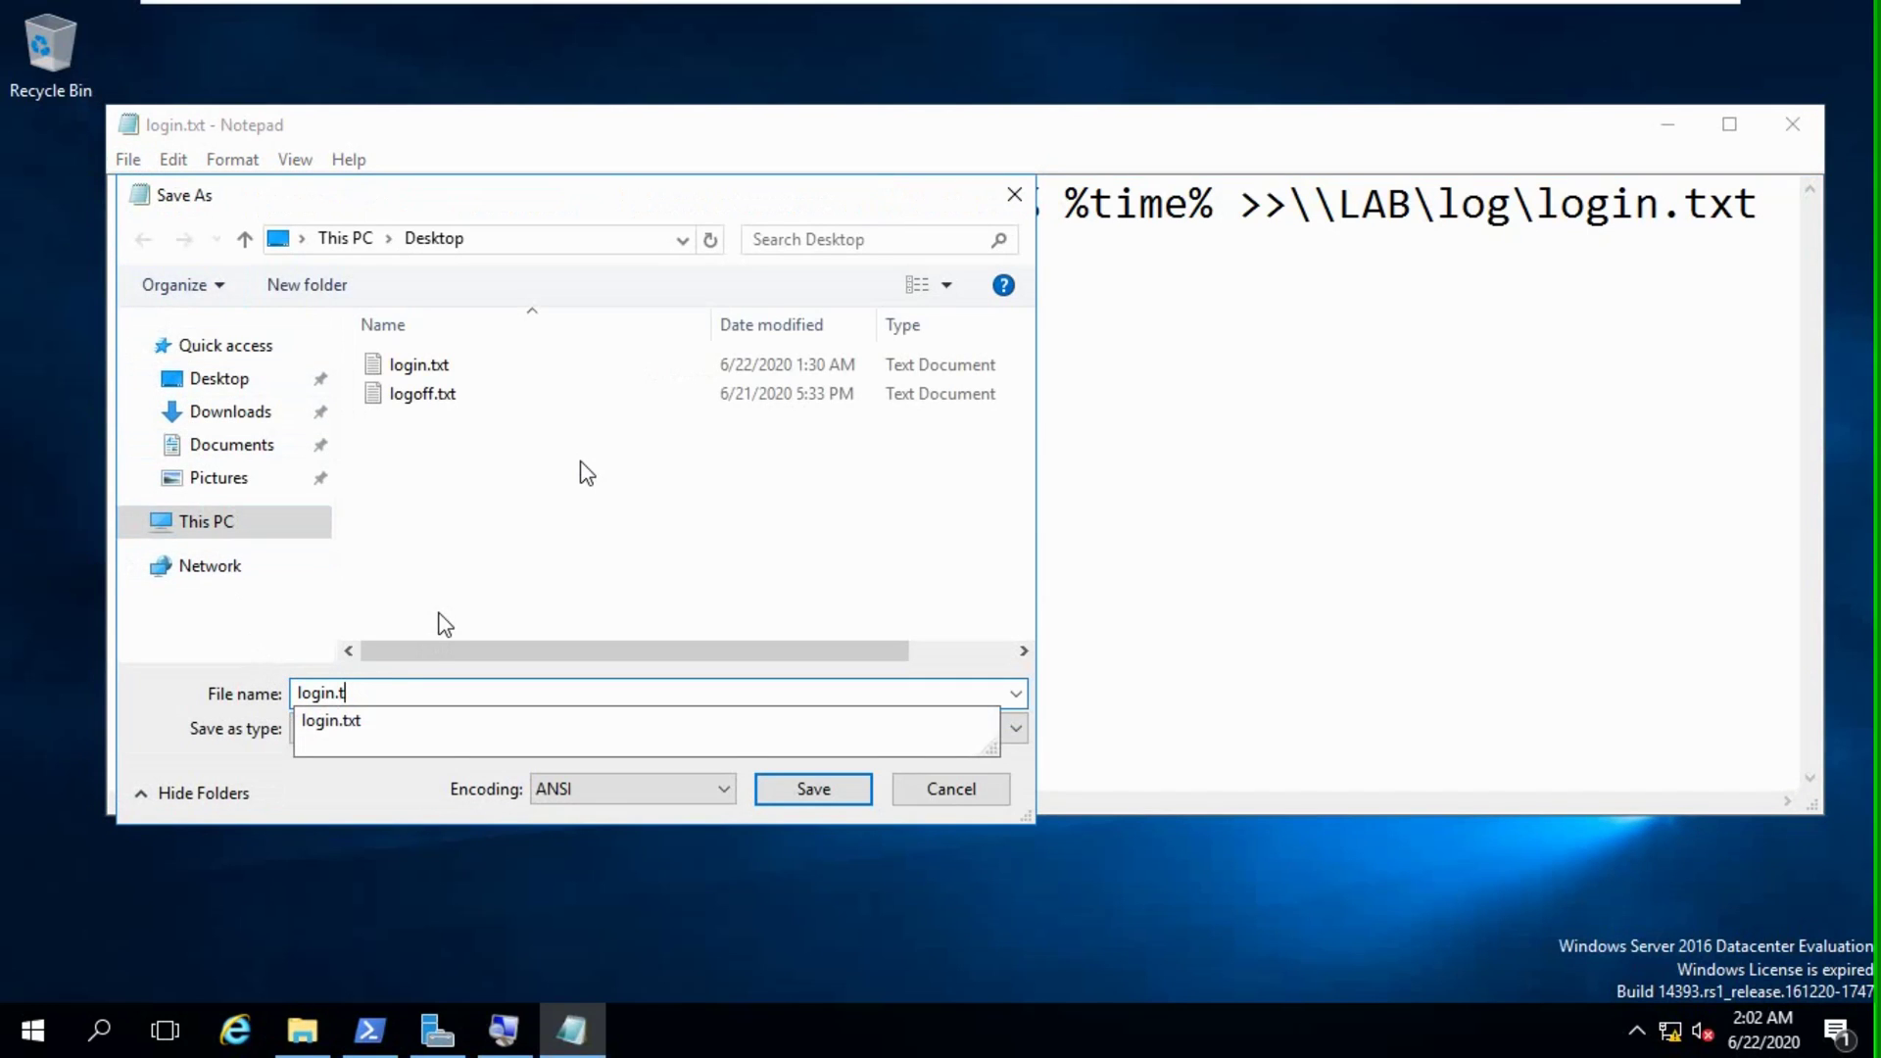
pyautogui.write('bat')
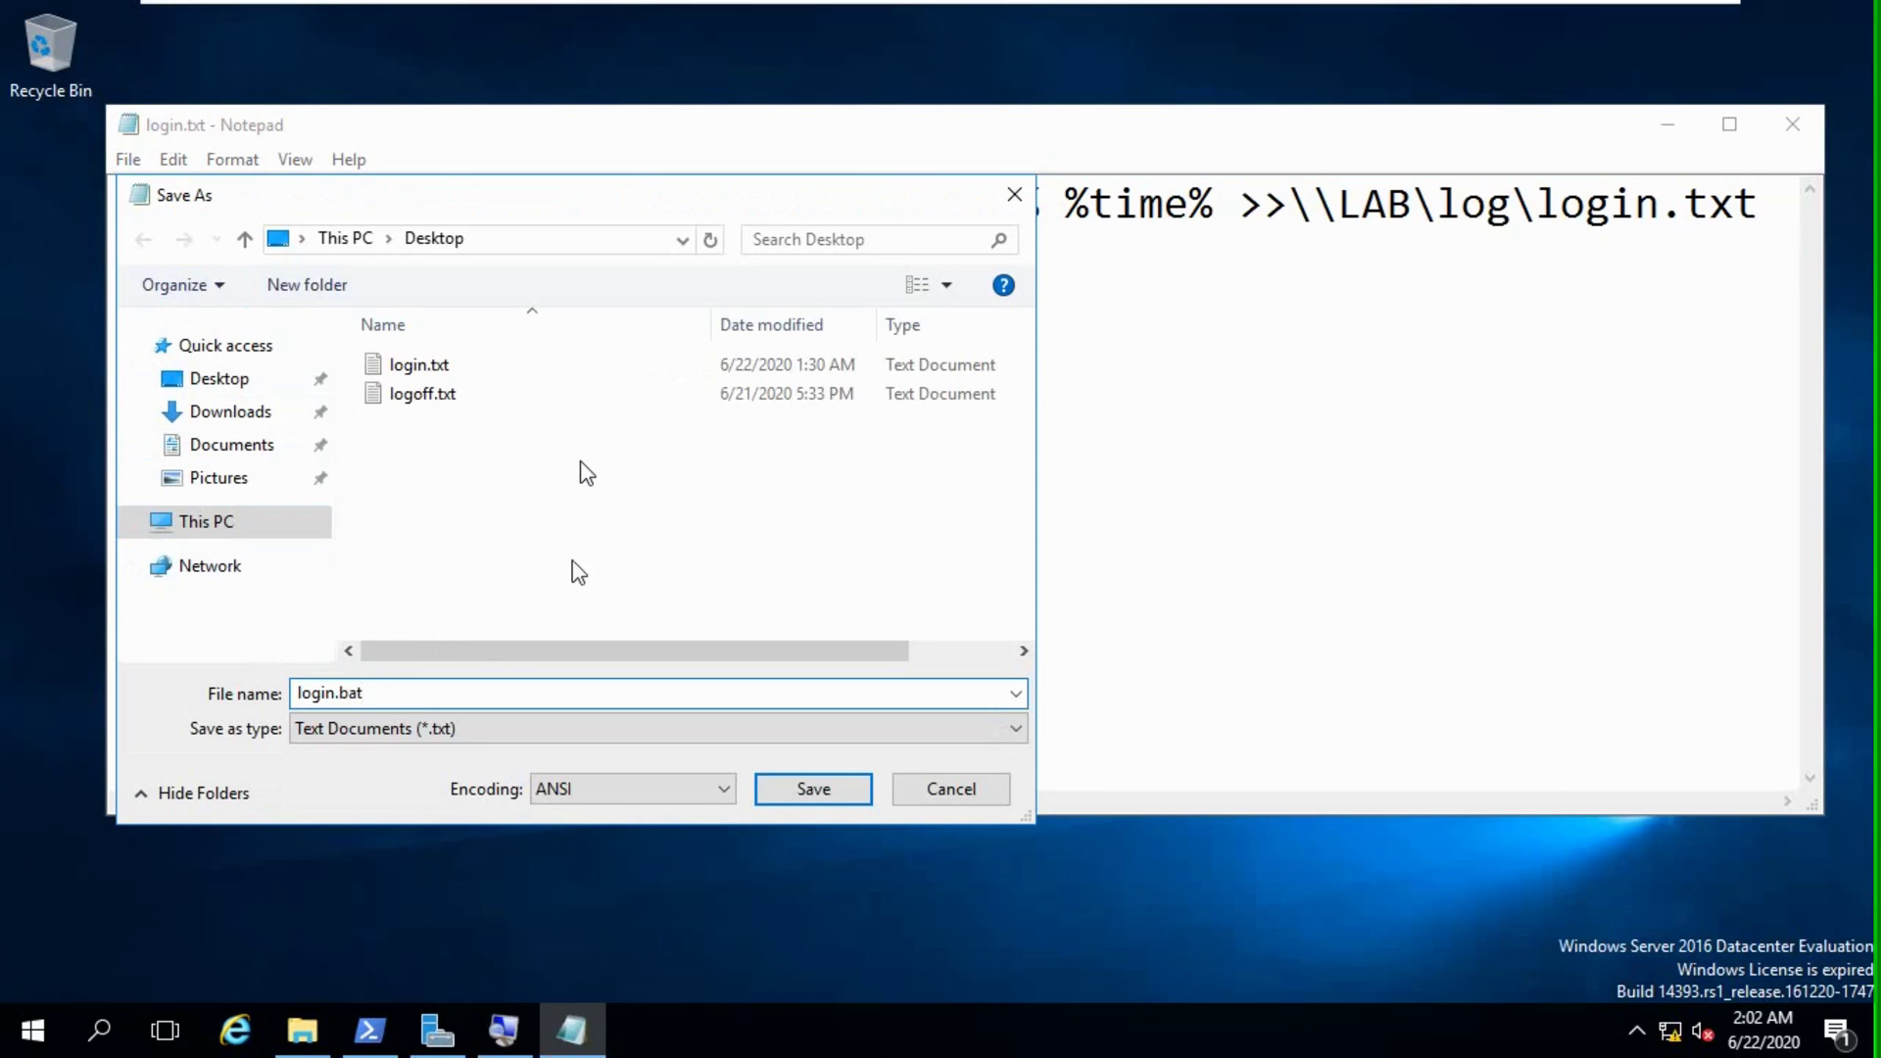
pyautogui.click(445, 730)
pyautogui.click(391, 777)
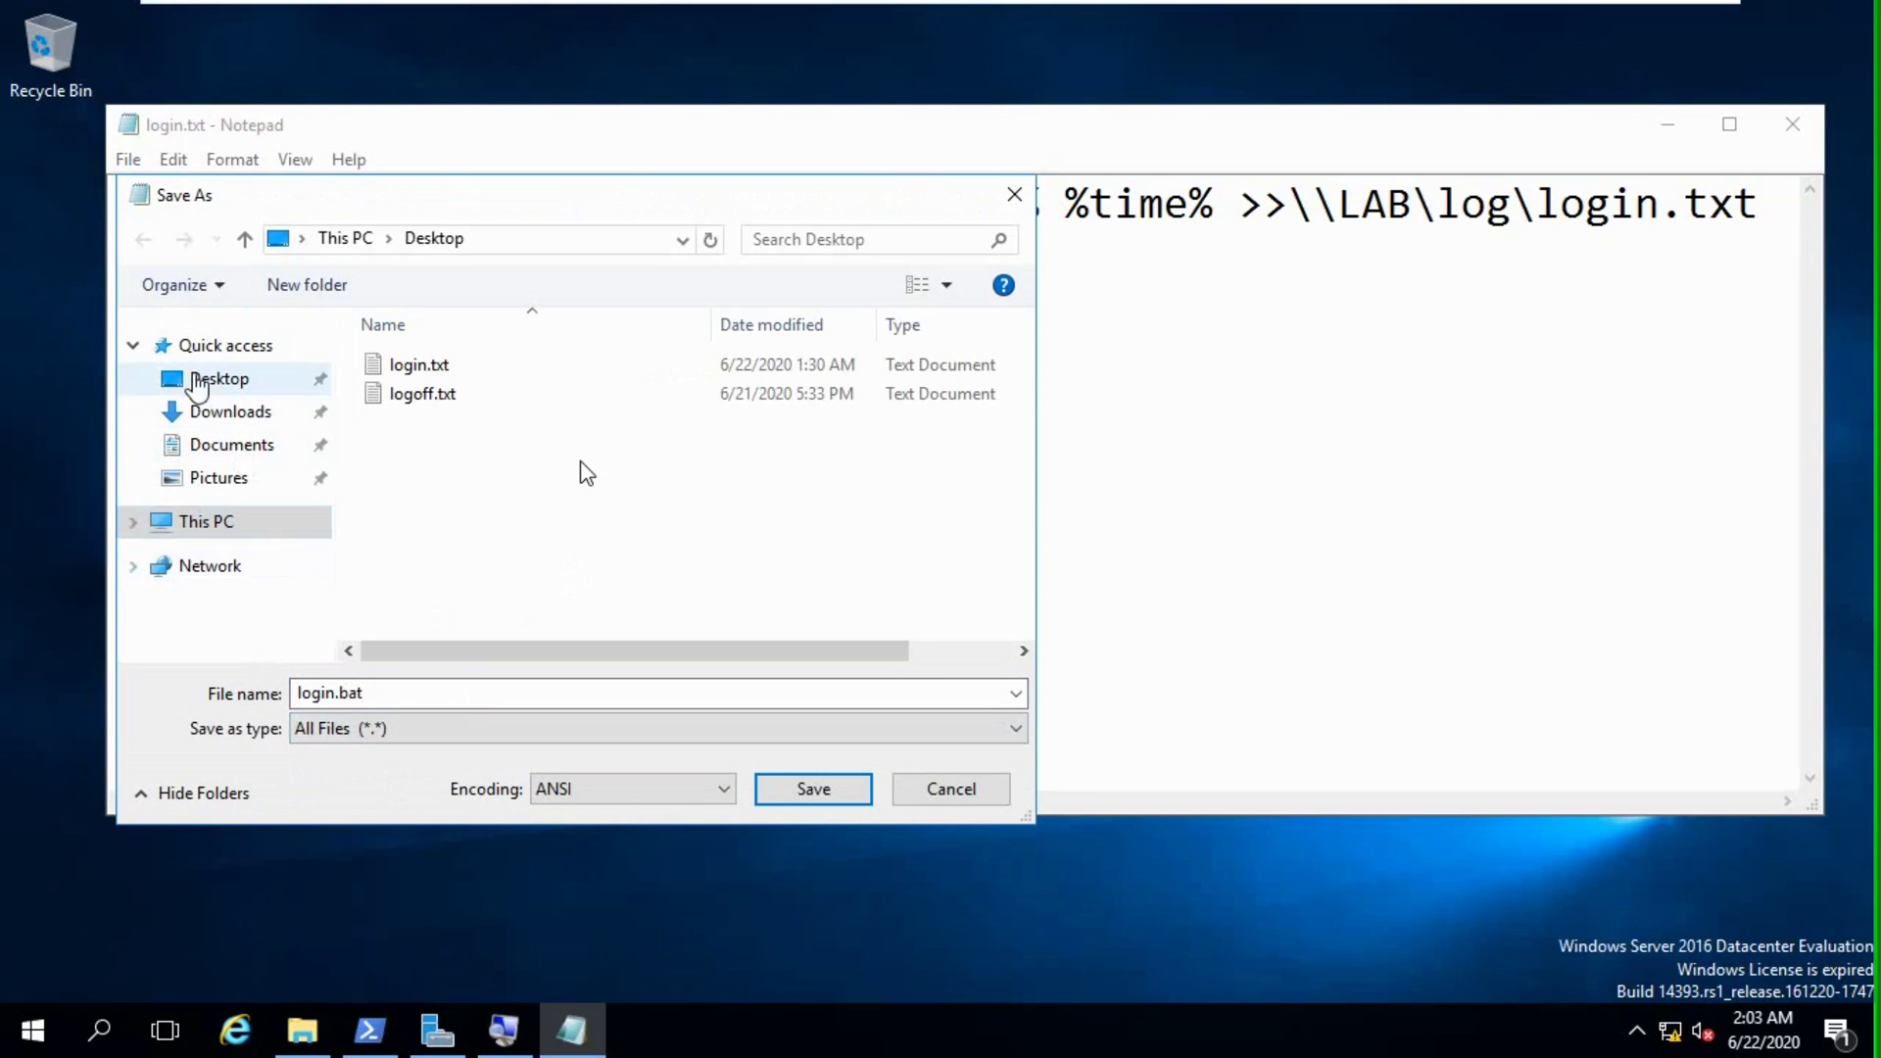
pyautogui.click(201, 377)
pyautogui.click(811, 786)
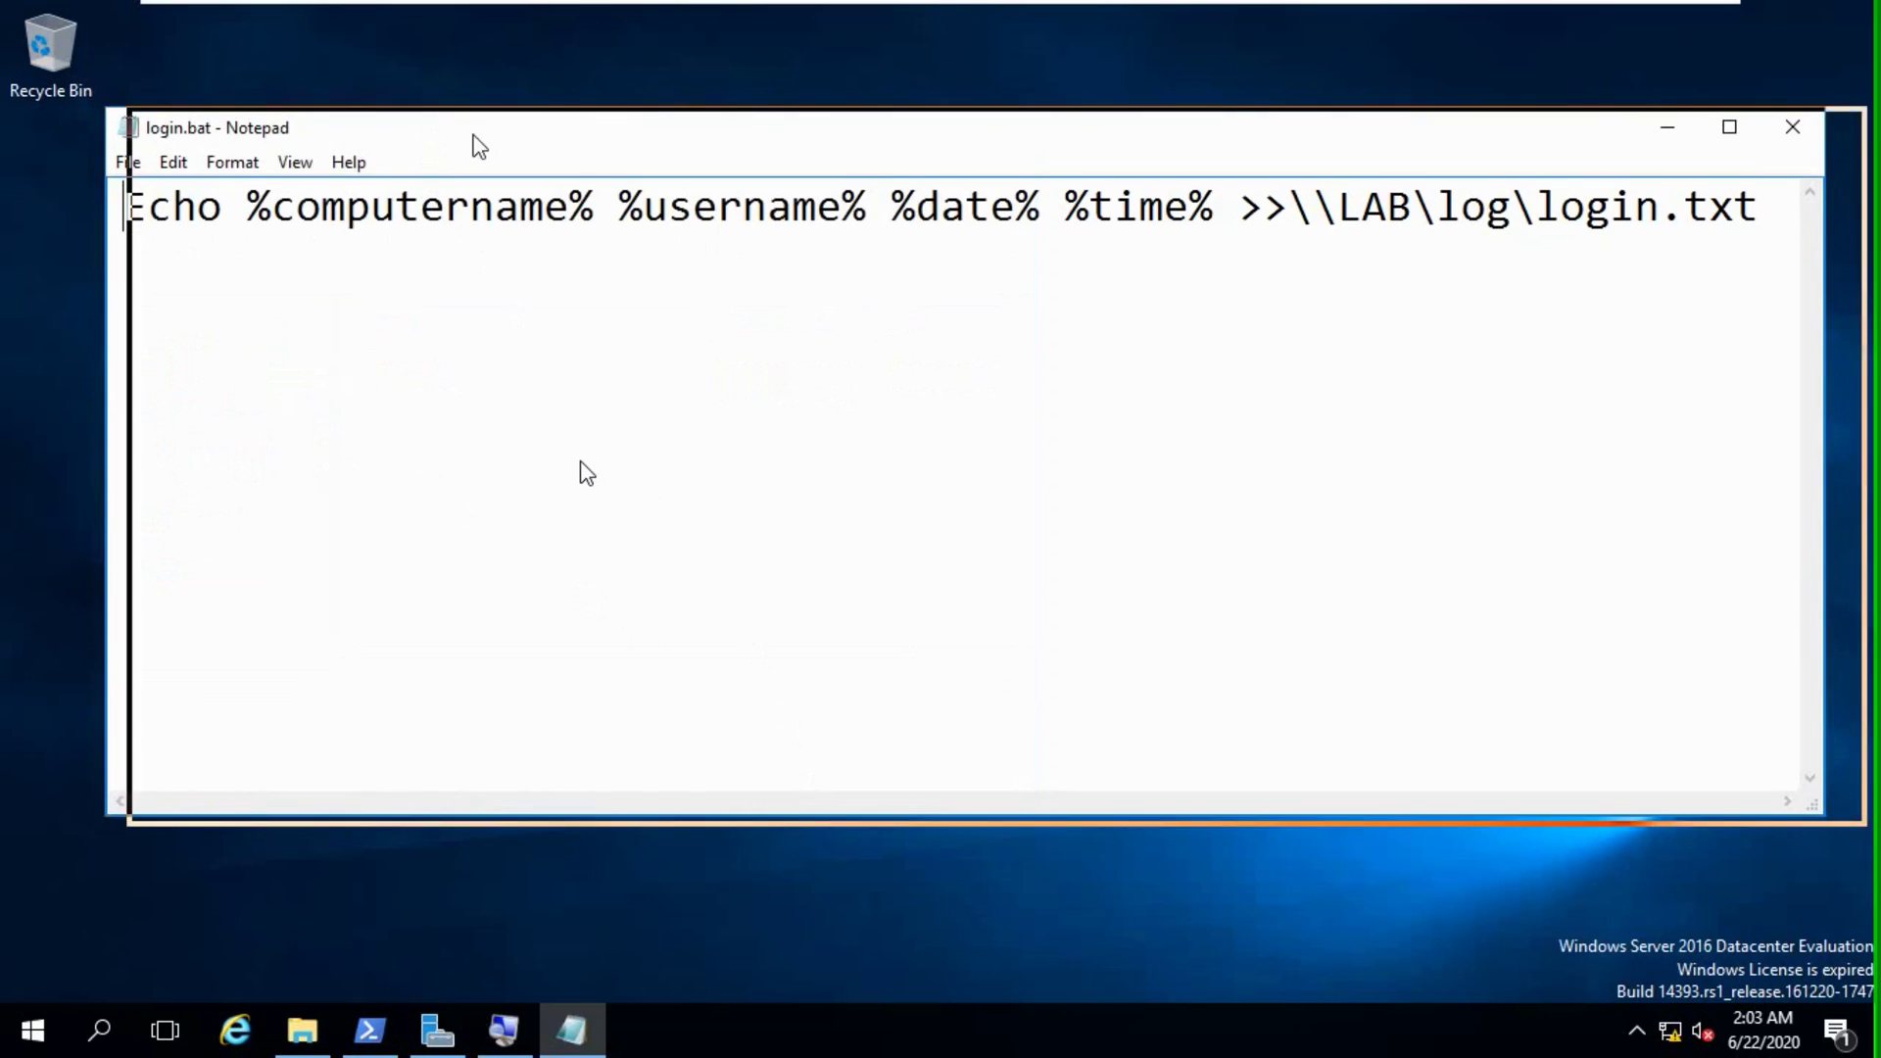
# Move the login.bat icon aside and open logoff.txt in Notepad.
pyautogui.moveTo(702, 419); pyautogui.dragTo(703, 420)
pyautogui.moveTo(558, 235); pyautogui.dragTo(122, 254)
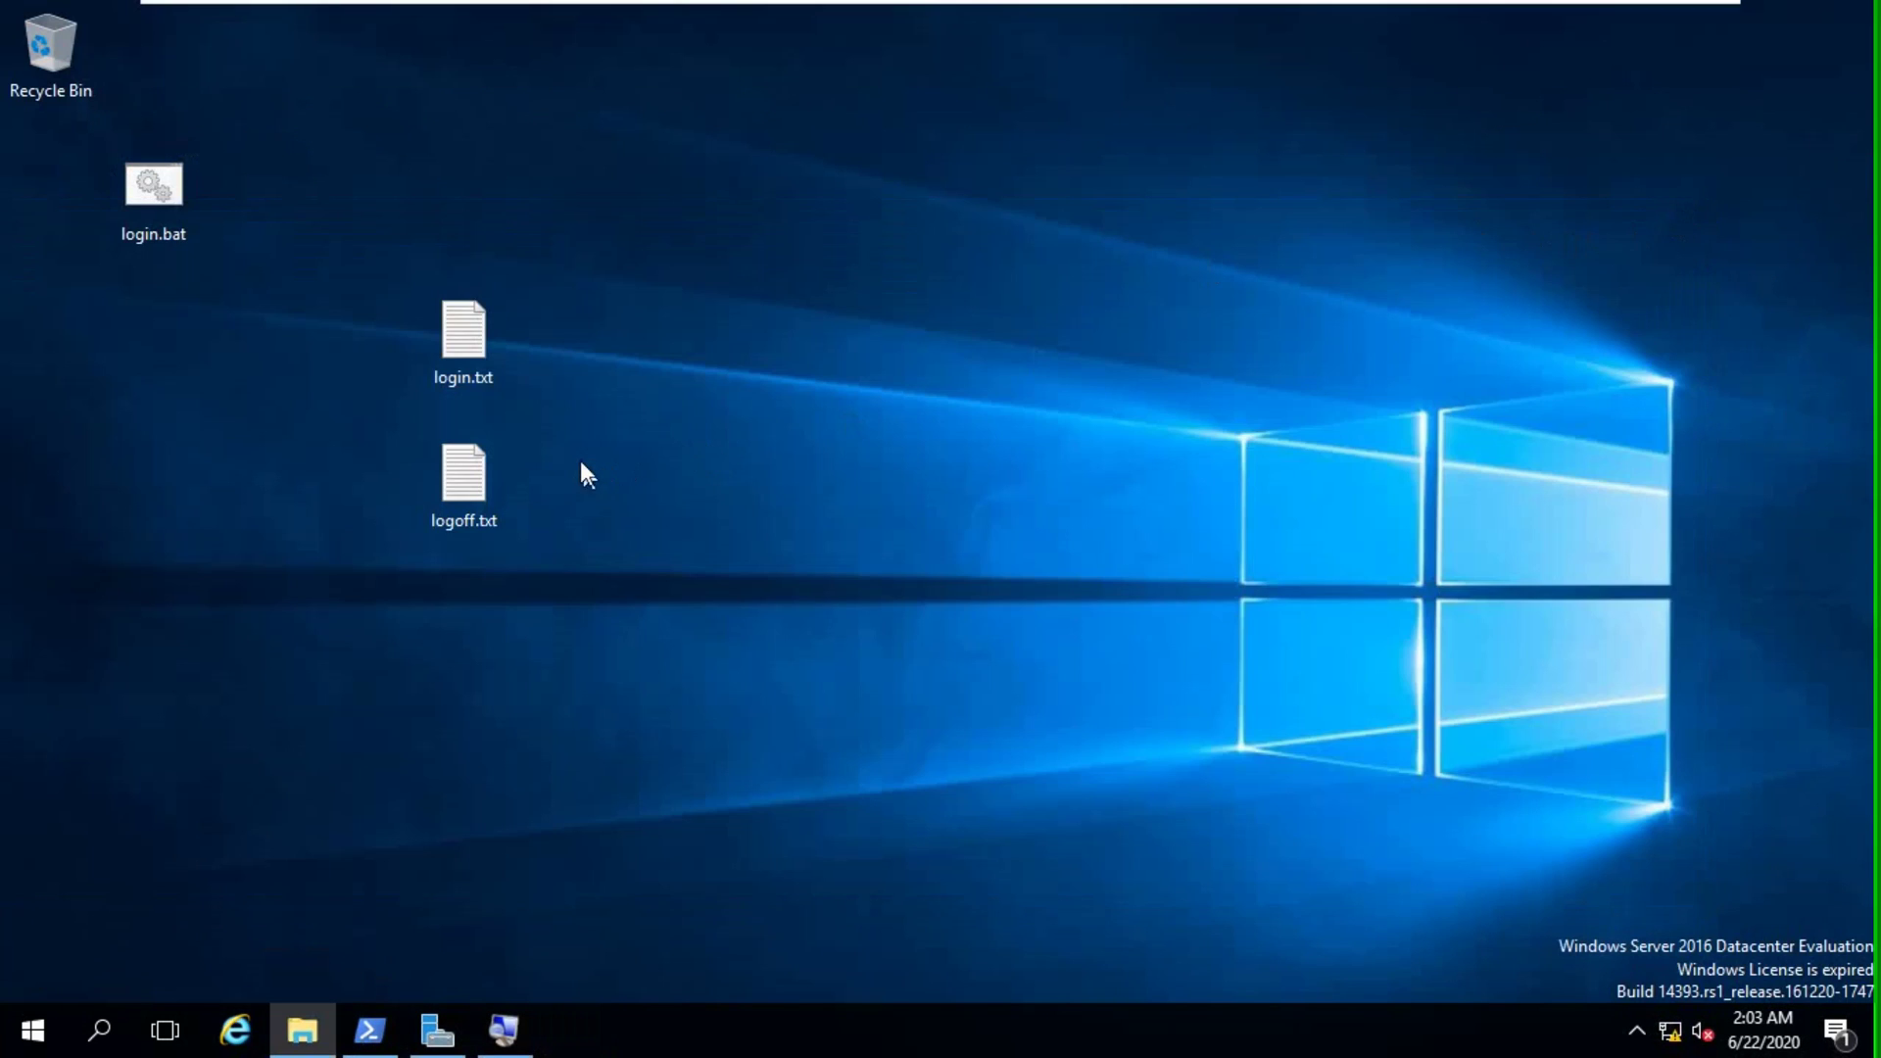
pyautogui.doubleClick(431, 487)
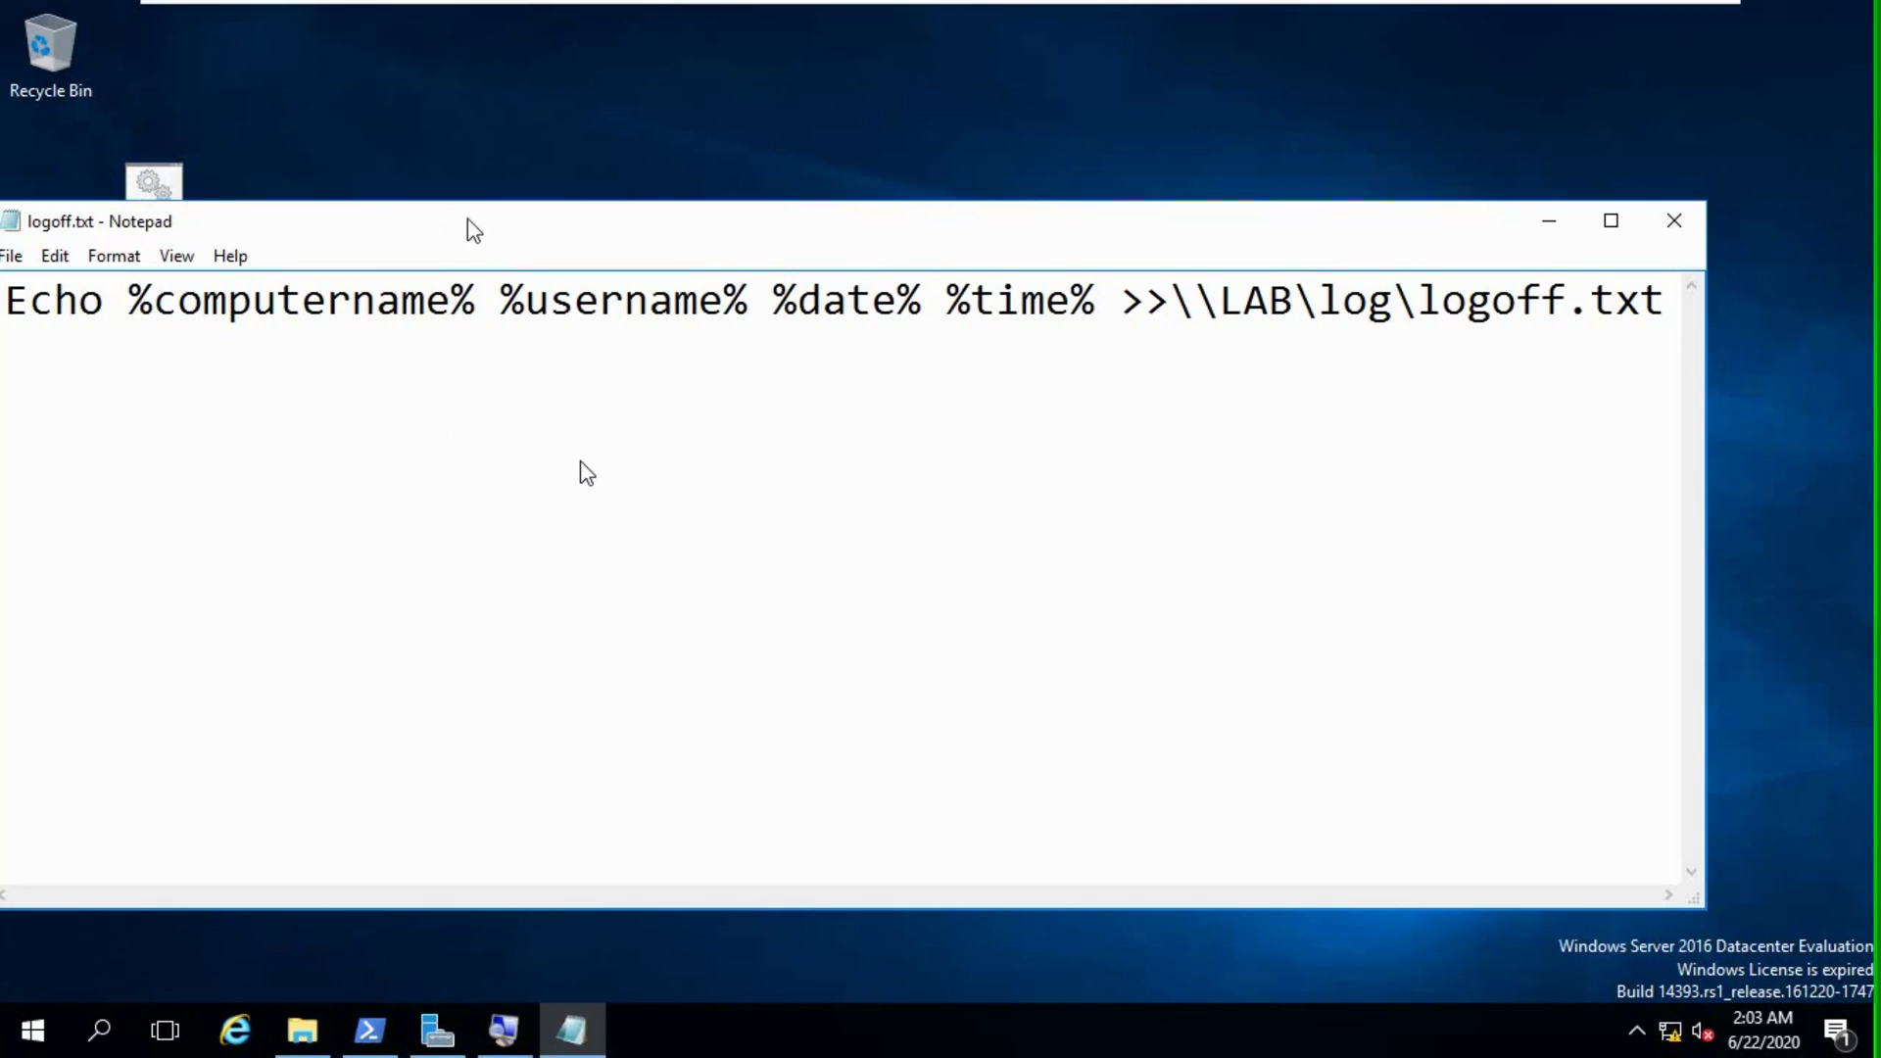
pyautogui.moveTo(467, 226); pyautogui.dragTo(735, 227)
# Save the logoff script to the Desktop as logoff.bat with All Files type, then close Notepad.
pyautogui.click(256, 256)
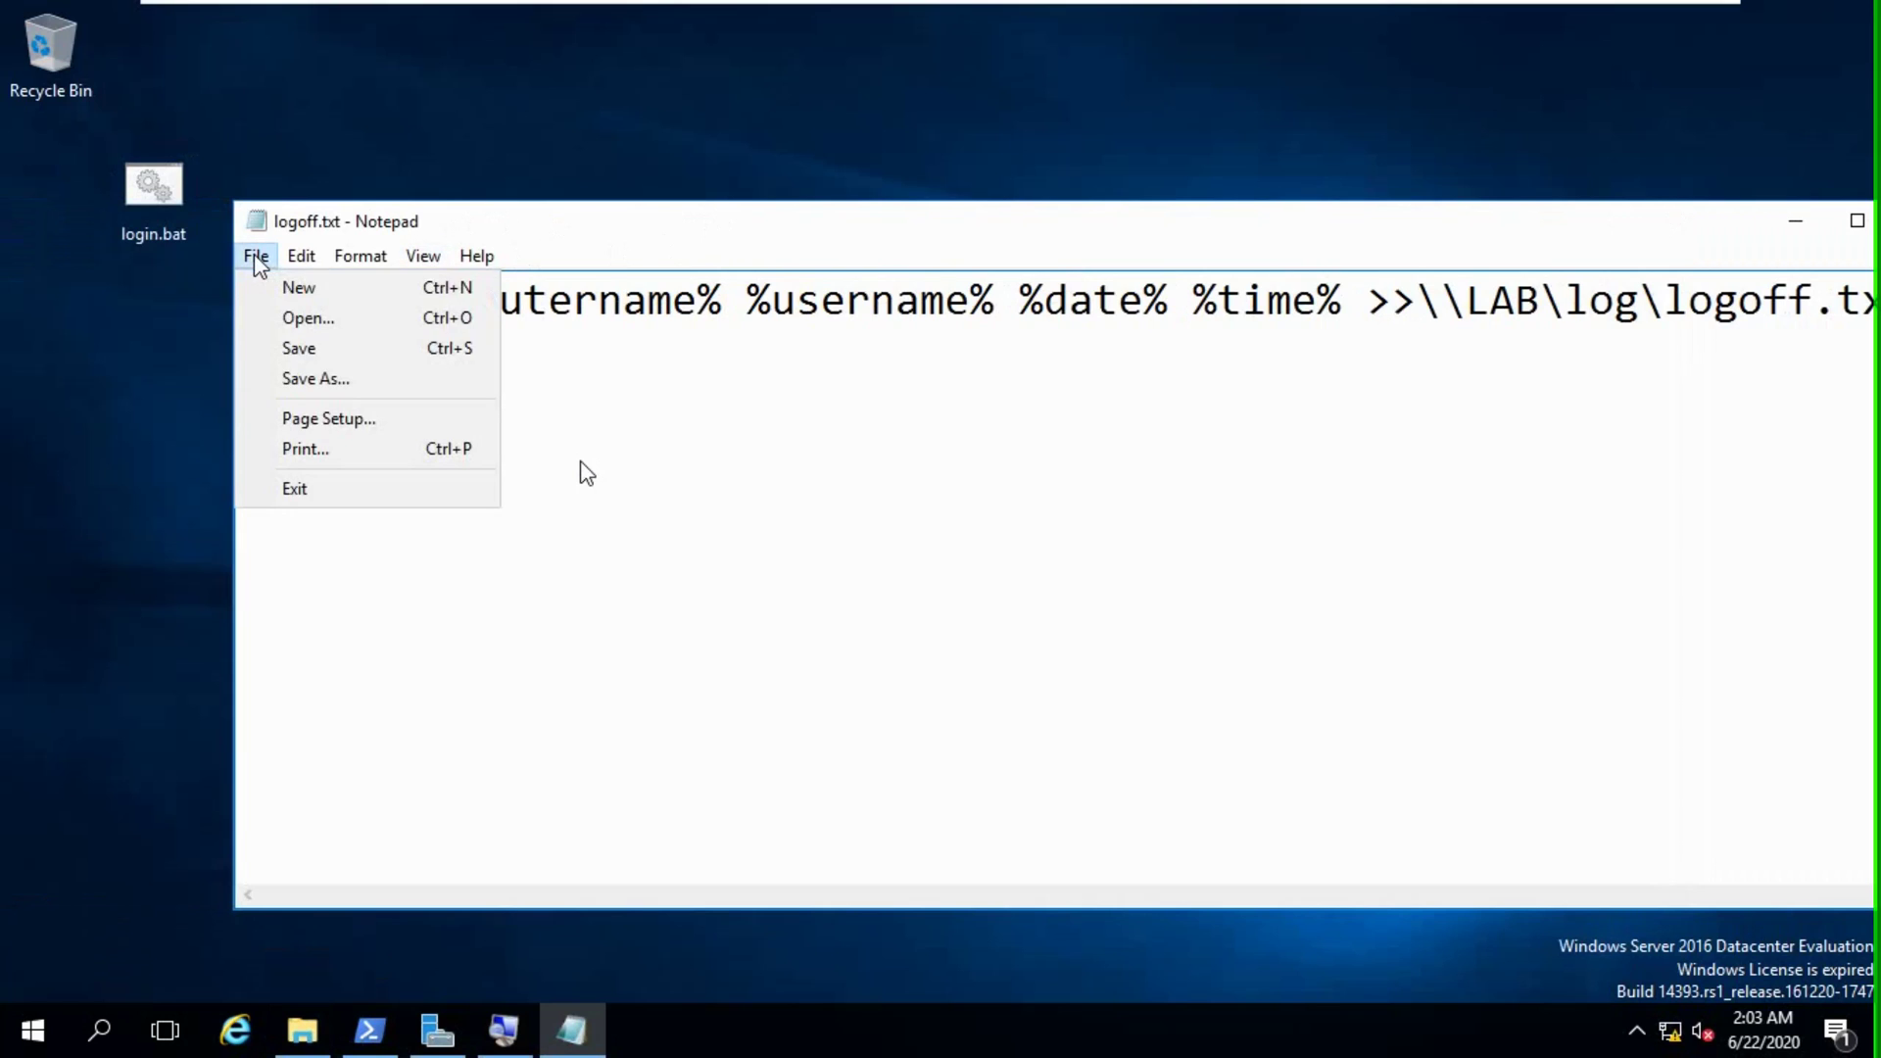
pyautogui.click(298, 378)
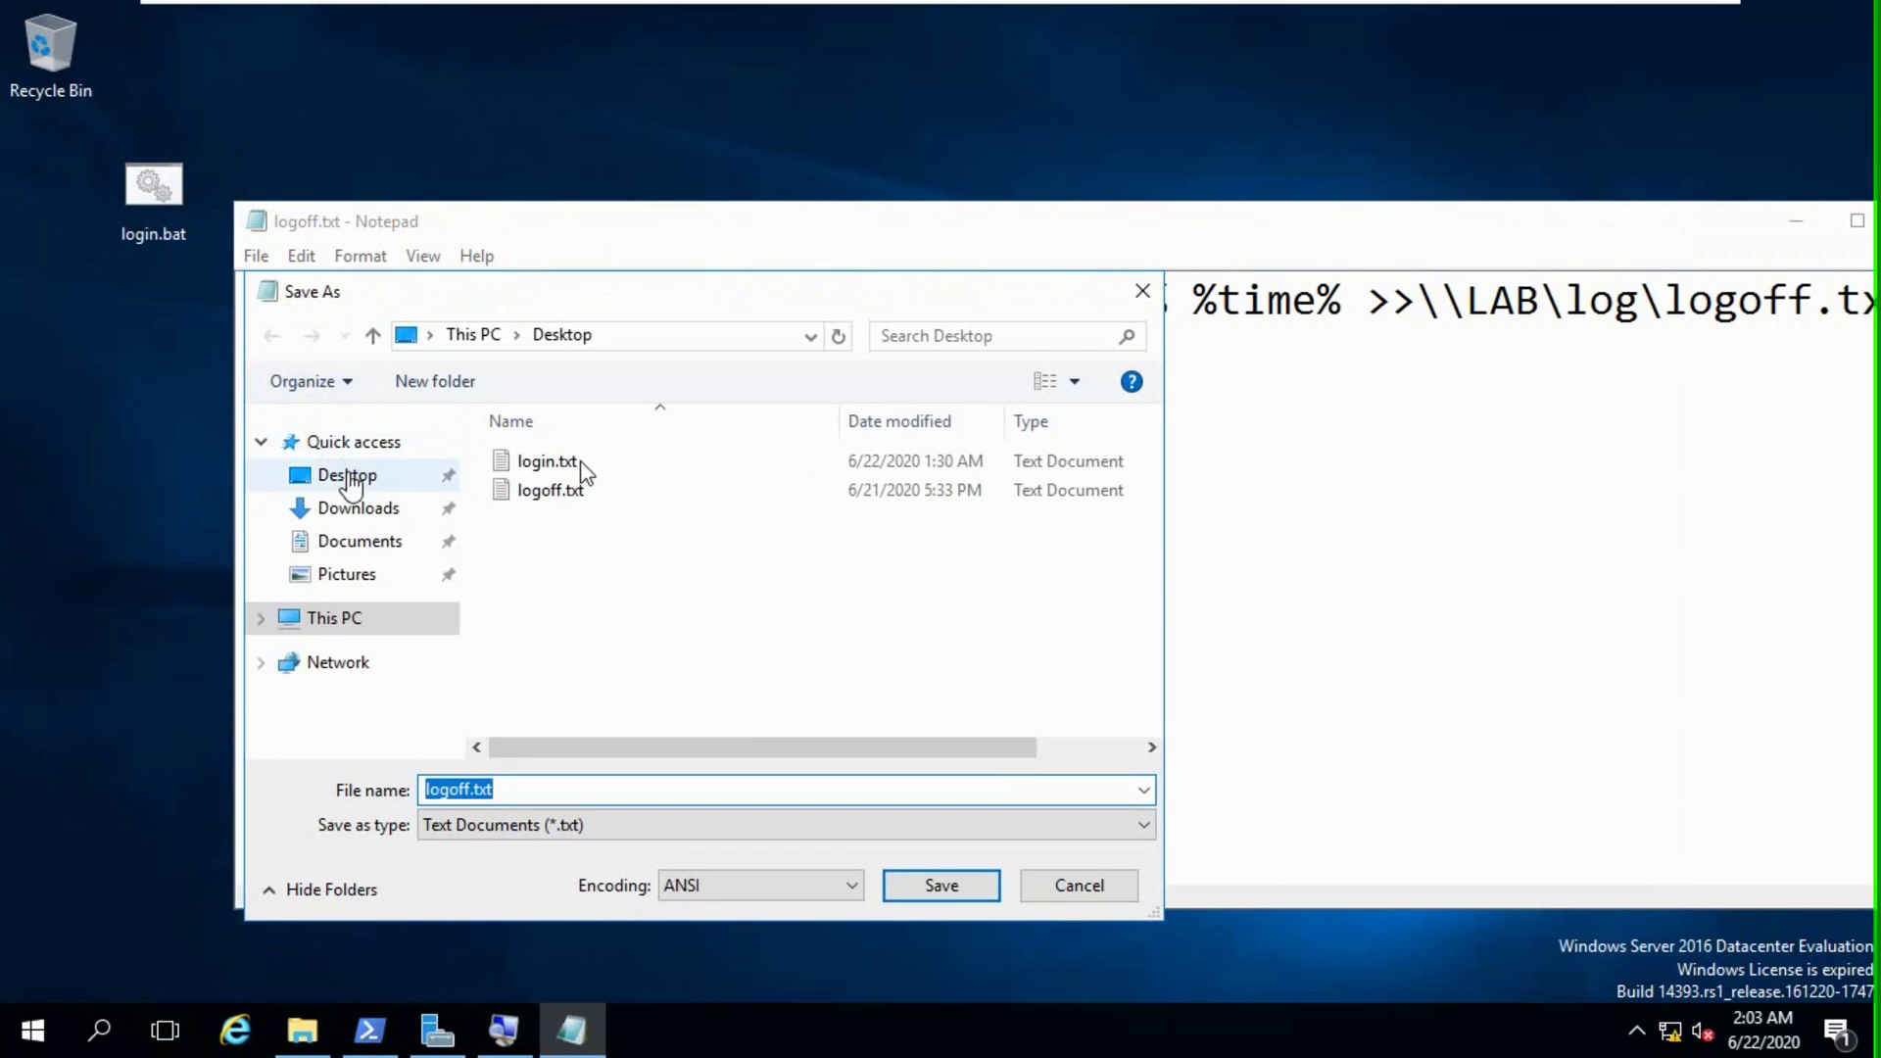
pyautogui.click(359, 475)
pyautogui.click(529, 795)
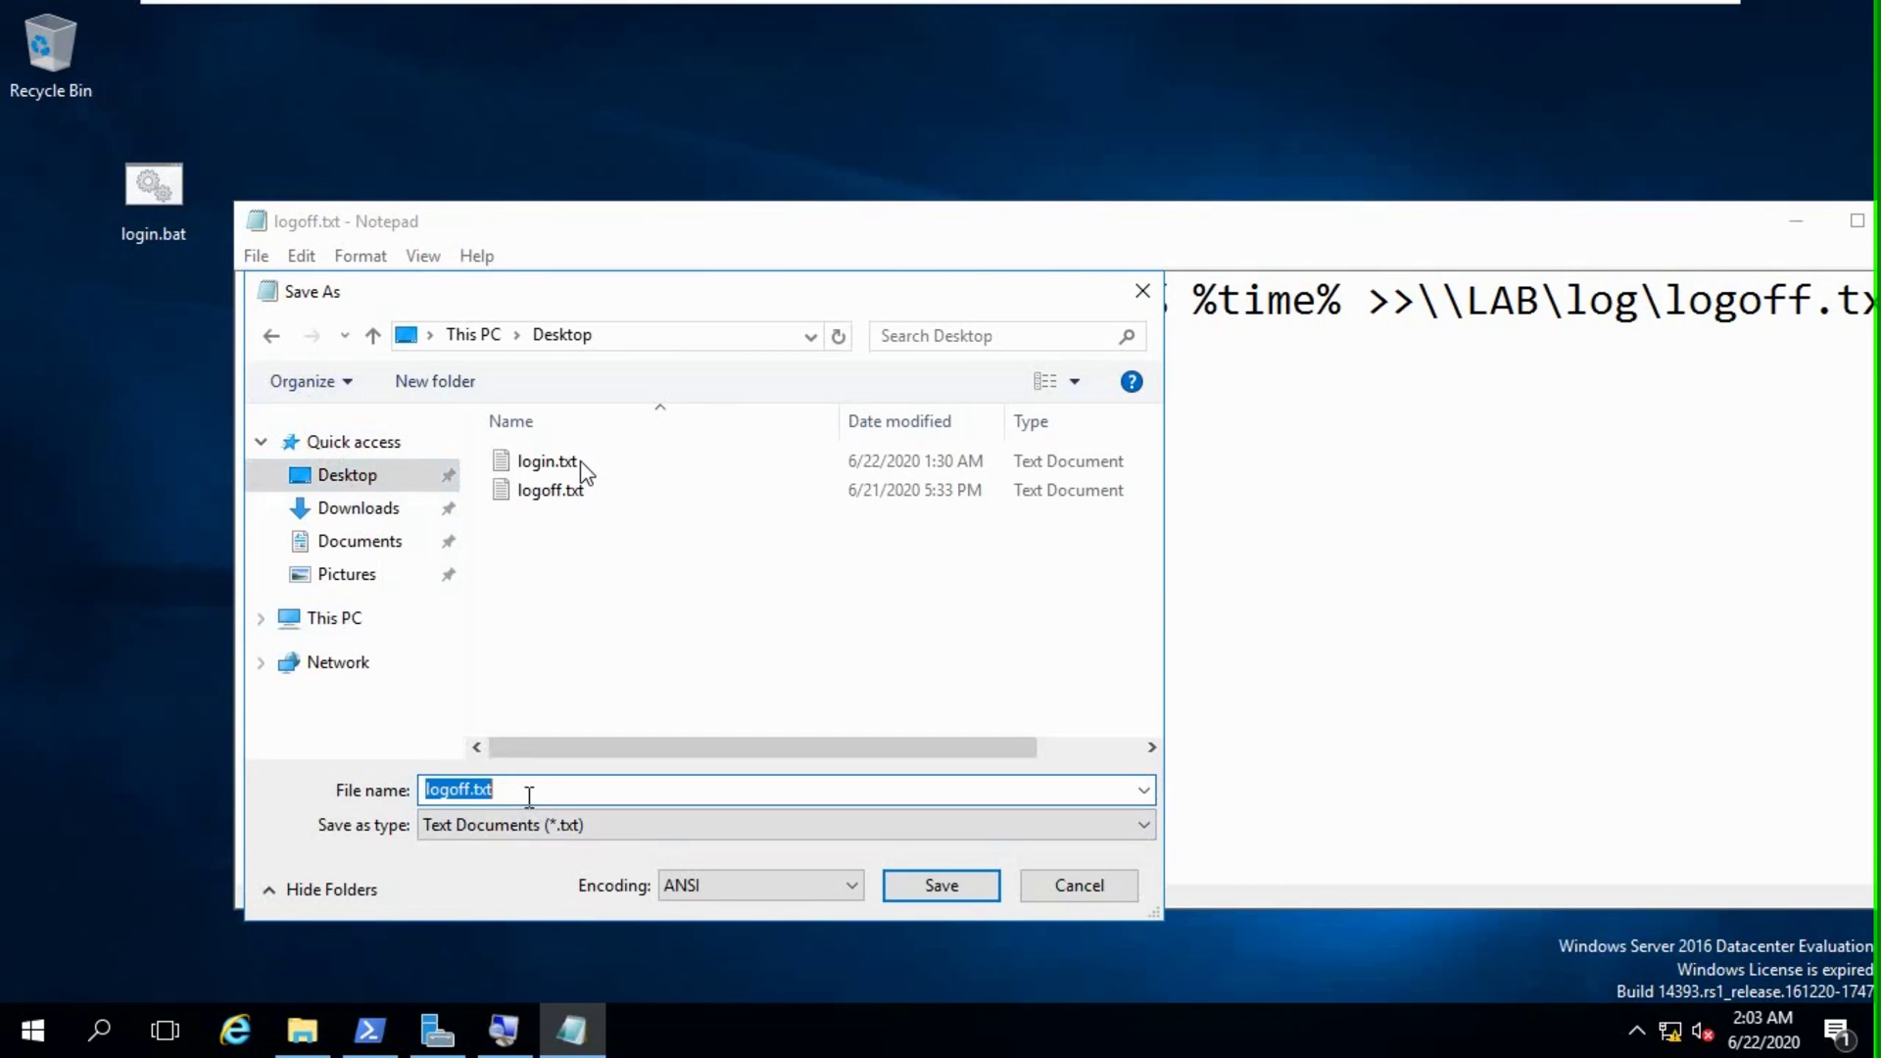
pyautogui.press('BackSpace')
pyautogui.press('BackSpace')
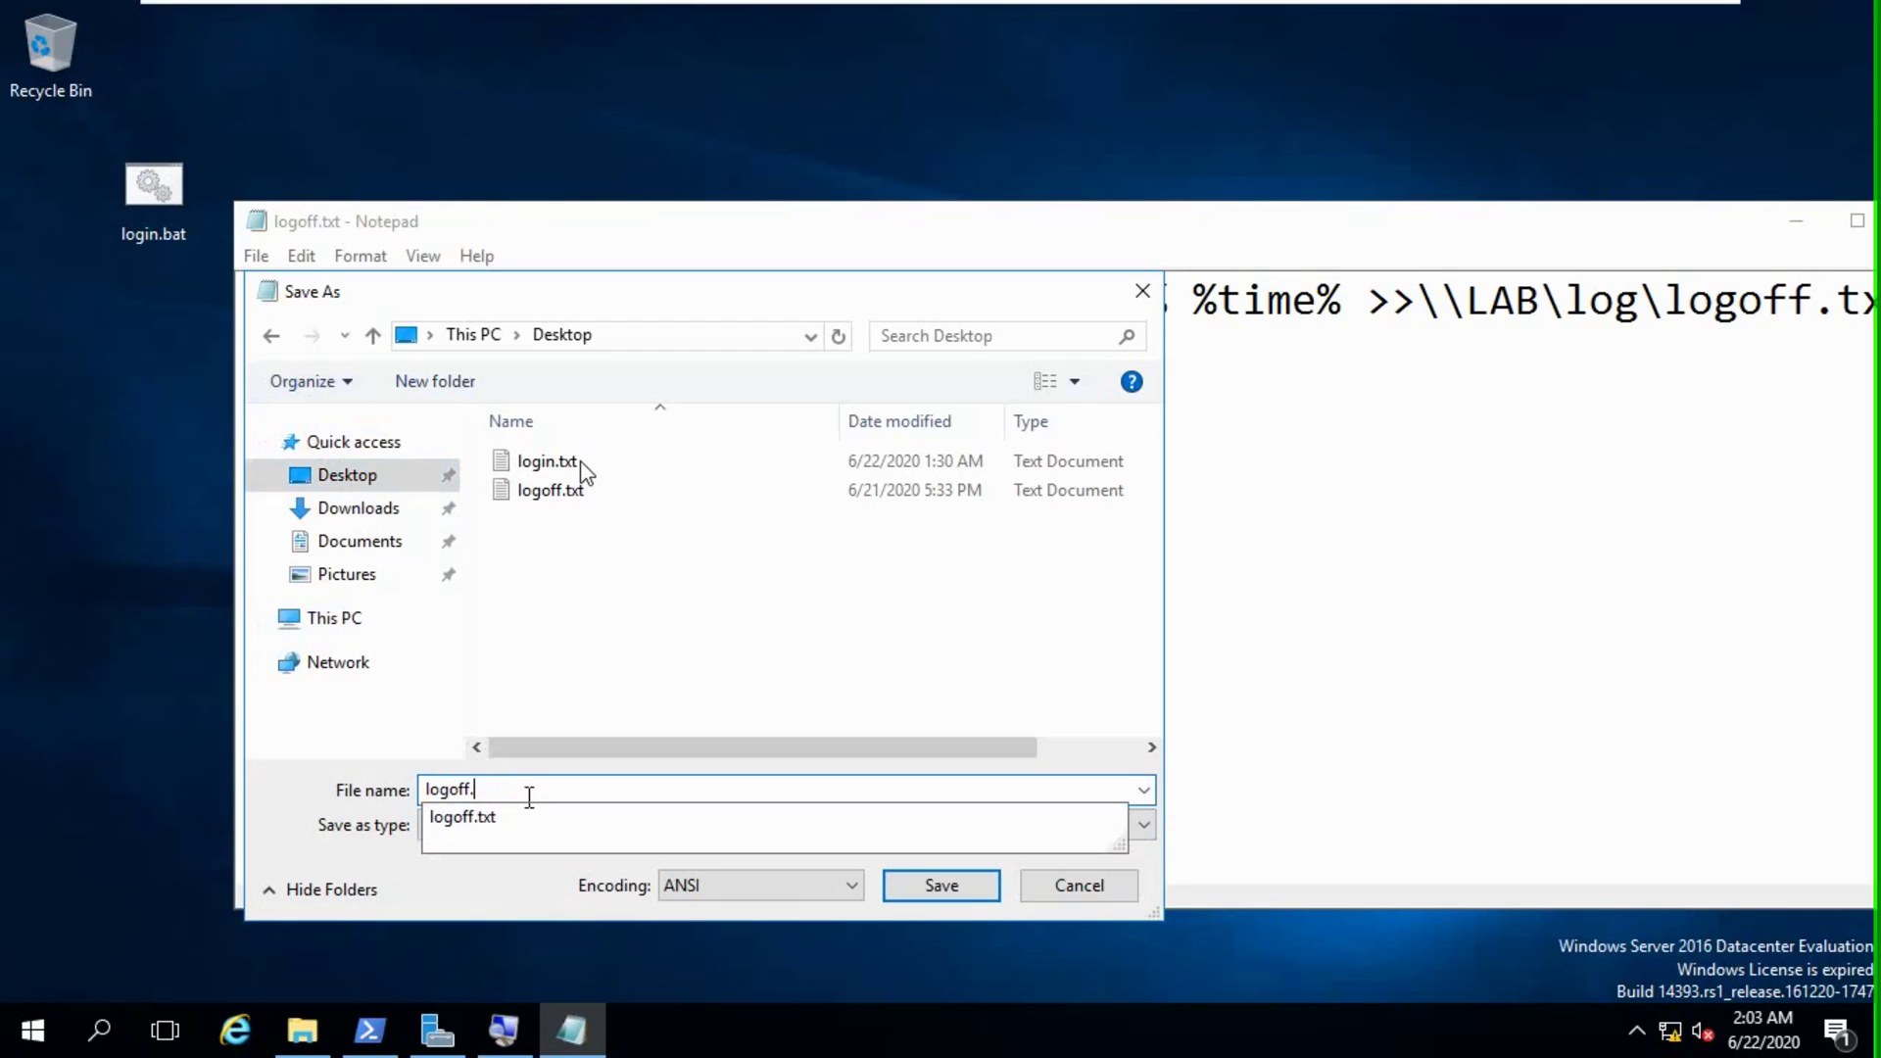
pyautogui.write('bat')
pyautogui.click(627, 825)
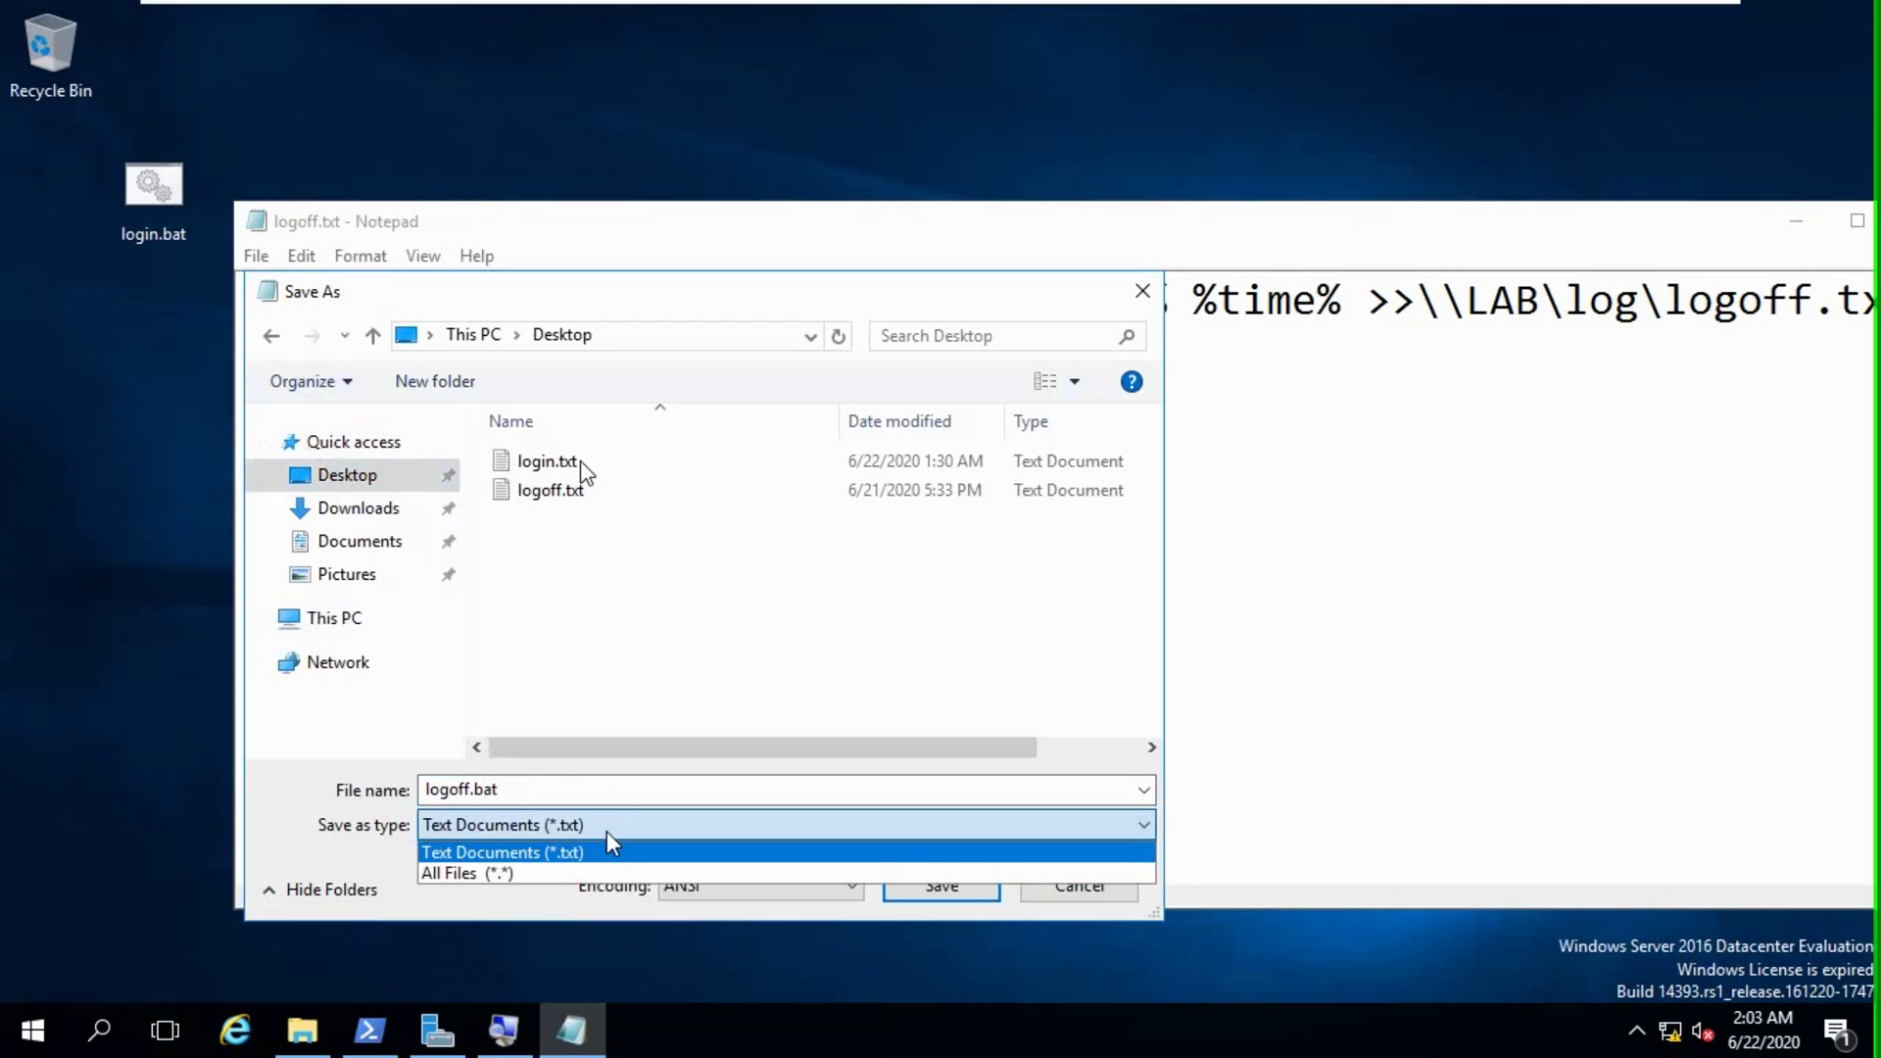
pyautogui.click(636, 873)
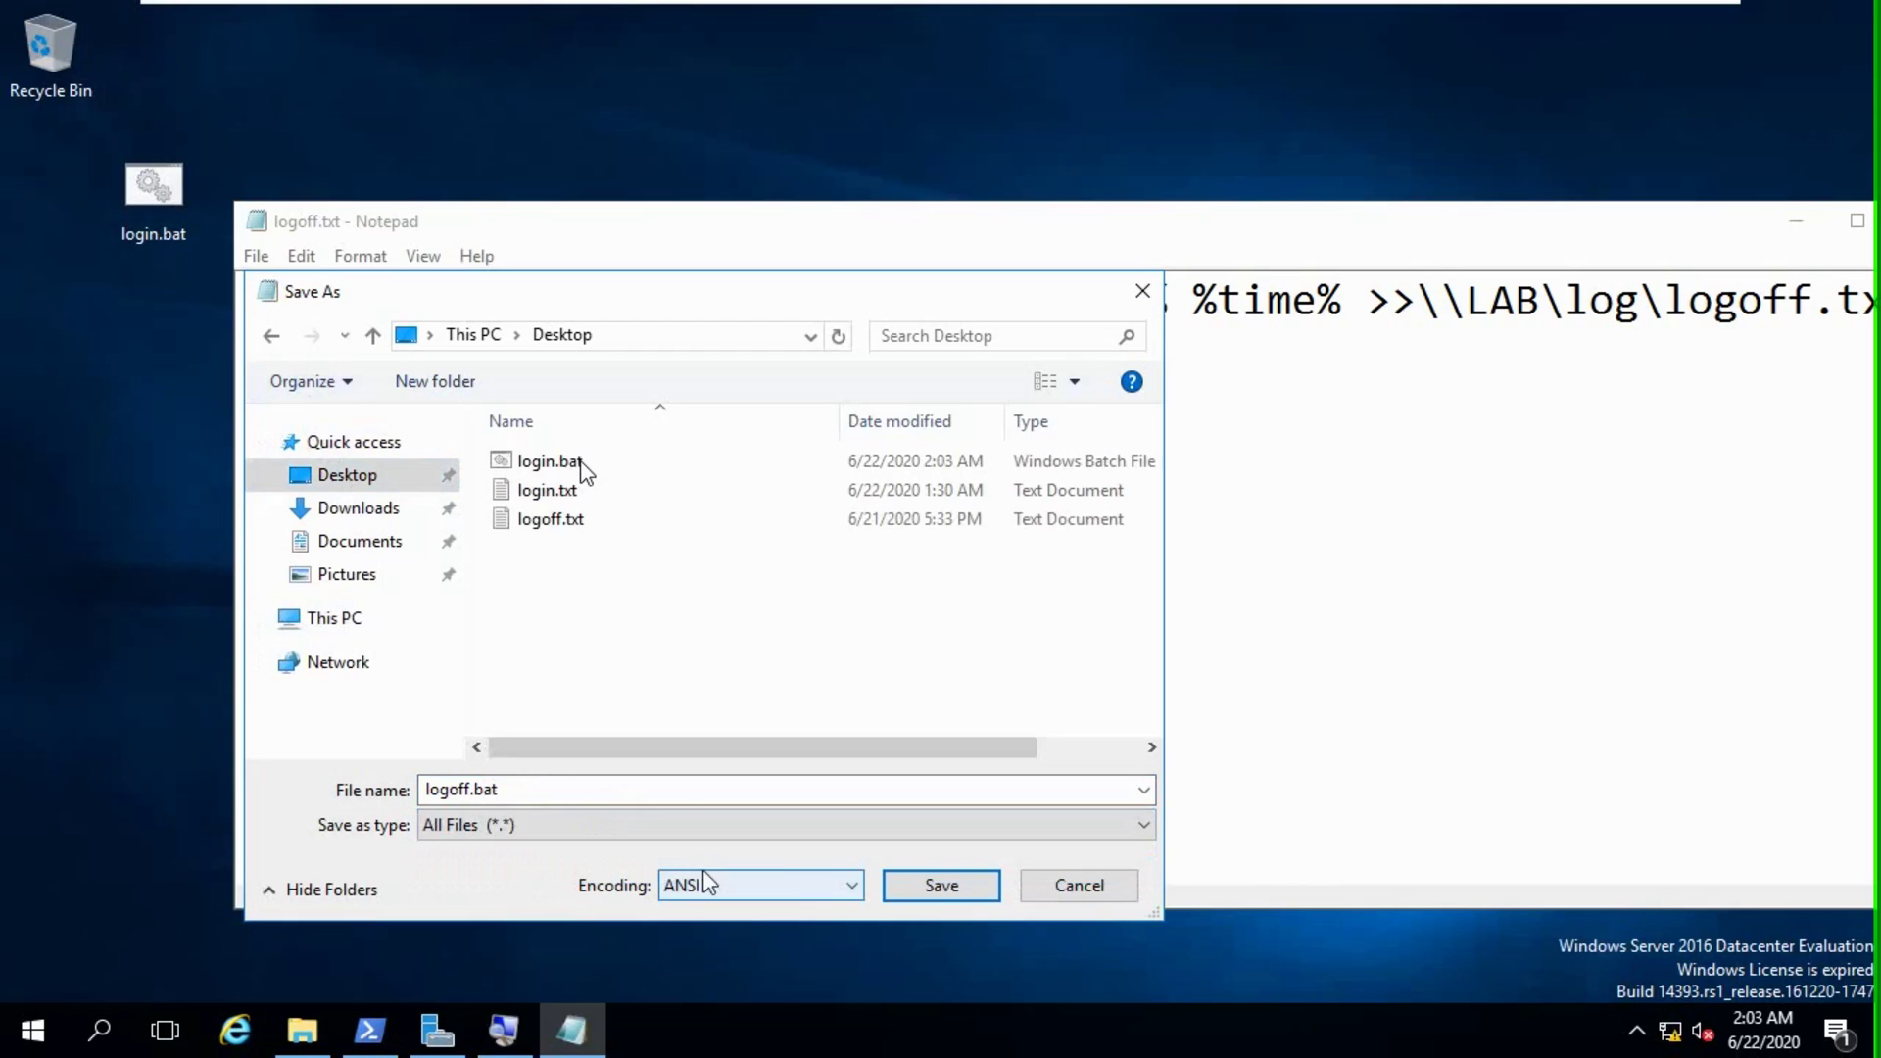
pyautogui.click(936, 887)
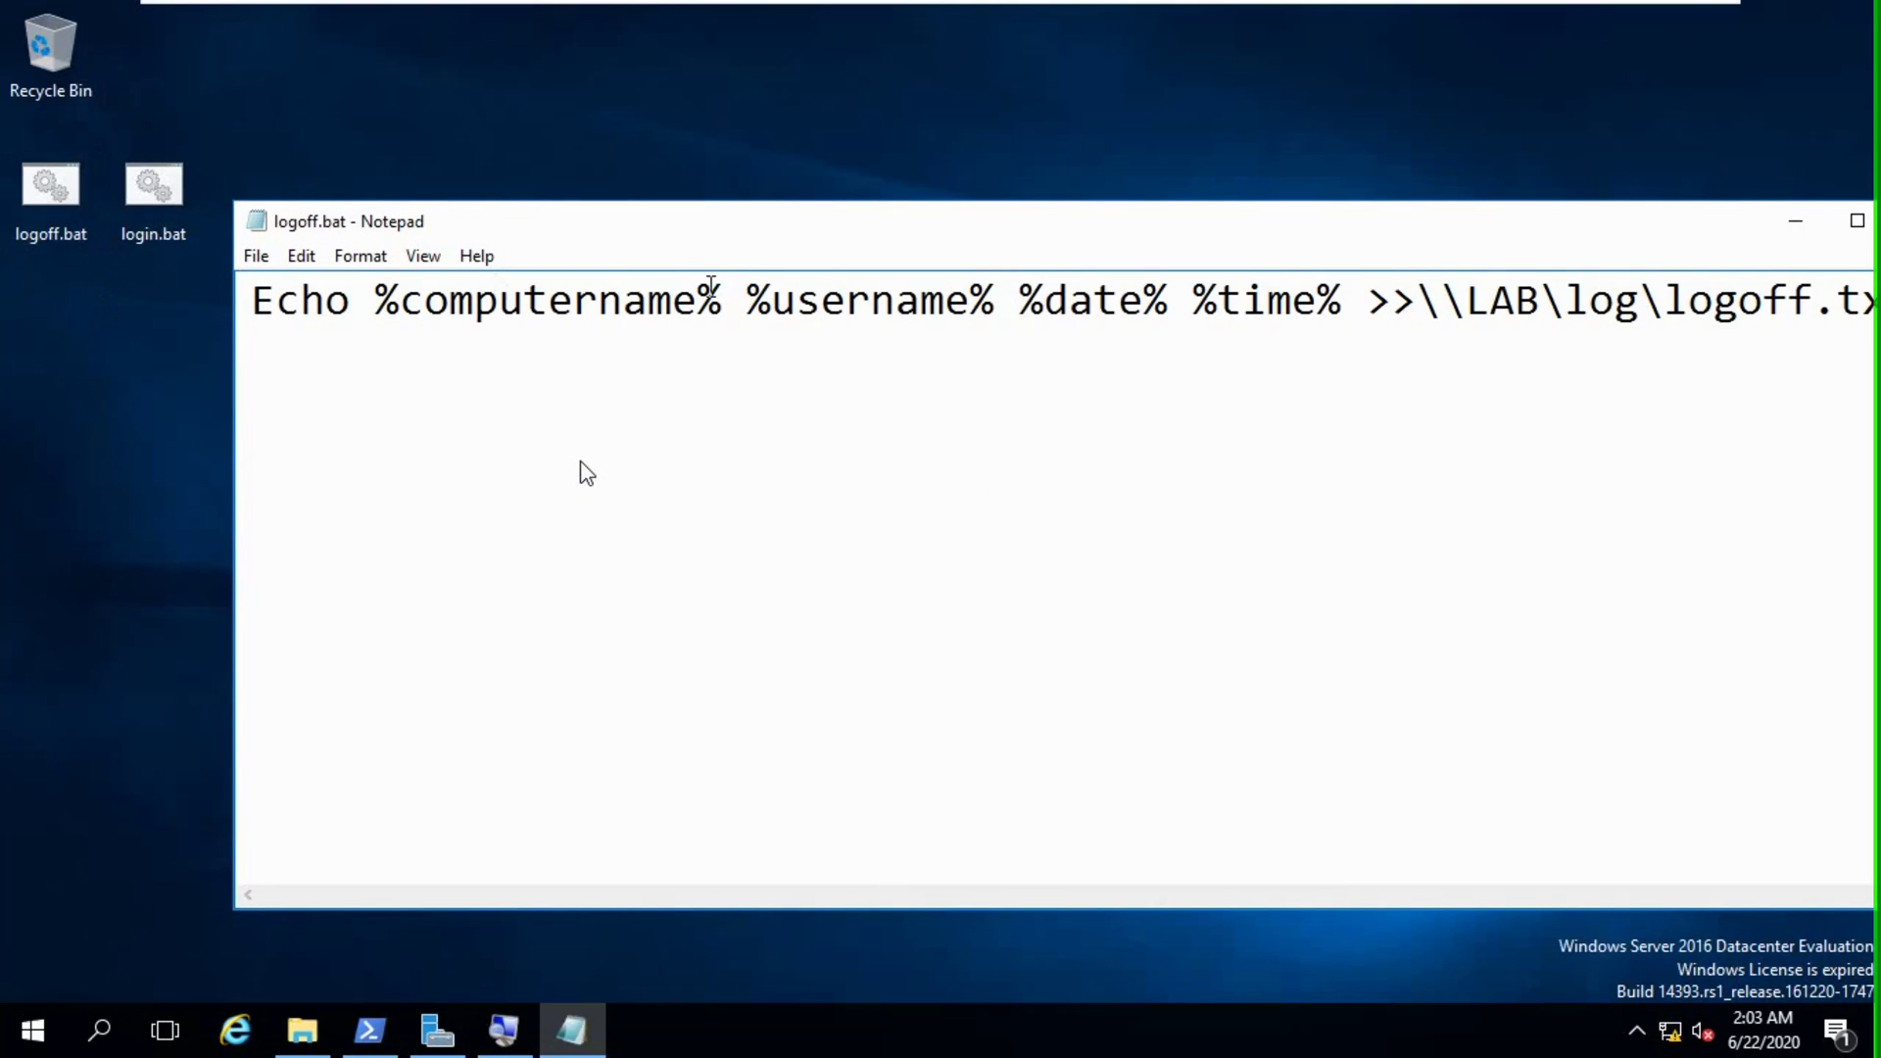
pyautogui.moveTo(1744, 227); pyautogui.dragTo(1600, 240)
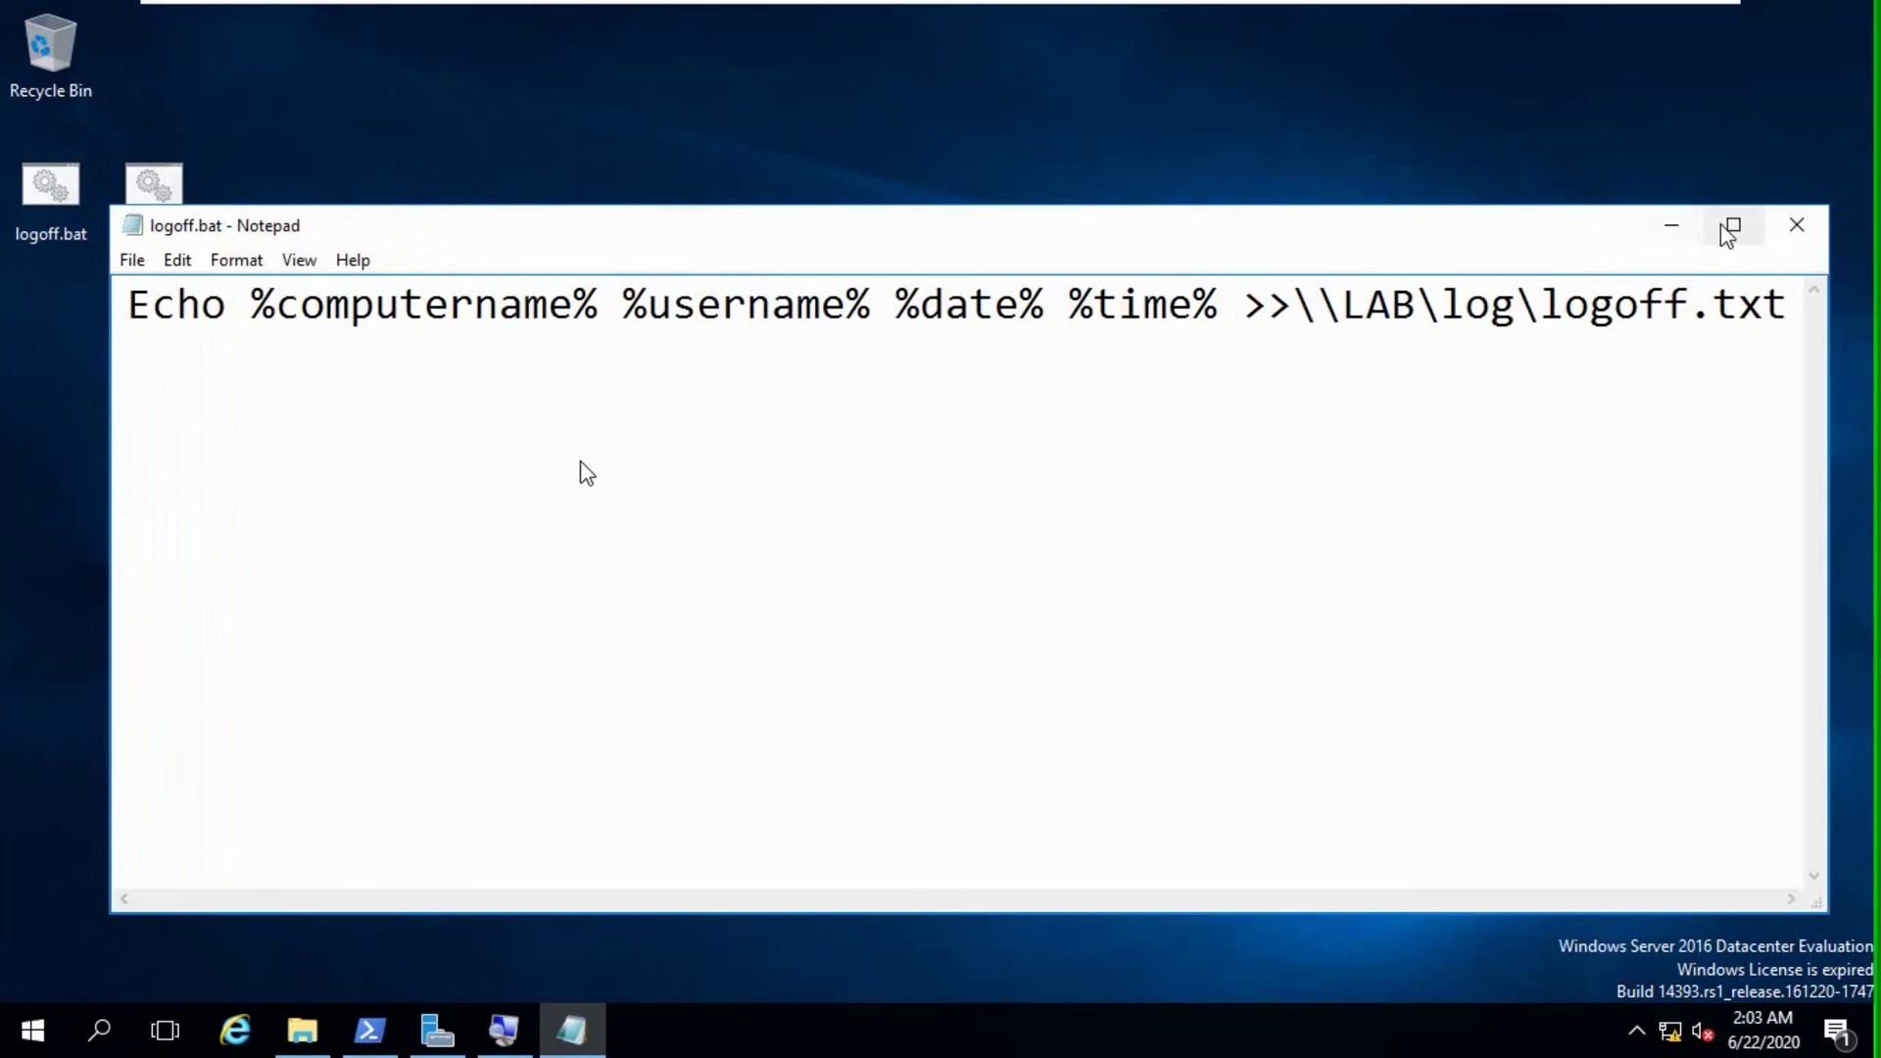
pyautogui.click(1794, 228)
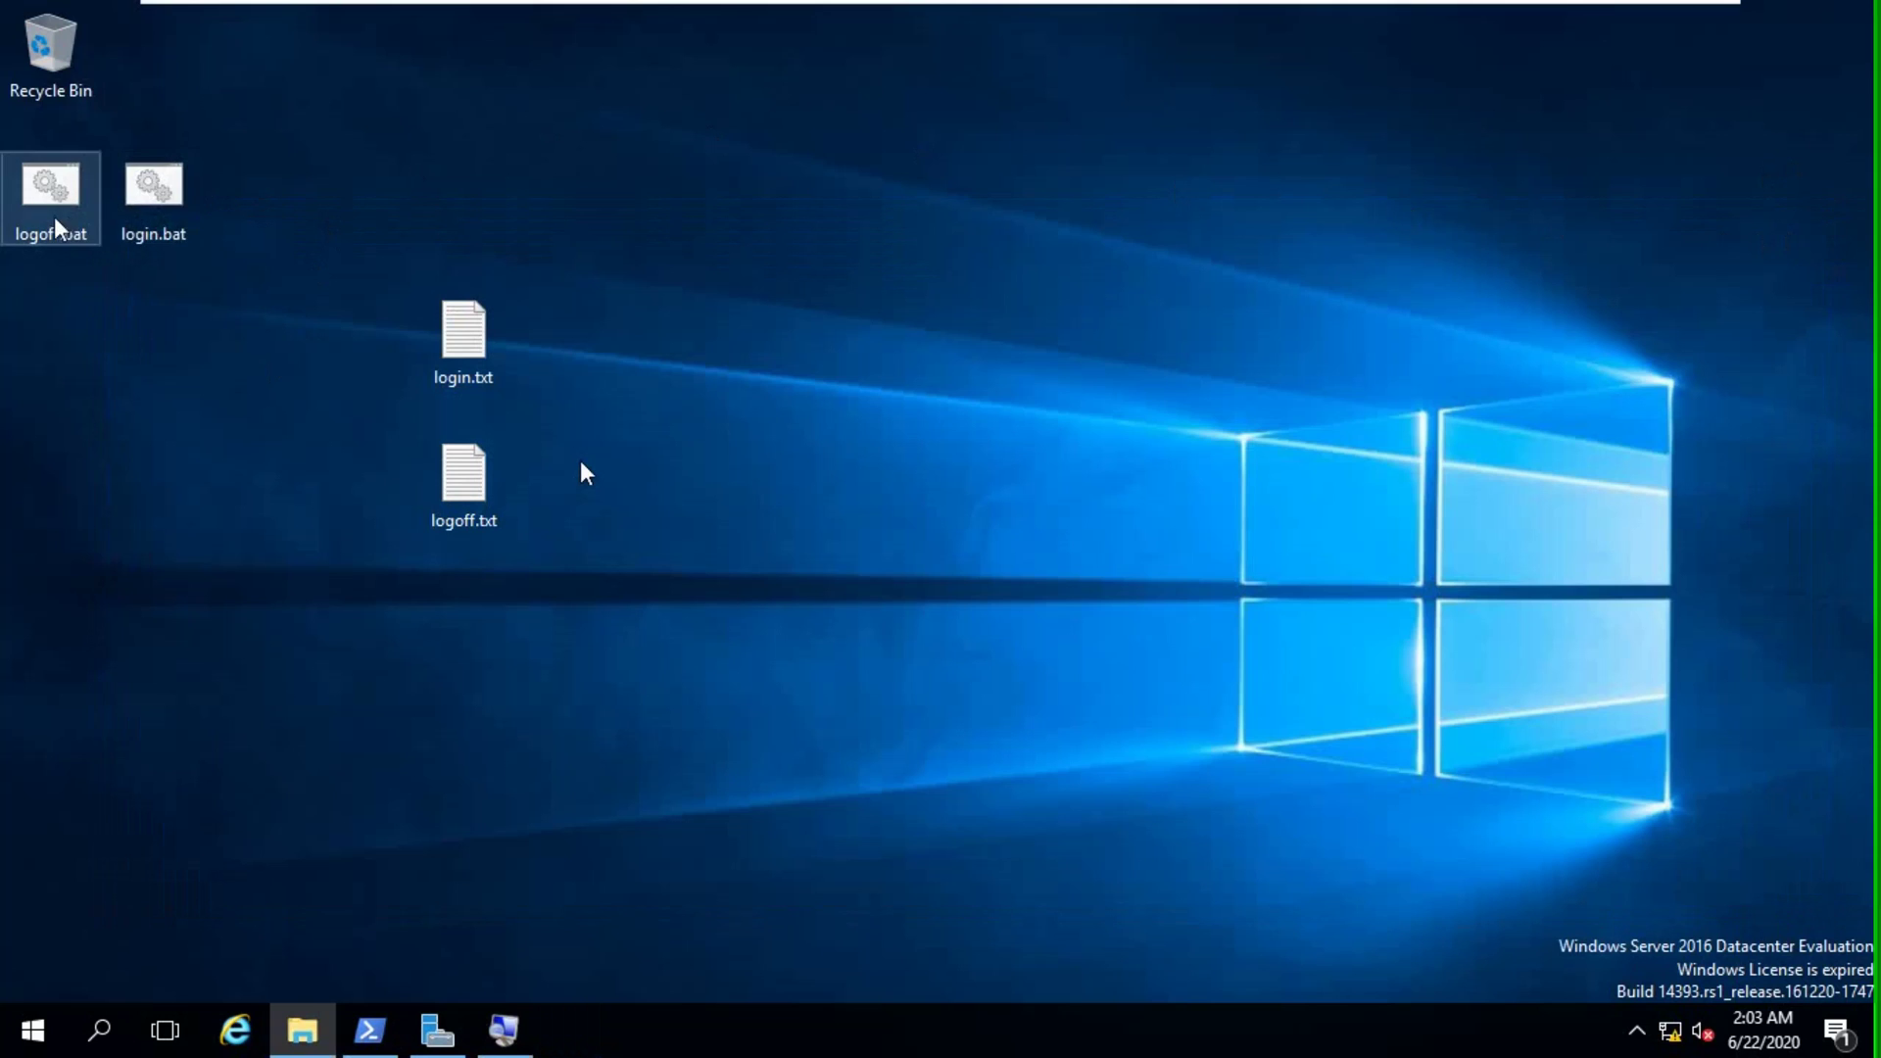
# Copy logoff.bat from the desktop and paste it into C:\log.
pyautogui.moveTo(152, 201); pyautogui.dragTo(1081, 206)
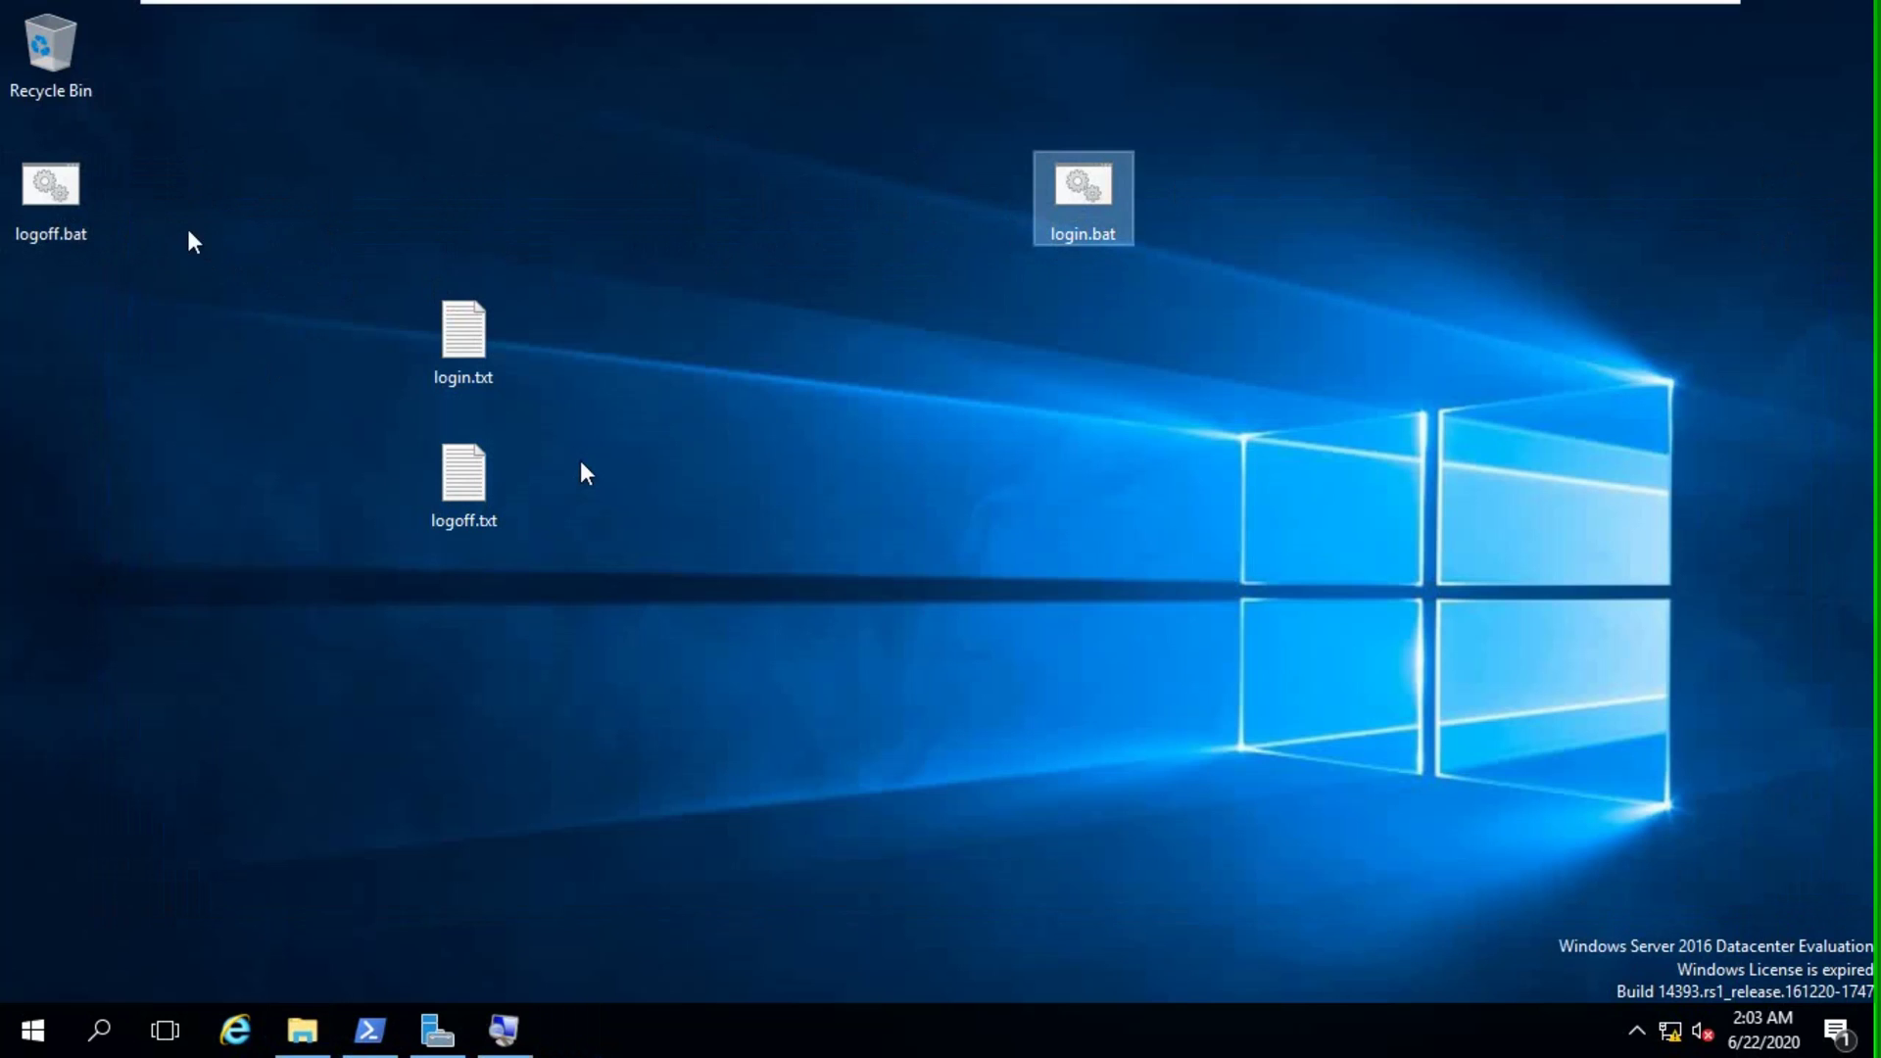
pyautogui.moveTo(51, 196); pyautogui.dragTo(876, 200)
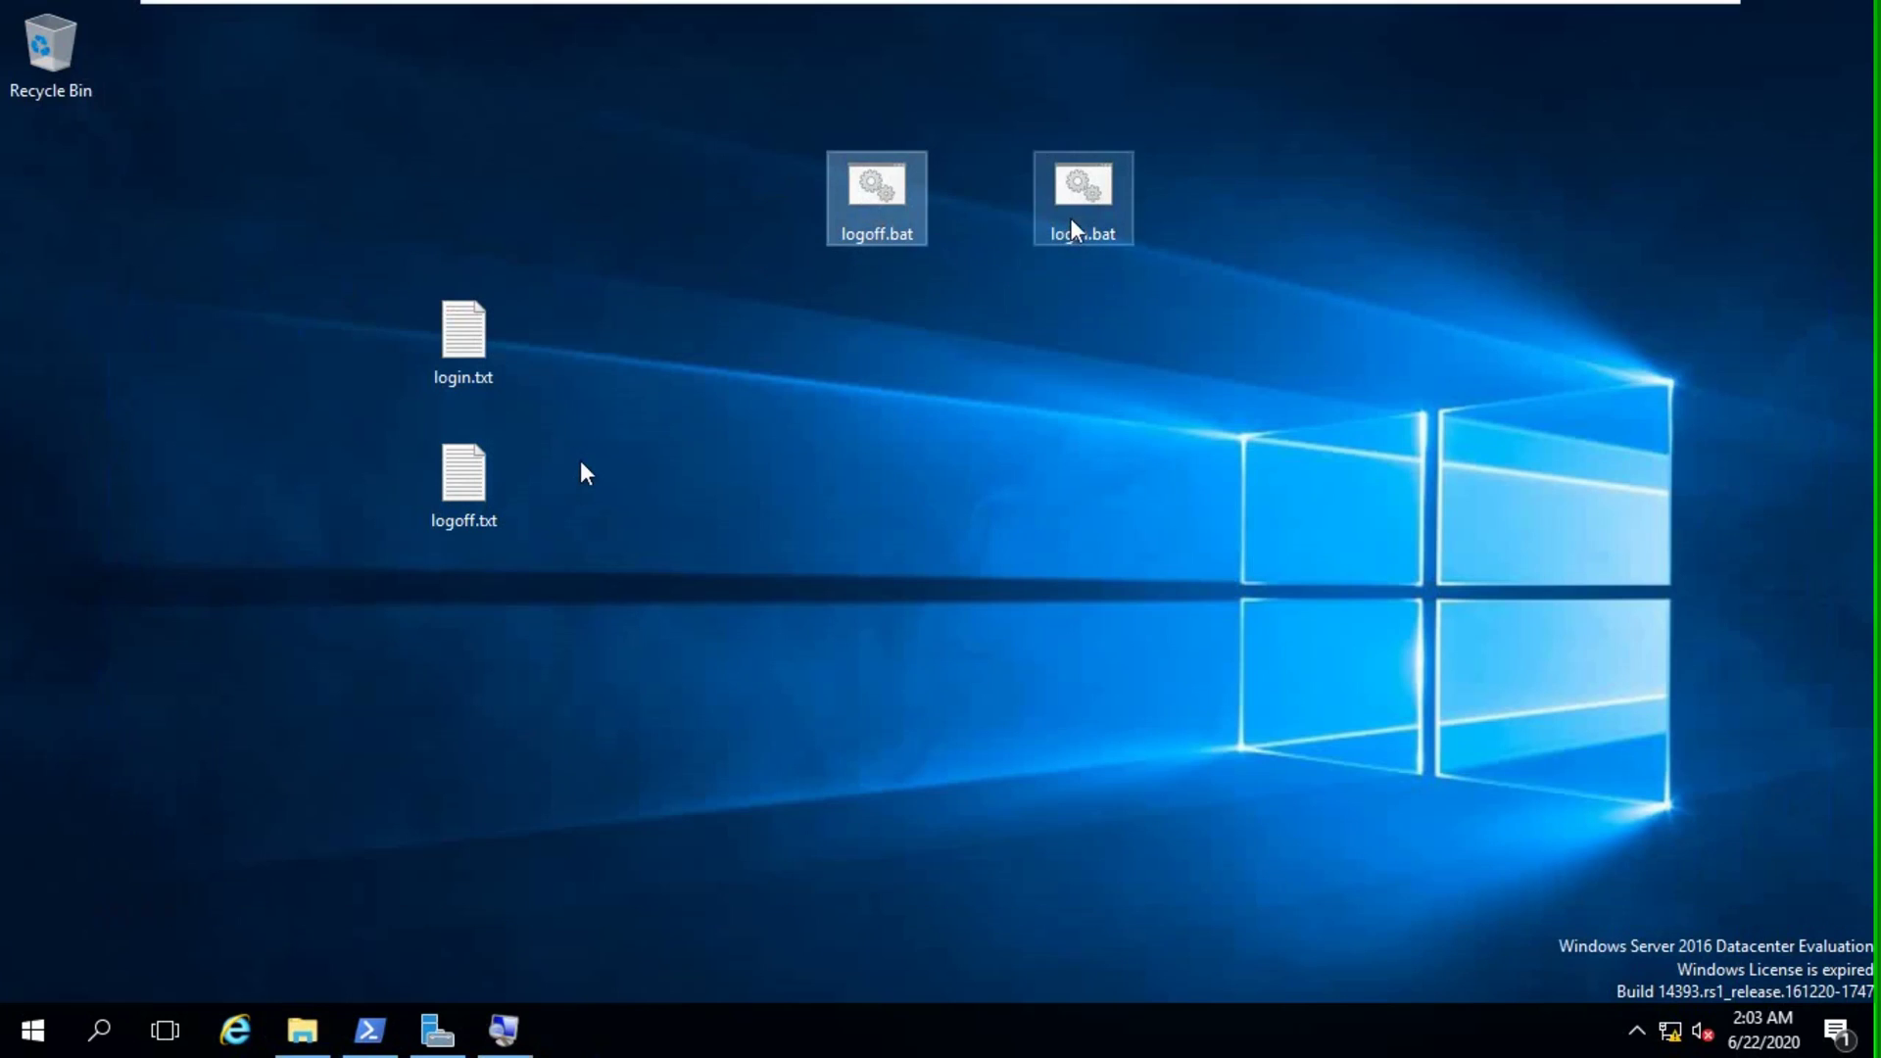
pyautogui.rightClick(886, 225)
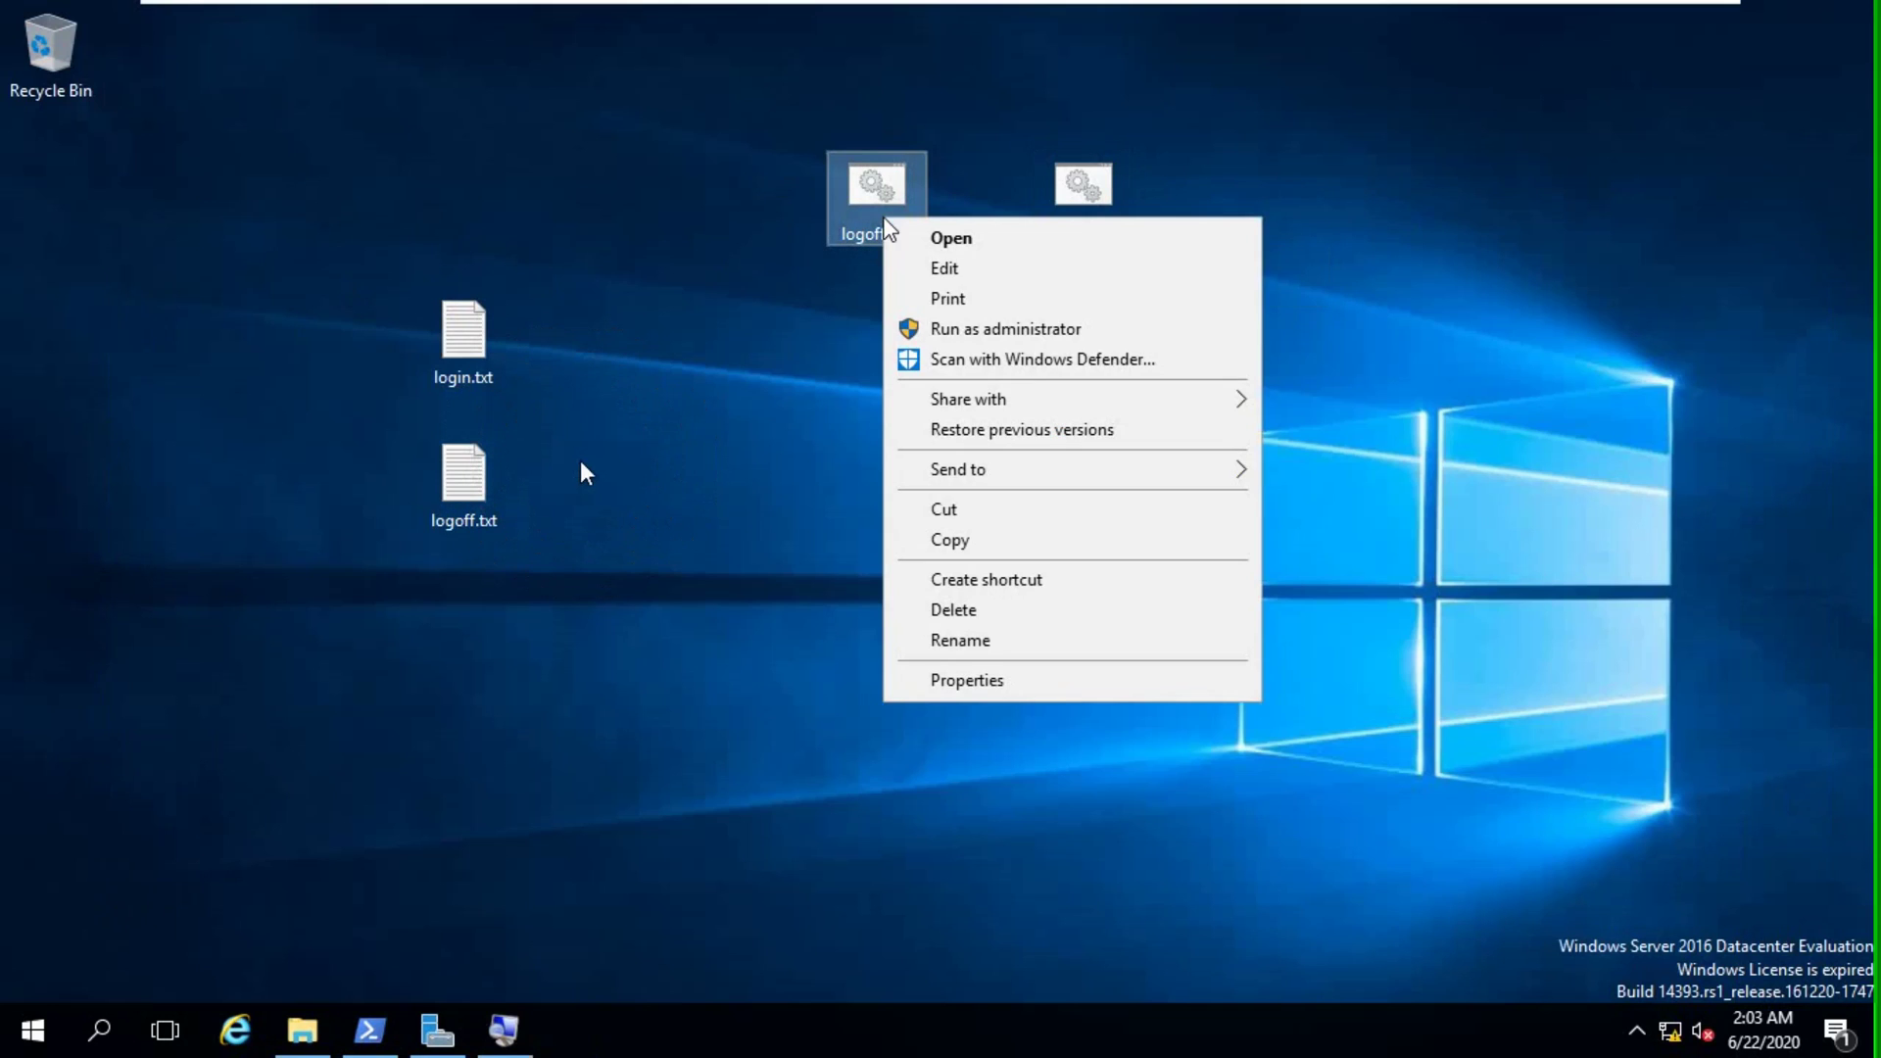
pyautogui.click(958, 540)
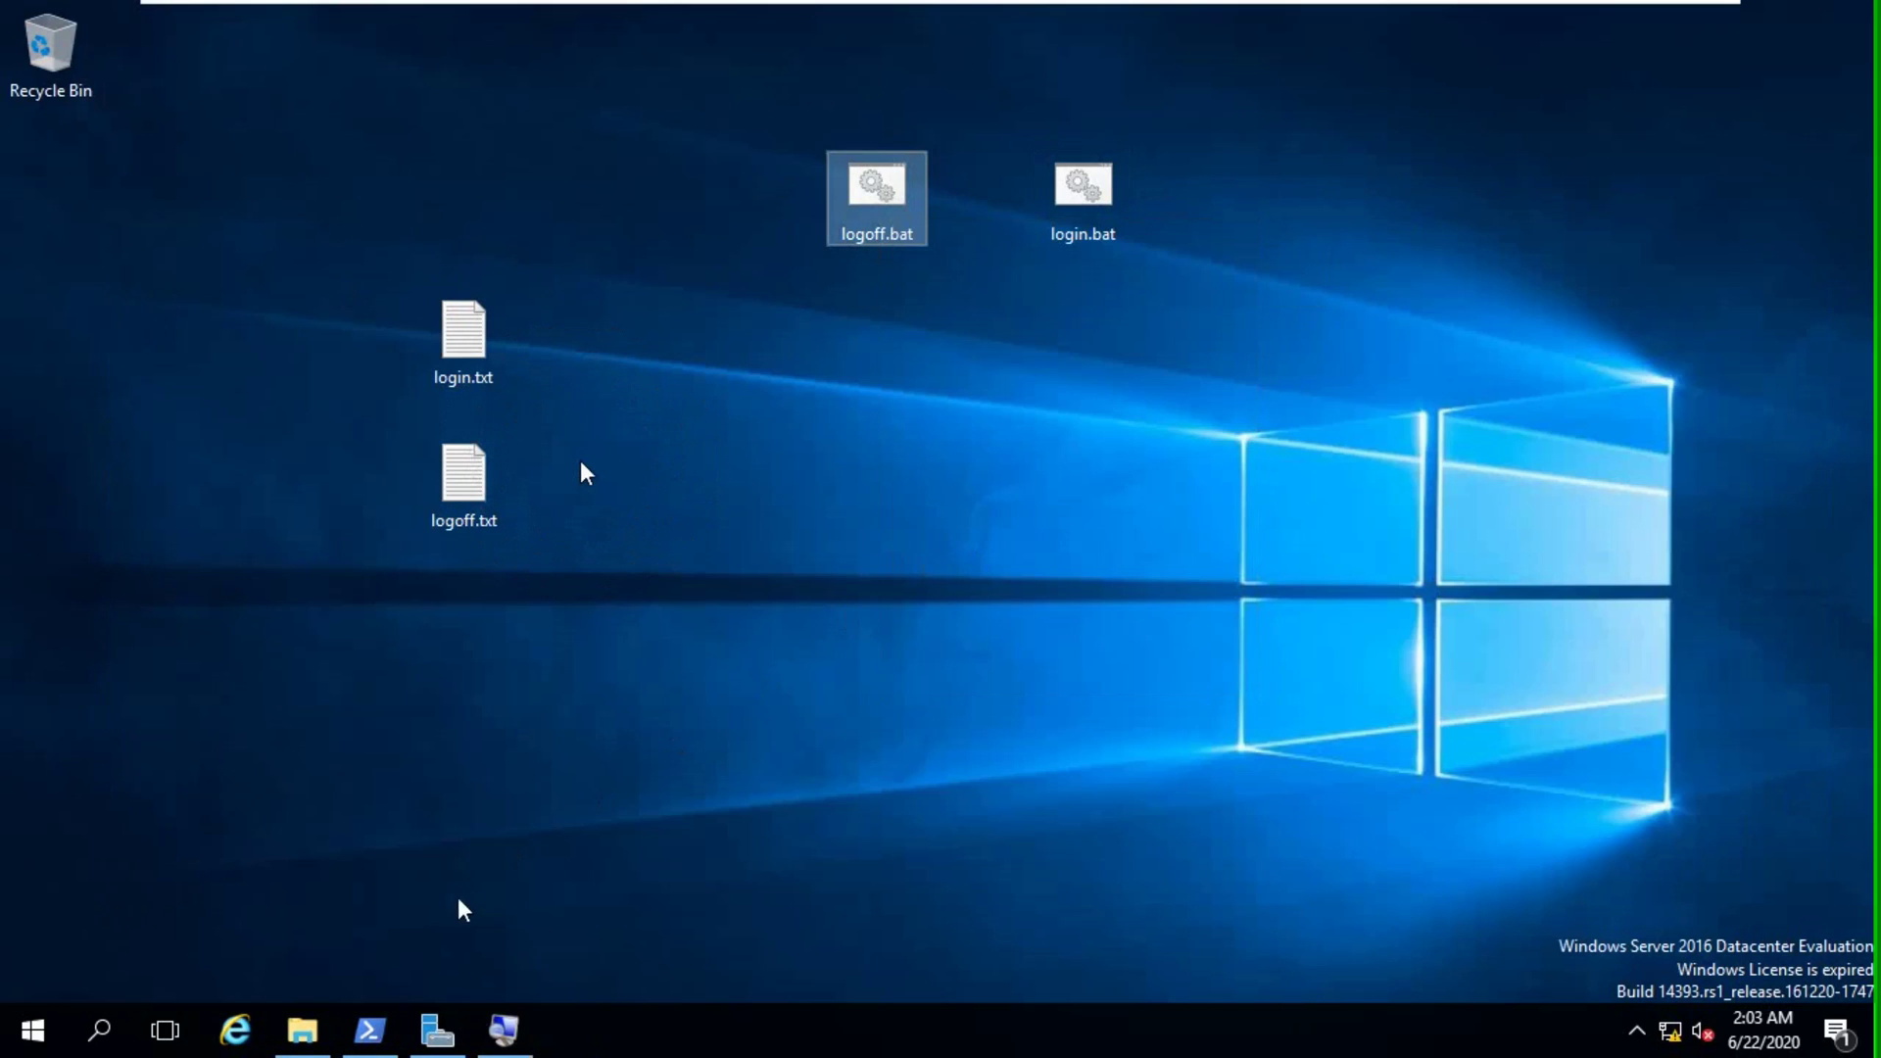
pyautogui.click(303, 1030)
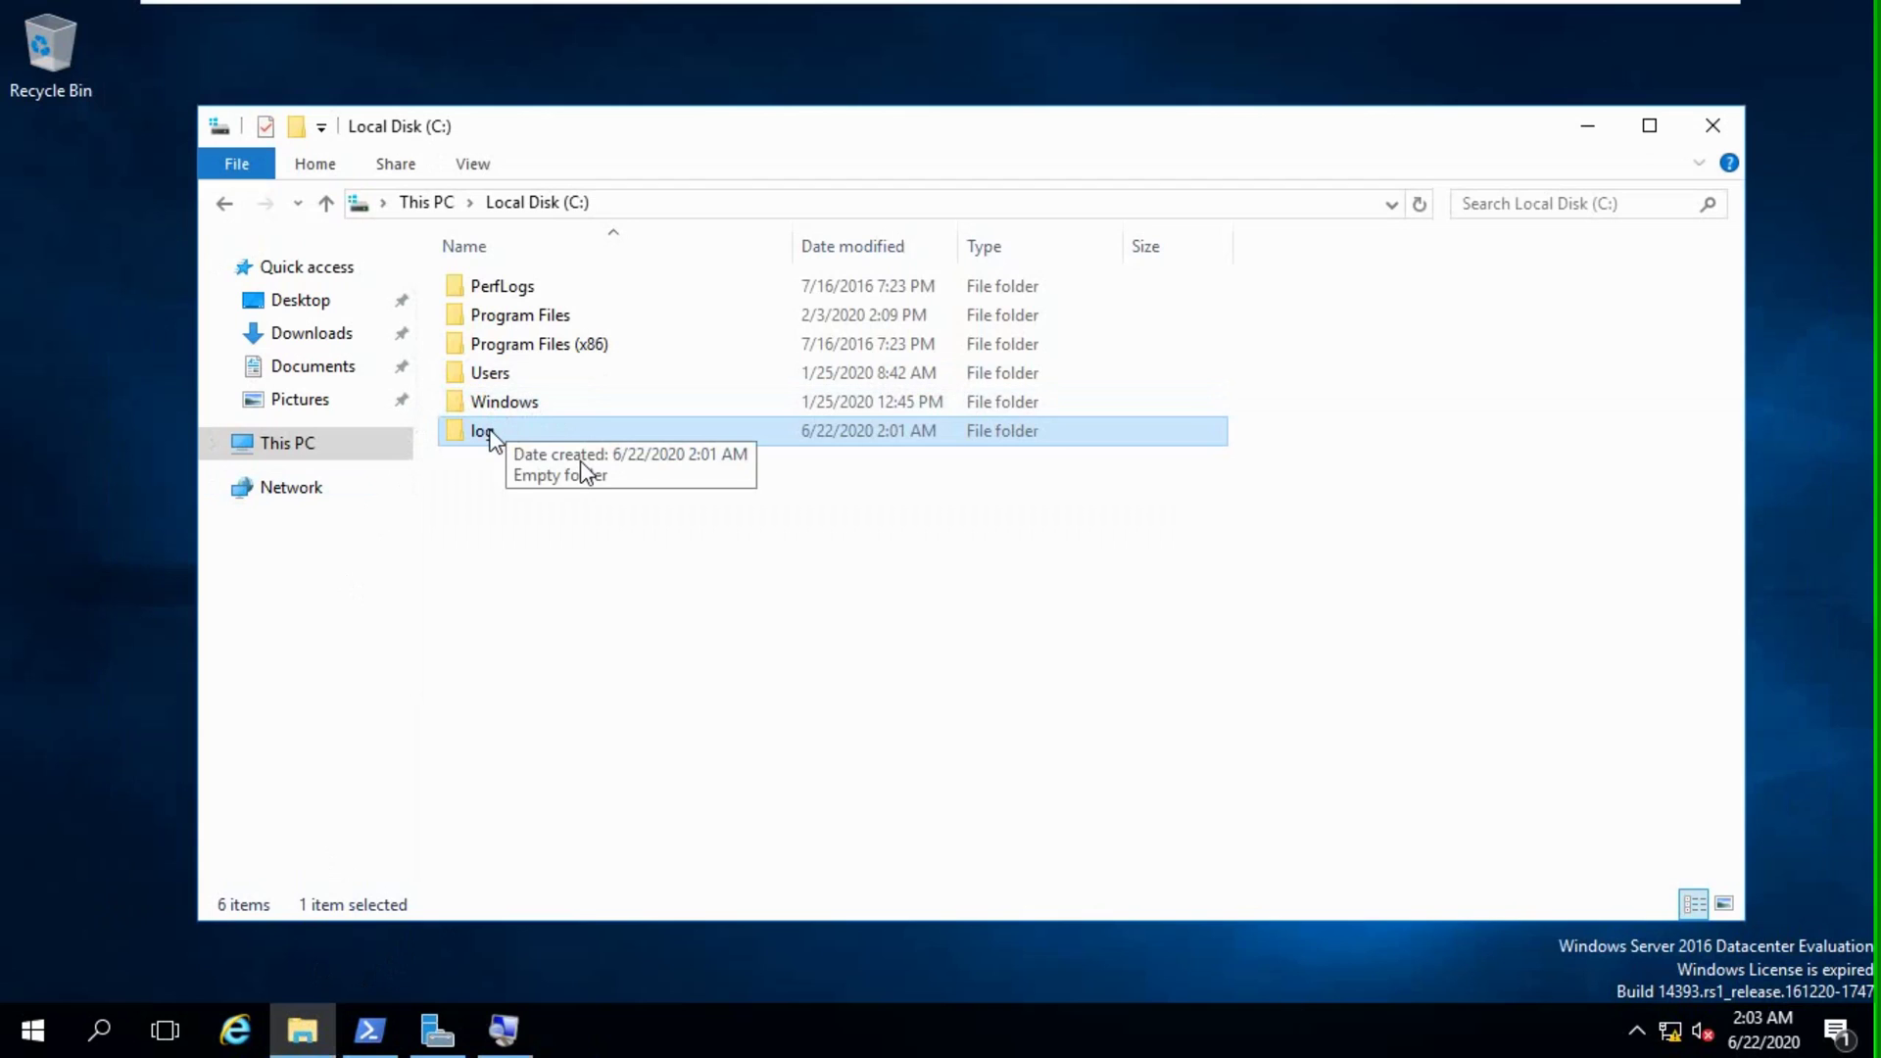
pyautogui.doubleClick(484, 431)
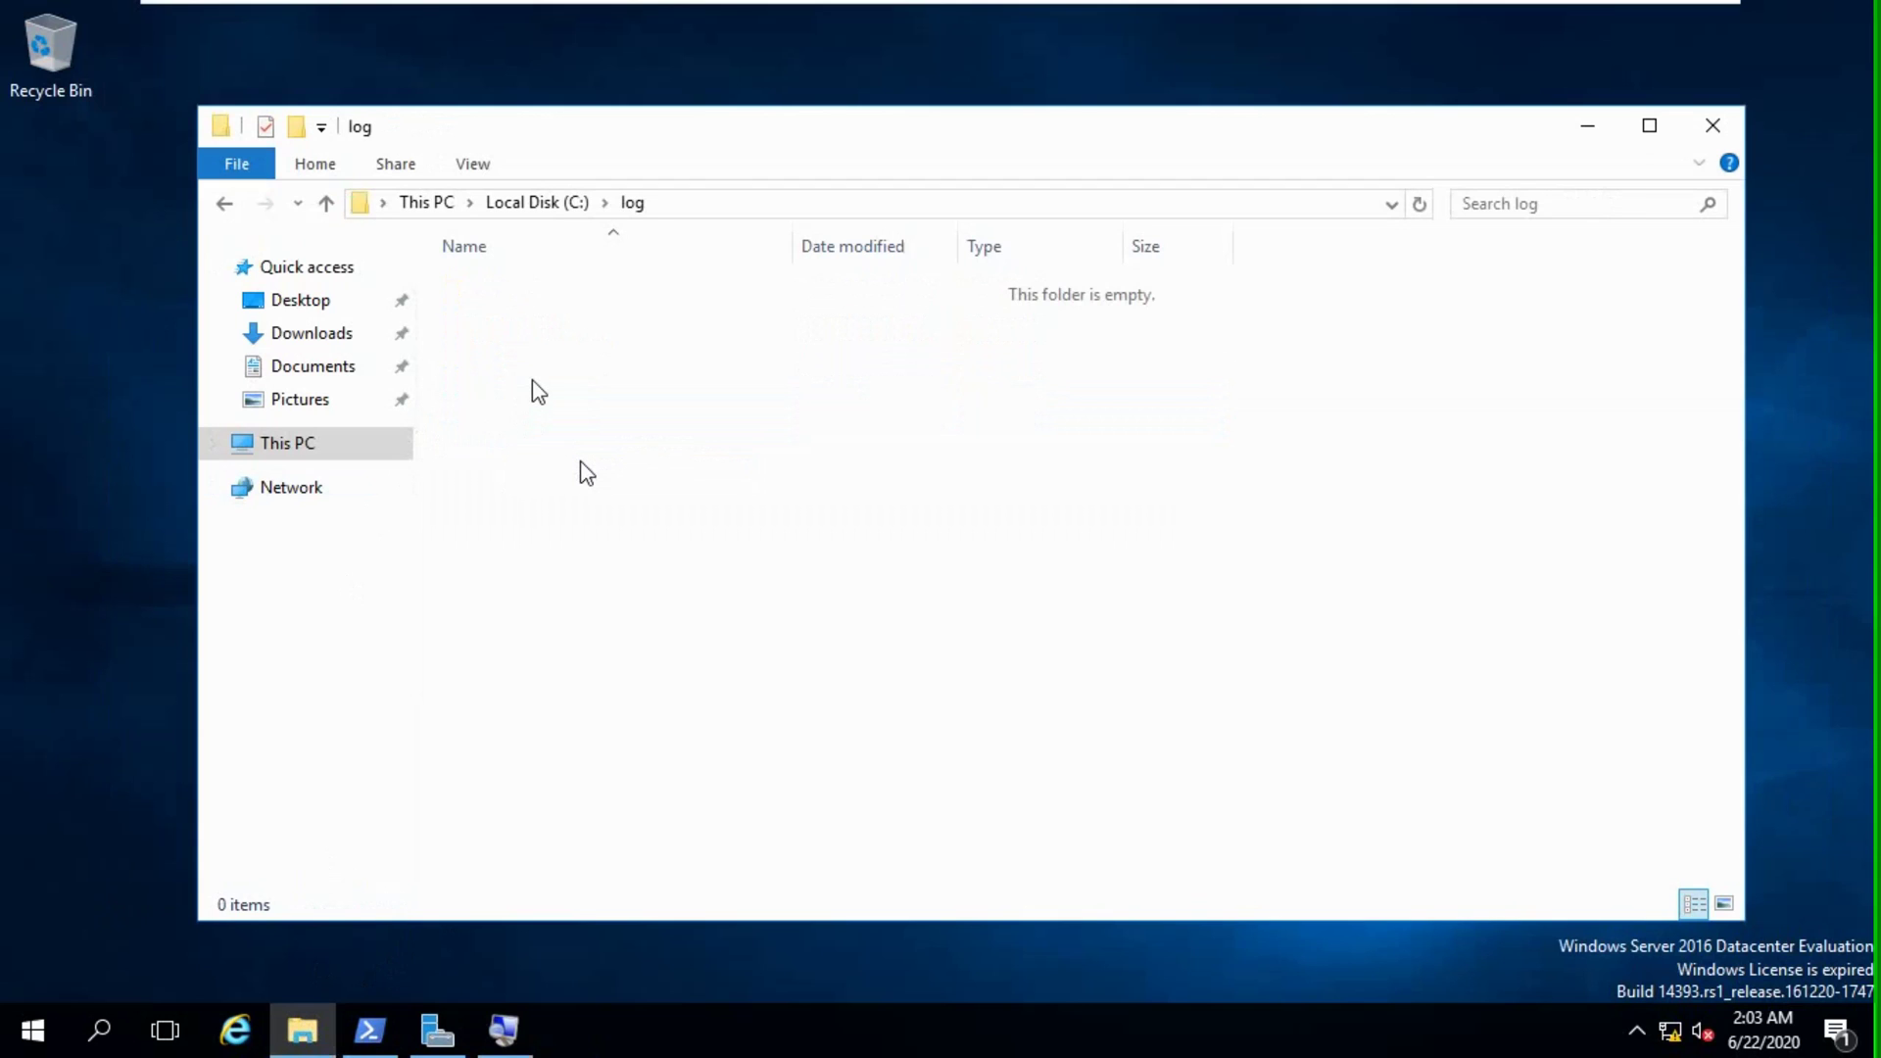
pyautogui.hotkey('ctrl', 'v')
# Drag logoff.bat (replacing the existing copy) and login.bat into C:\log, then refresh it.
pyautogui.moveTo(979, 176); pyautogui.dragTo(988, 355)
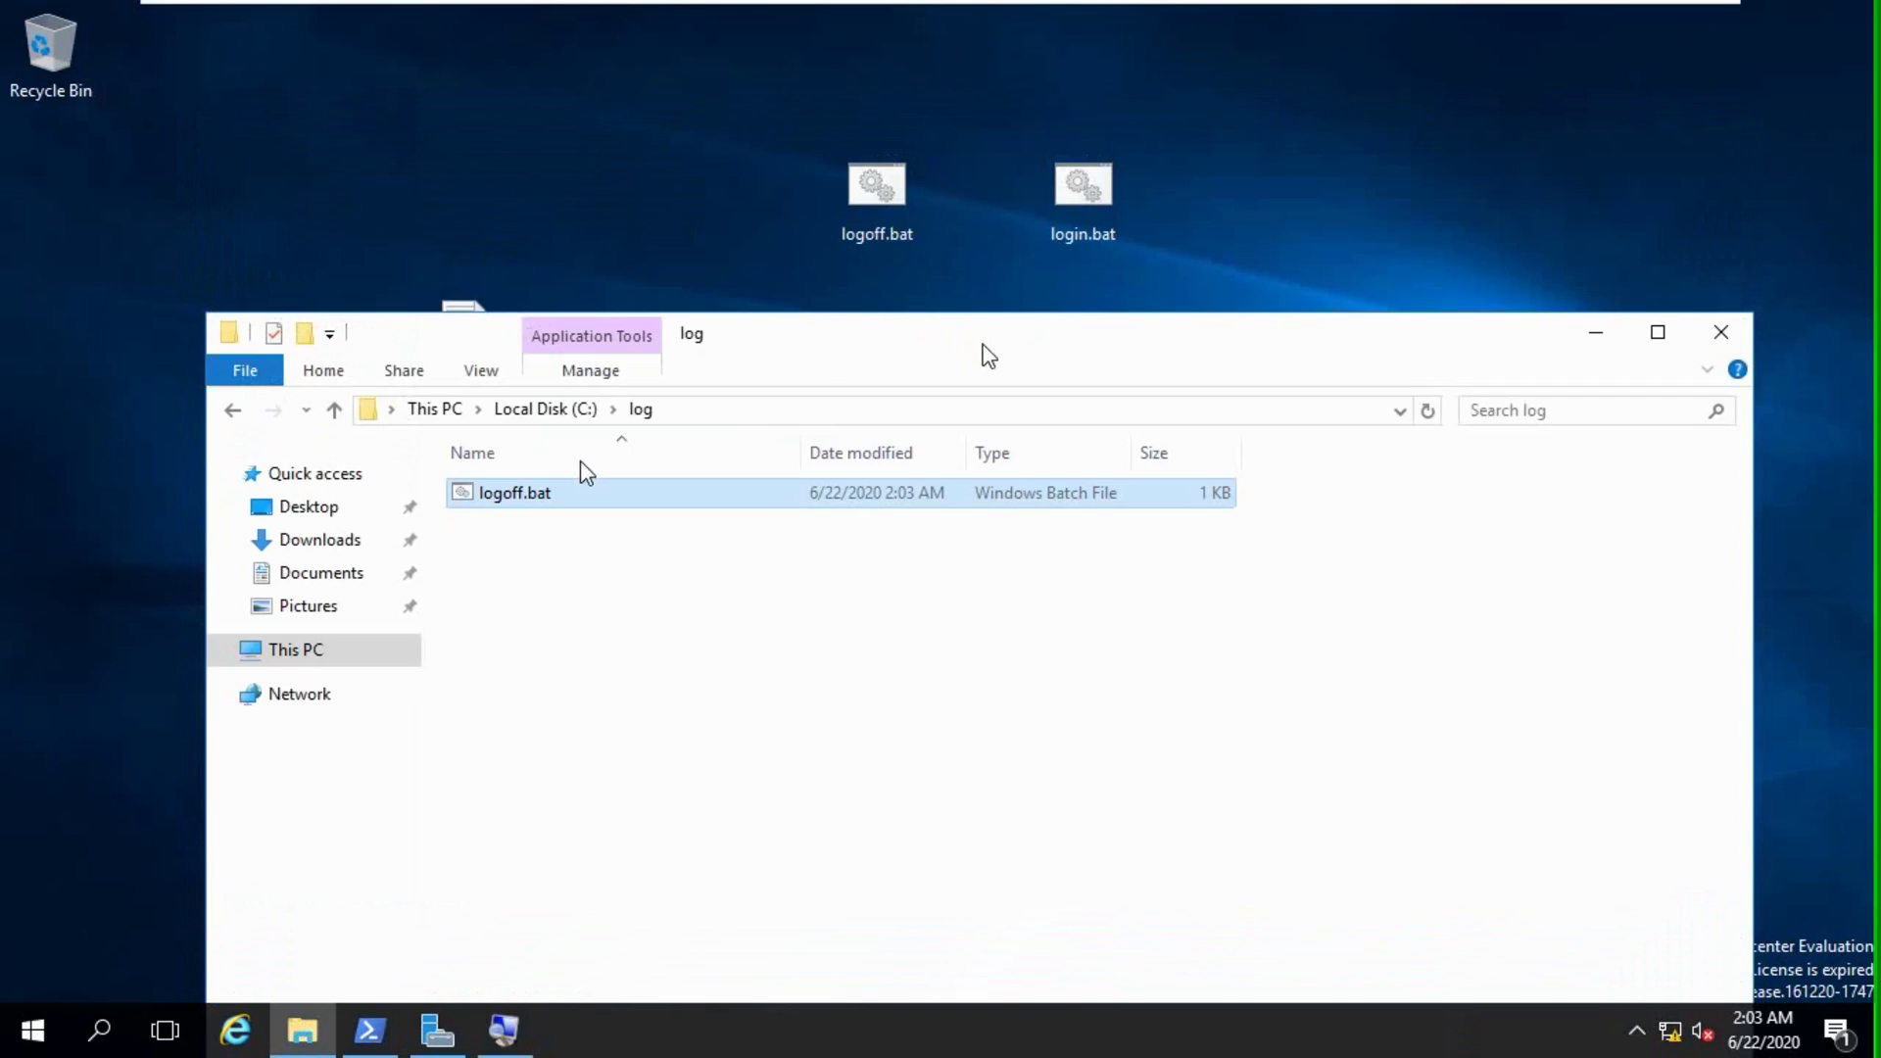
pyautogui.moveTo(899, 227); pyautogui.dragTo(568, 632)
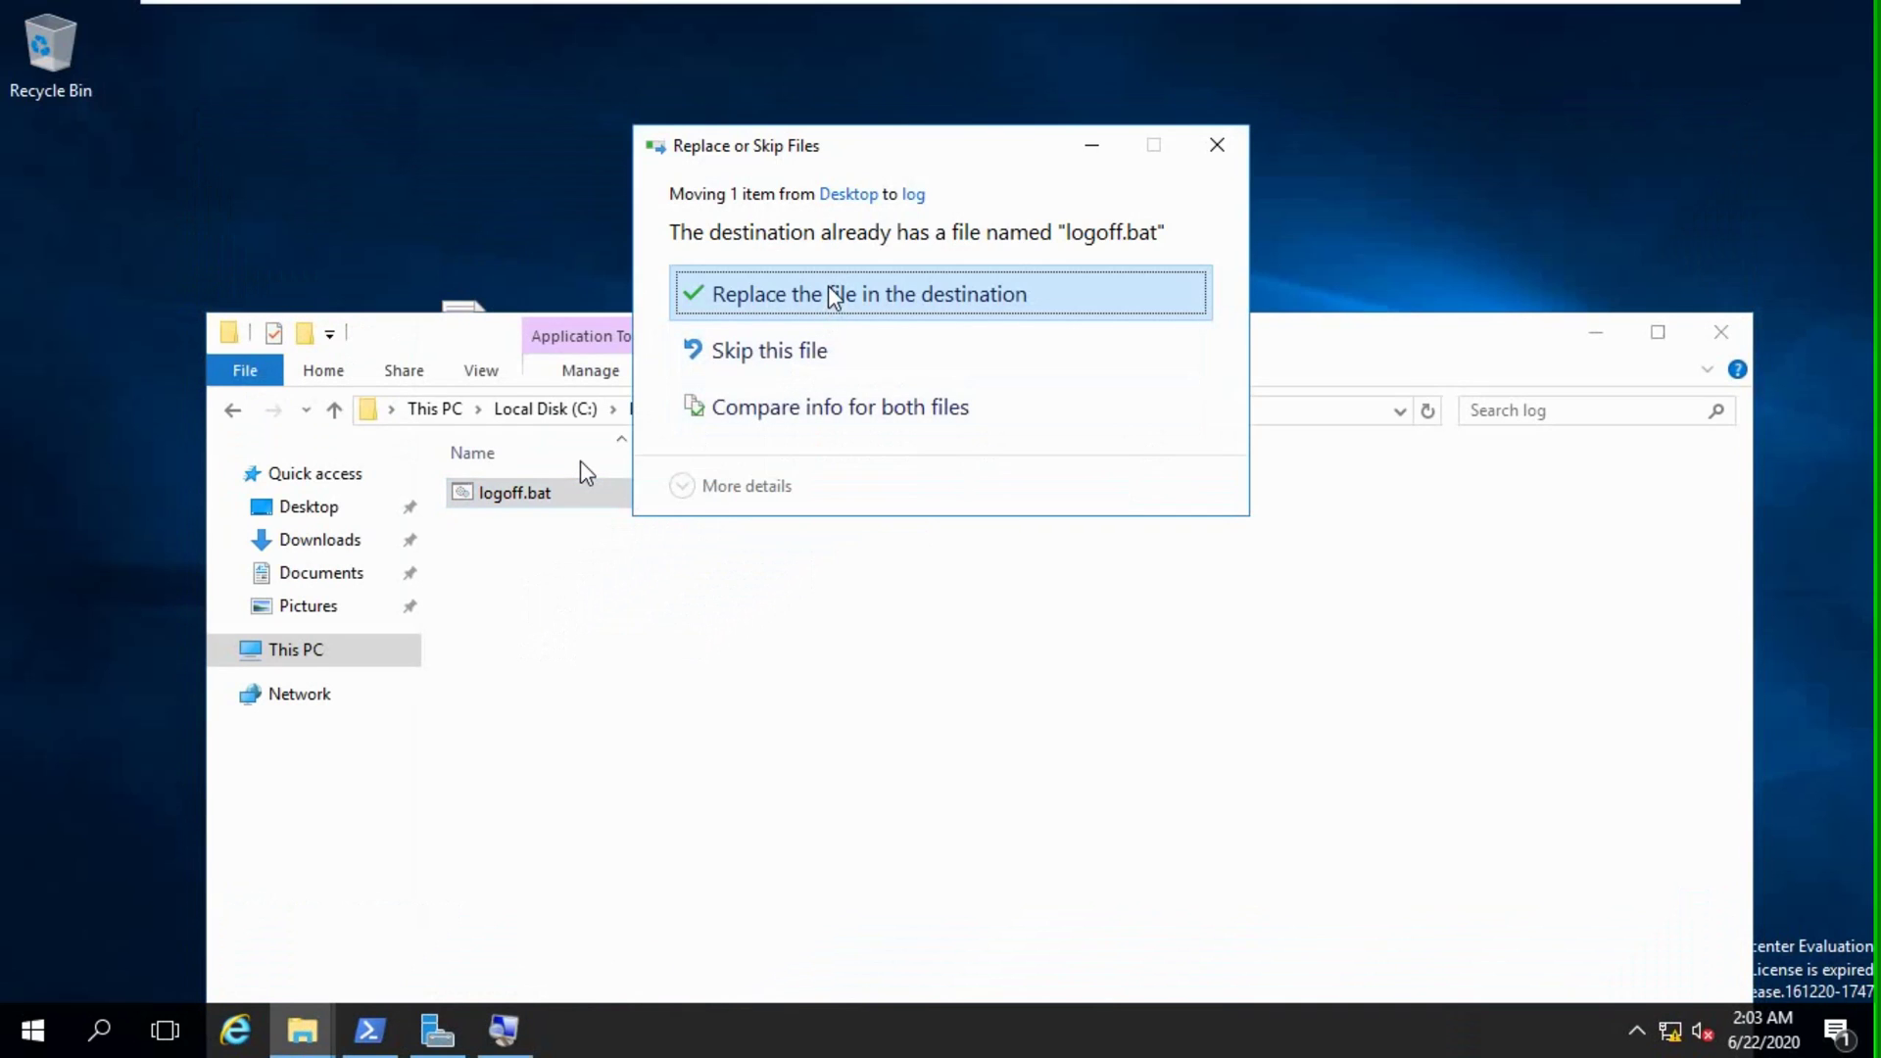
pyautogui.click(1039, 294)
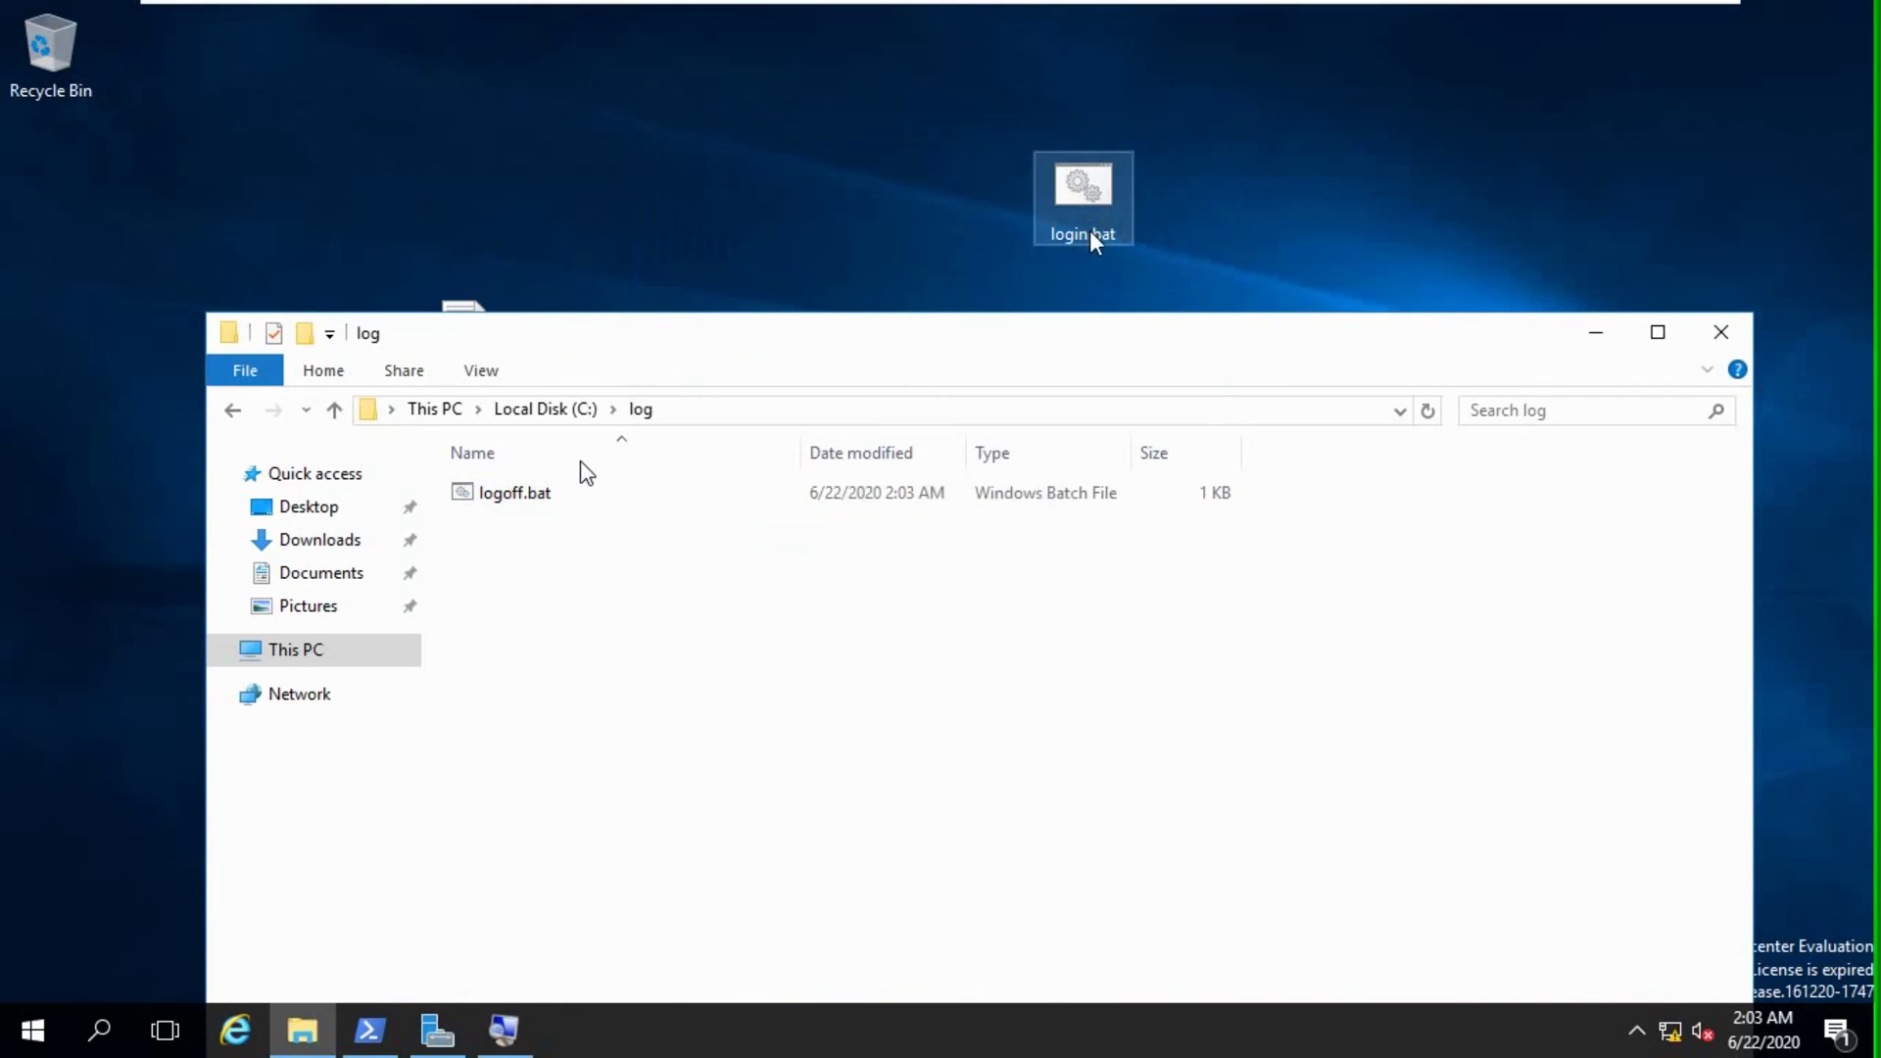
pyautogui.moveTo(1089, 231); pyautogui.dragTo(630, 632)
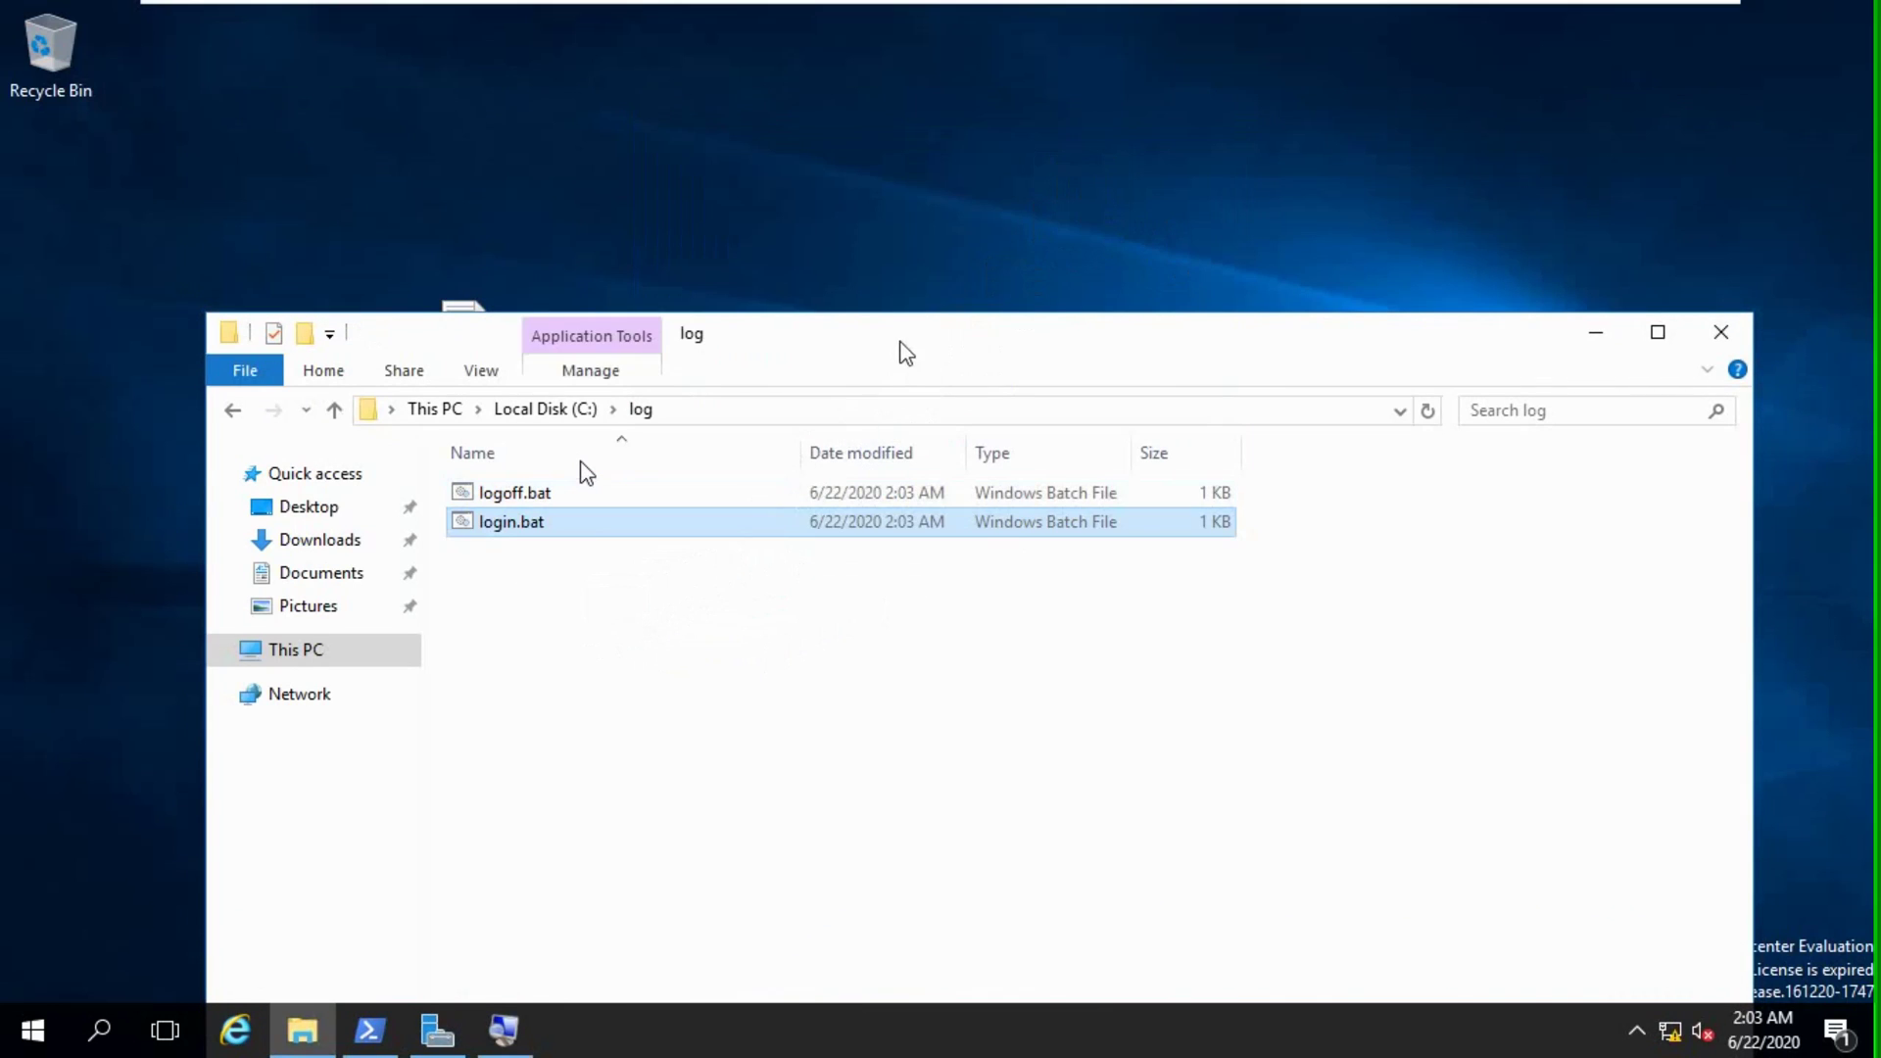
pyautogui.moveTo(906, 353); pyautogui.dragTo(900, 199)
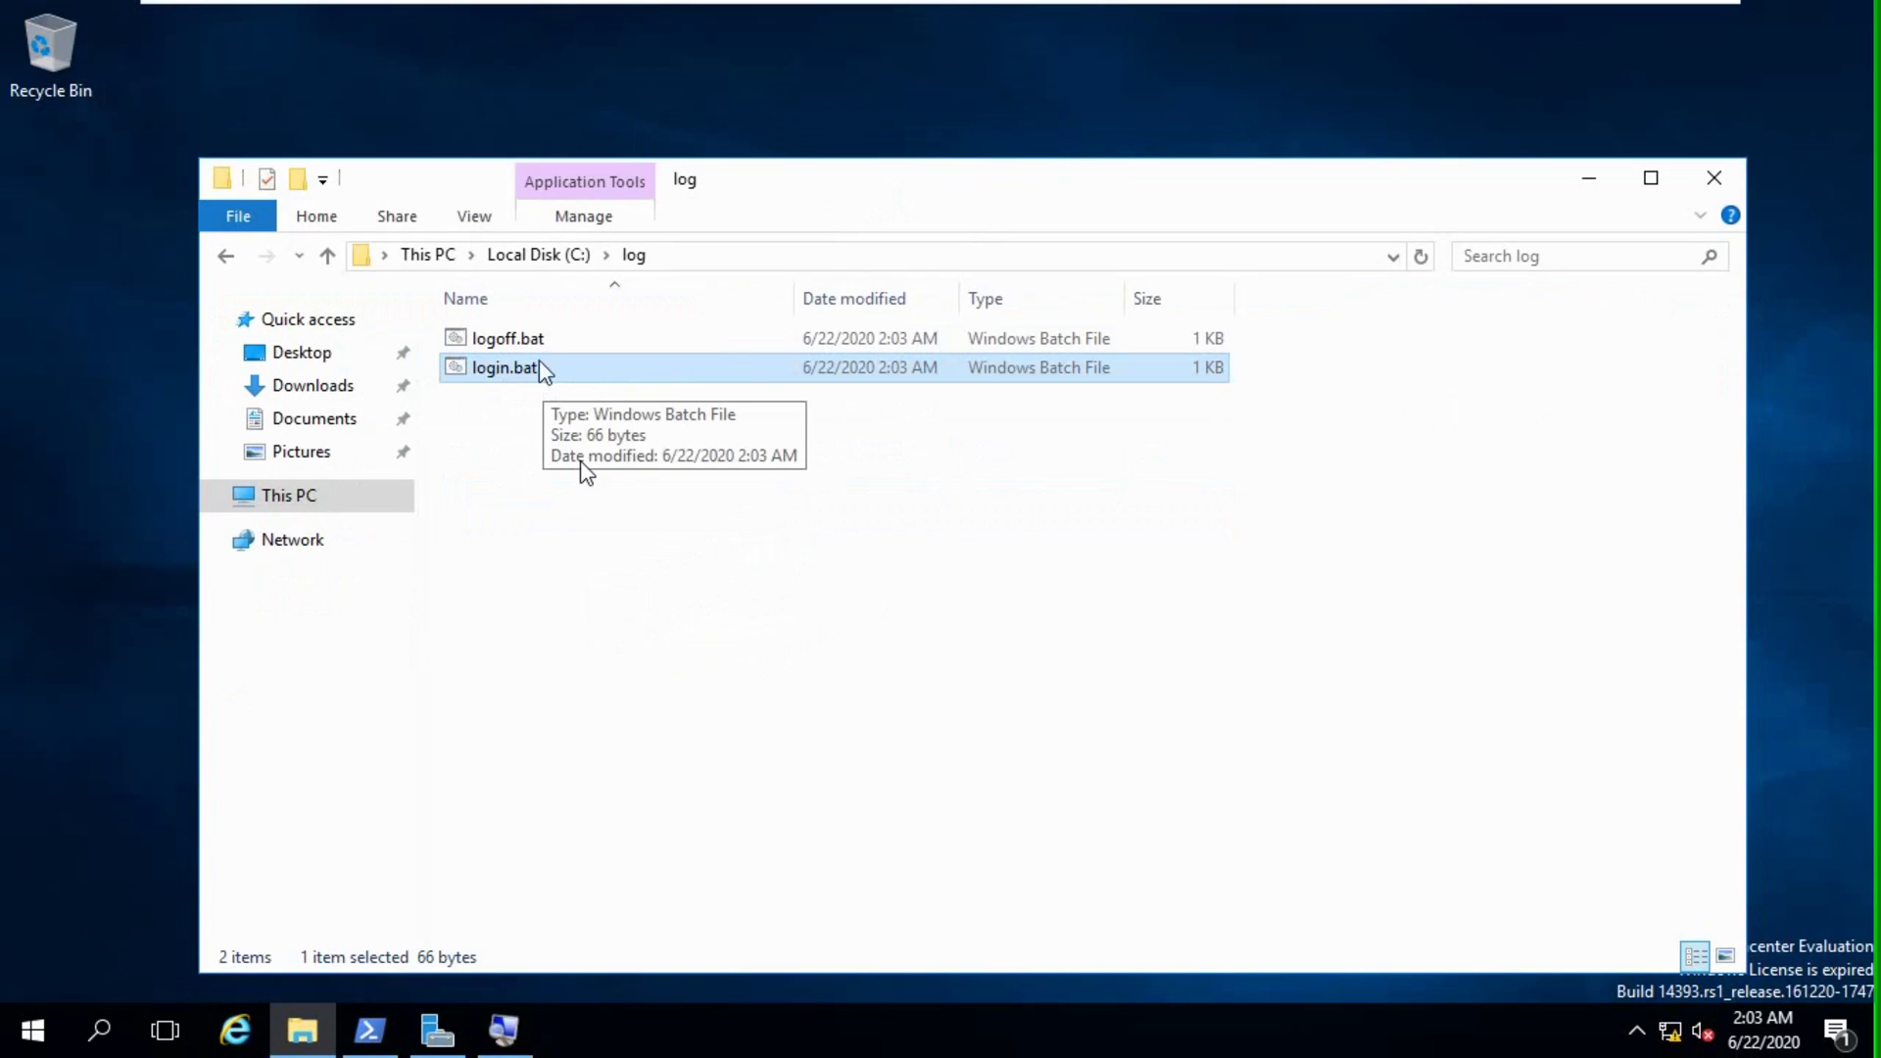
pyautogui.click(1420, 257)
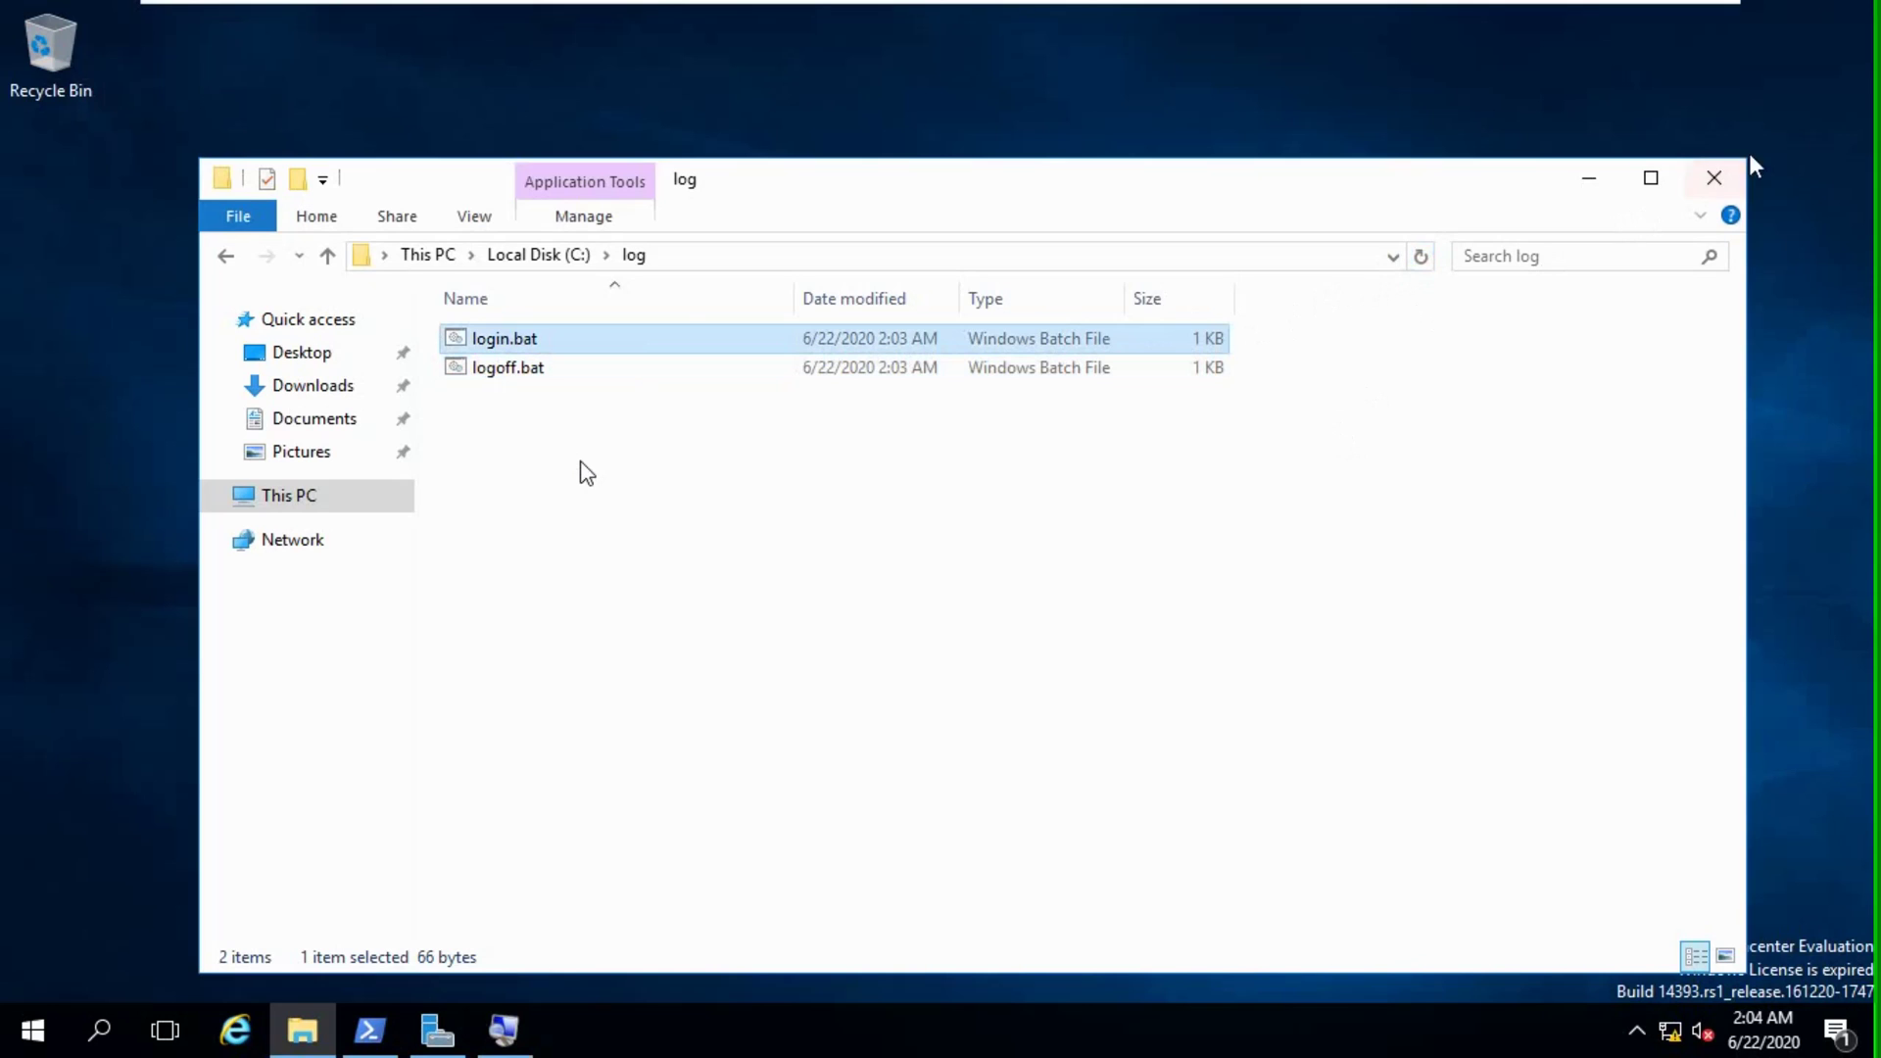
# Turn on sharing for the log folder in its Advanced Sharing settings.
pyautogui.click(330, 255)
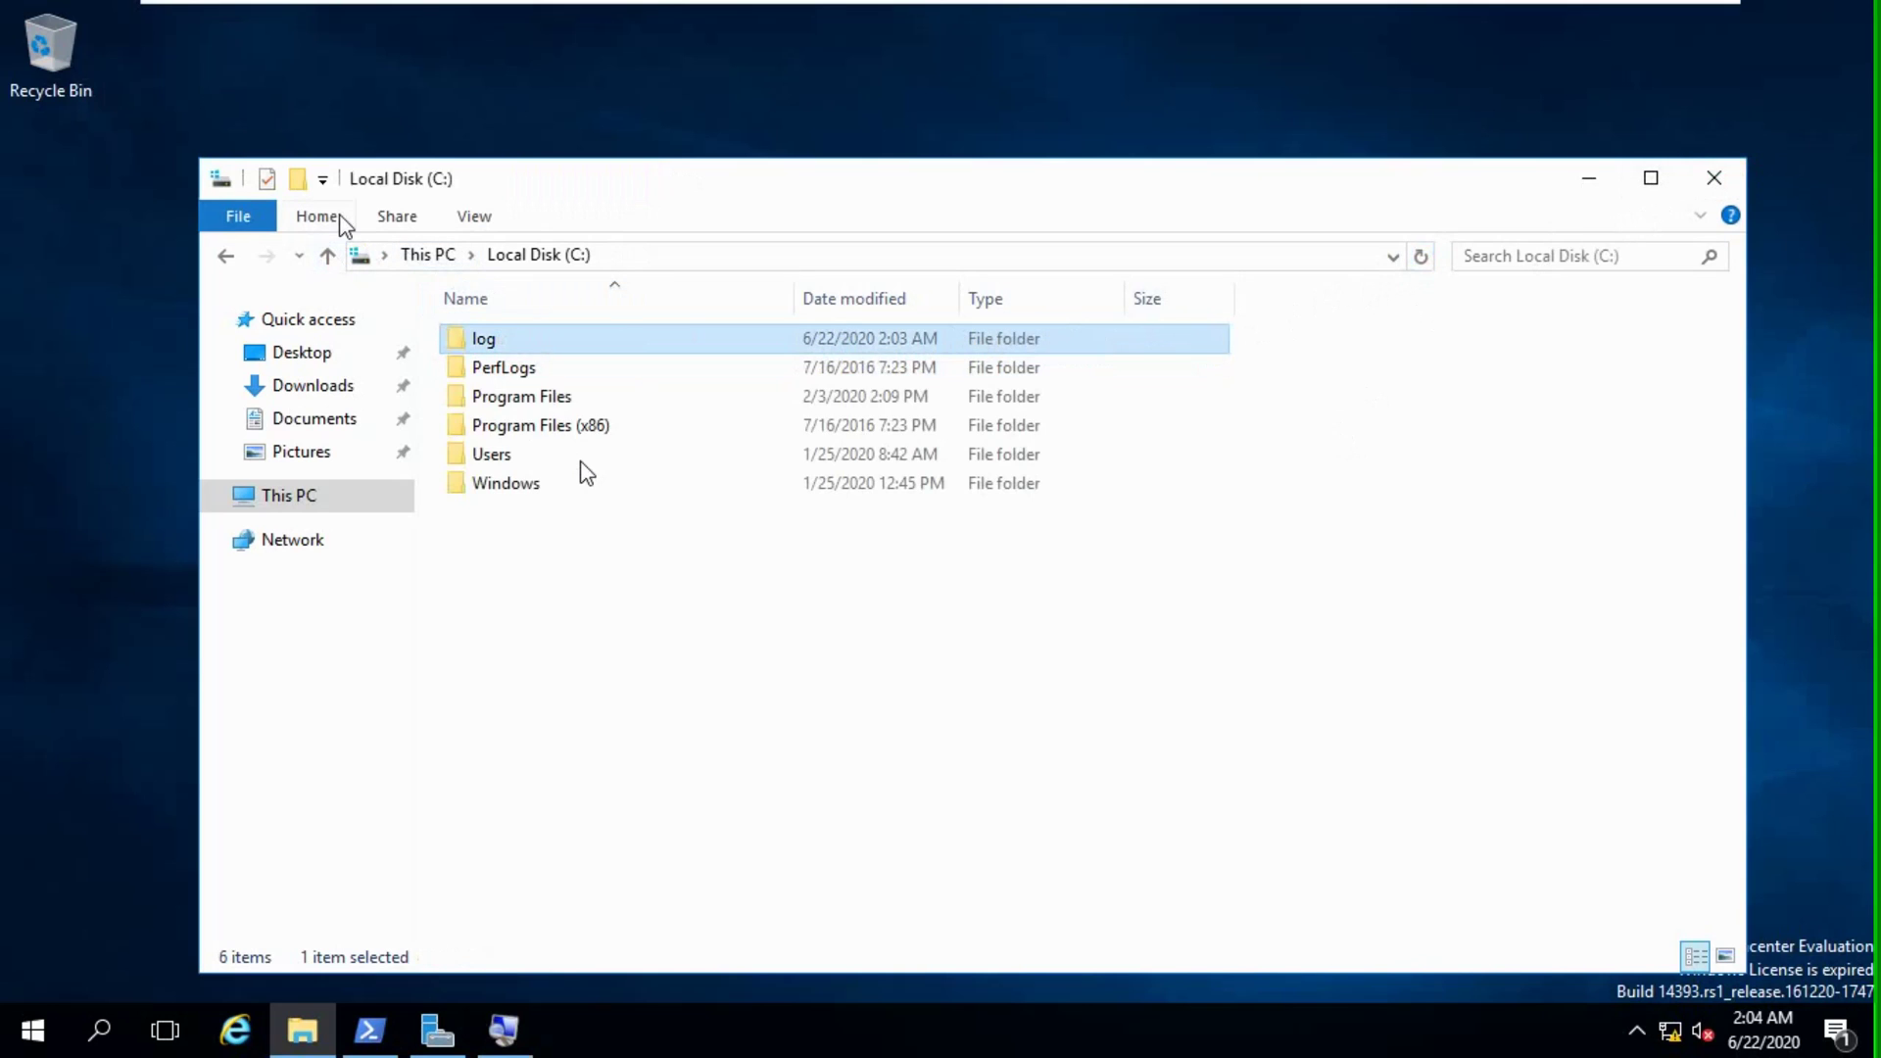
pyautogui.rightClick(508, 349)
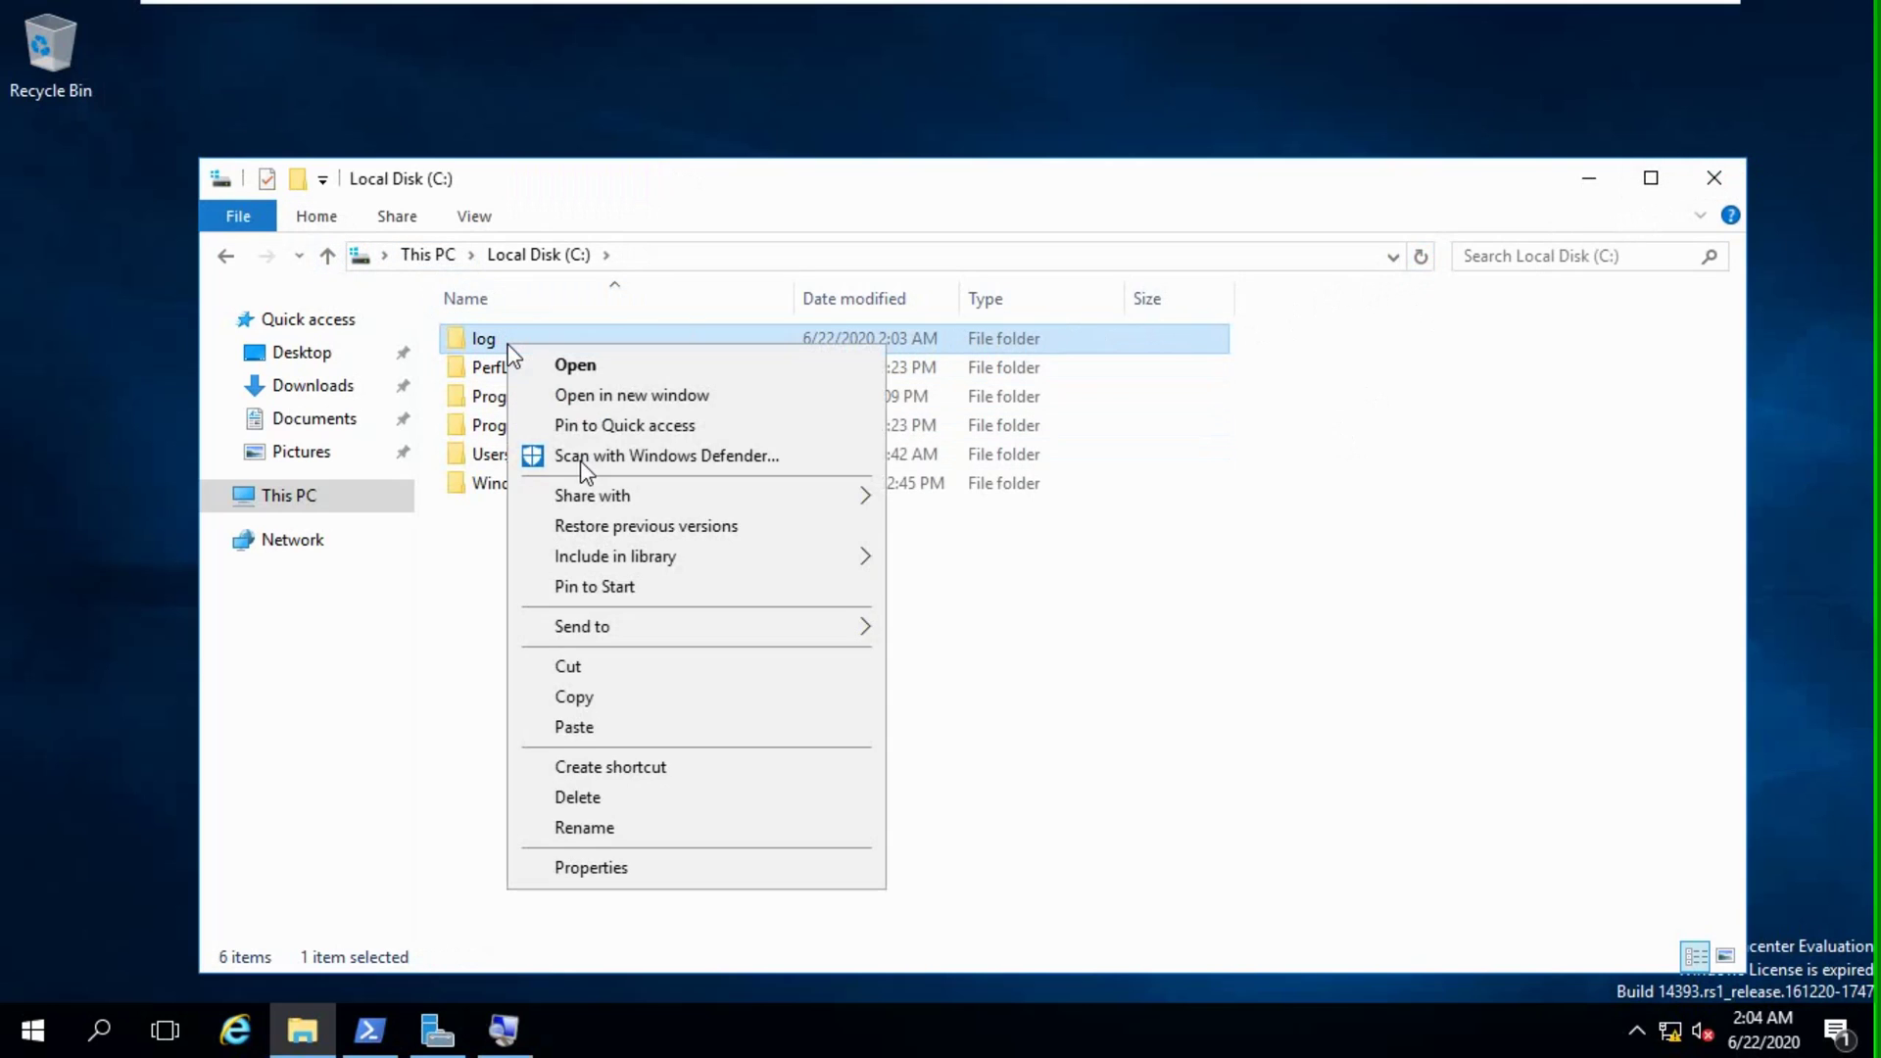
pyautogui.click(596, 861)
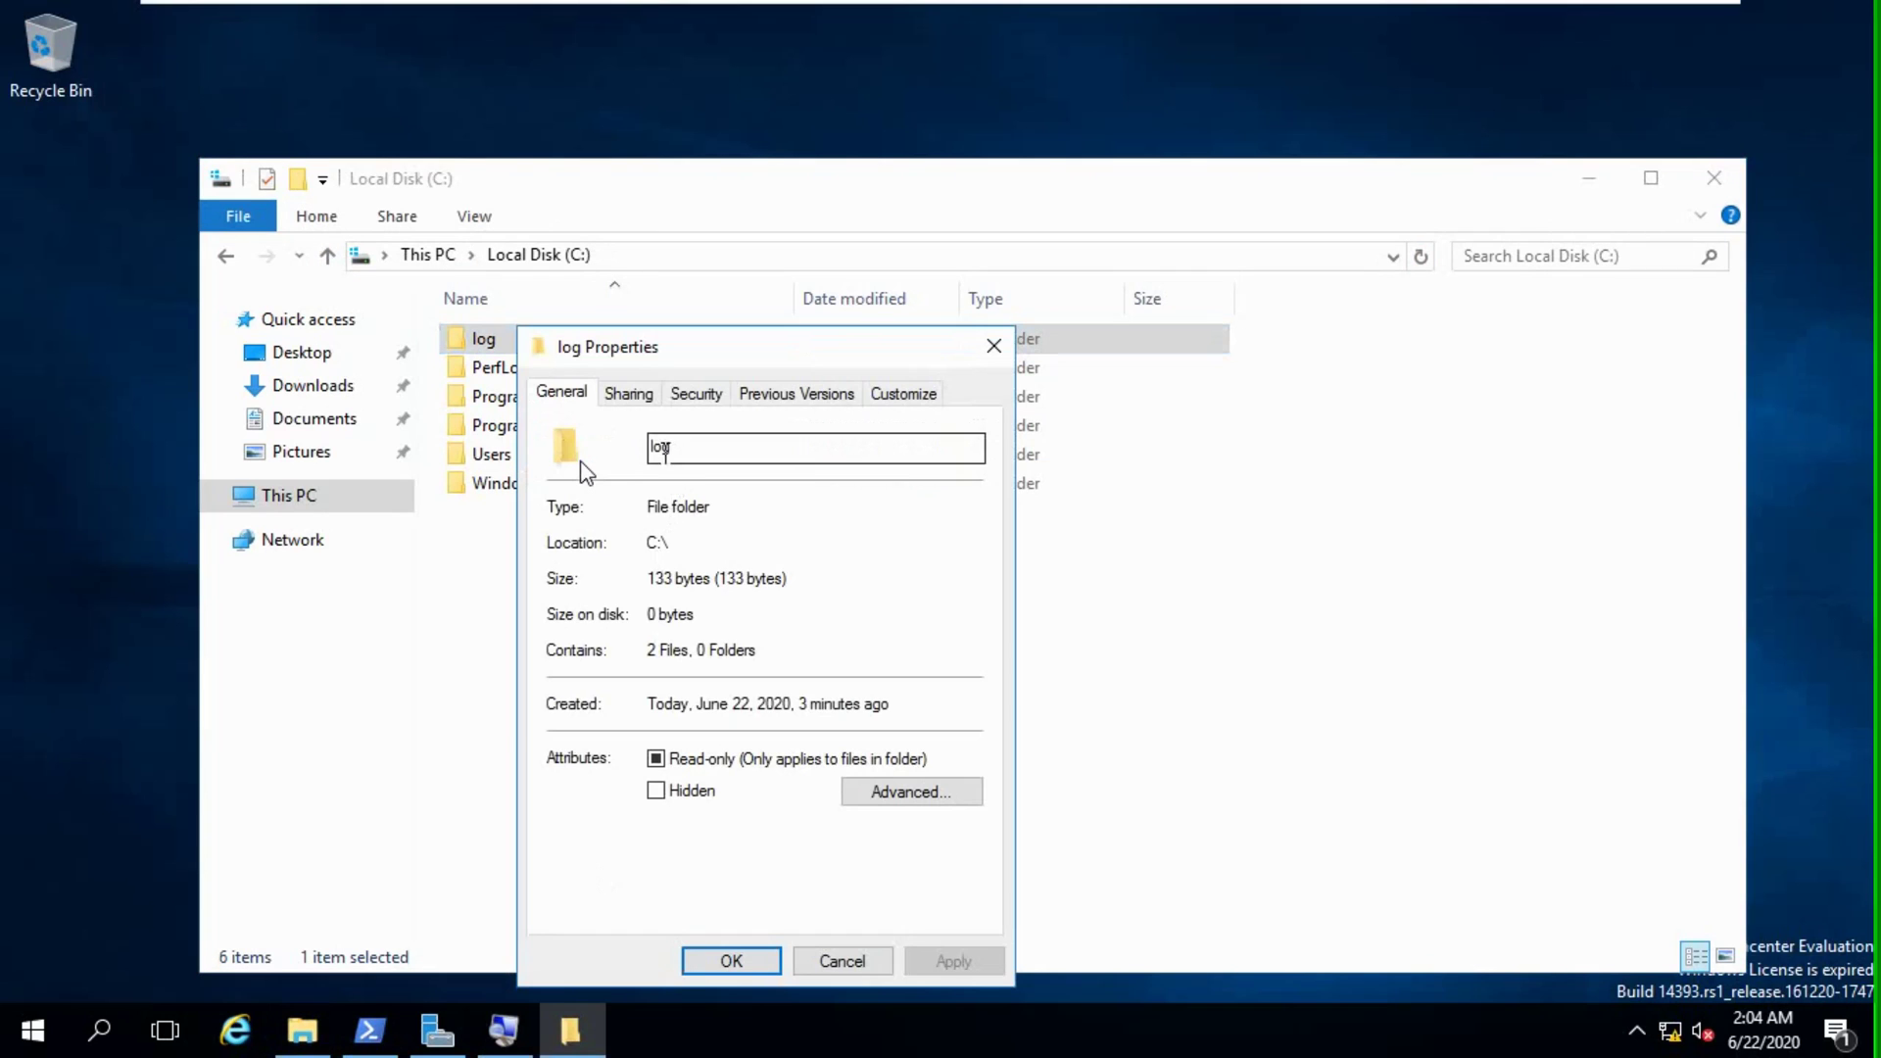
pyautogui.click(631, 394)
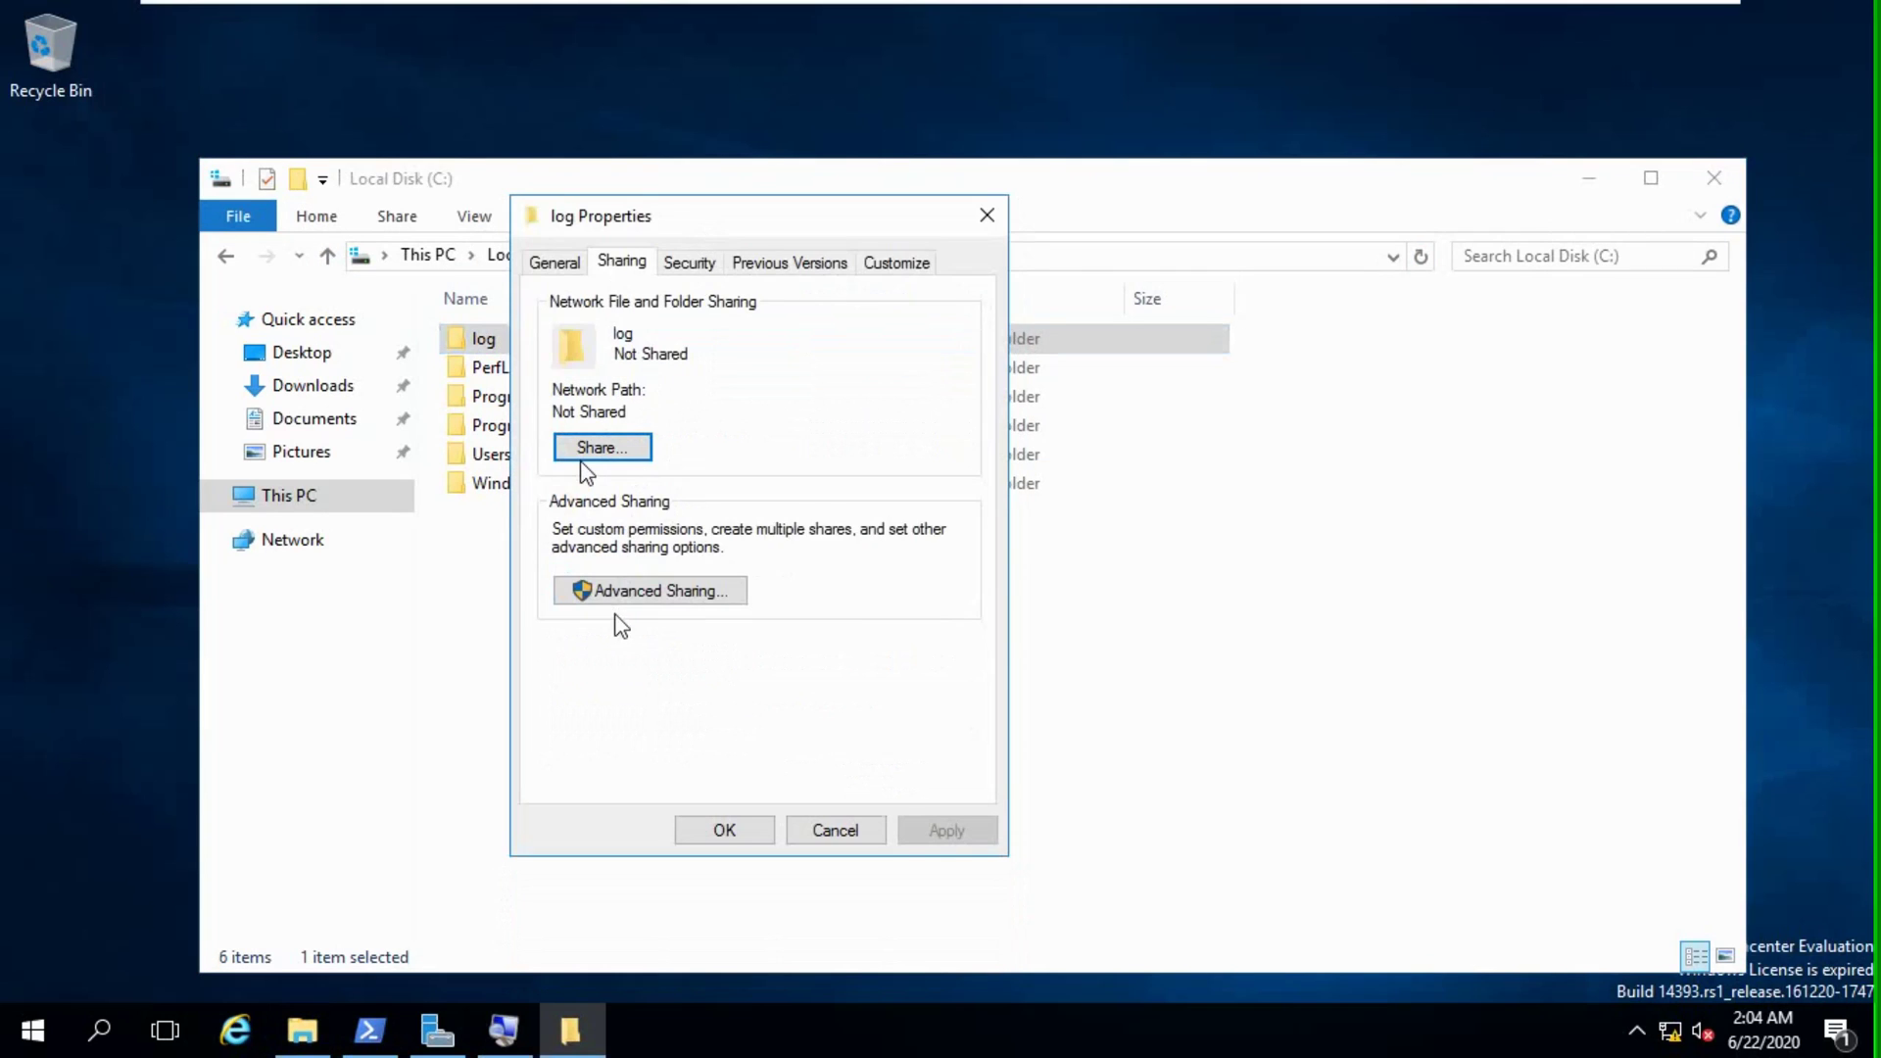
pyautogui.click(636, 597)
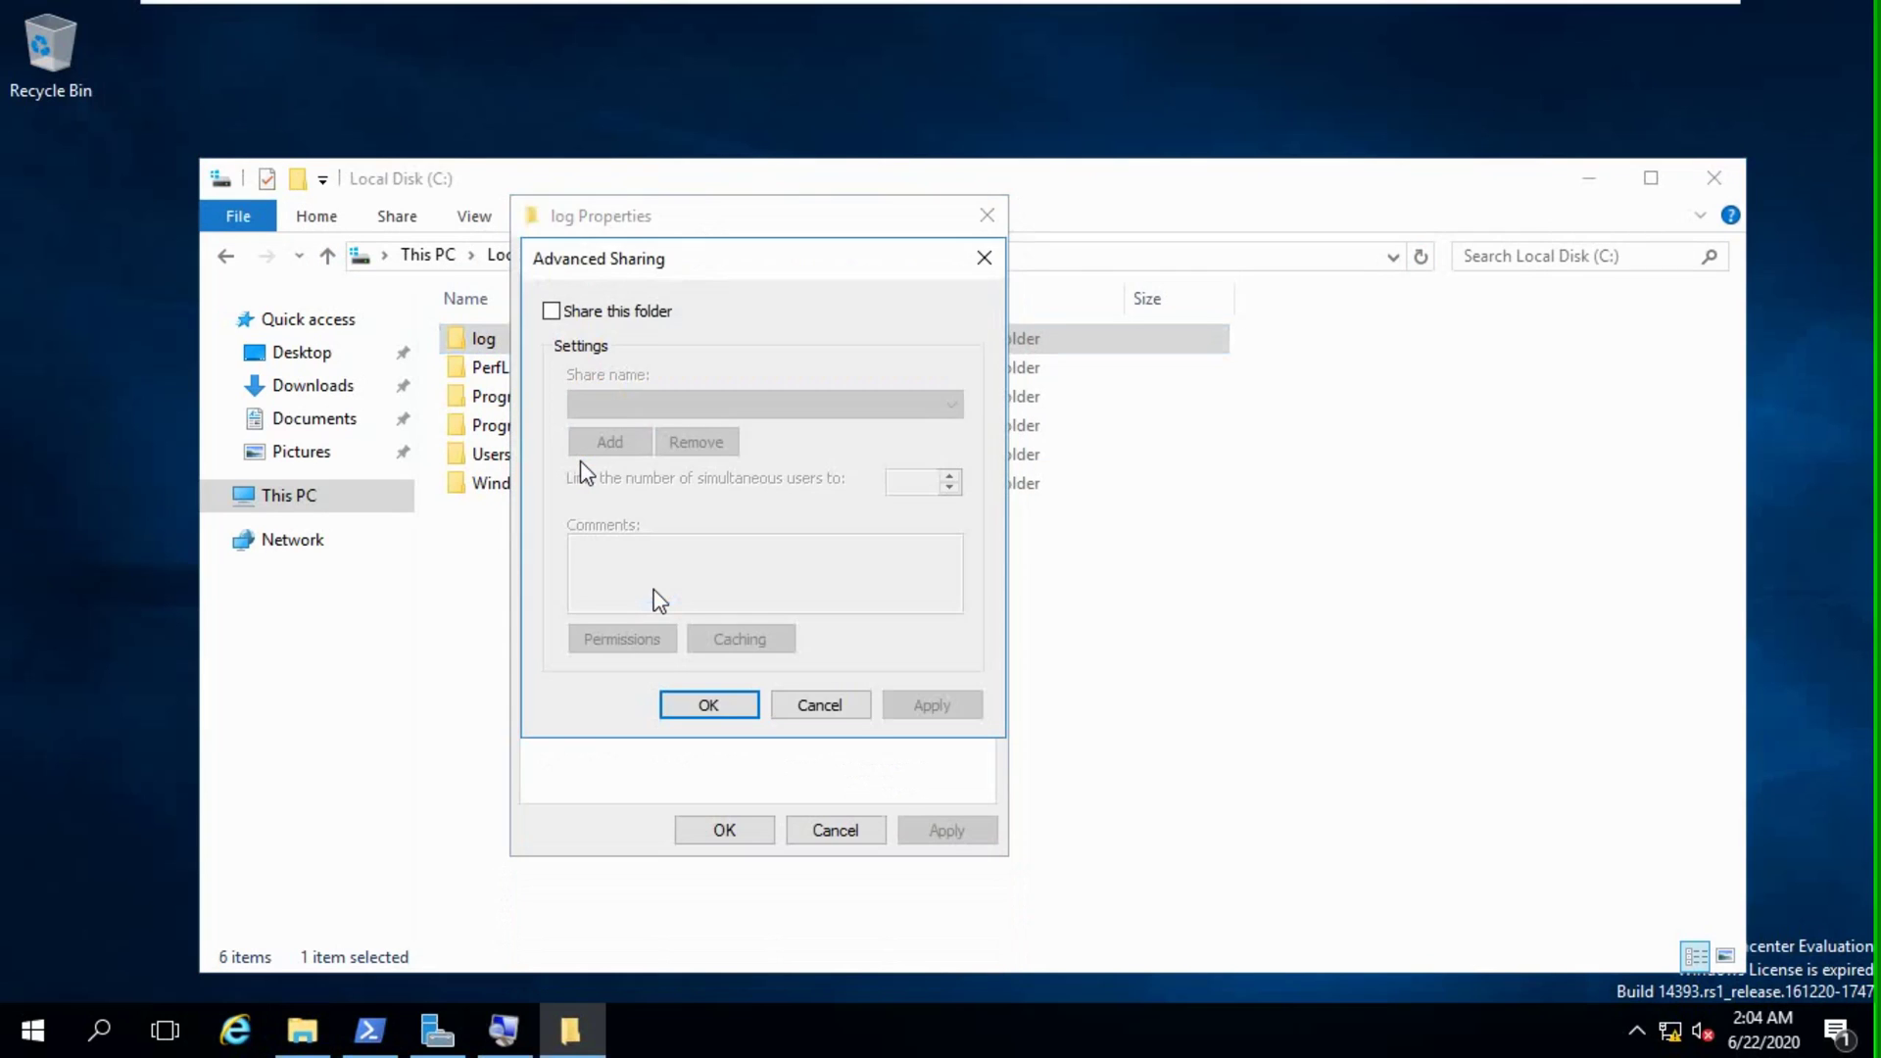
pyautogui.click(604, 314)
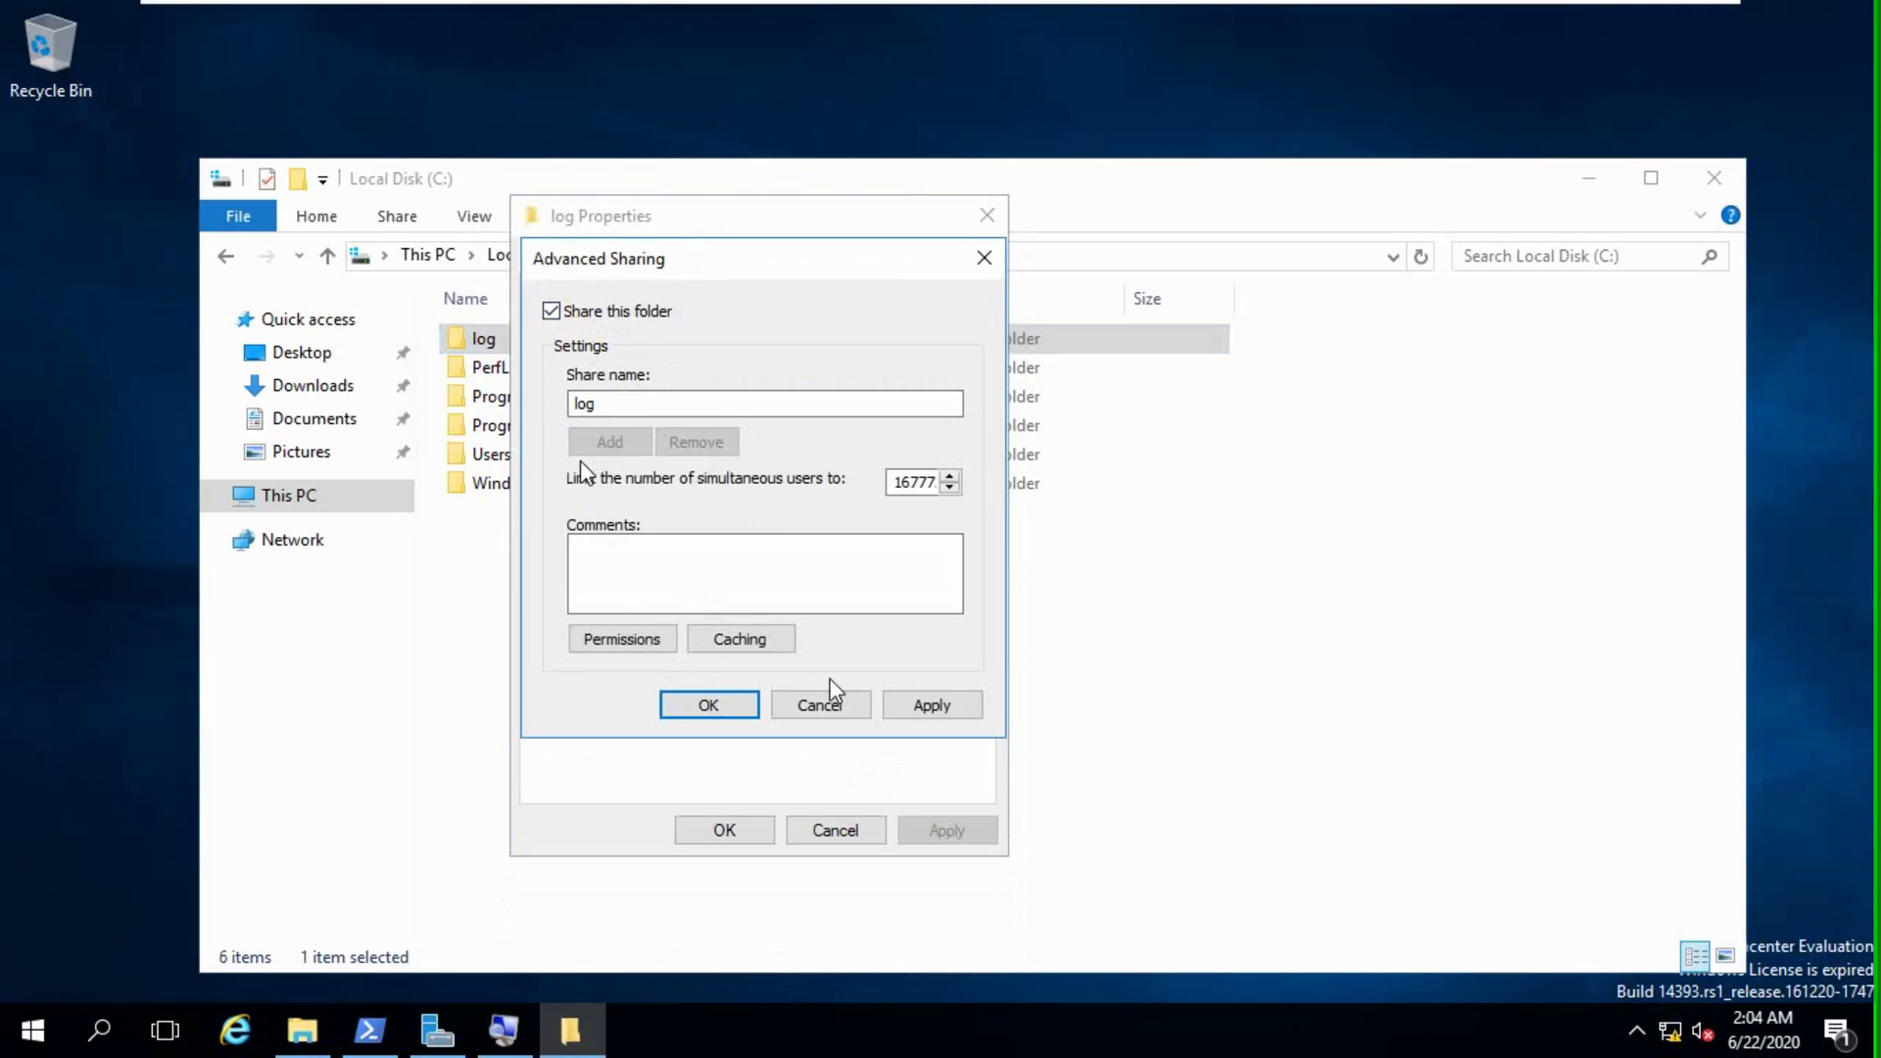
# Replace Everyone with Authenticated Users in the log share permissions.
pyautogui.click(620, 641)
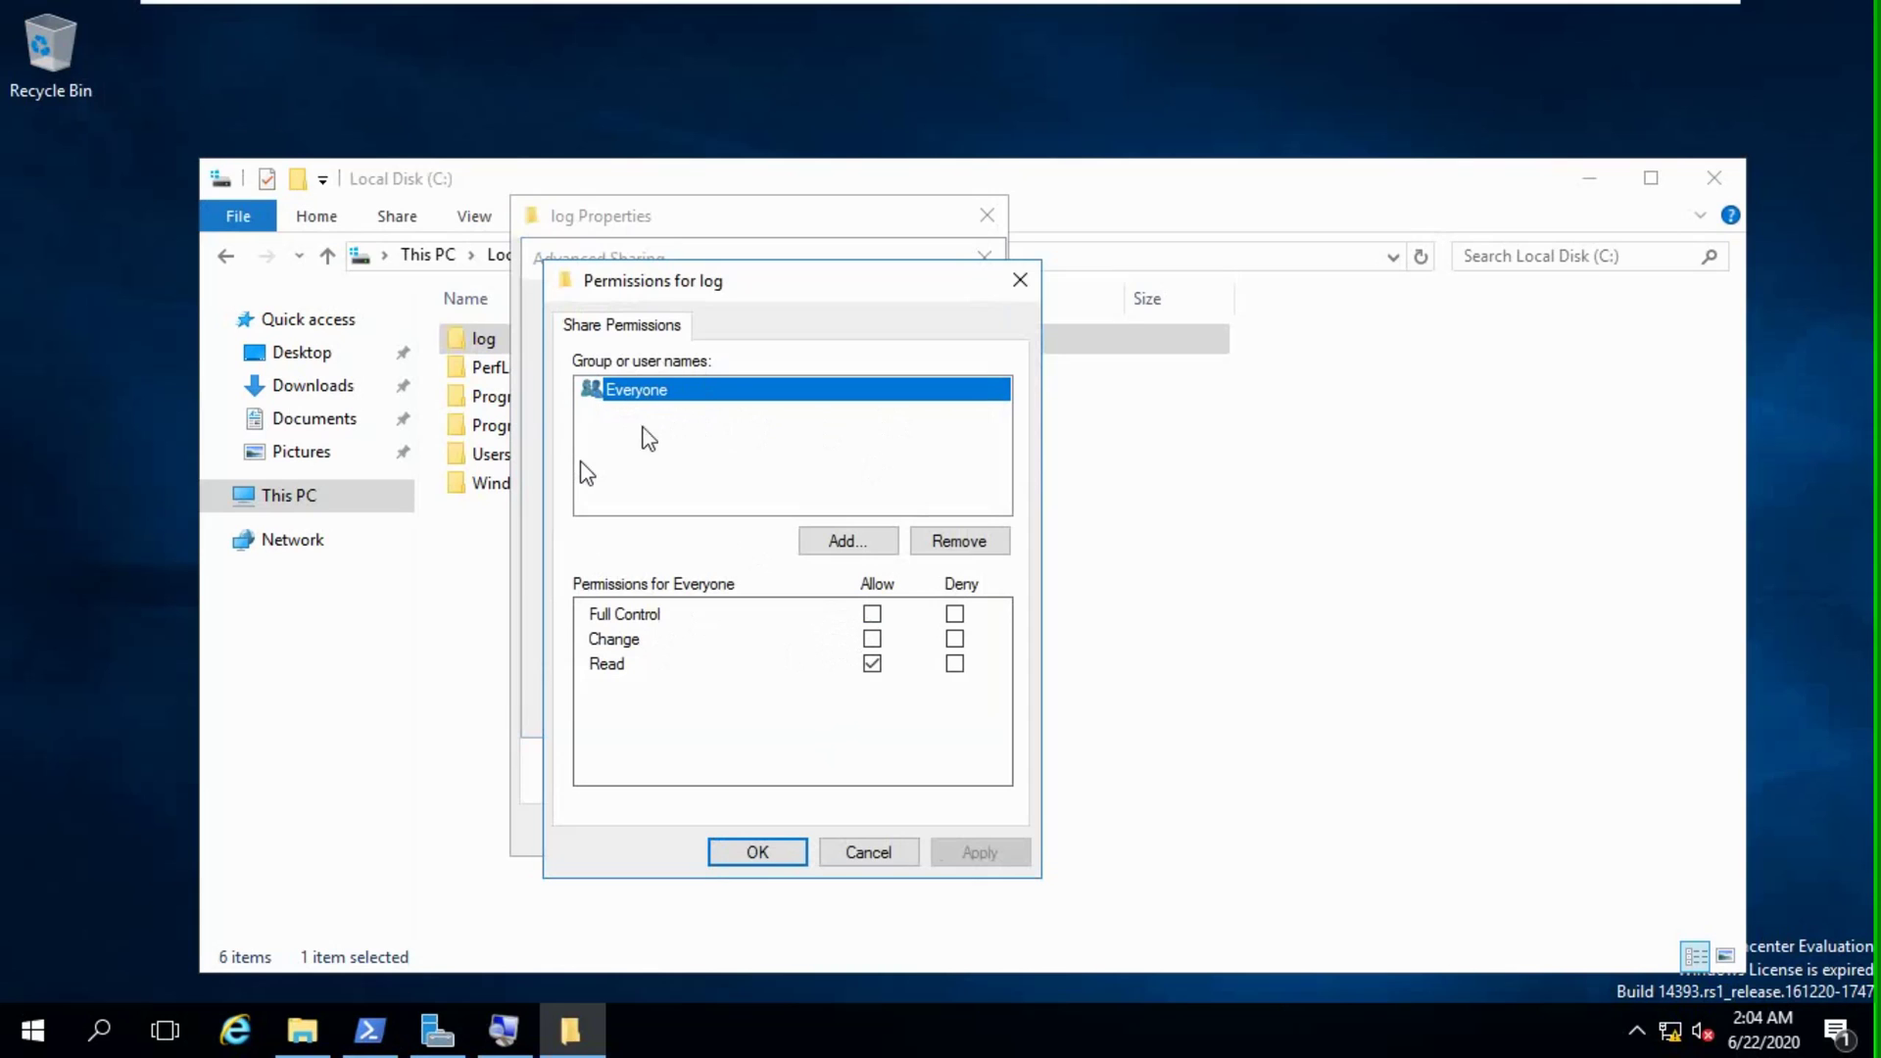
pyautogui.click(989, 539)
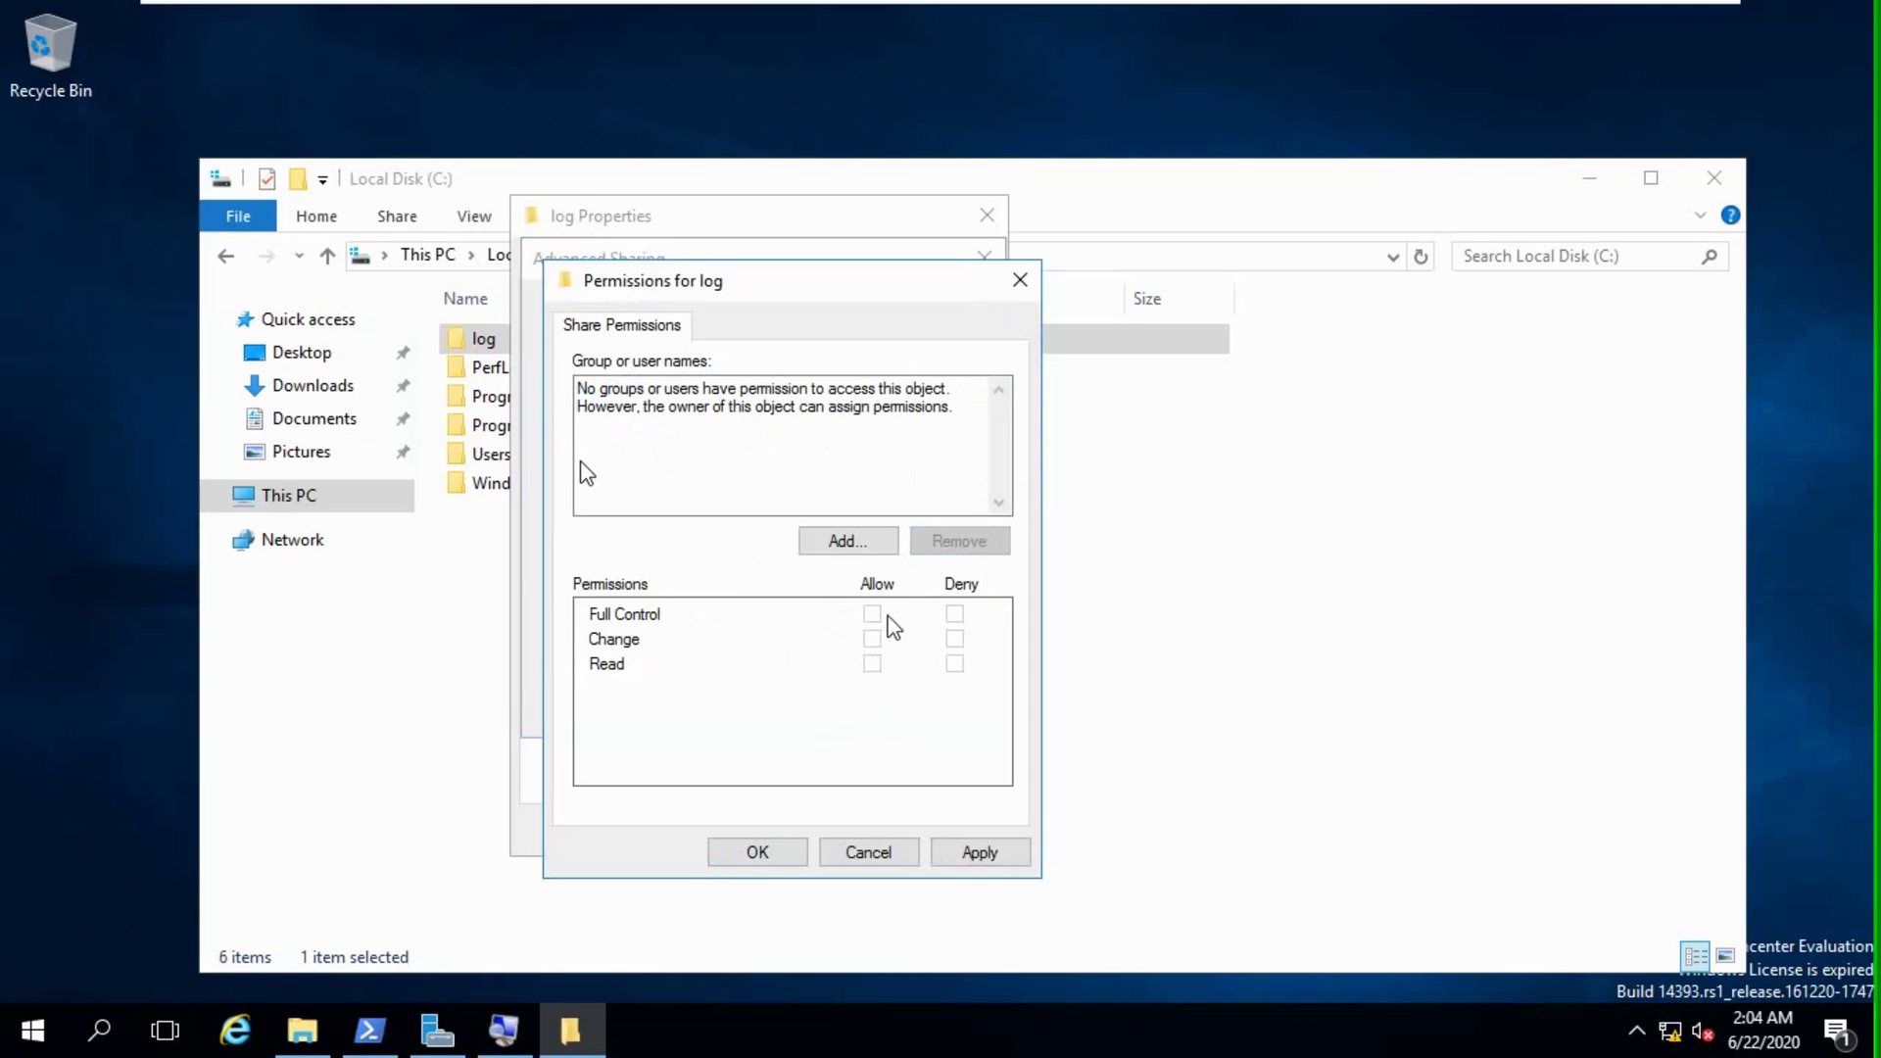
pyautogui.click(842, 538)
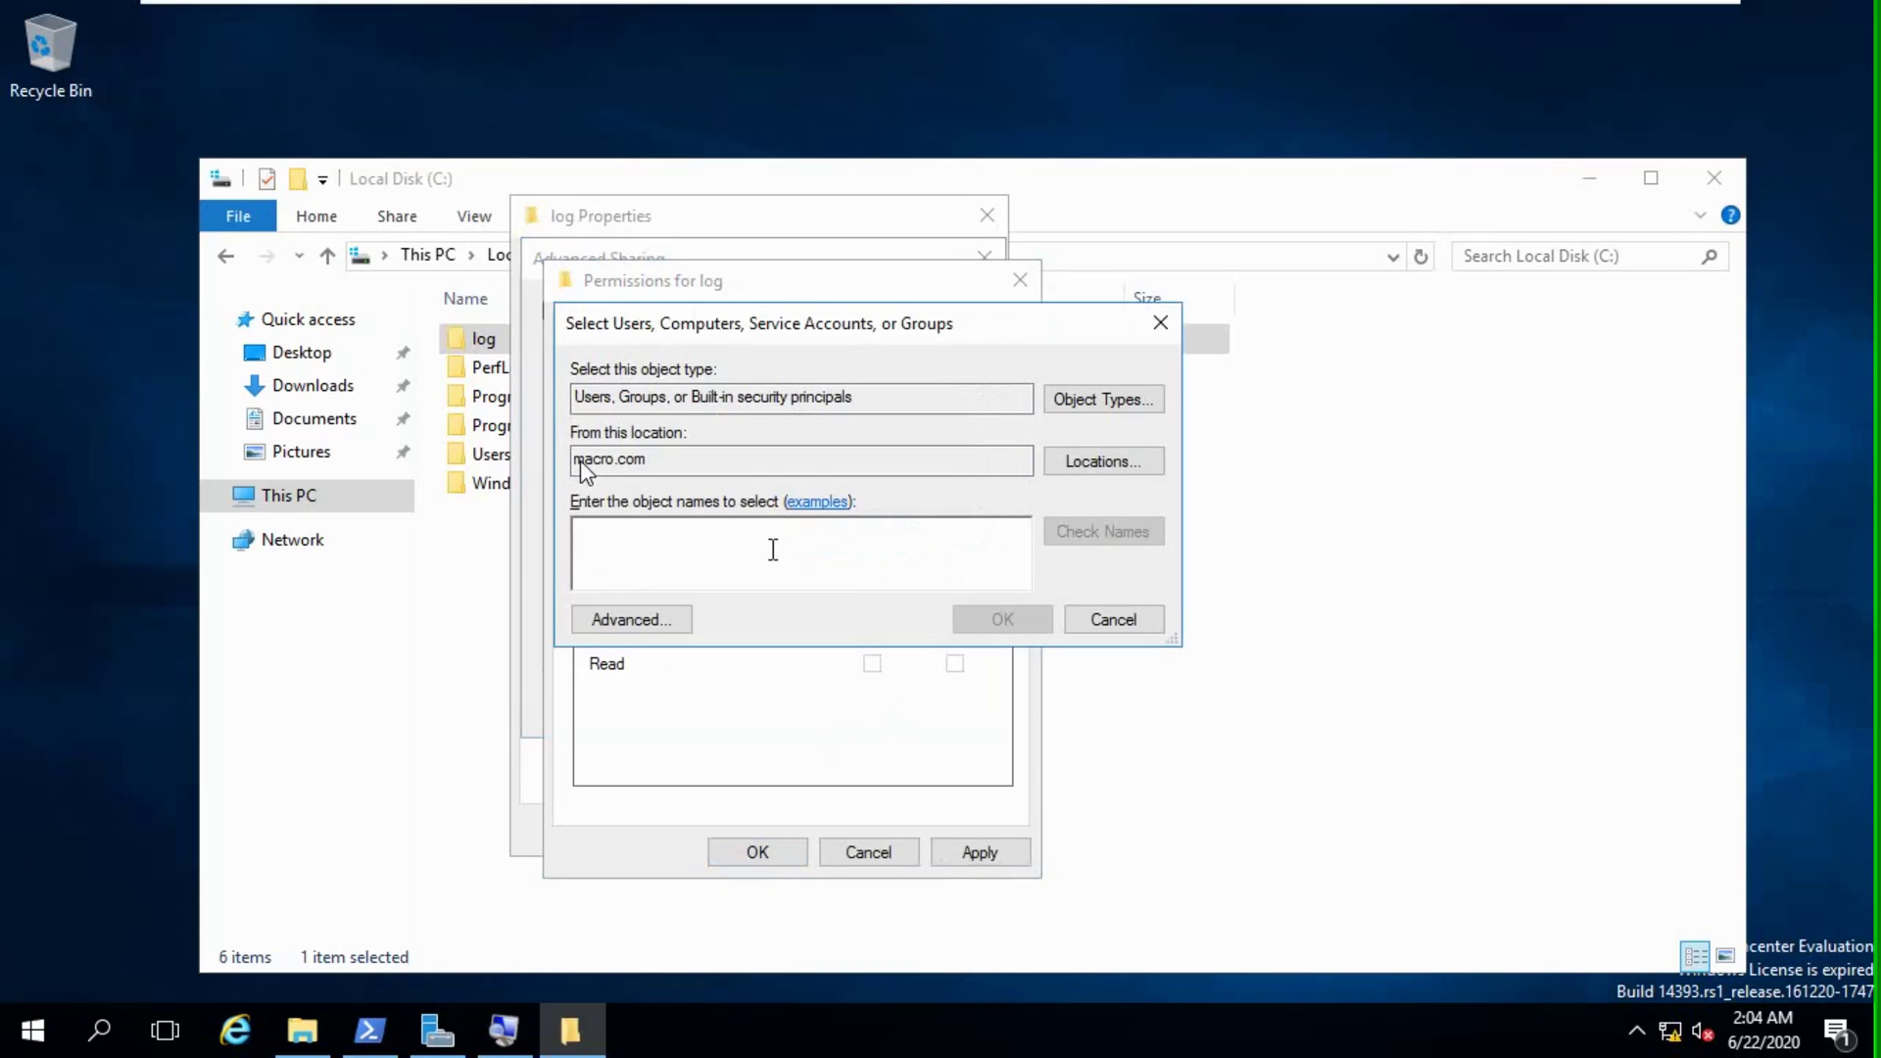
pyautogui.write('Authe')
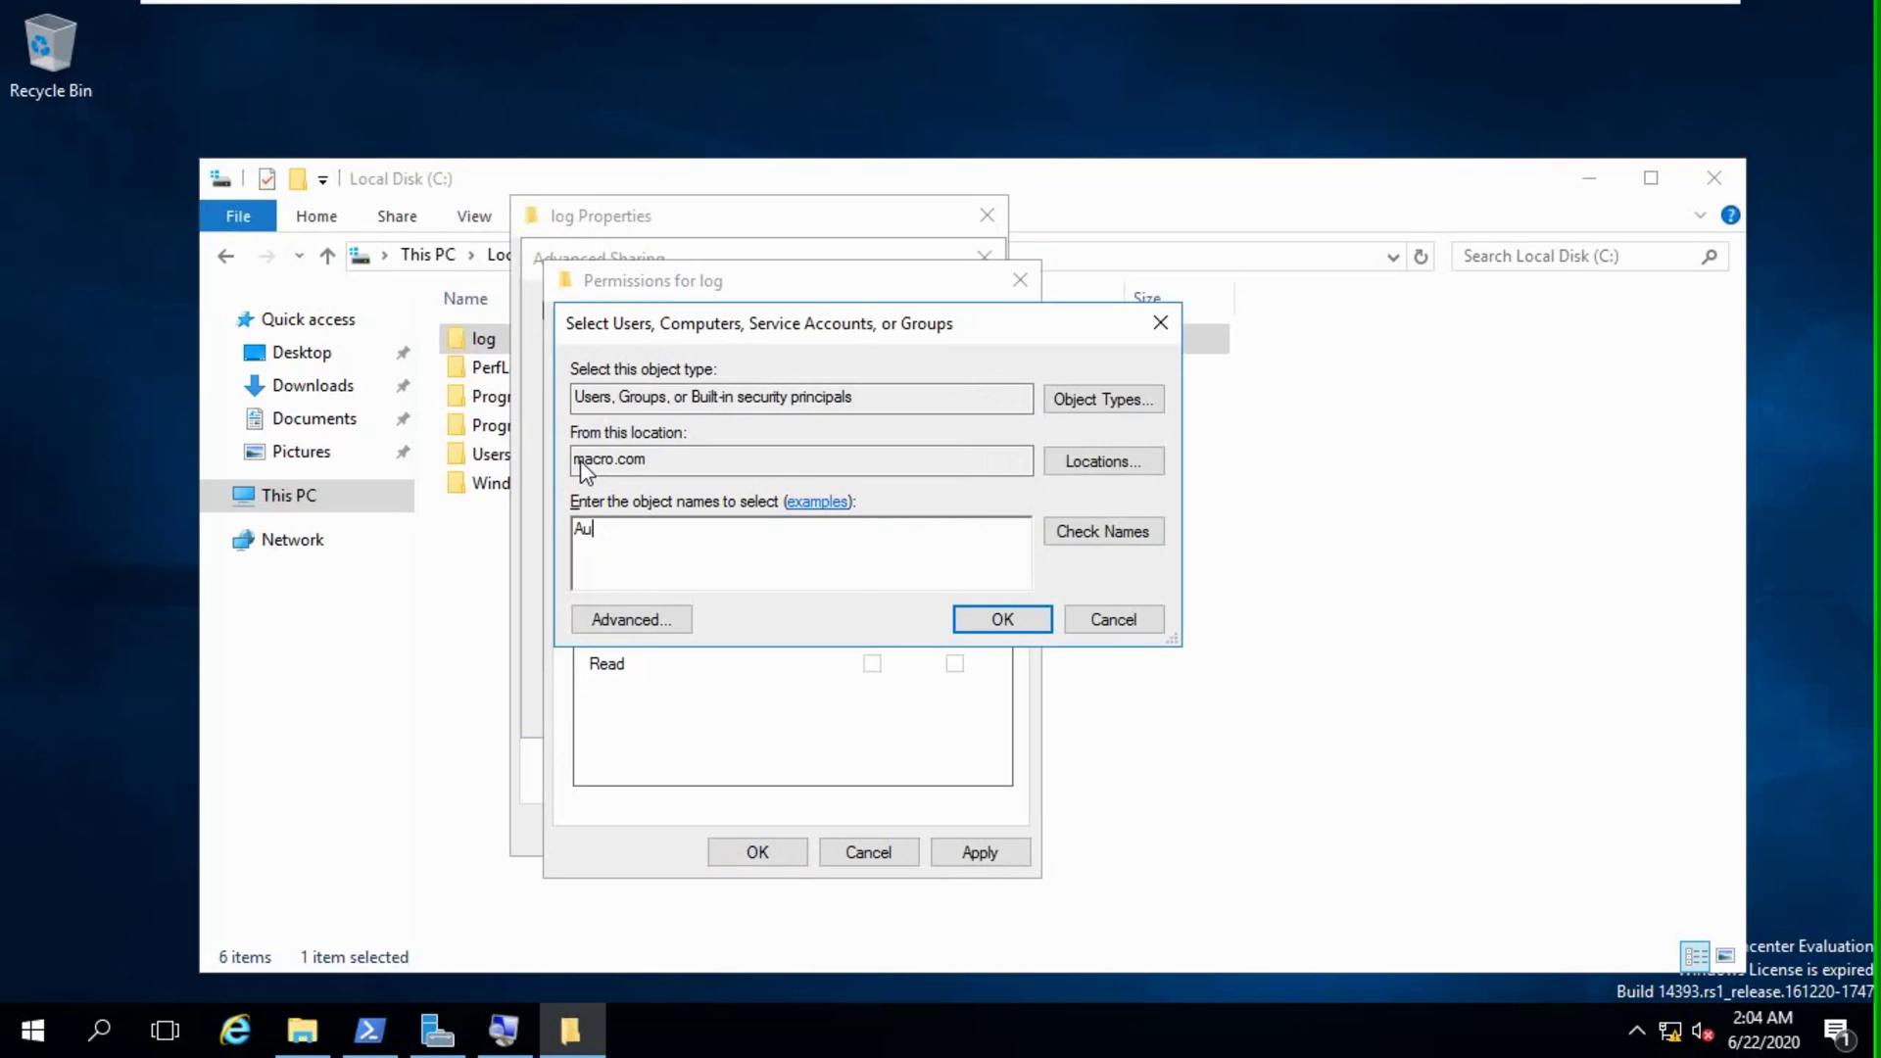
pyautogui.click(1120, 534)
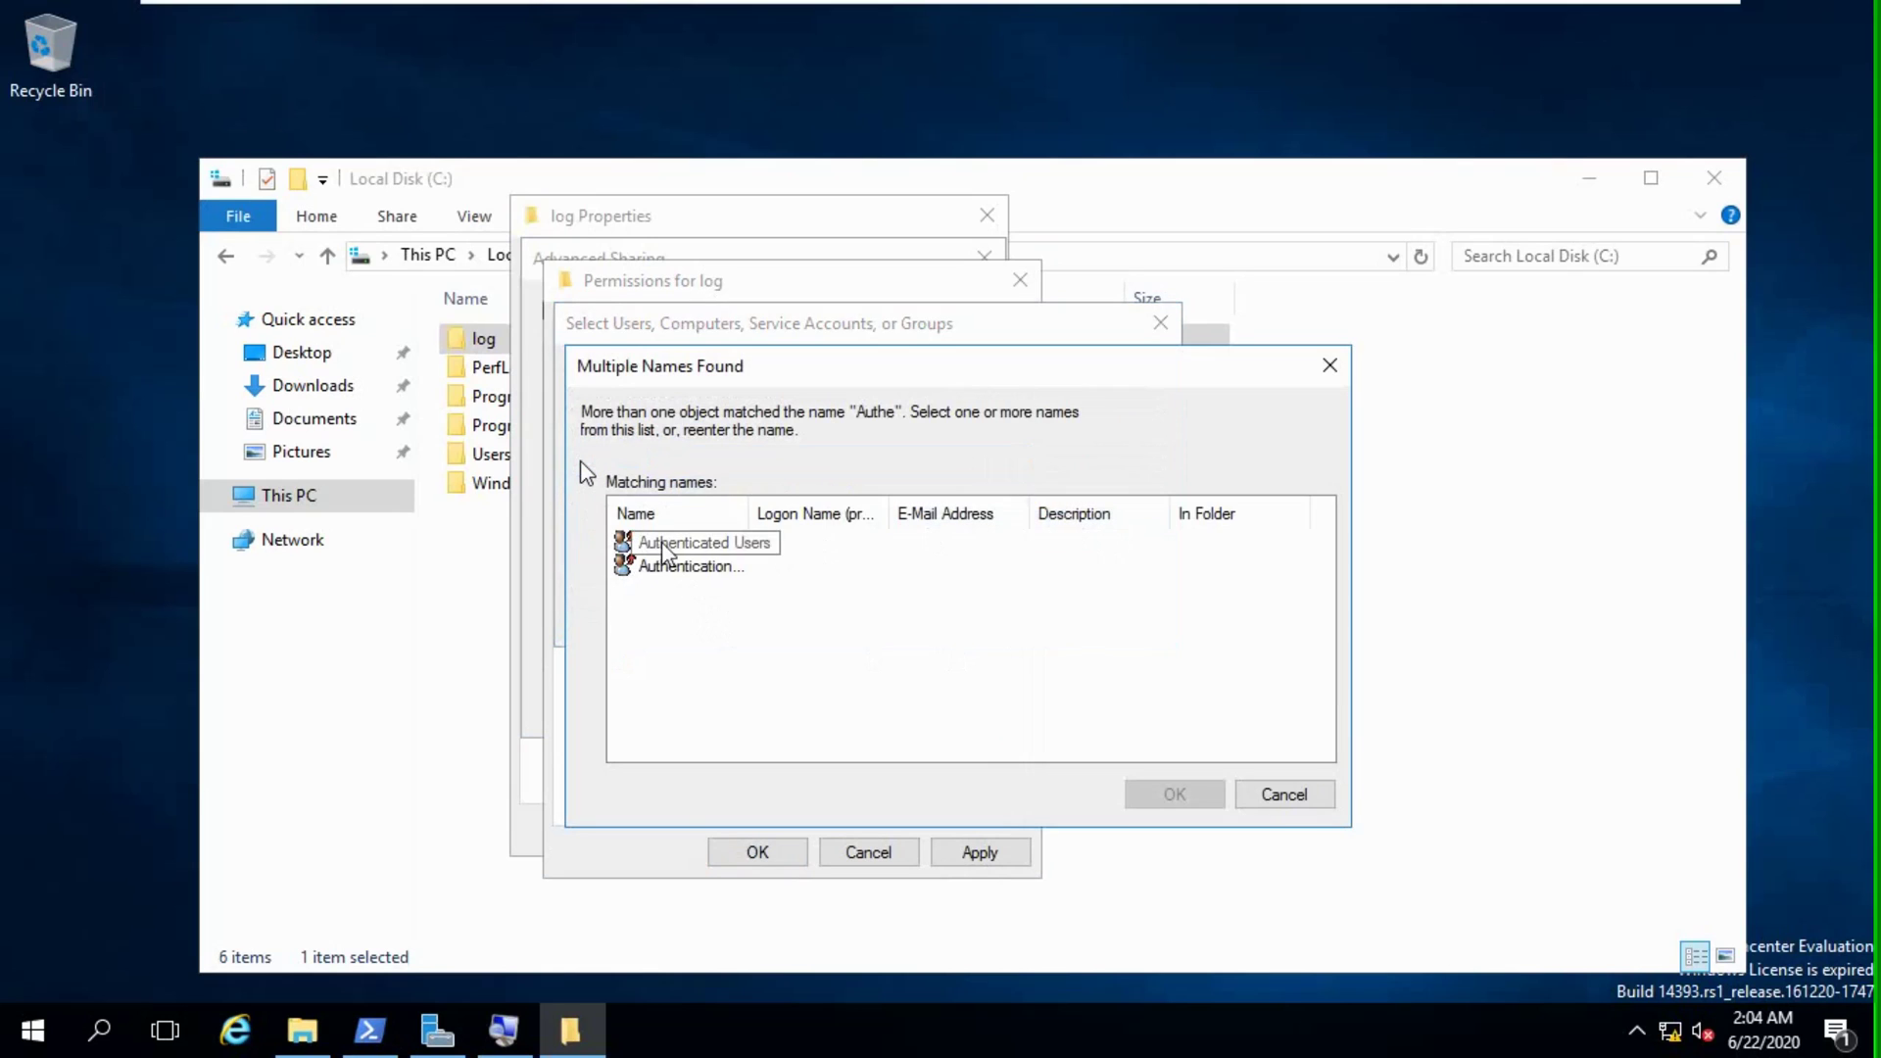
pyautogui.doubleClick(750, 509)
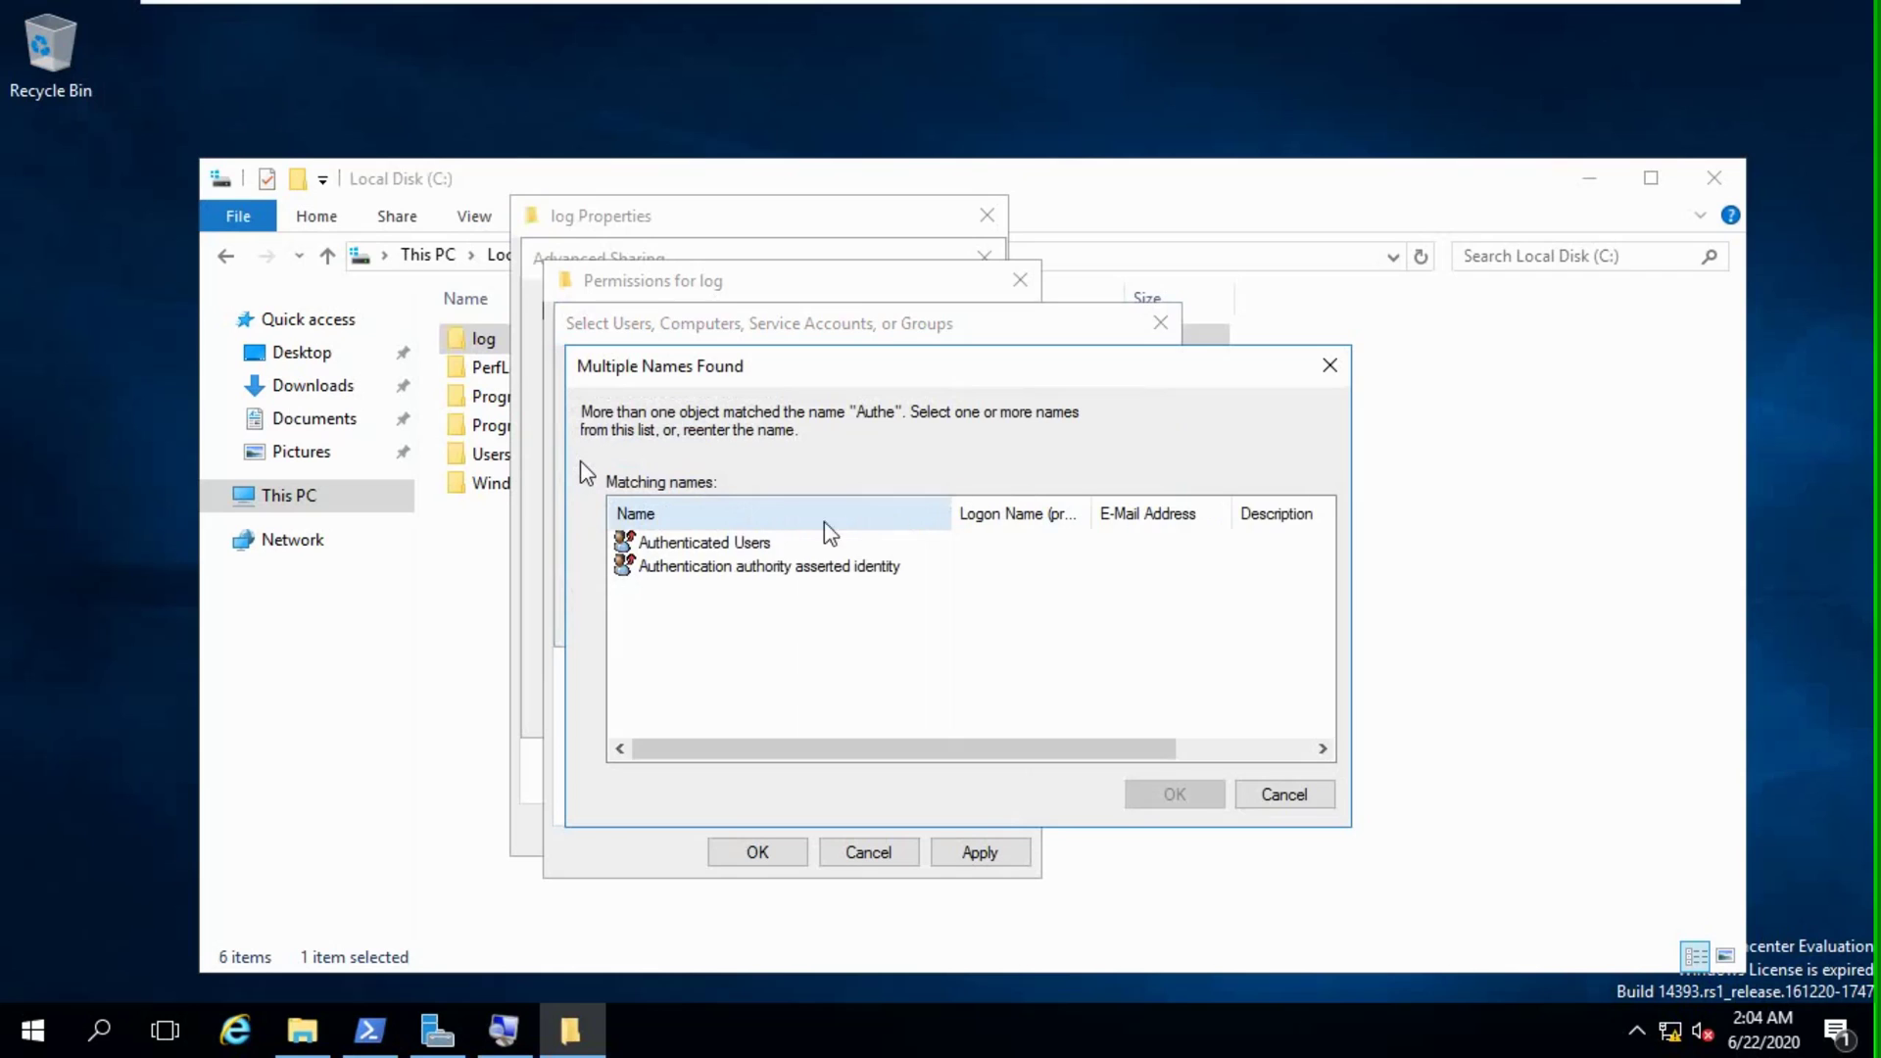
pyautogui.click(732, 541)
pyautogui.click(1142, 791)
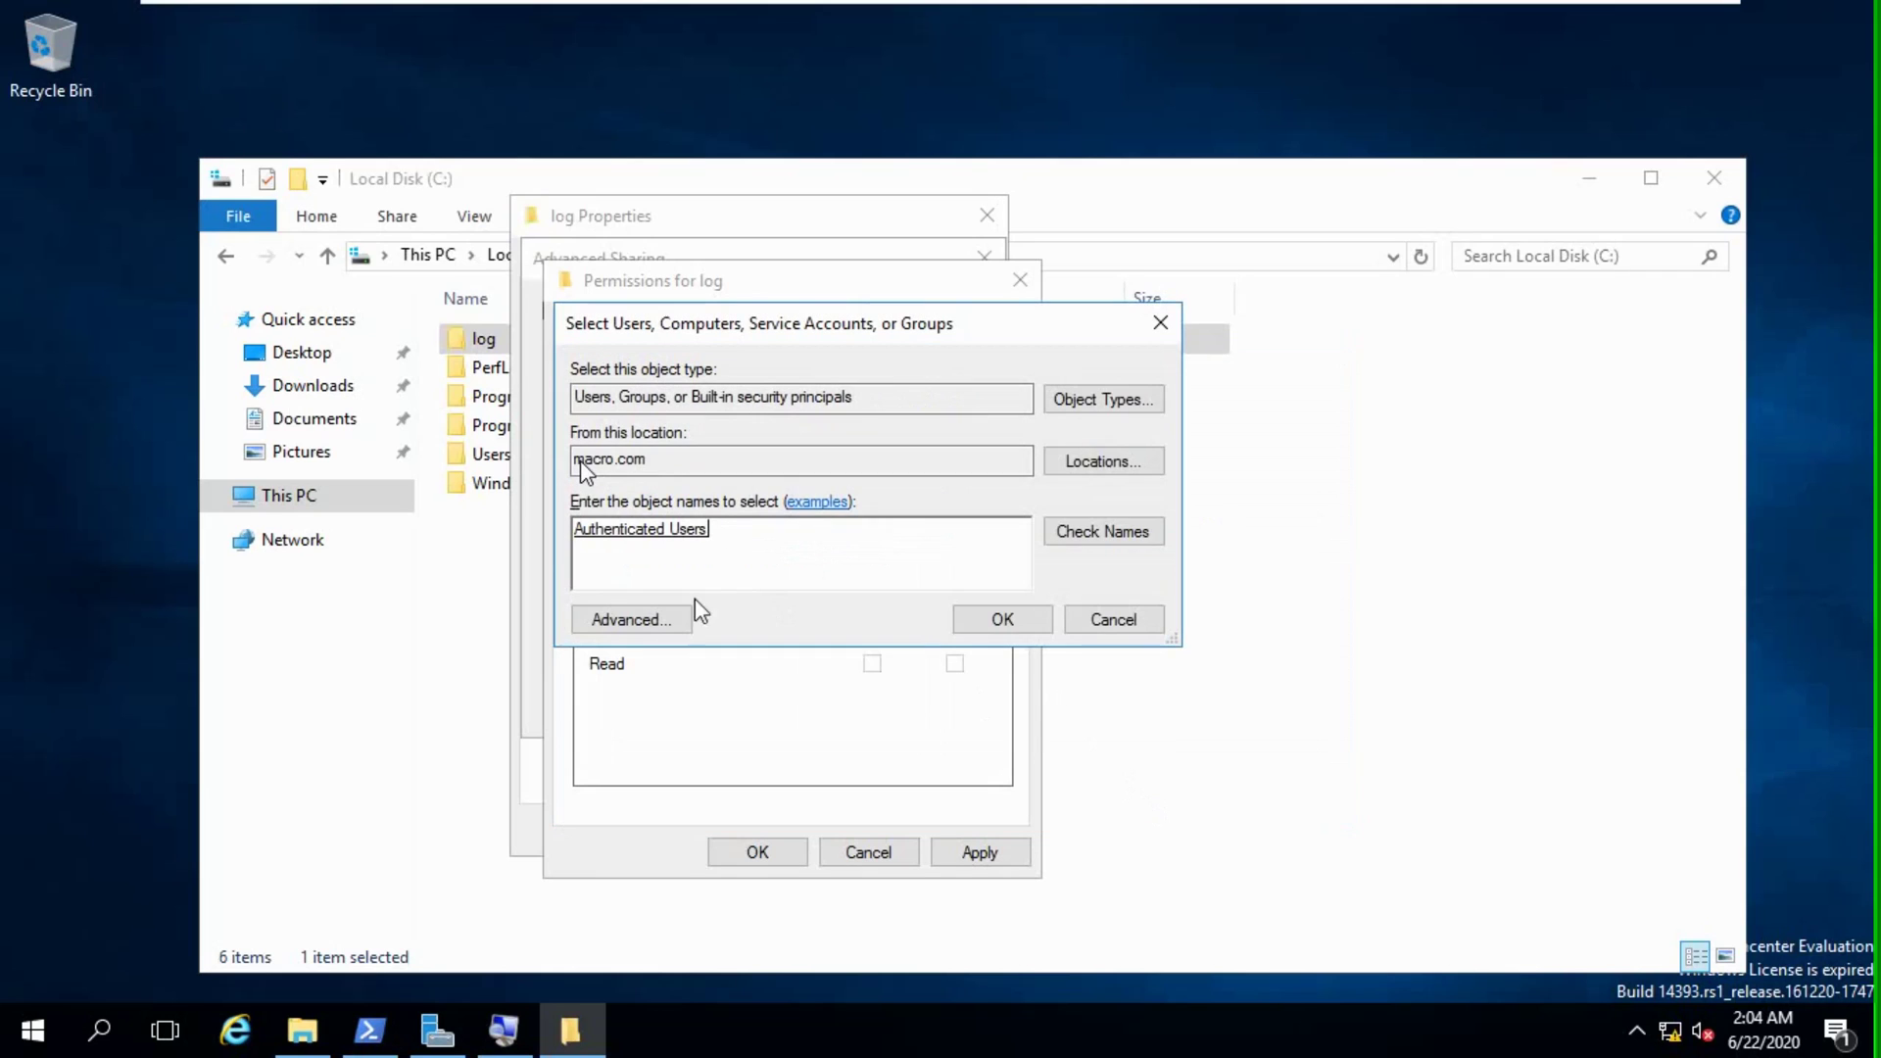
pyautogui.click(980, 621)
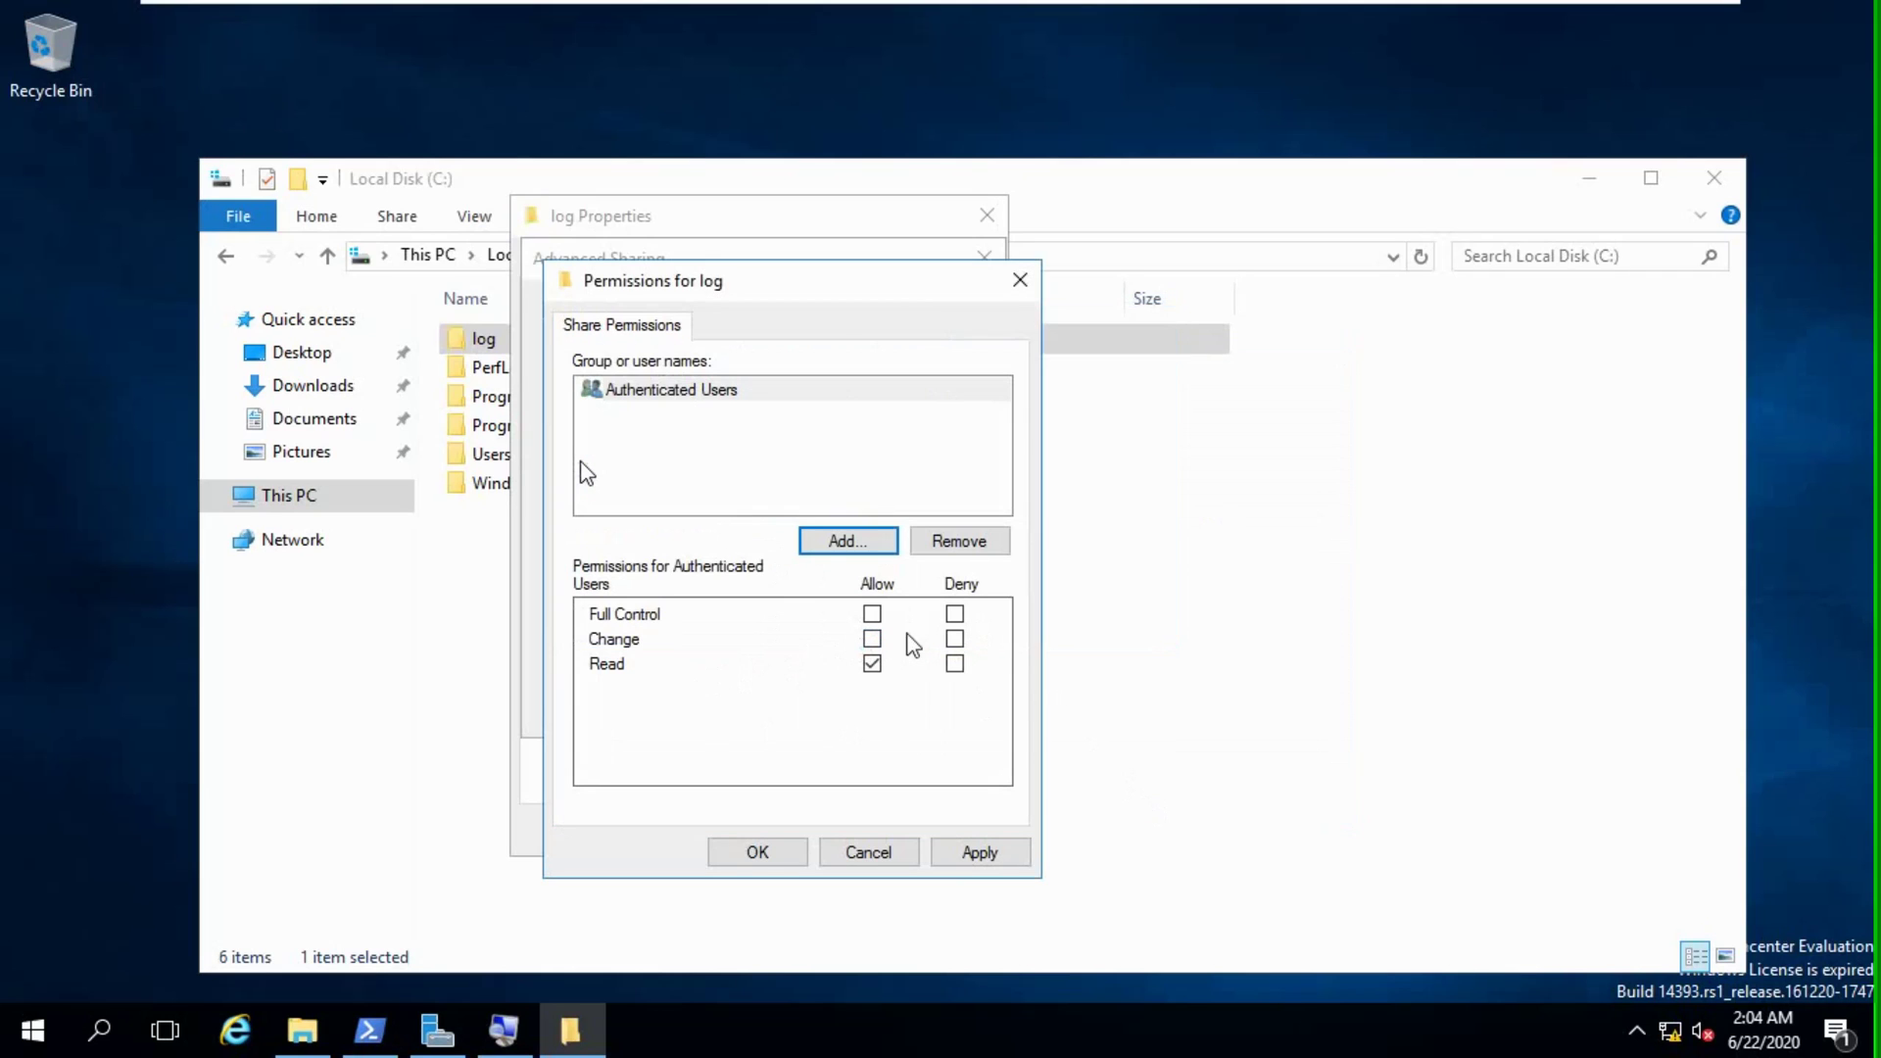
# Allow Change for Authenticated Users and confirm the share settings.
pyautogui.click(883, 639)
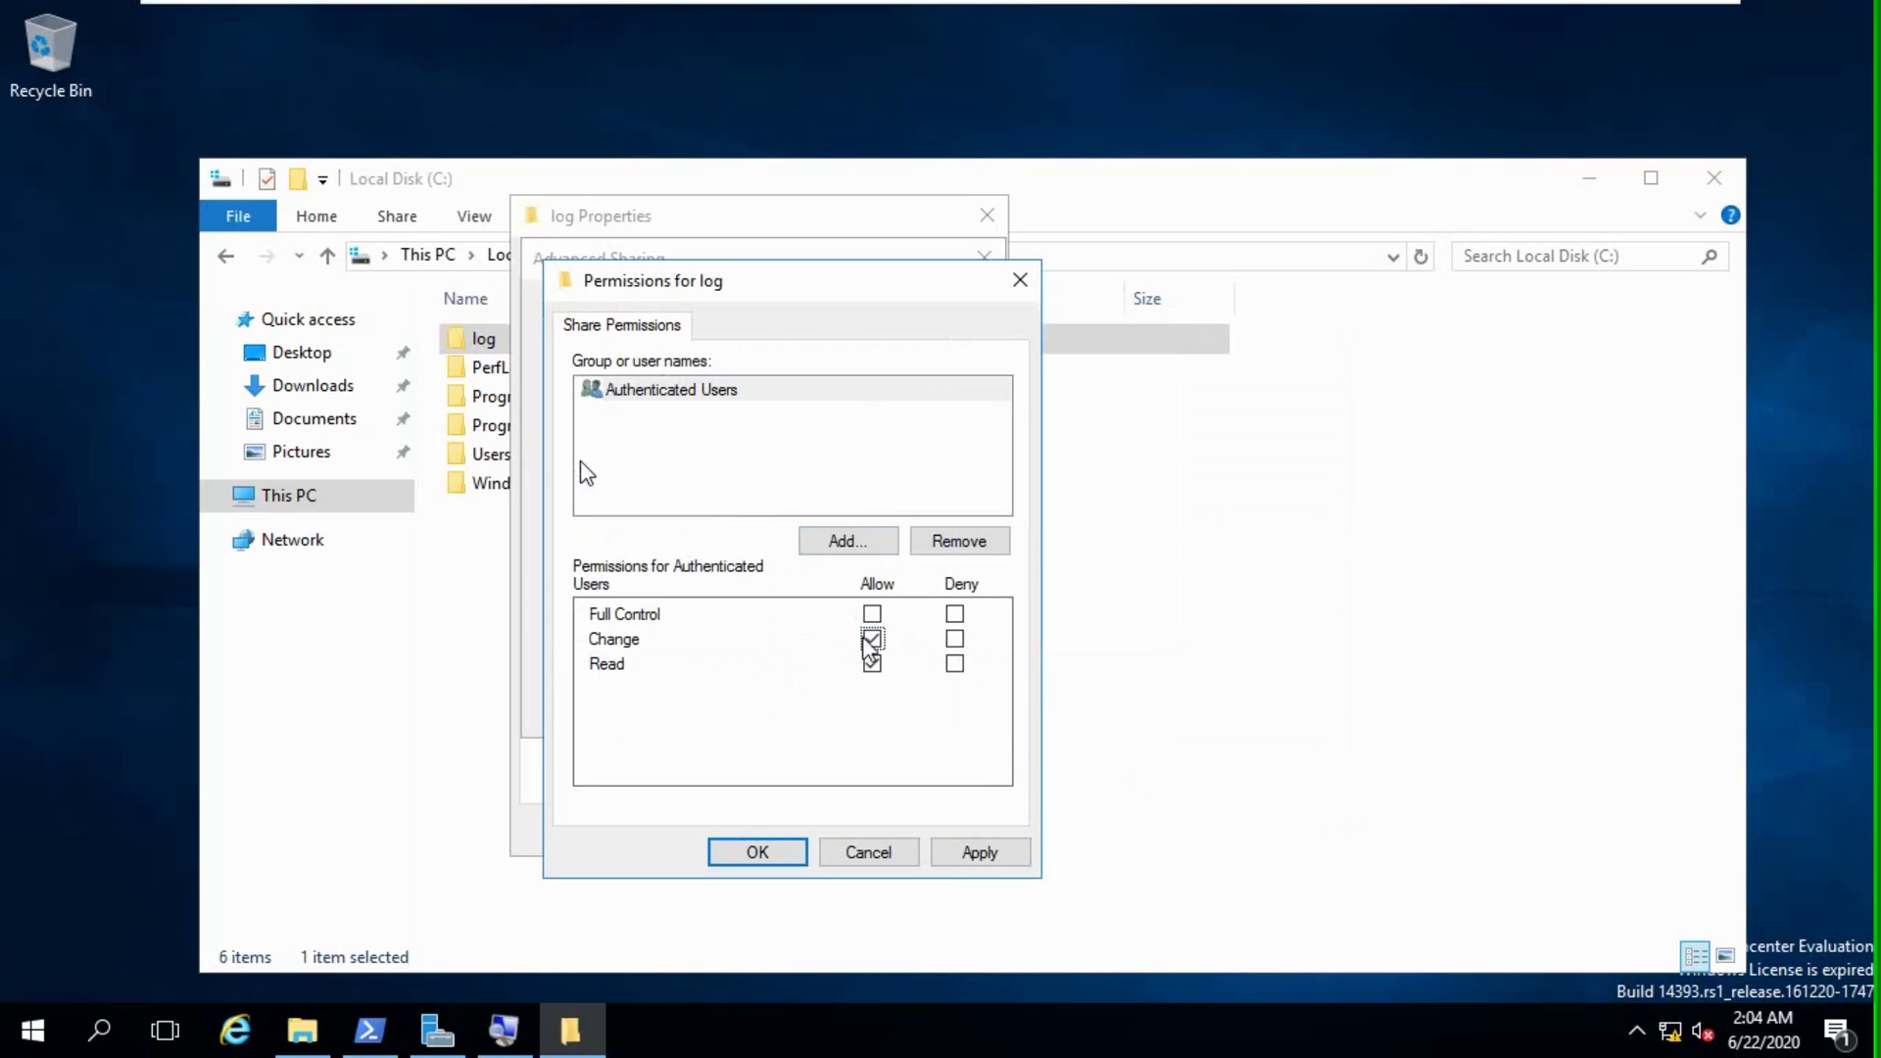
pyautogui.click(958, 850)
pyautogui.click(724, 849)
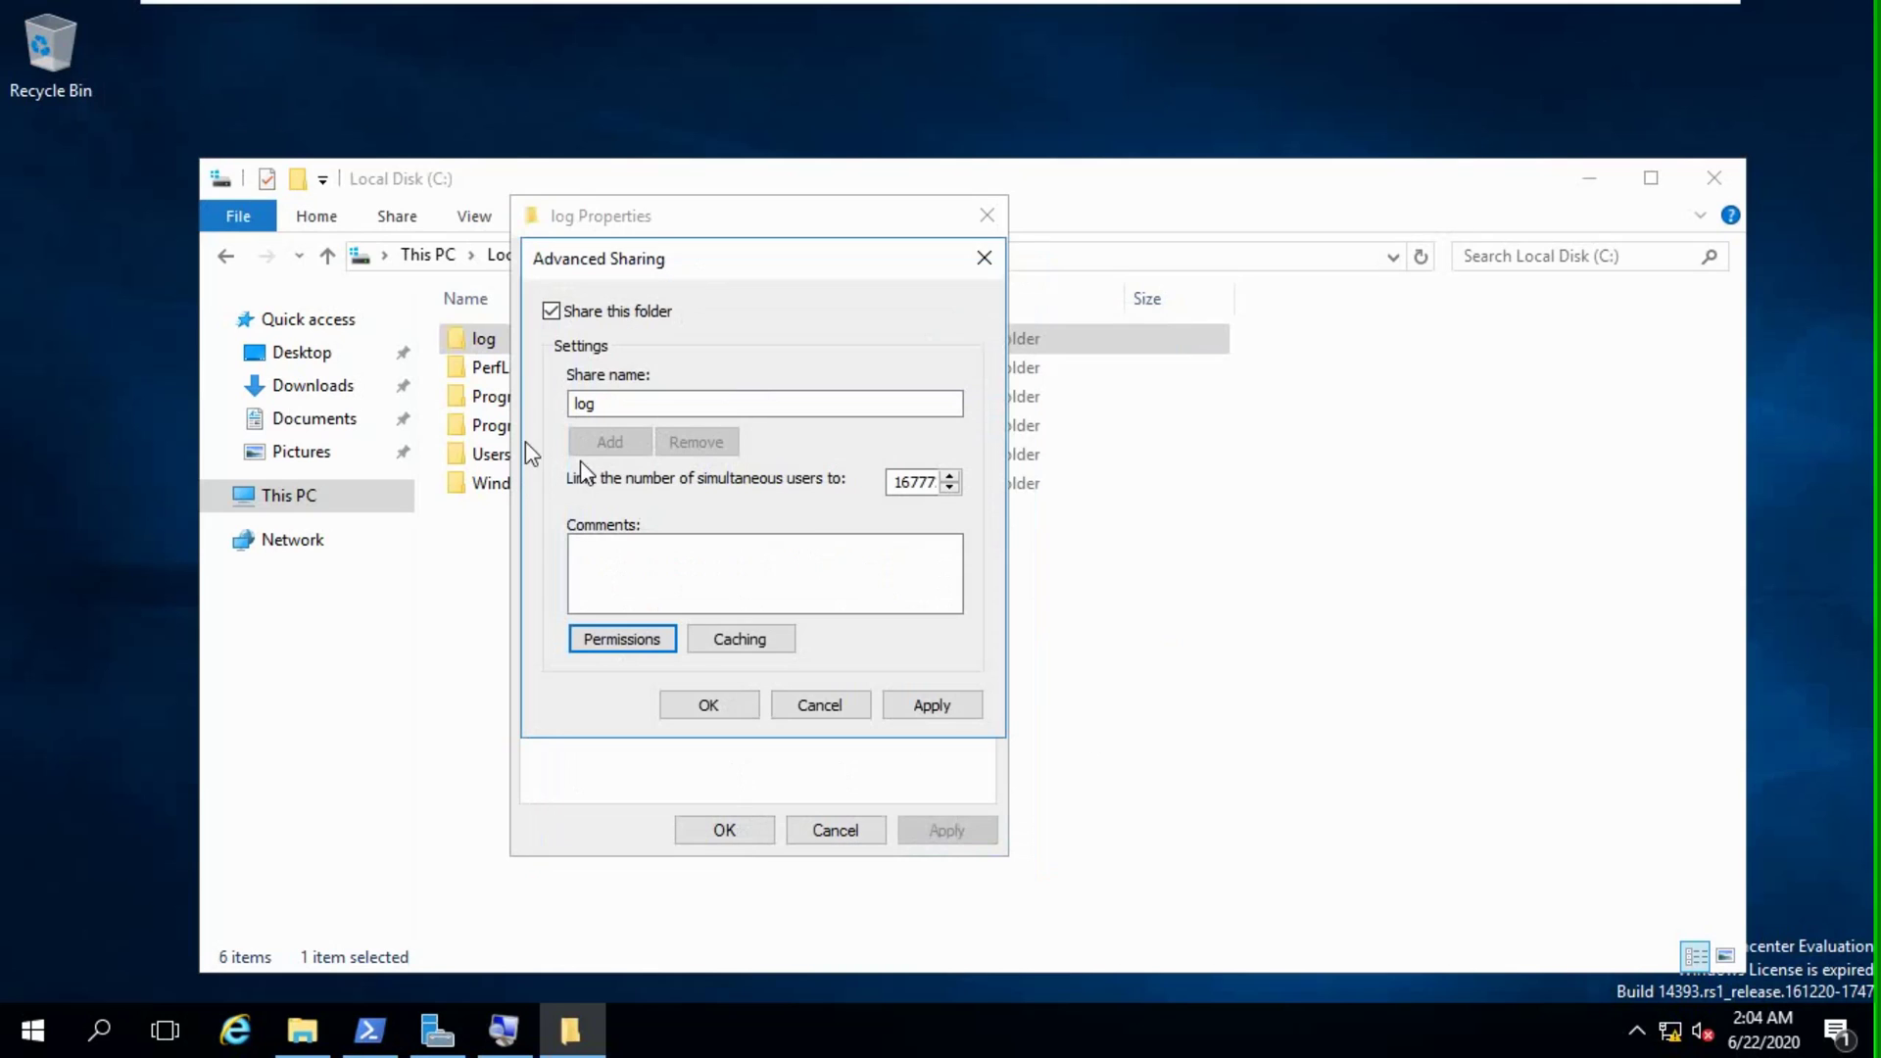
pyautogui.click(952, 713)
pyautogui.click(708, 705)
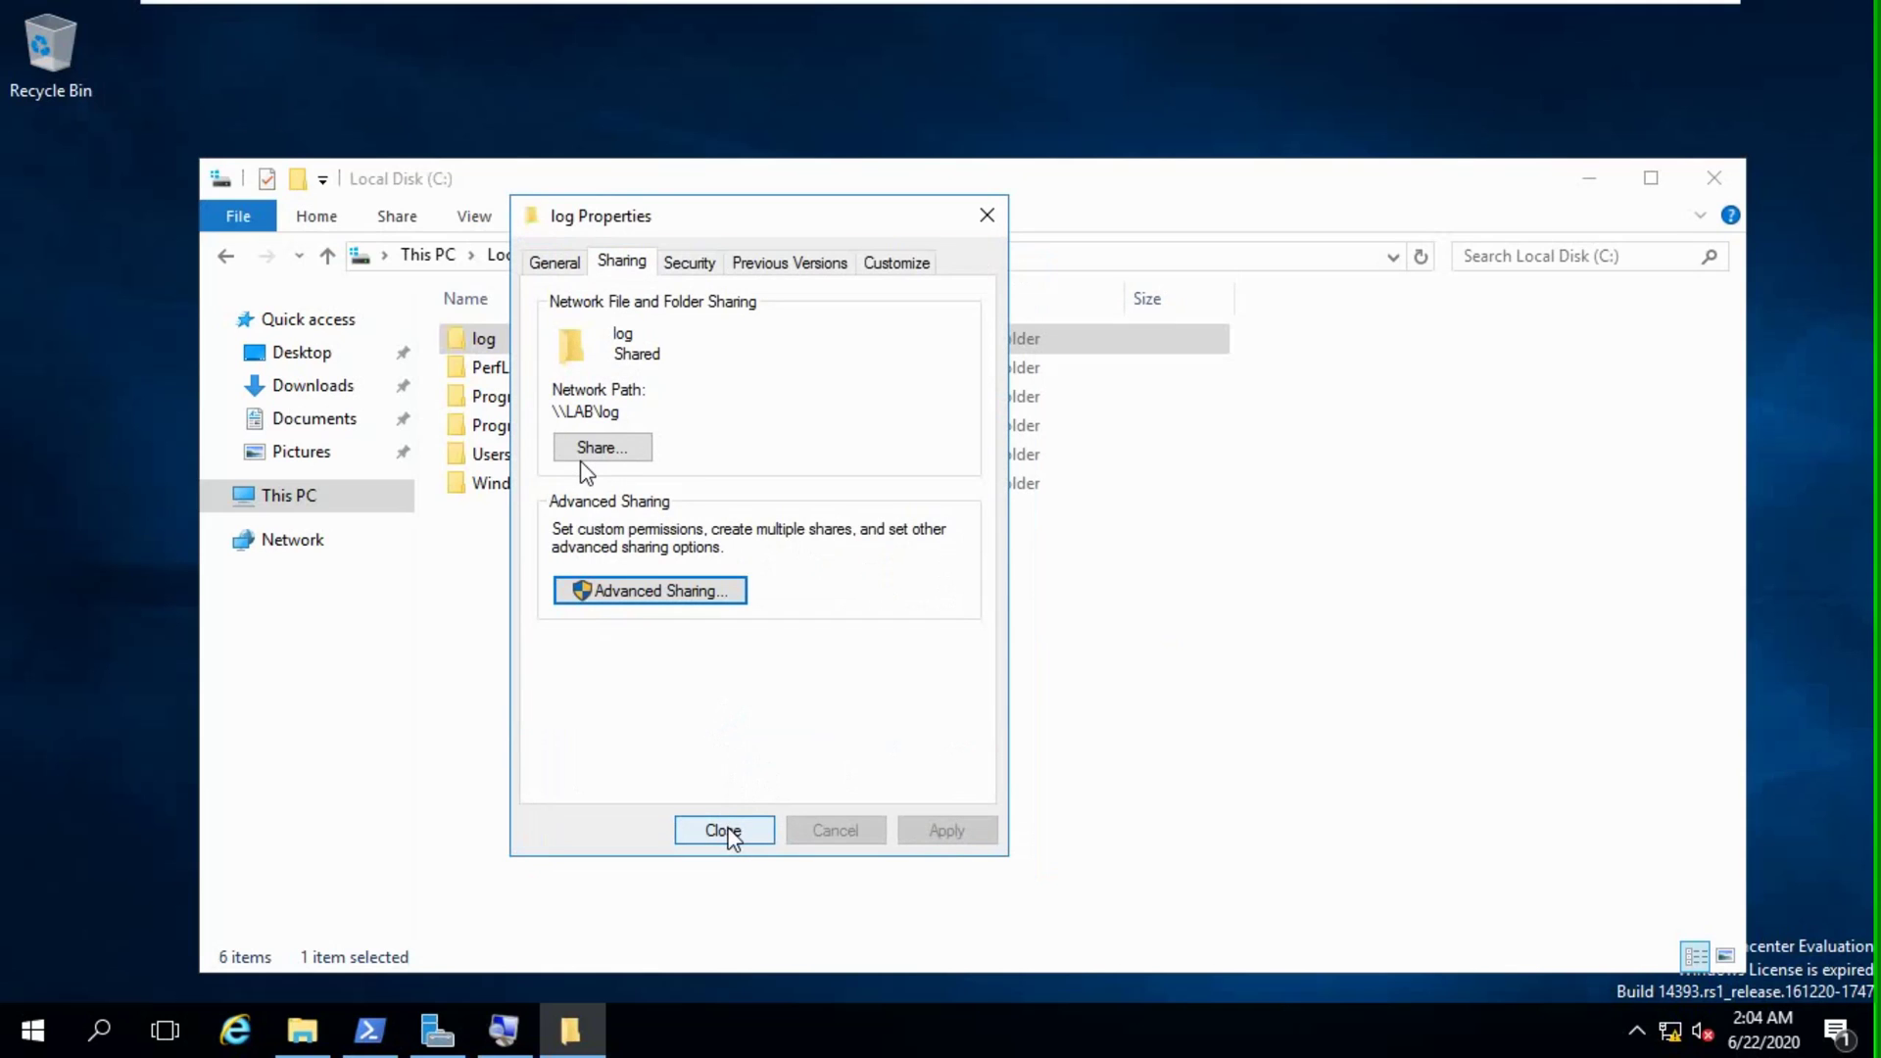
# Add Authenticated Users to the log folder's security permissions.
pyautogui.click(690, 265)
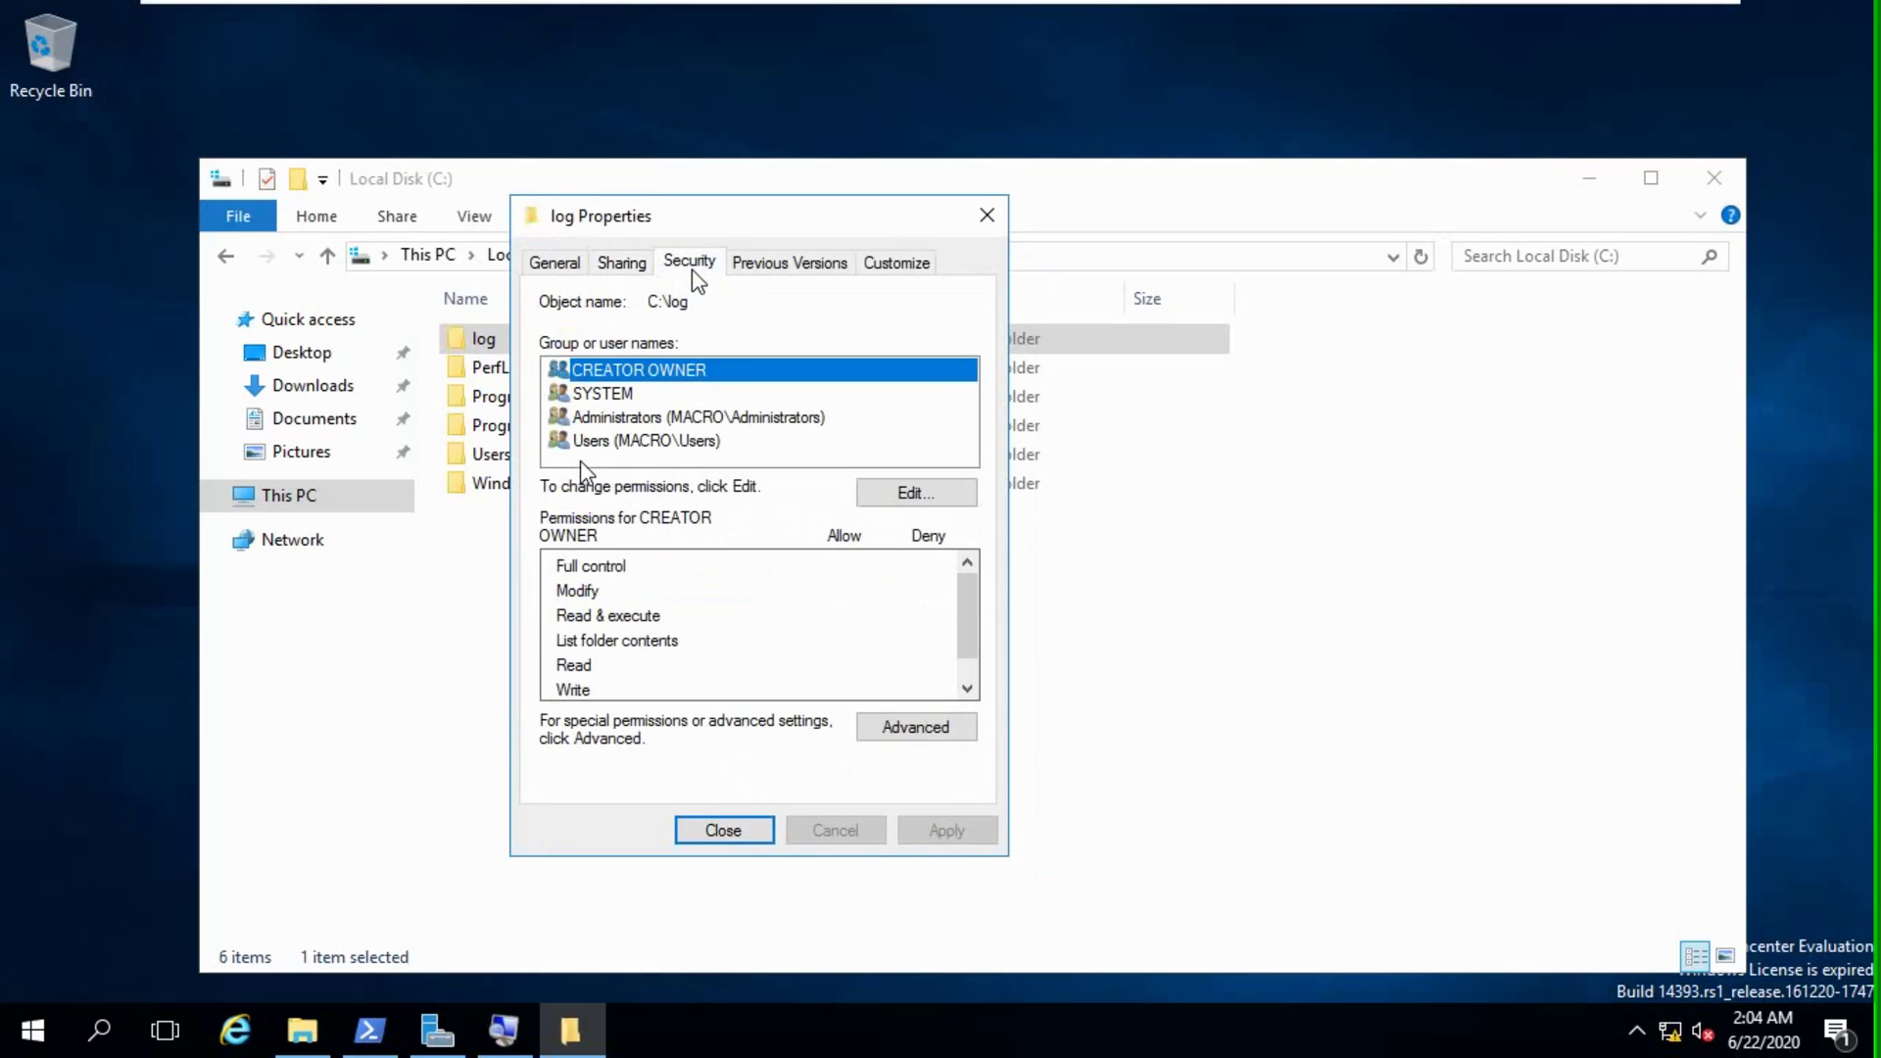
pyautogui.click(891, 495)
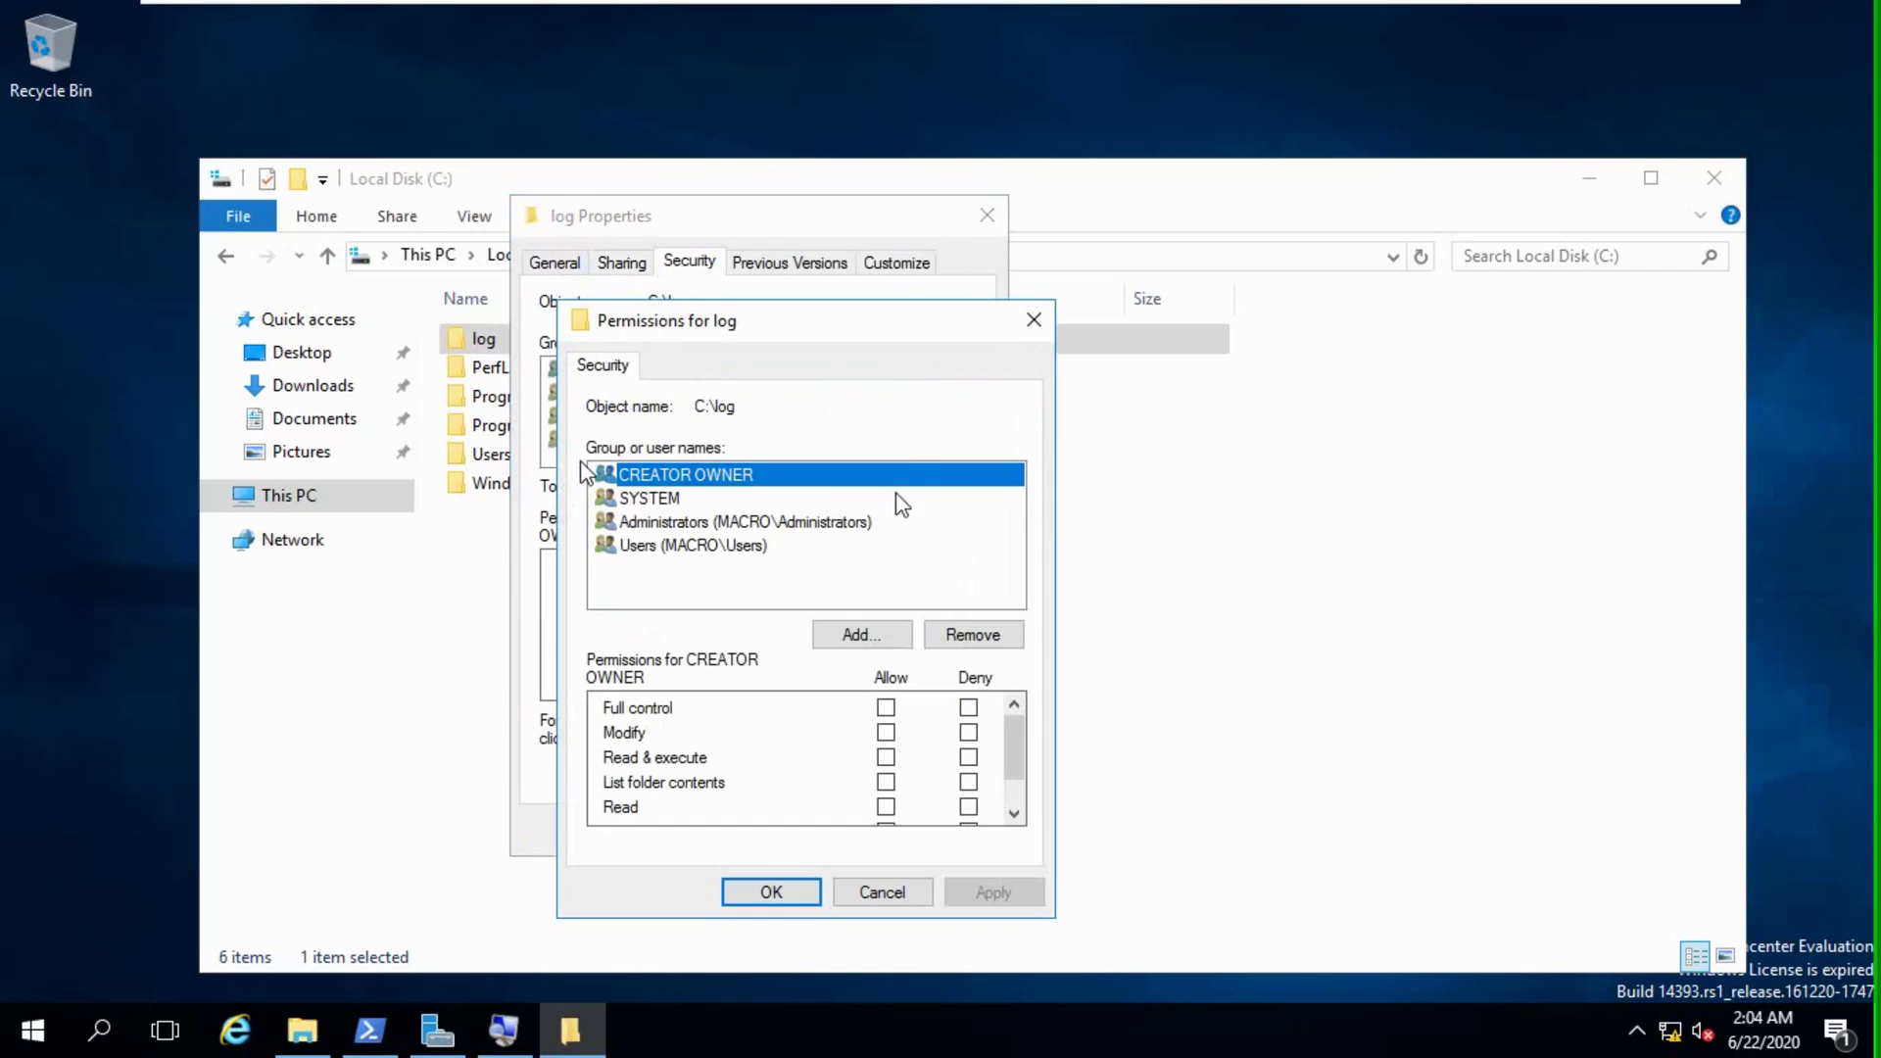
pyautogui.click(877, 635)
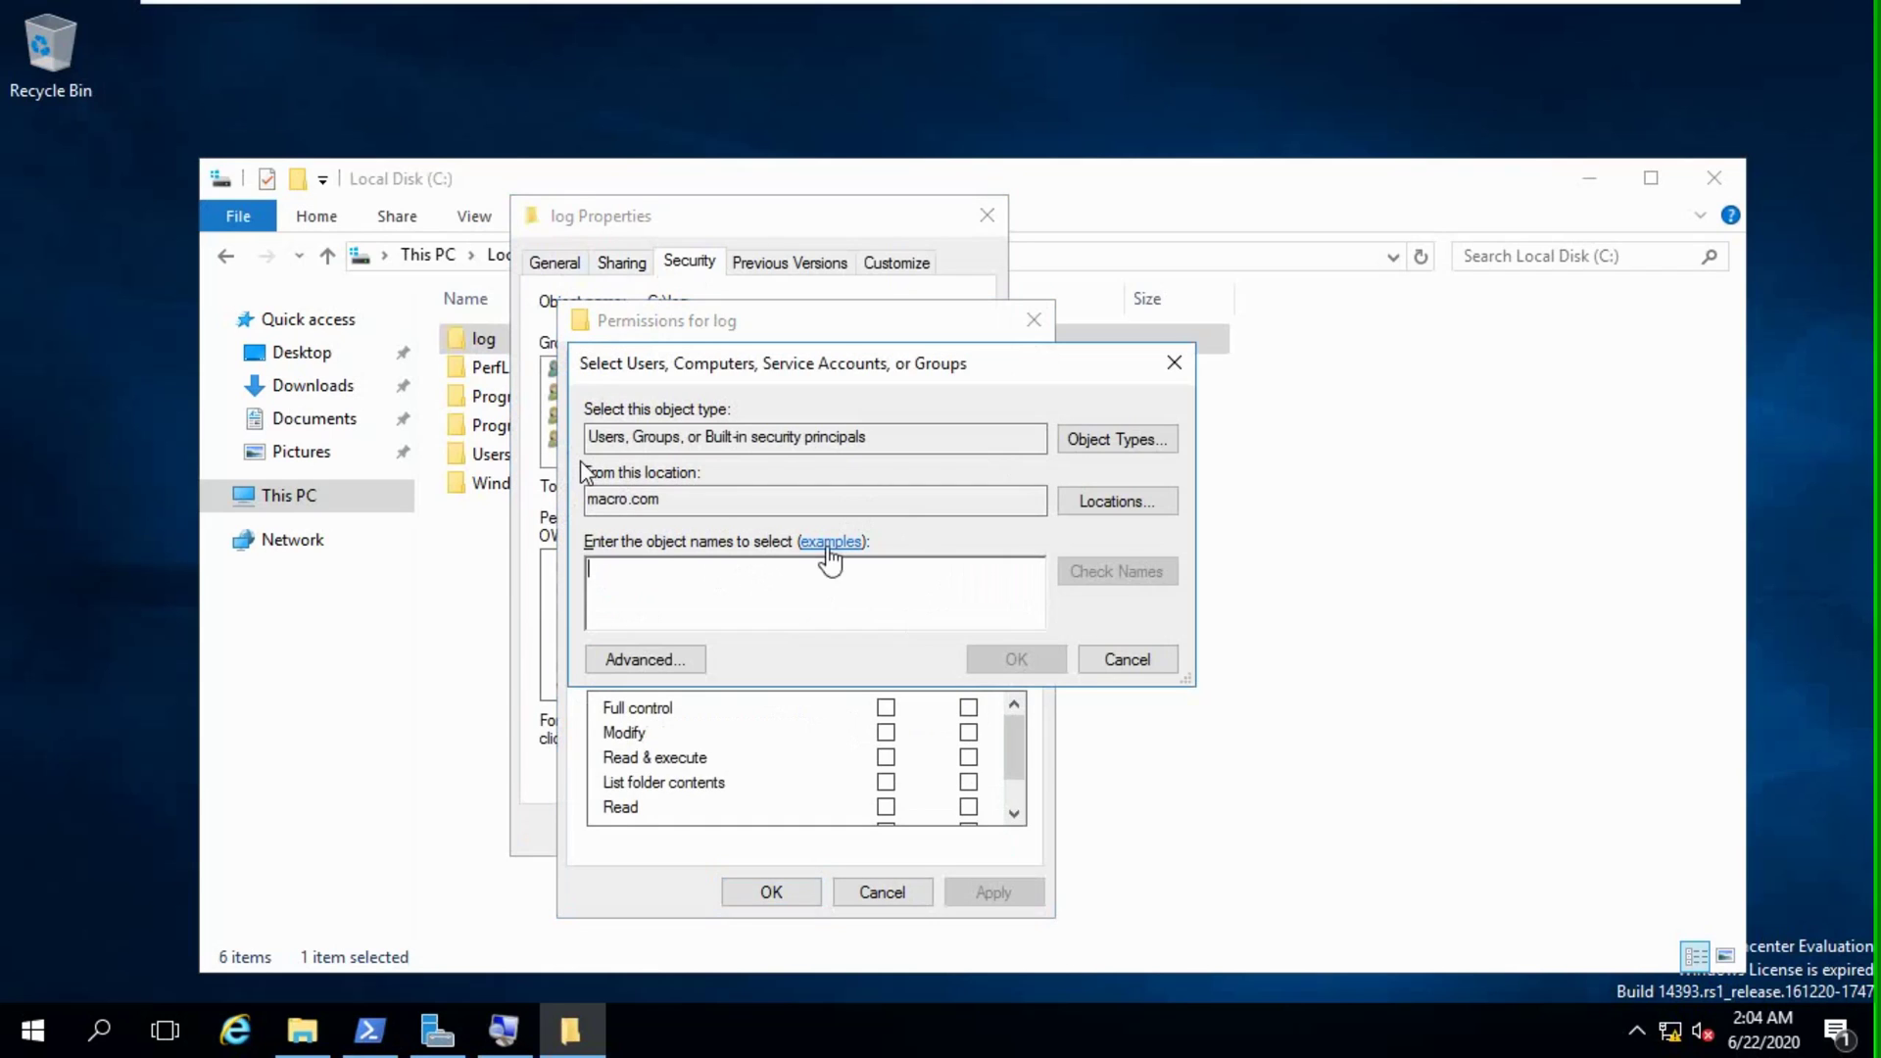
pyautogui.write('Authen')
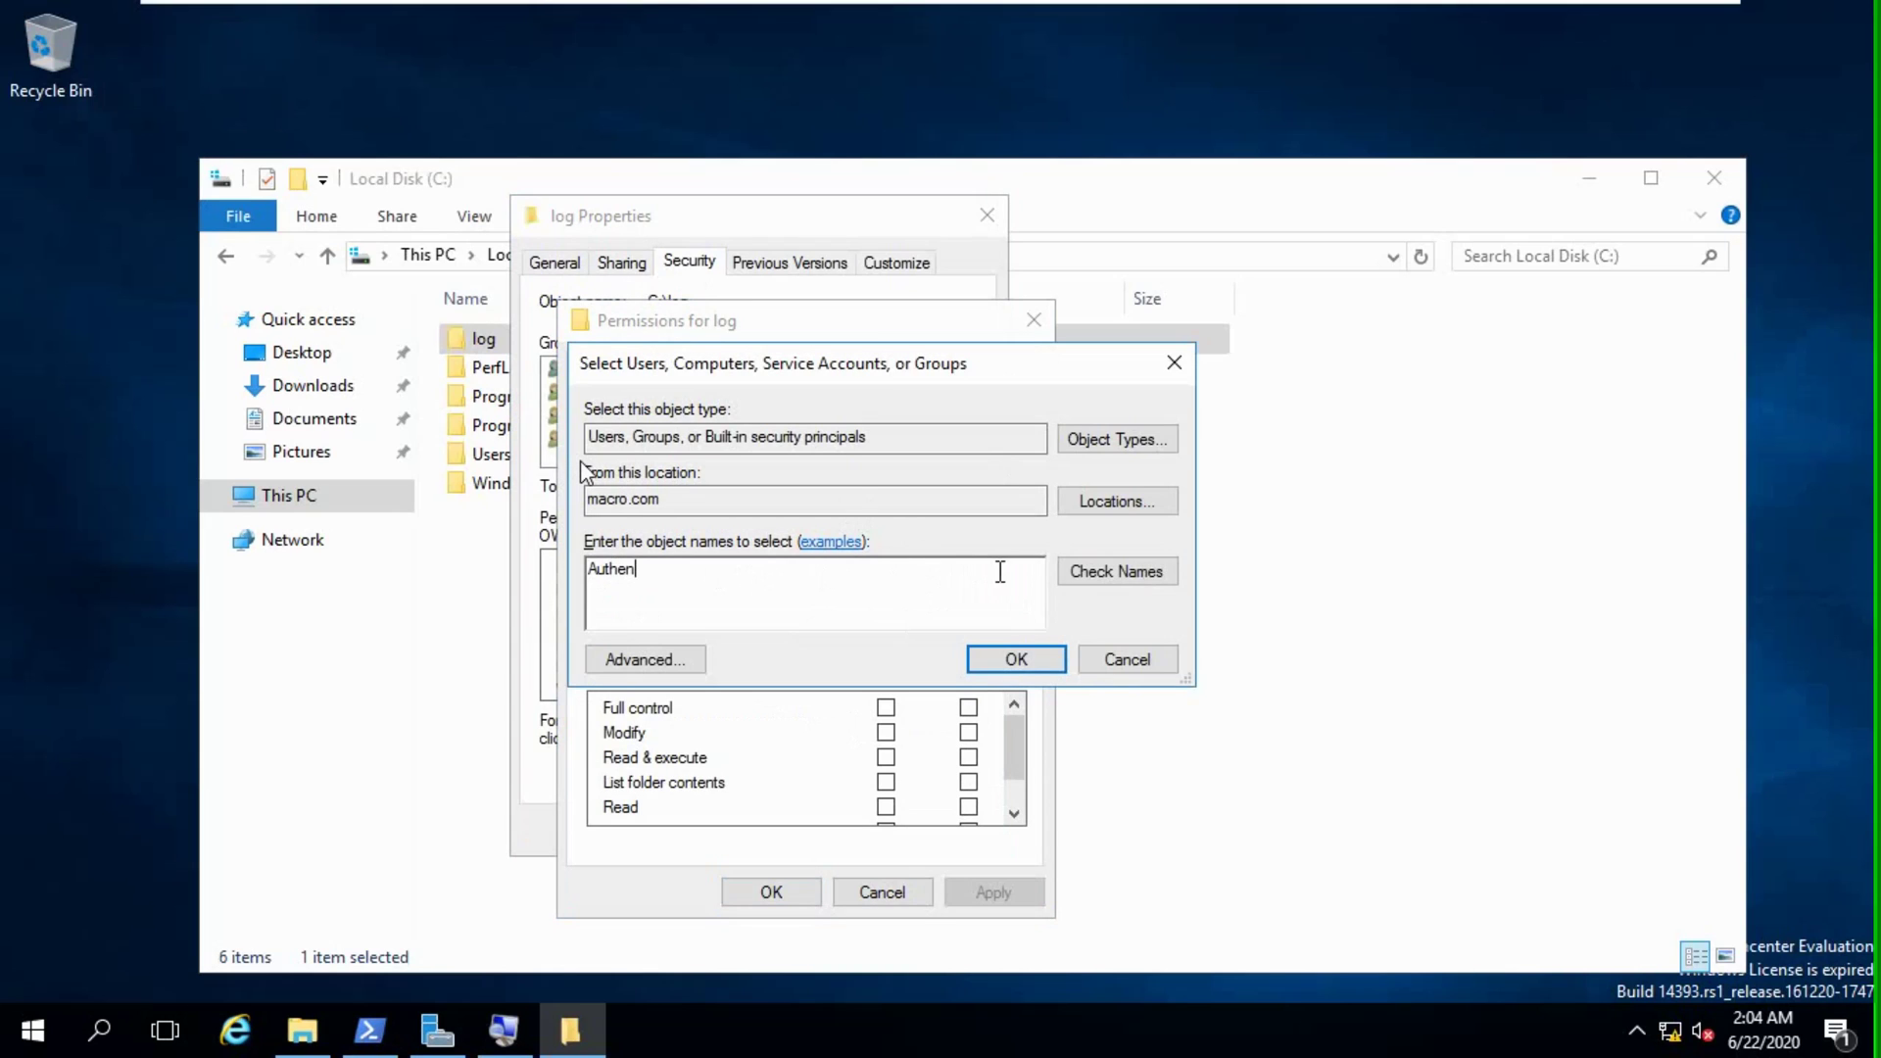
pyautogui.click(1117, 571)
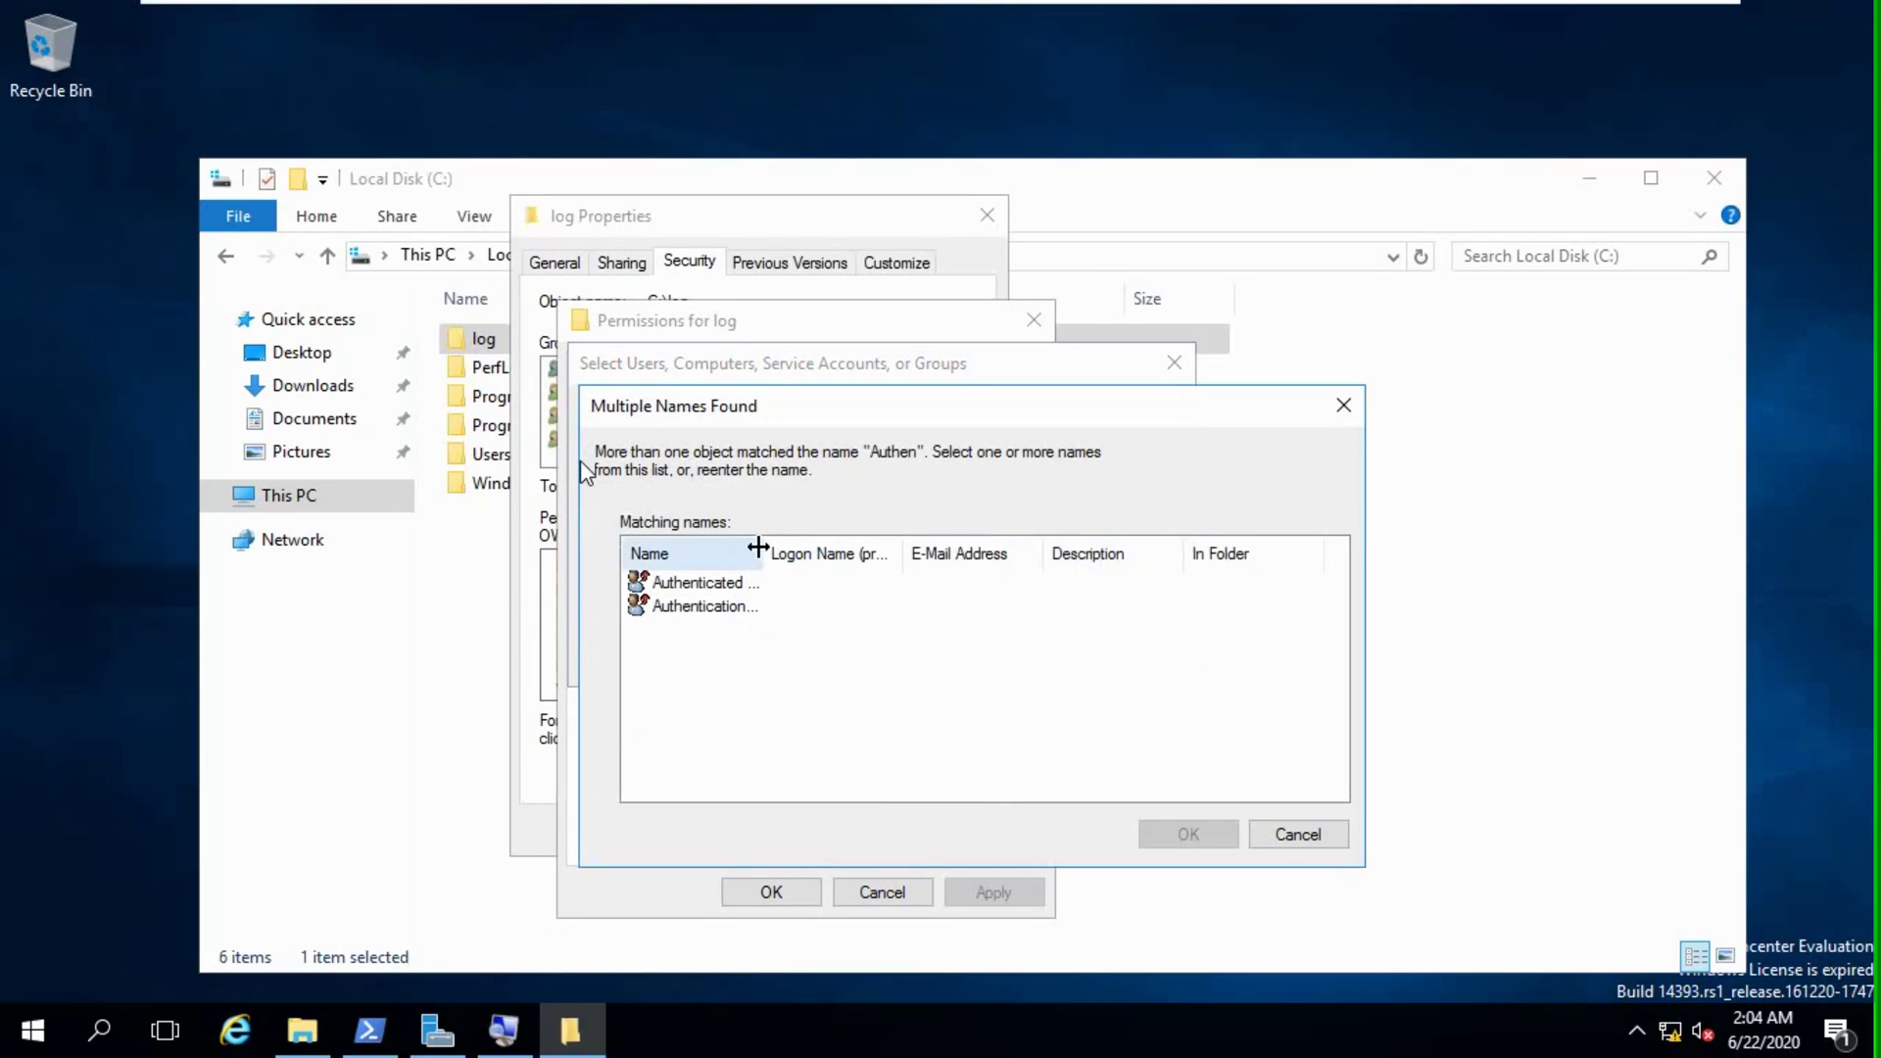
pyautogui.doubleClick(760, 547)
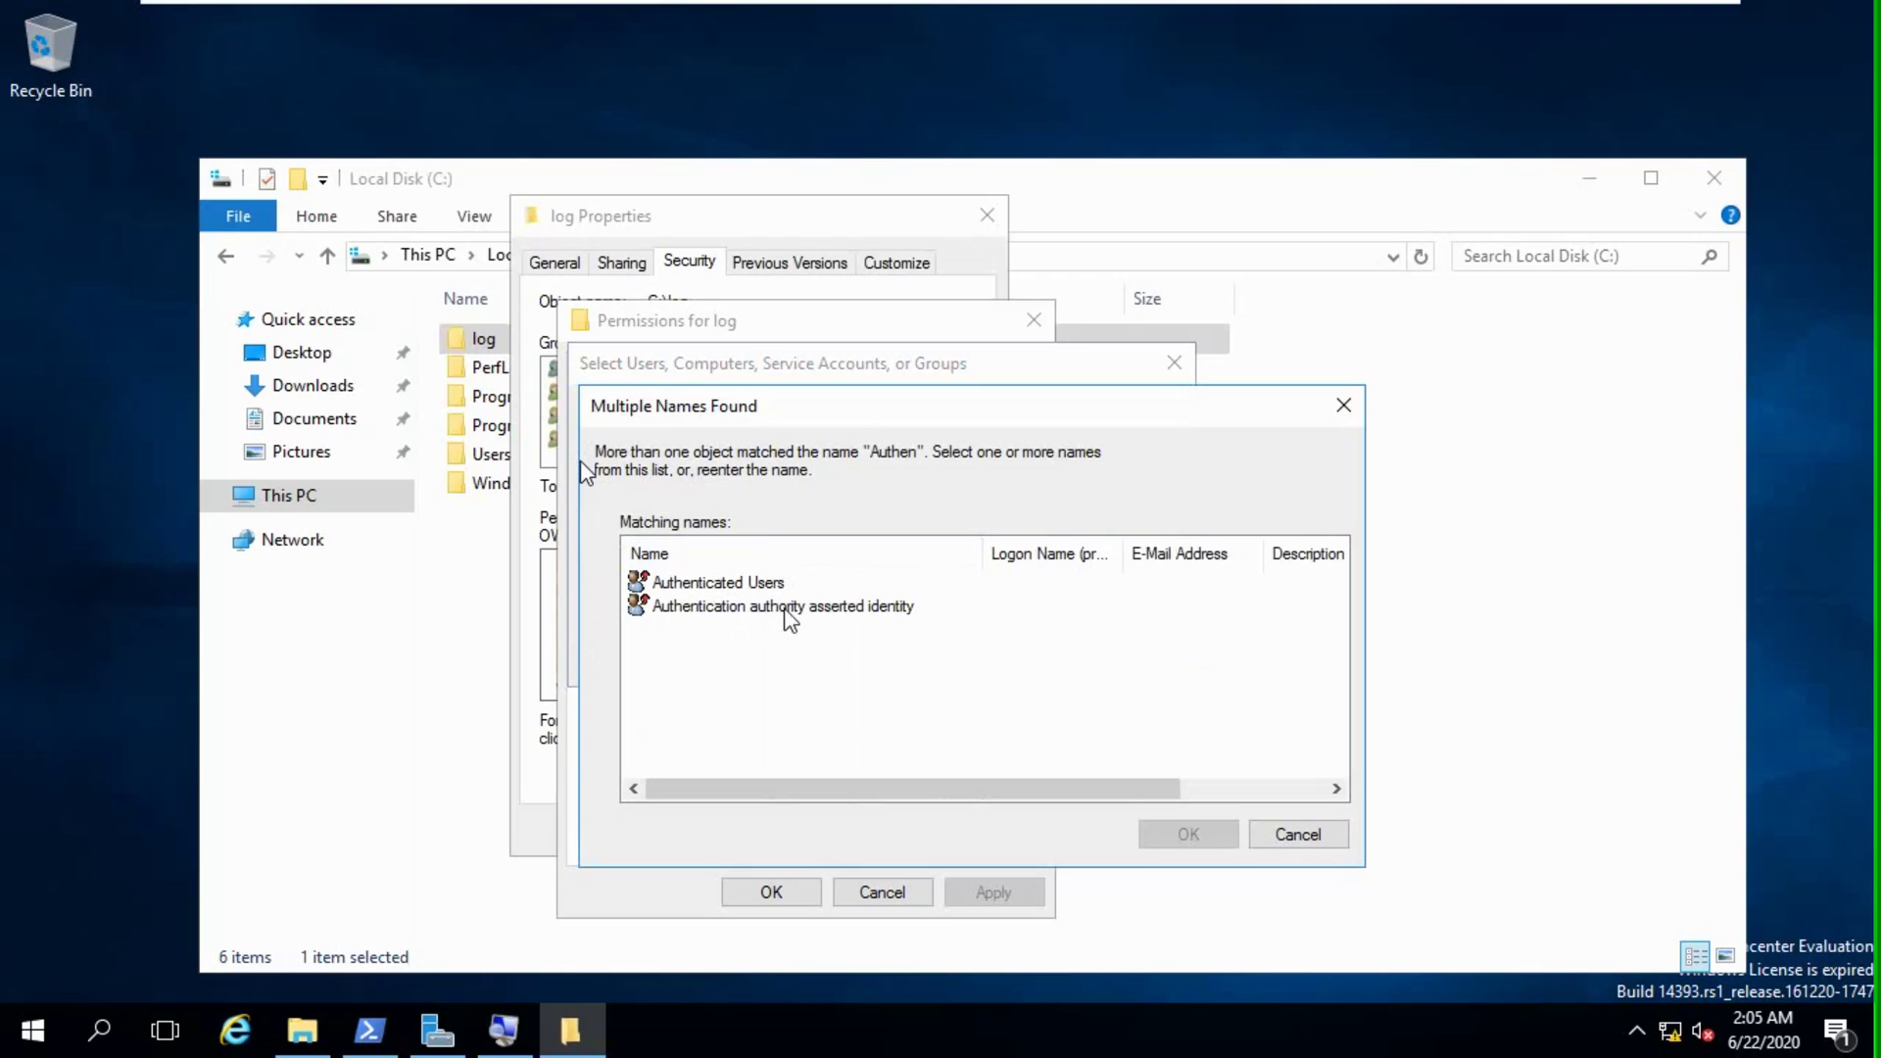
pyautogui.click(744, 584)
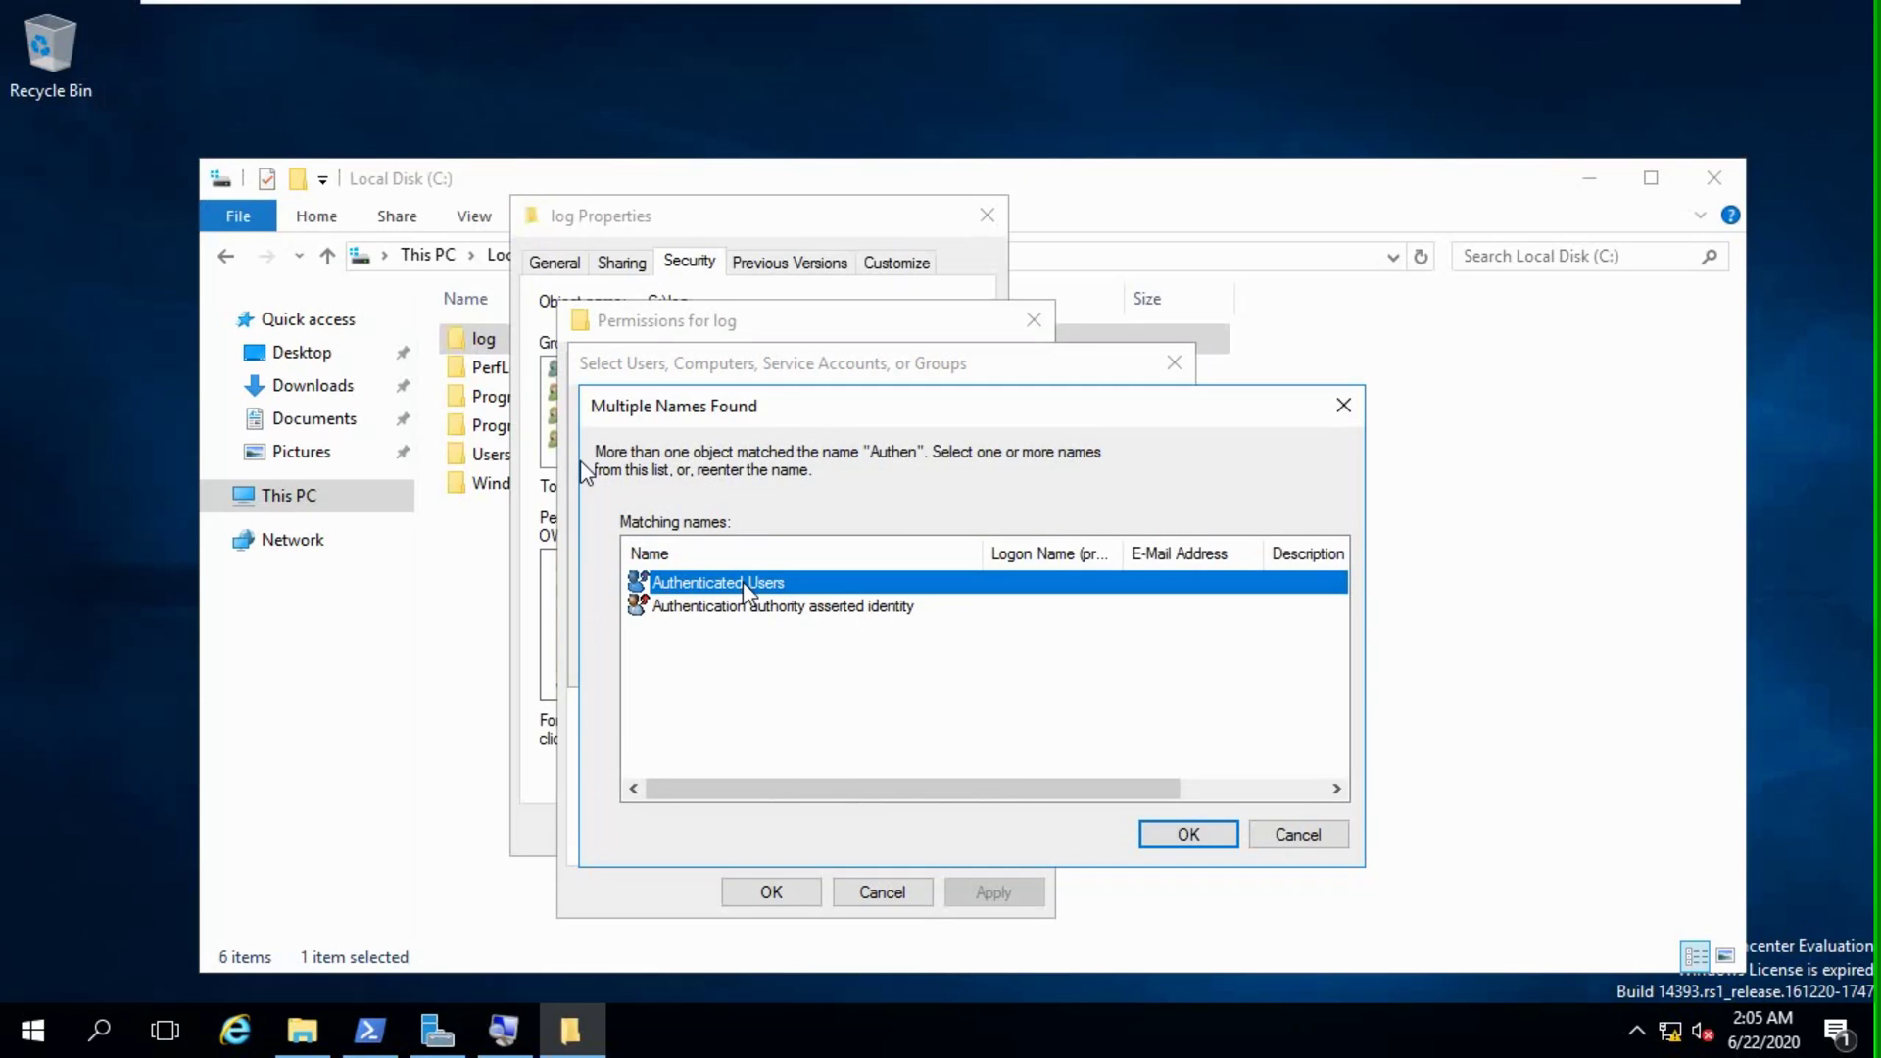
pyautogui.click(1171, 838)
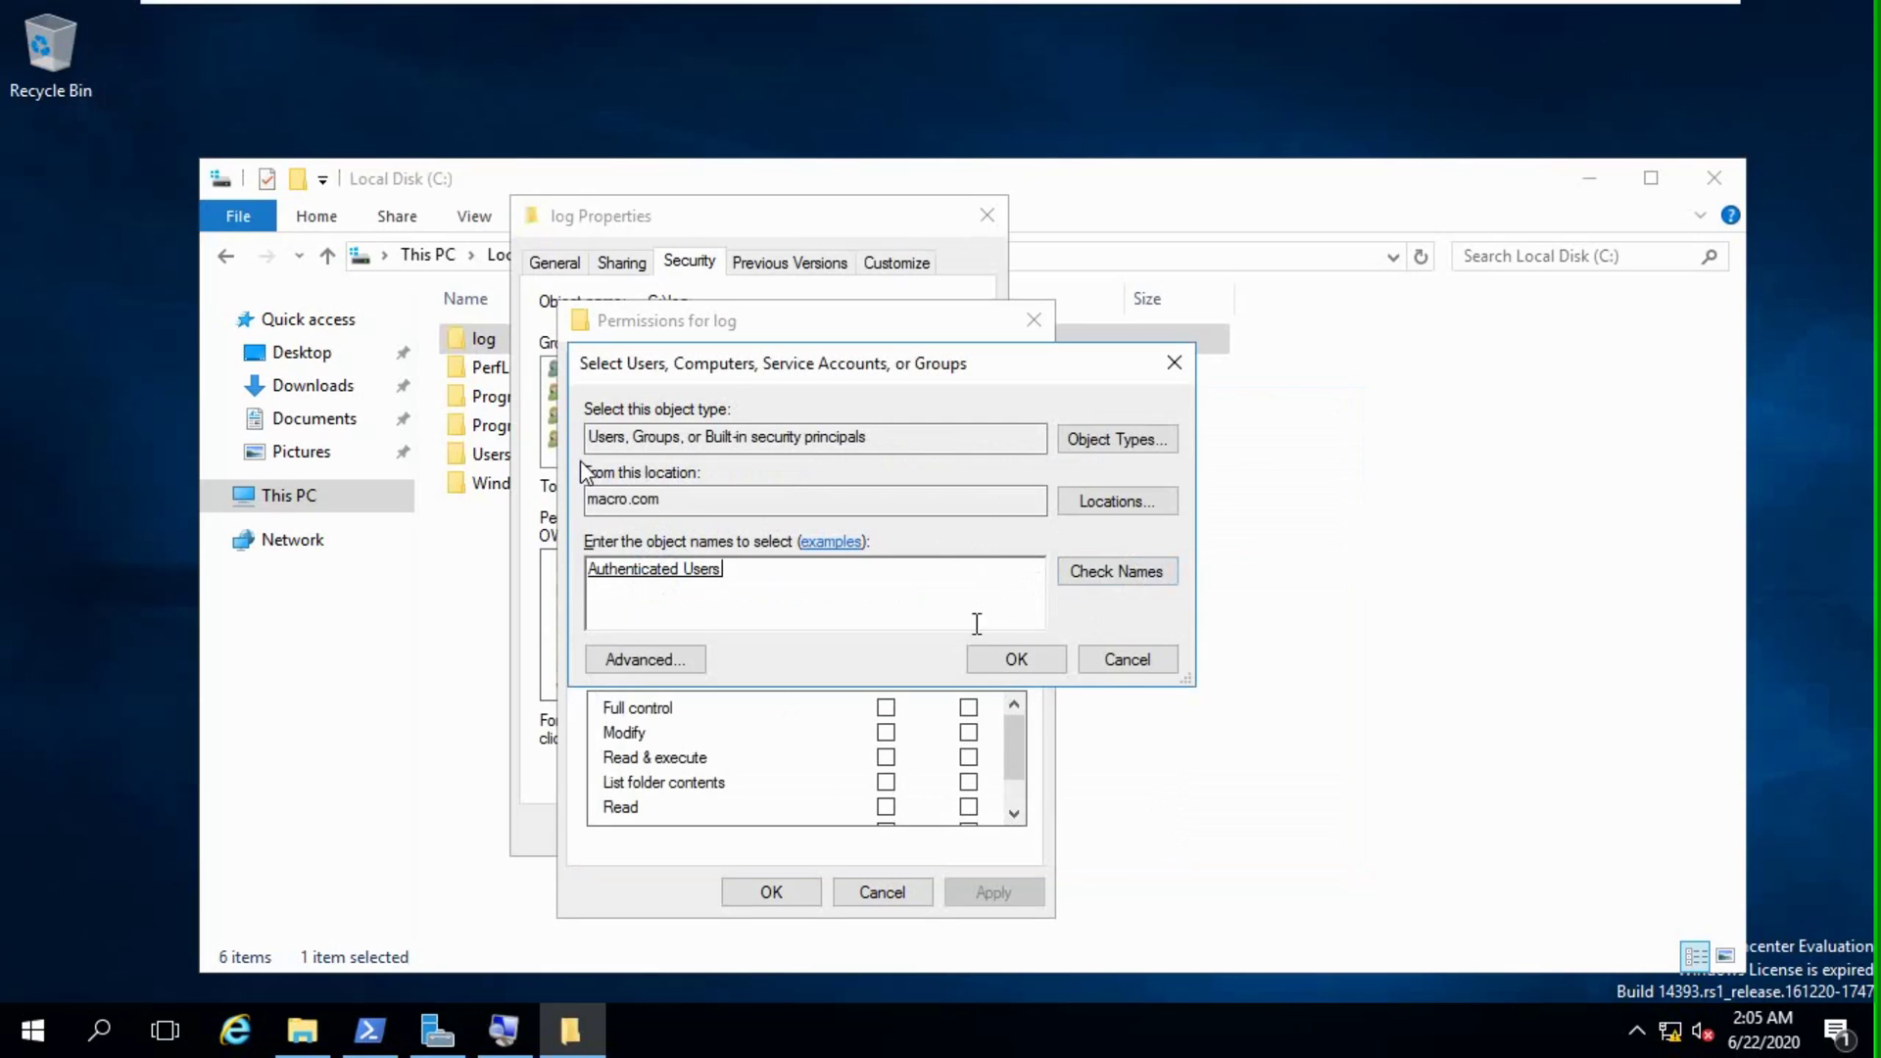
pyautogui.click(997, 664)
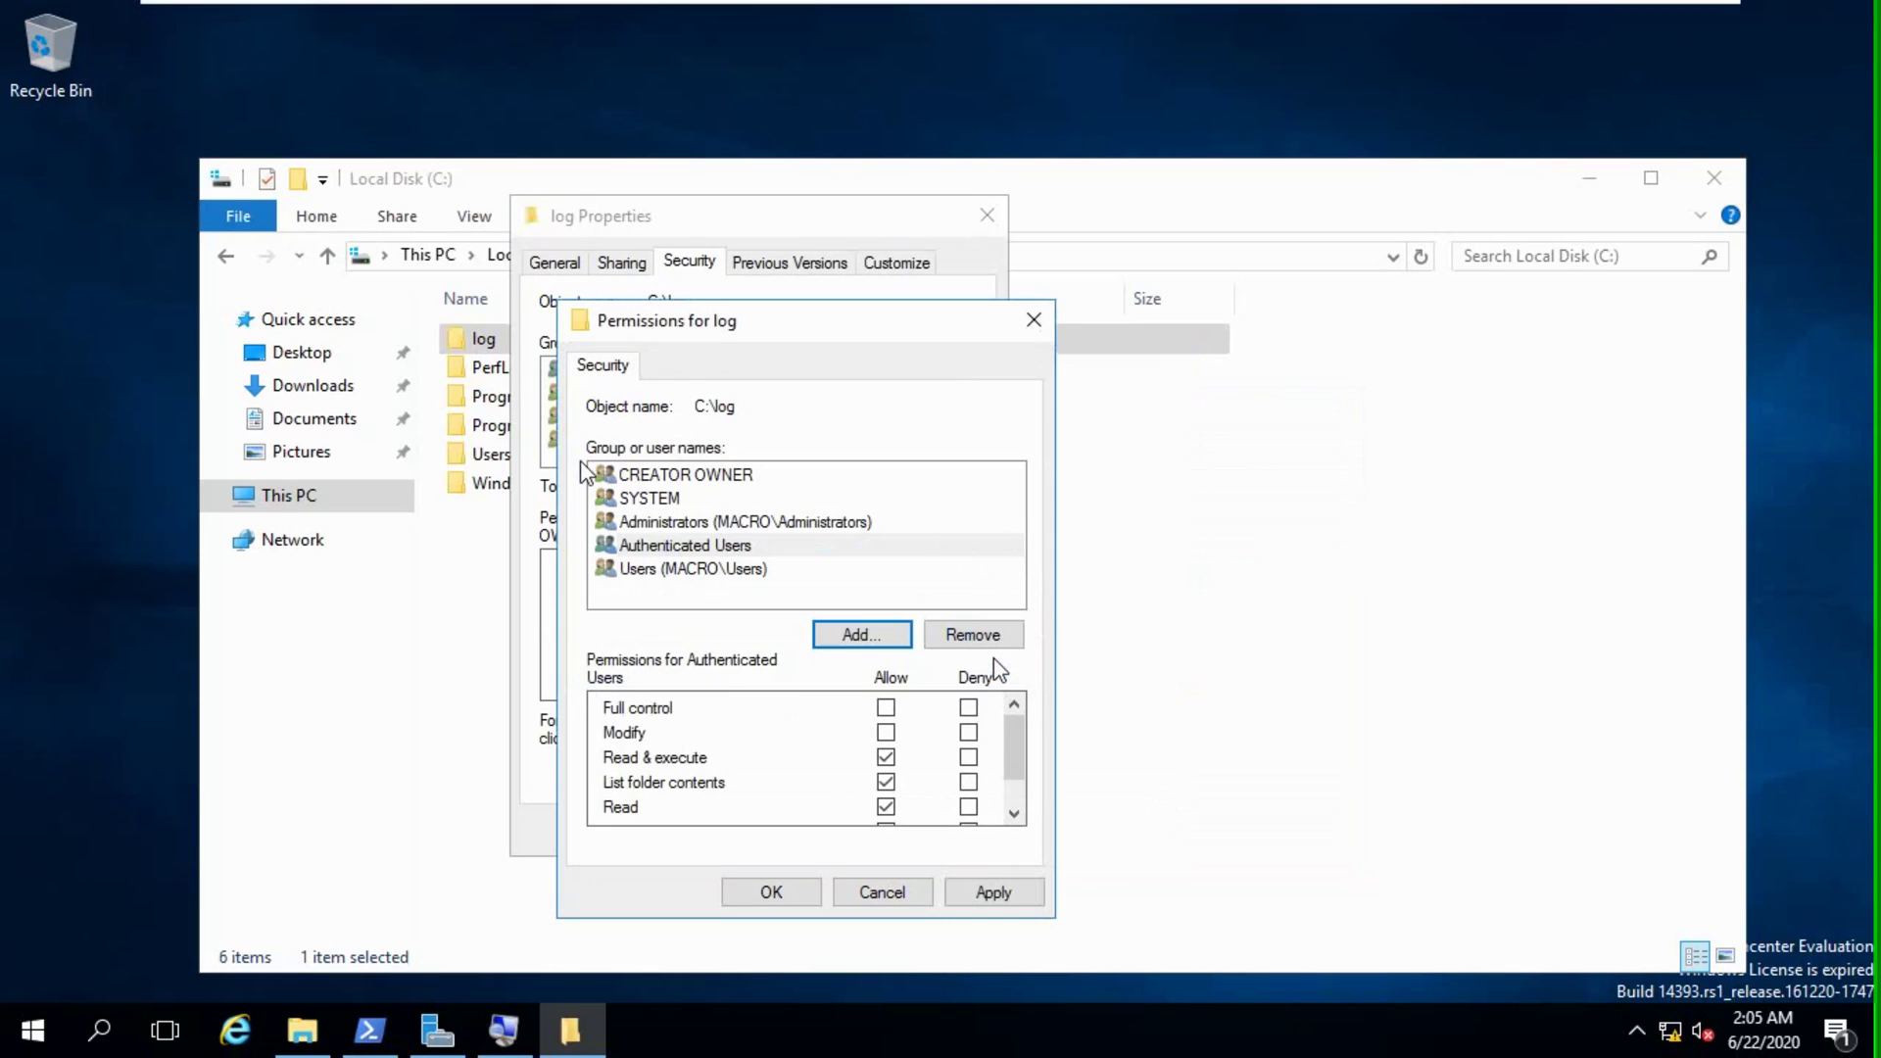
# Allow Modify for Authenticated Users, apply, and close the permissions windows.
pyautogui.click(886, 733)
pyautogui.moveTo(1007, 739)
pyautogui.mouseDown()
pyautogui.moveTo(1020, 780)
pyautogui.moveTo(1029, 732)
pyautogui.mouseUp()
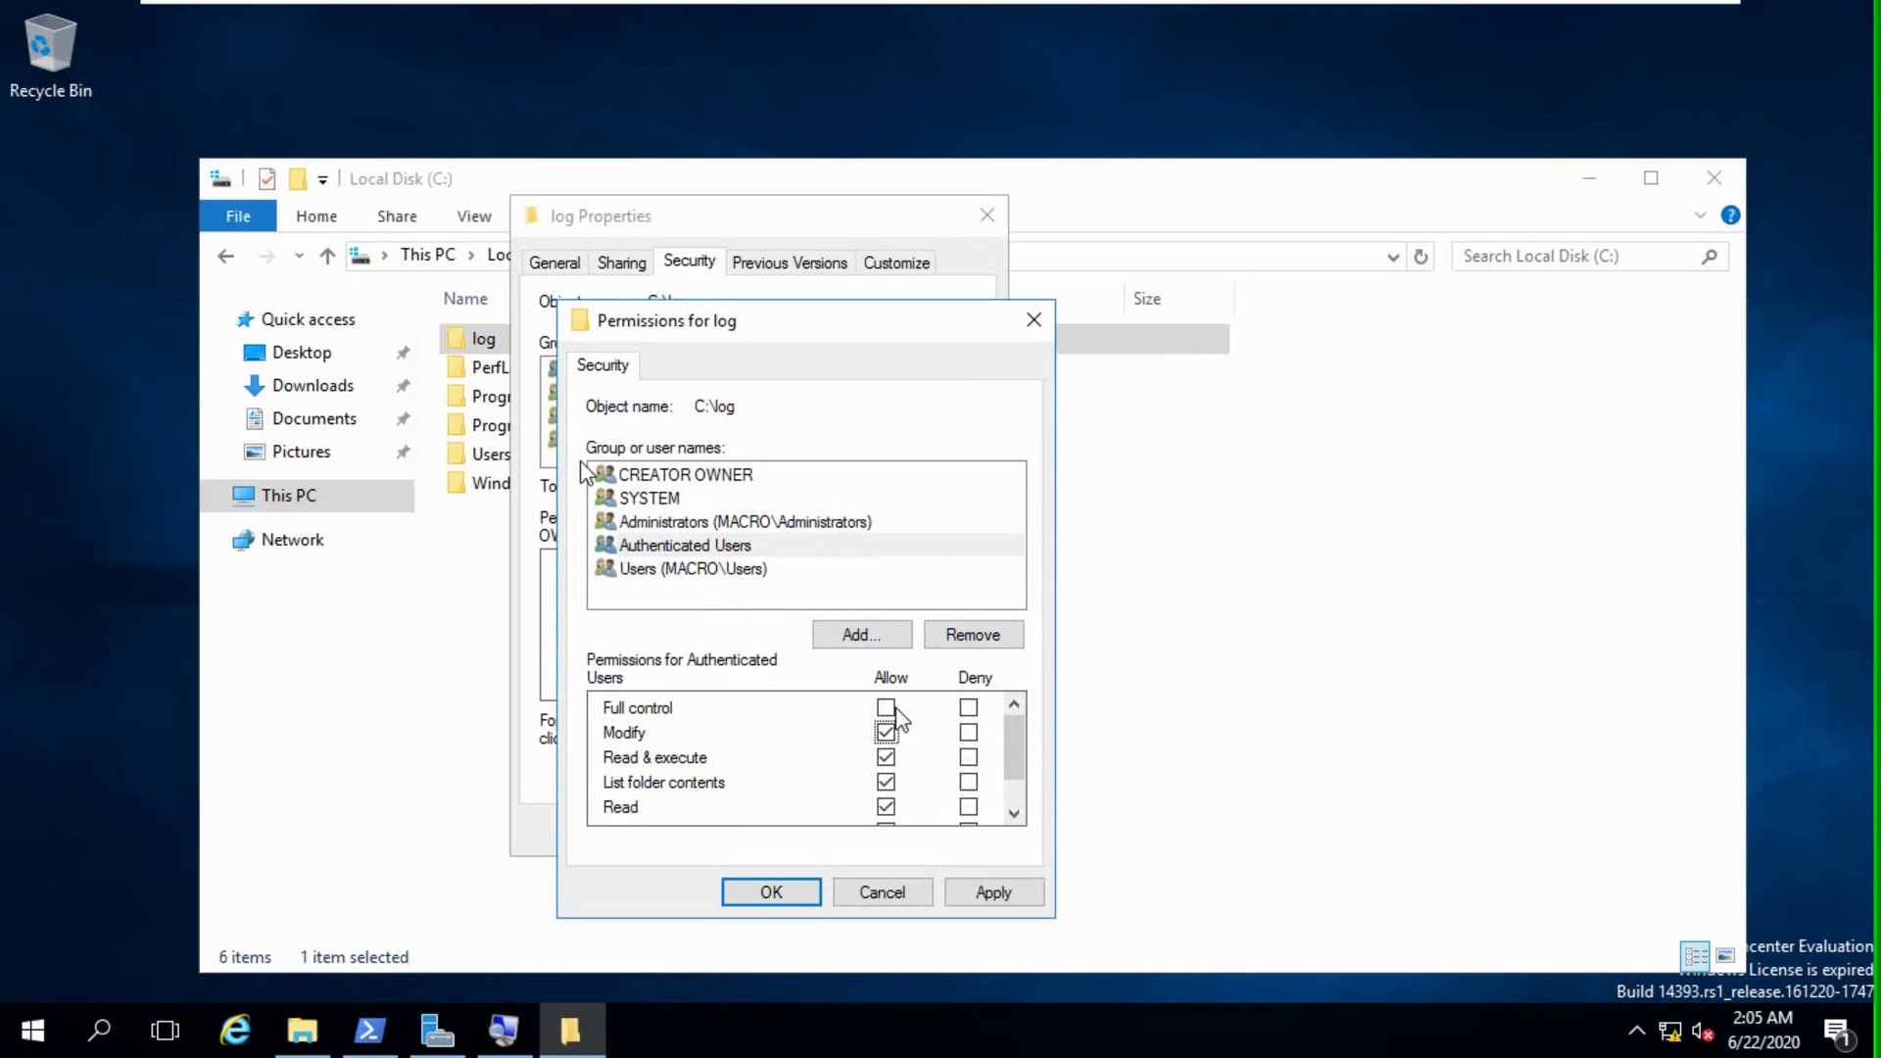
pyautogui.click(730, 547)
pyautogui.click(1018, 899)
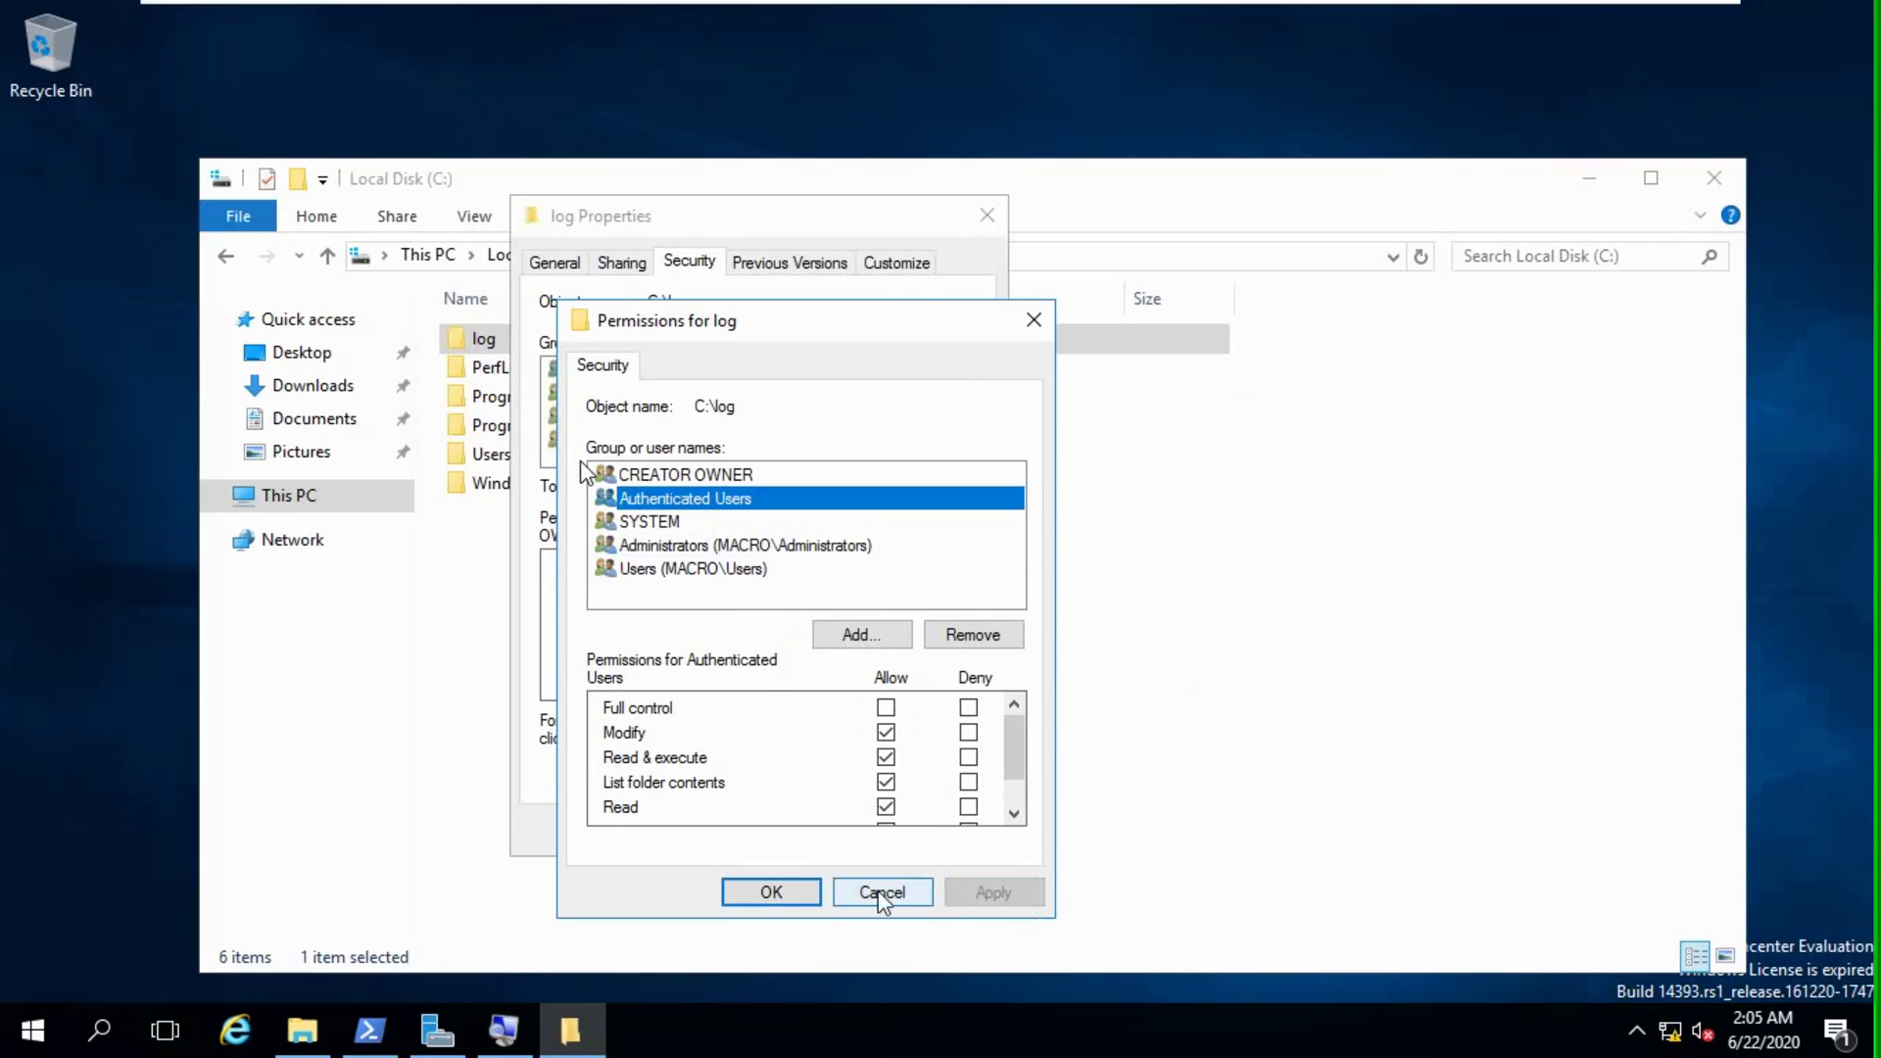
pyautogui.click(802, 896)
# Check the batch files in log, then select its network path \\LAB\log on the Sharing tab.
pyautogui.click(736, 832)
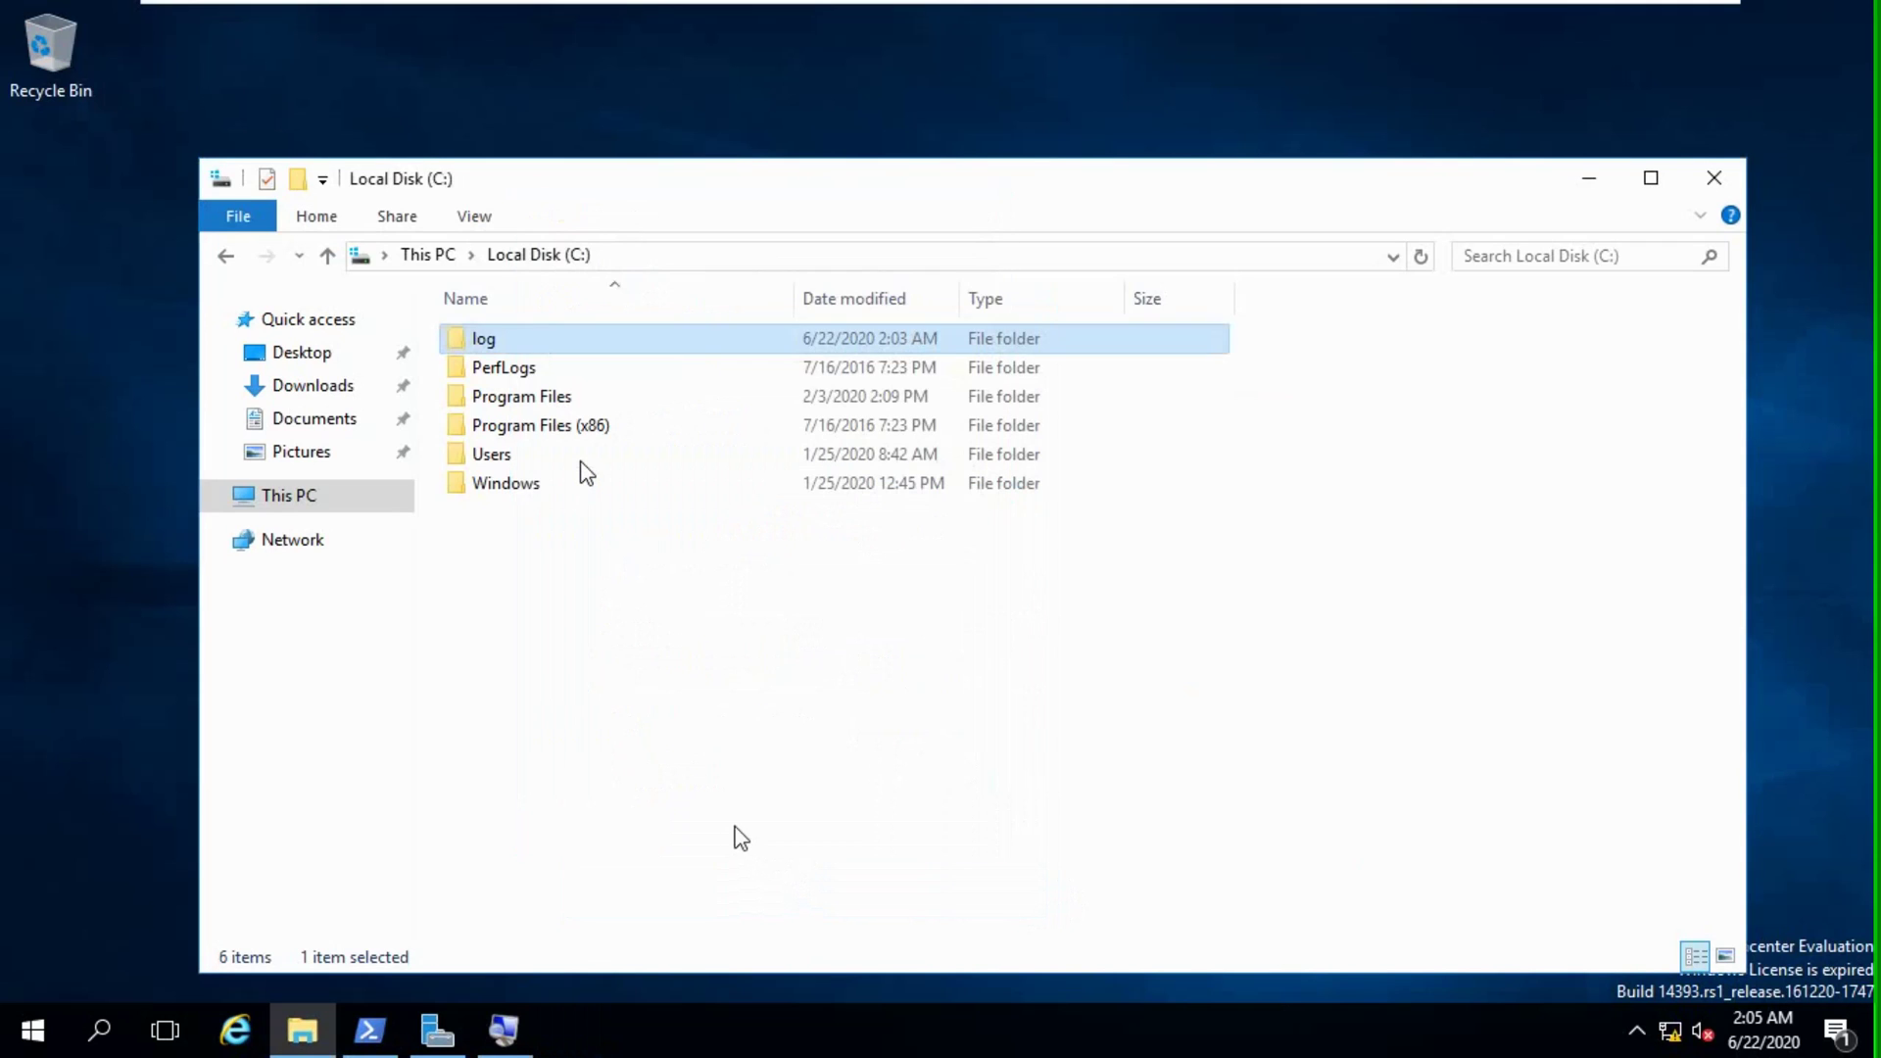
pyautogui.doubleClick(519, 336)
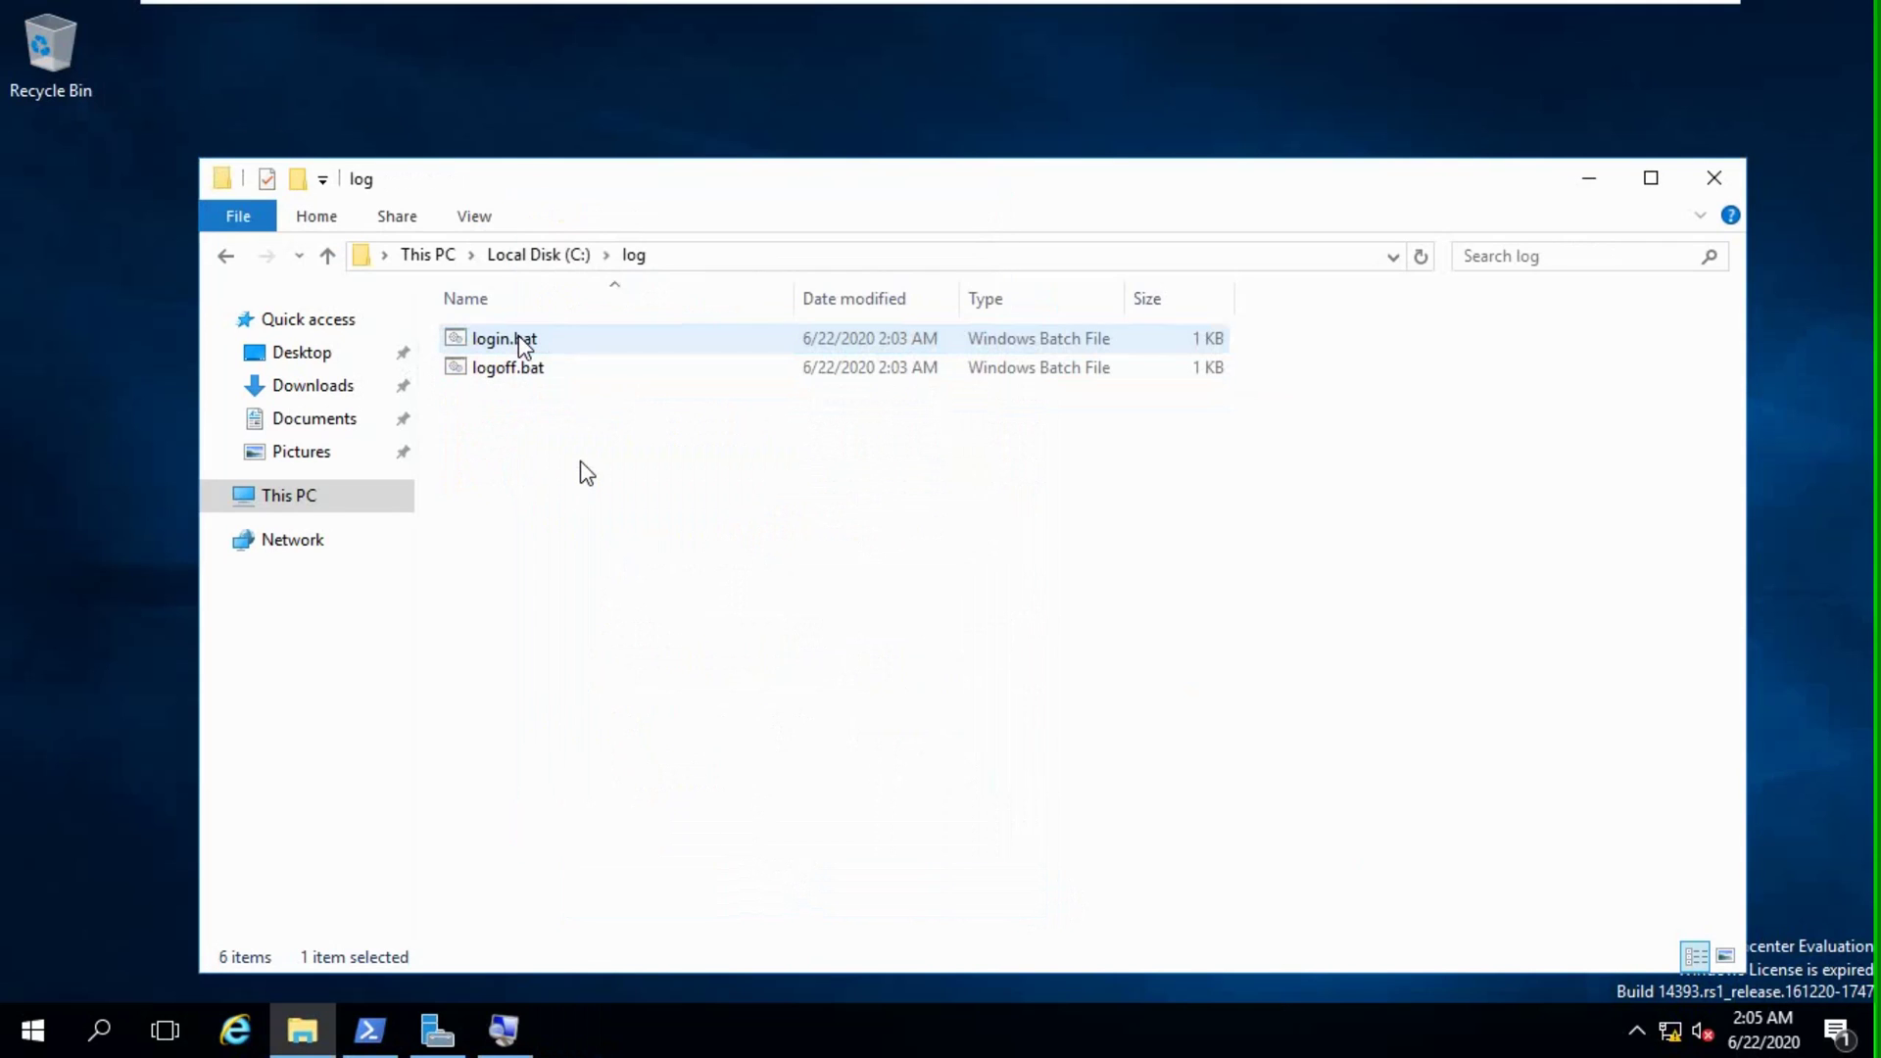
pyautogui.click(327, 254)
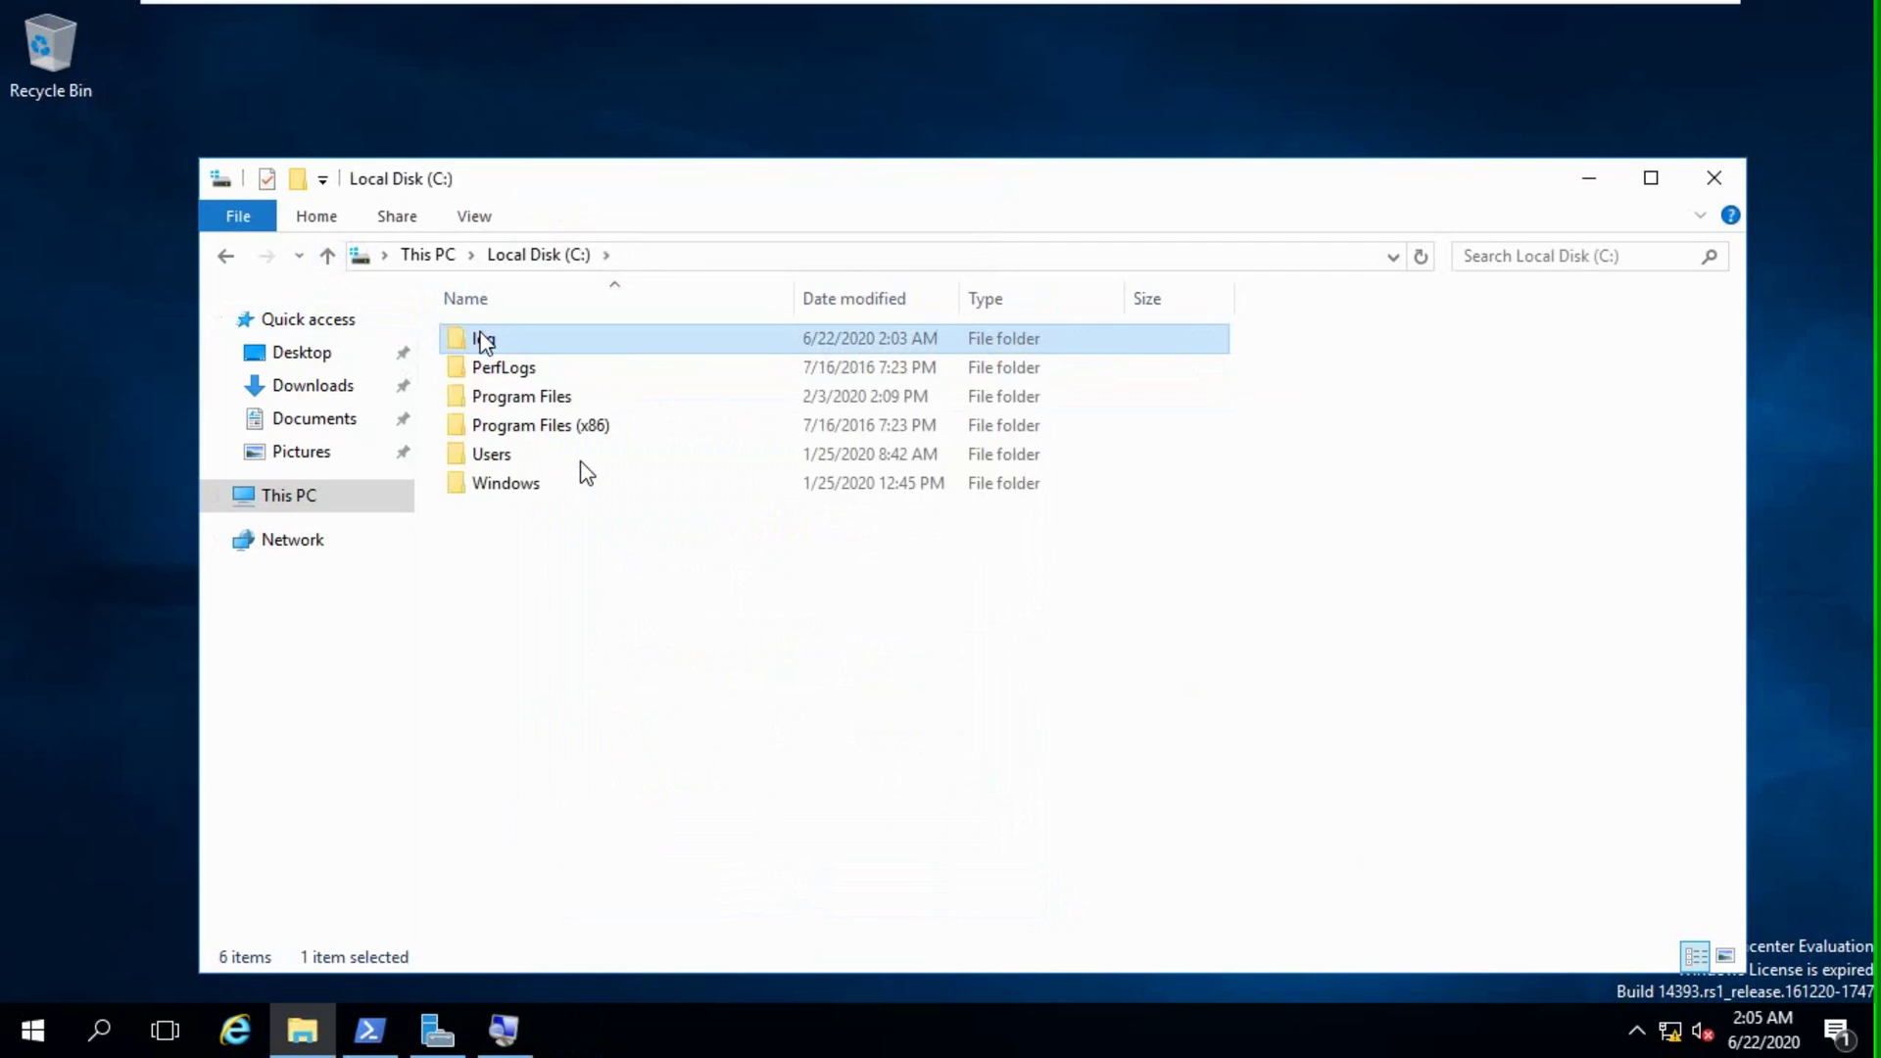
pyautogui.rightClick(479, 337)
pyautogui.click(564, 855)
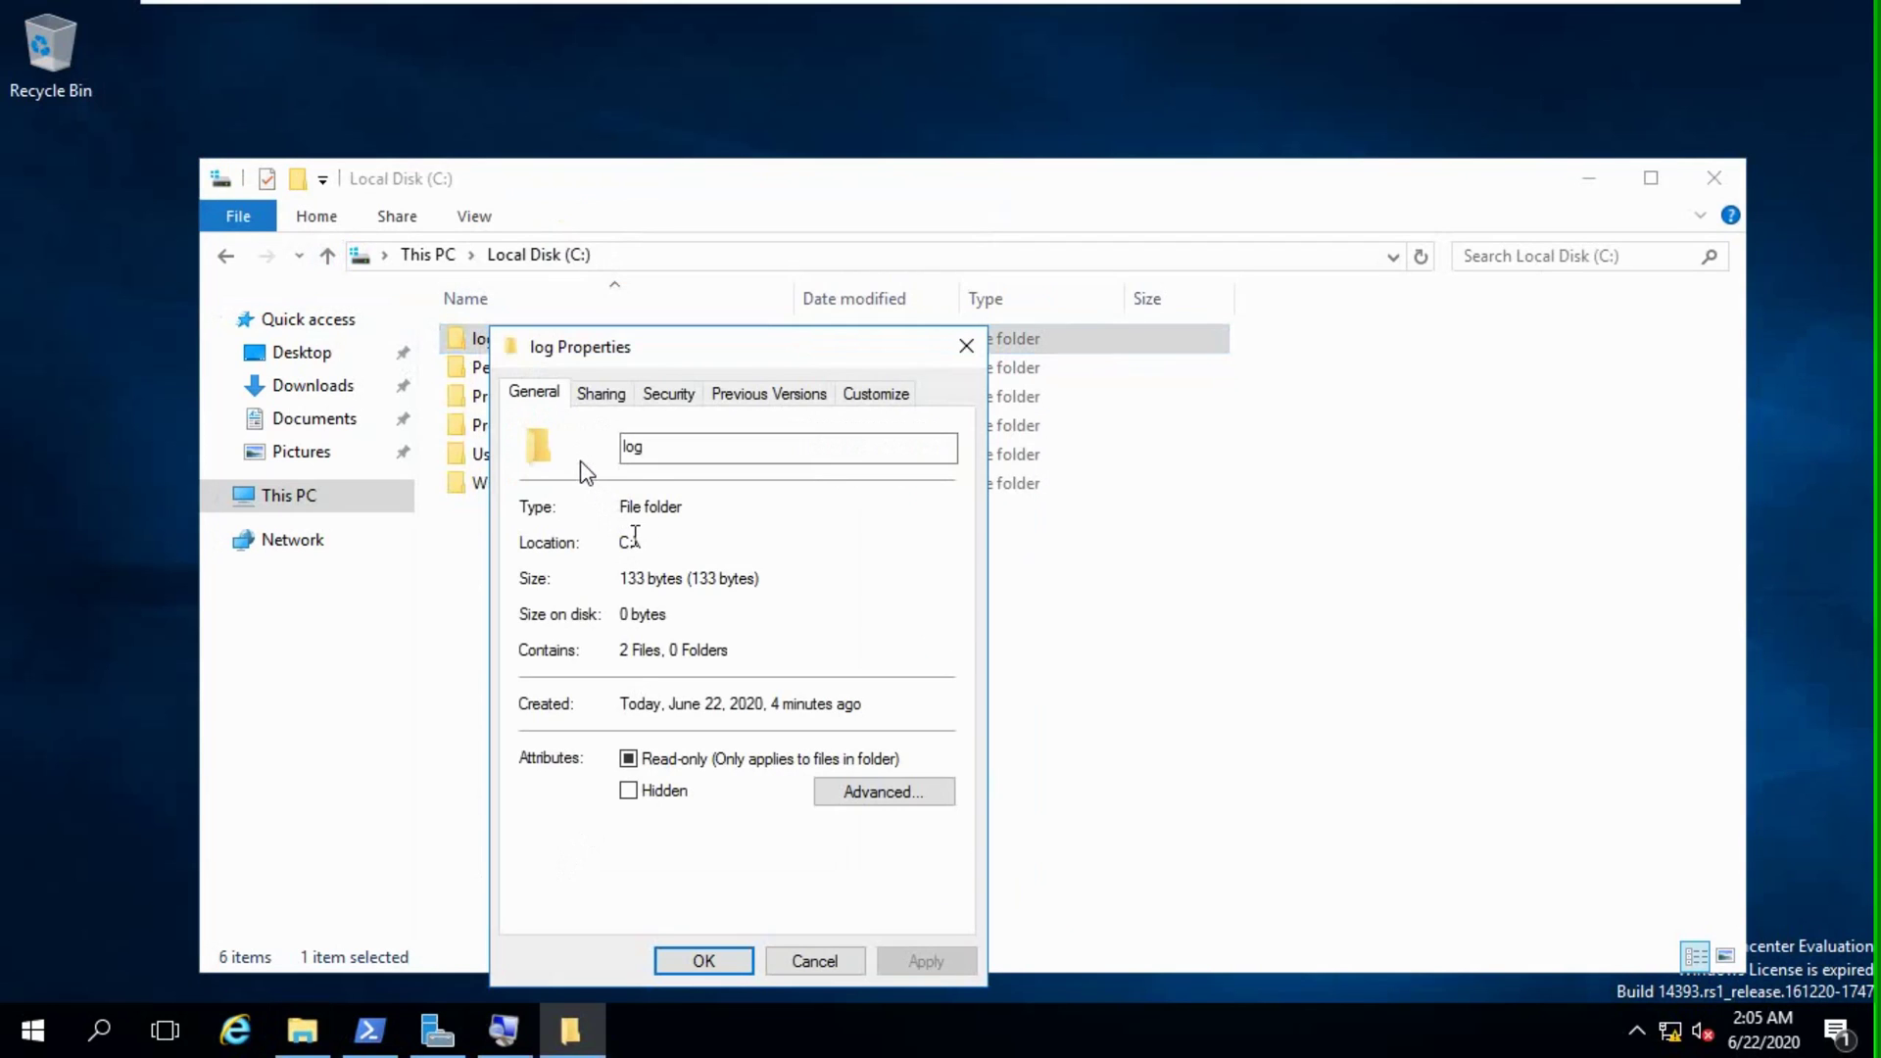
pyautogui.click(602, 394)
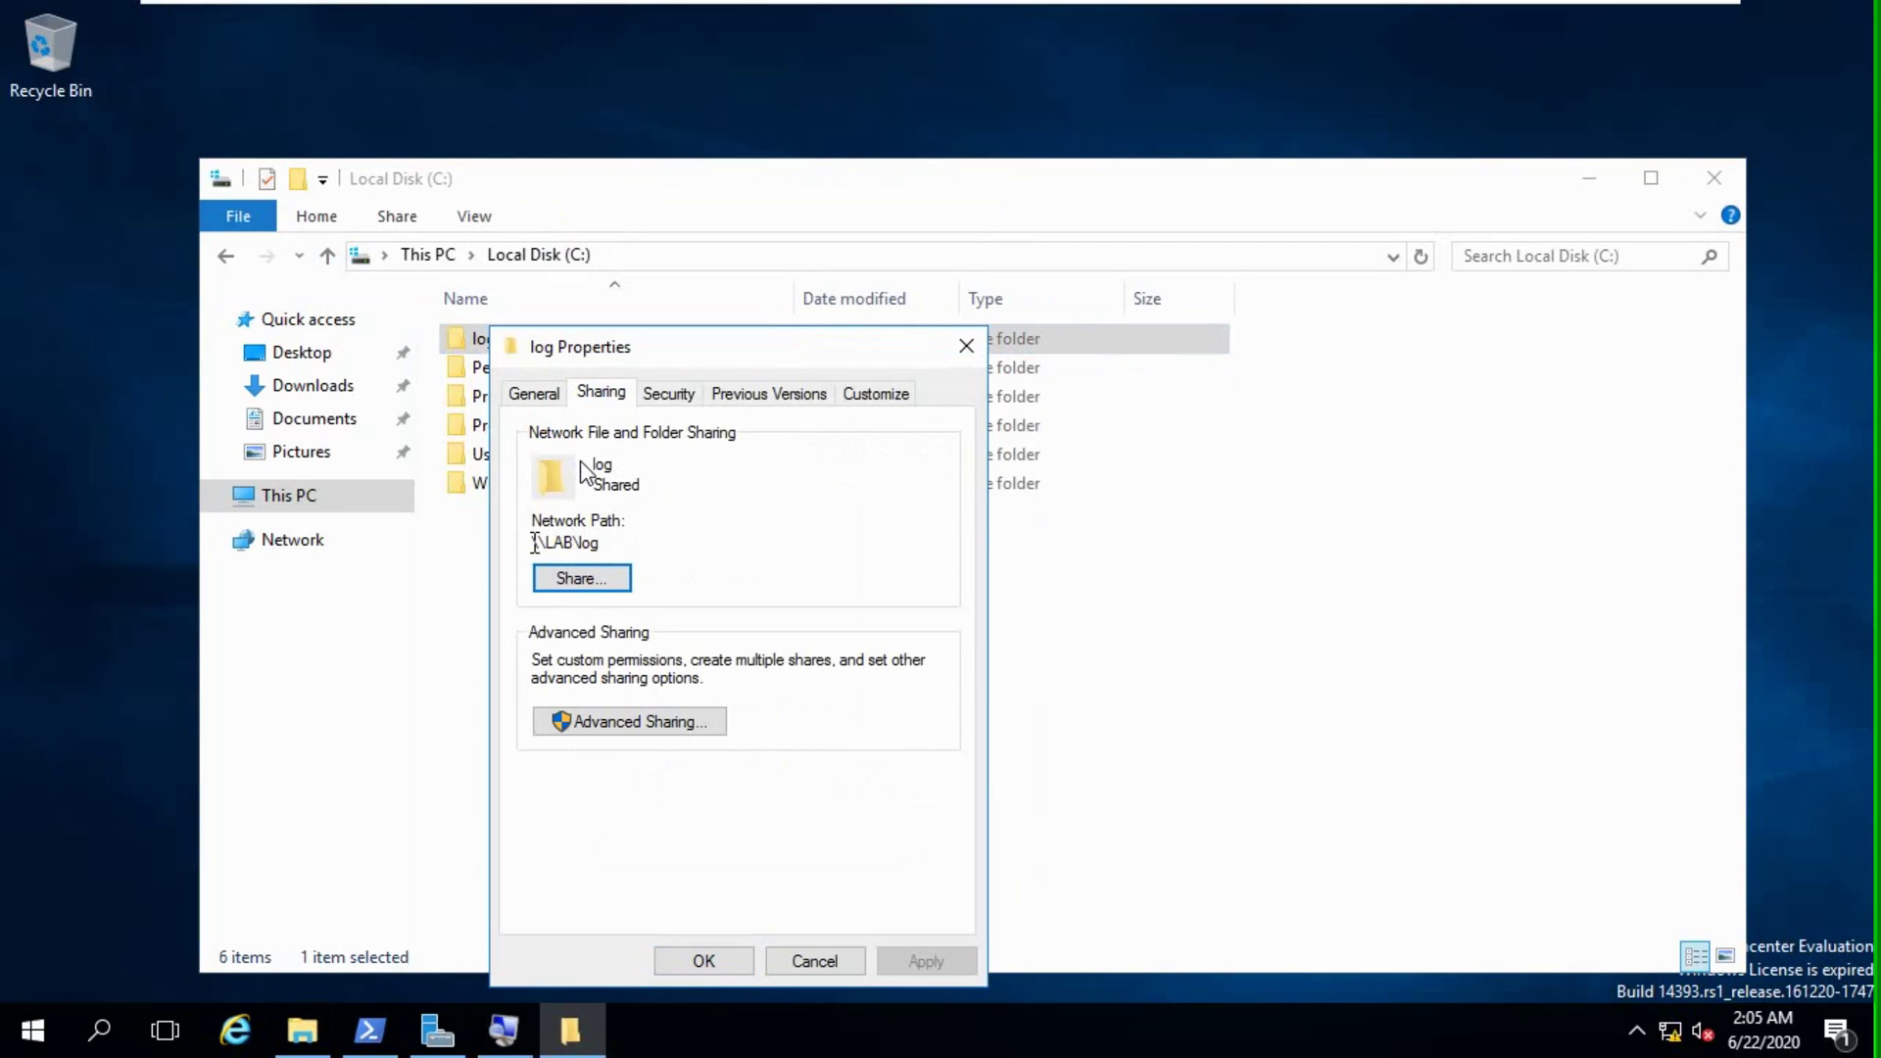
pyautogui.moveTo(534, 544); pyautogui.dragTo(602, 543)
# Review the local server in Server Manager, minimize windows, and close the log Properties.
pyautogui.click(437, 1030)
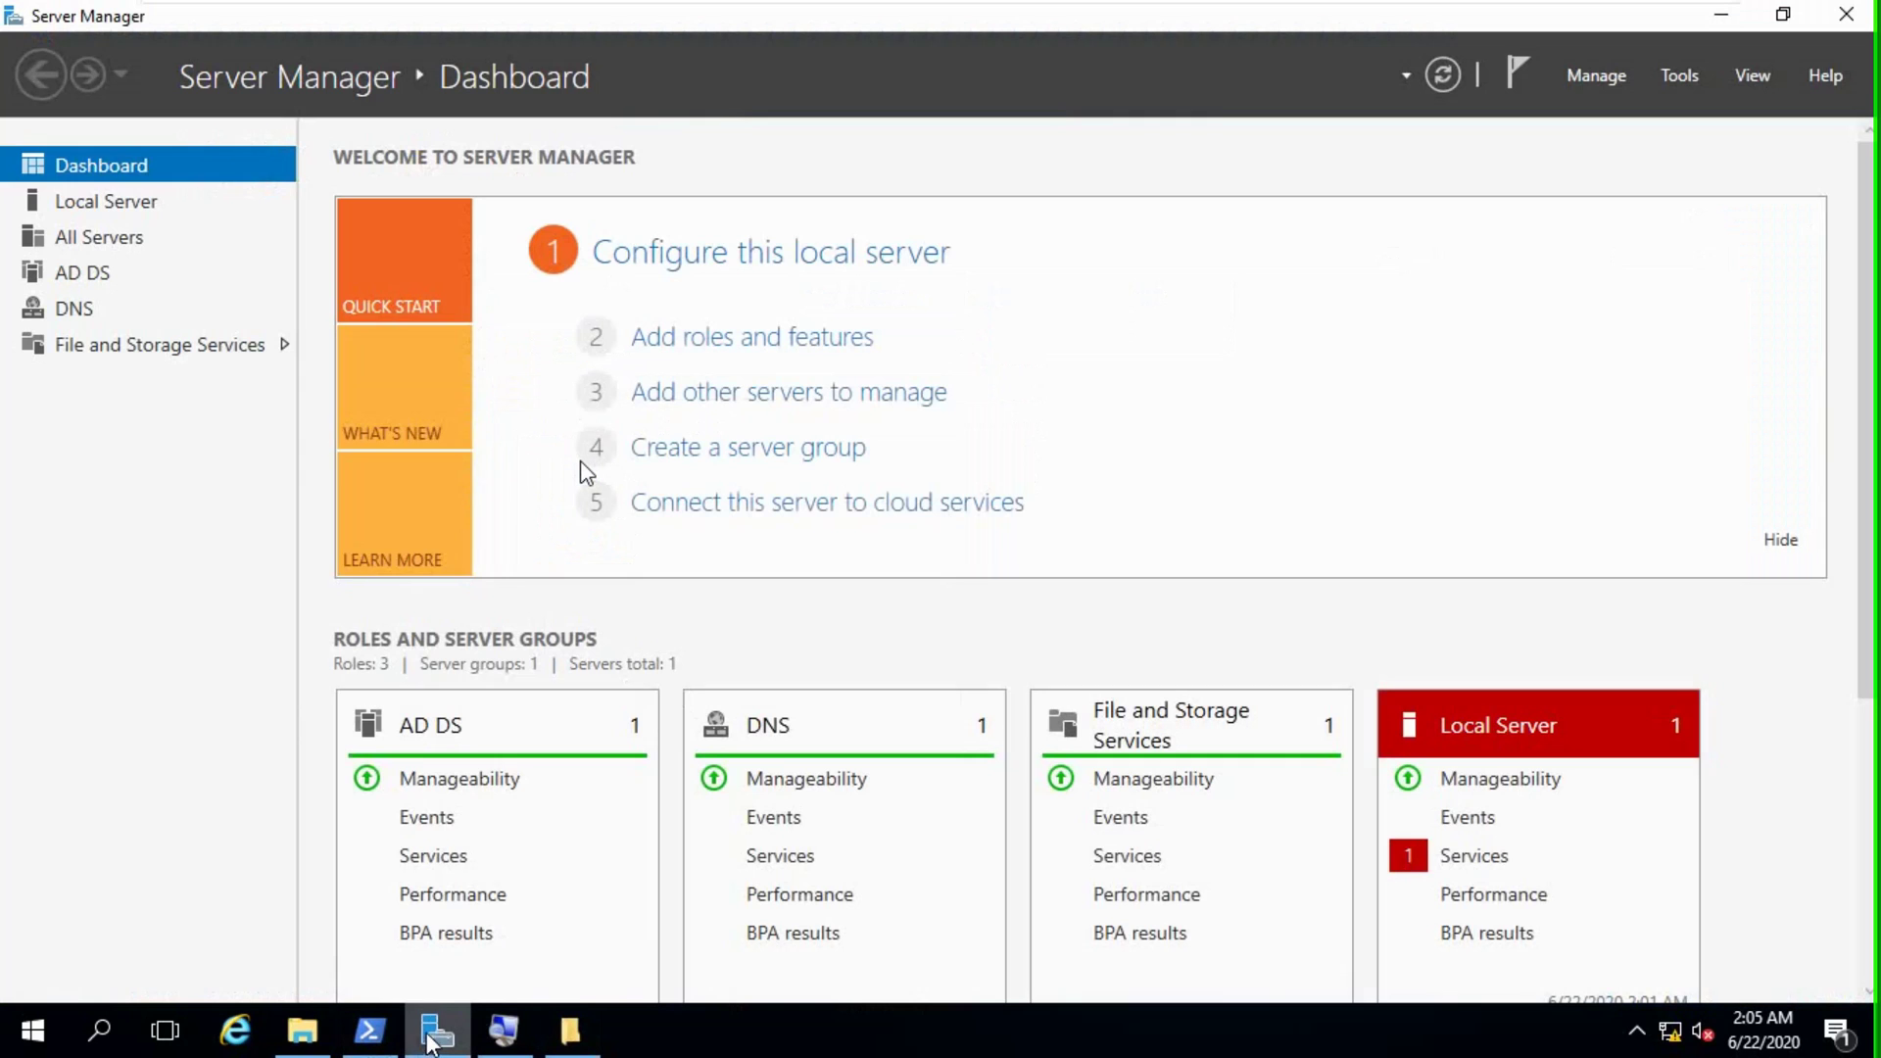
pyautogui.click(132, 199)
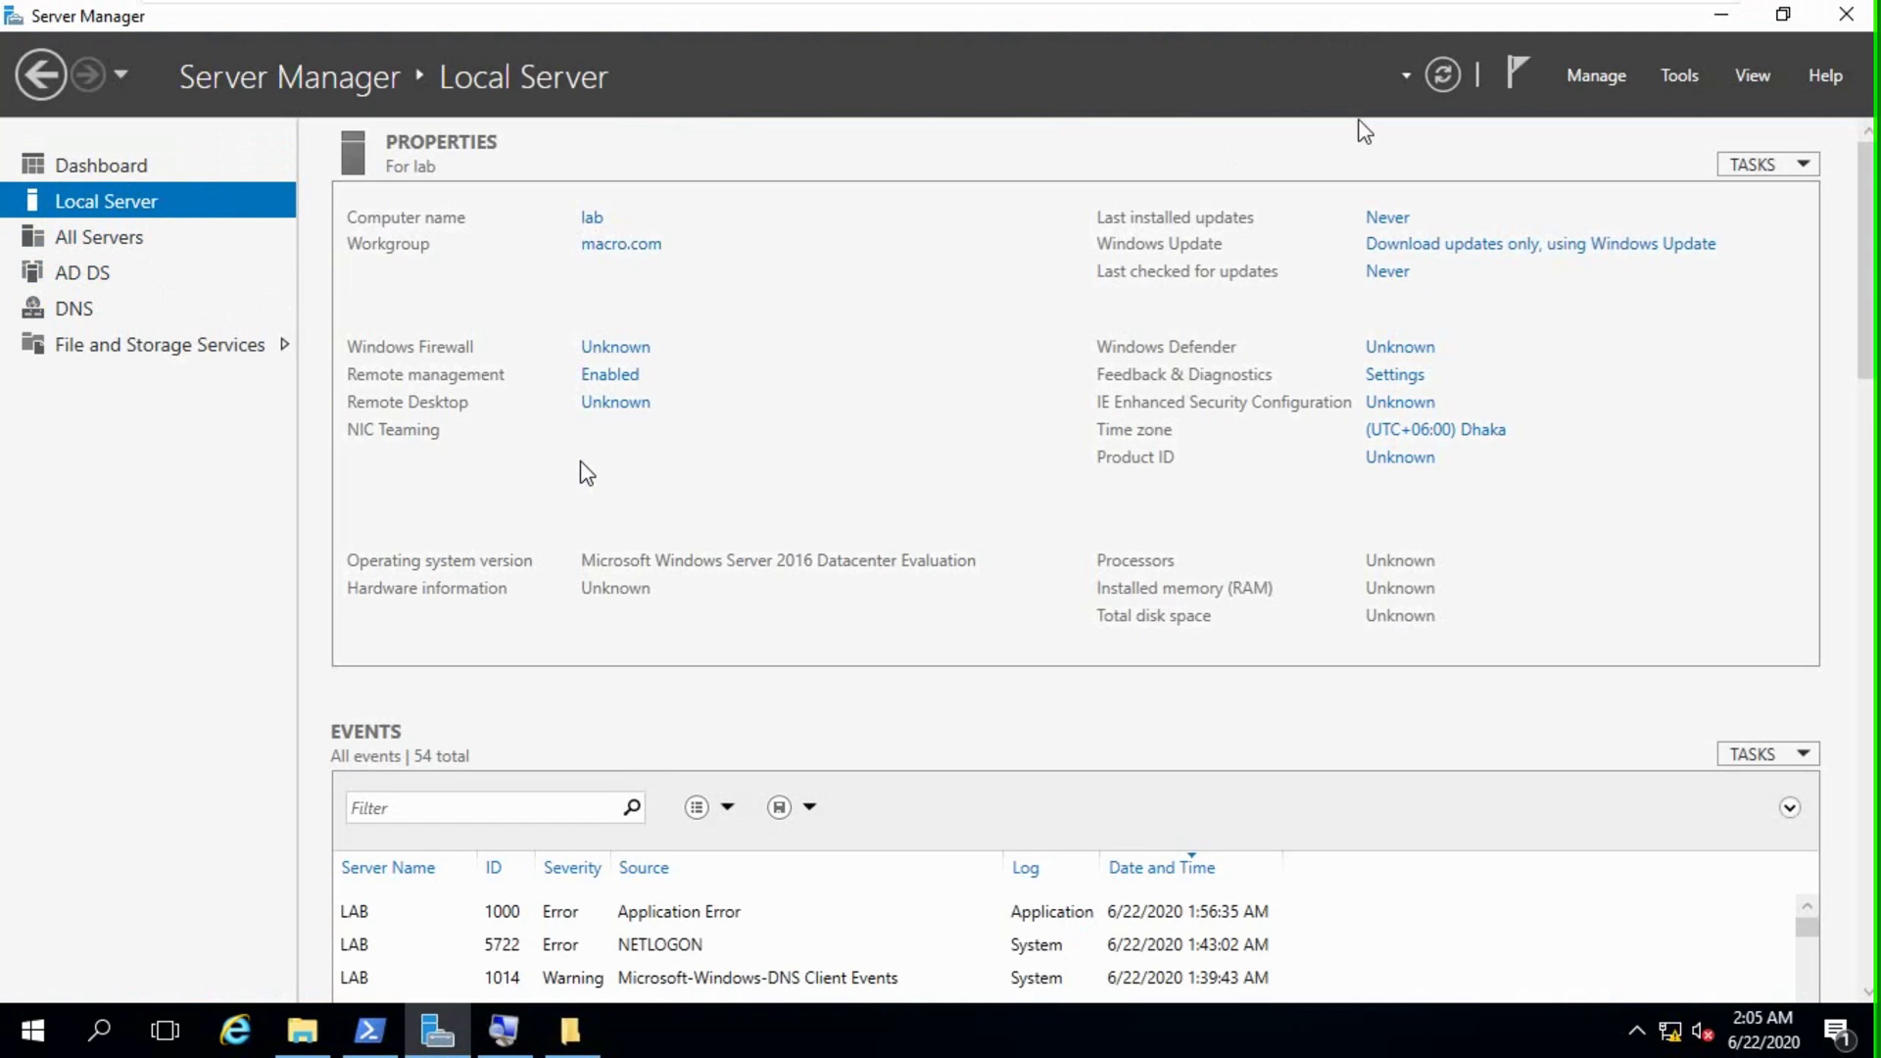
pyautogui.click(1721, 14)
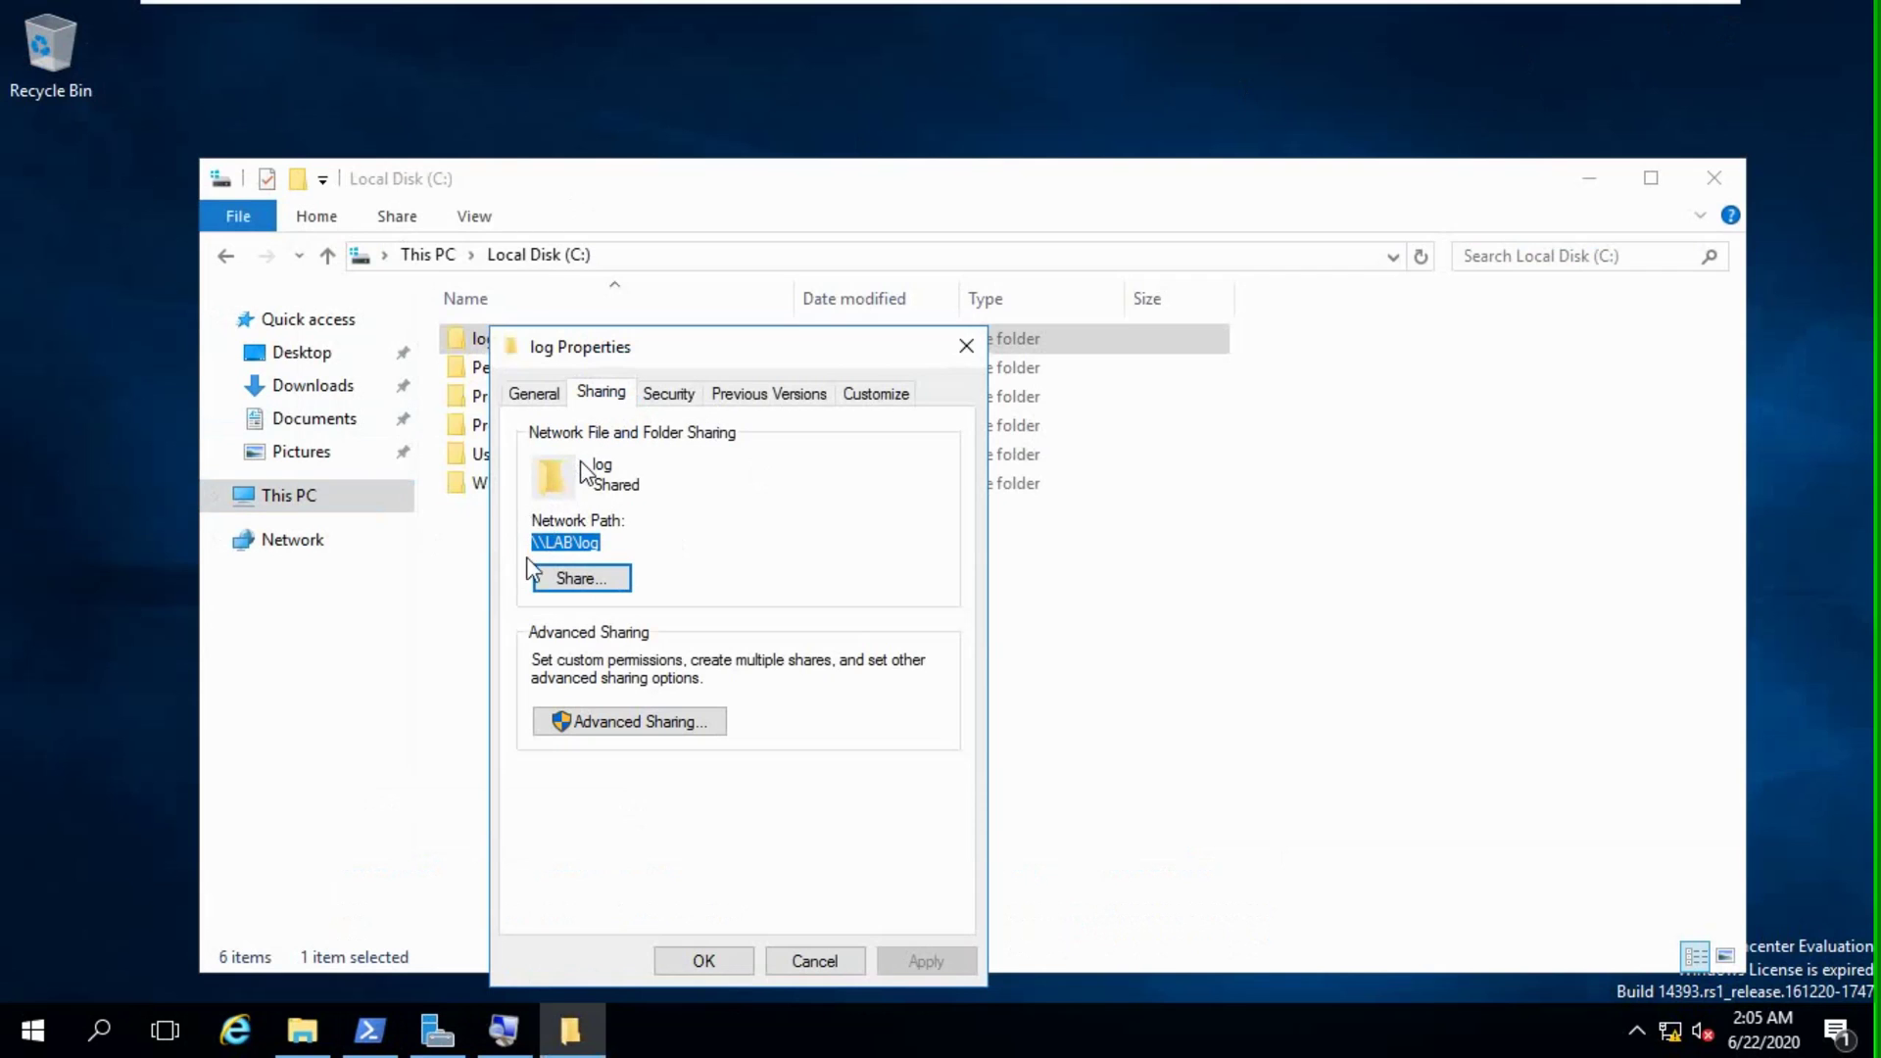
pyautogui.click(1602, 178)
pyautogui.click(965, 346)
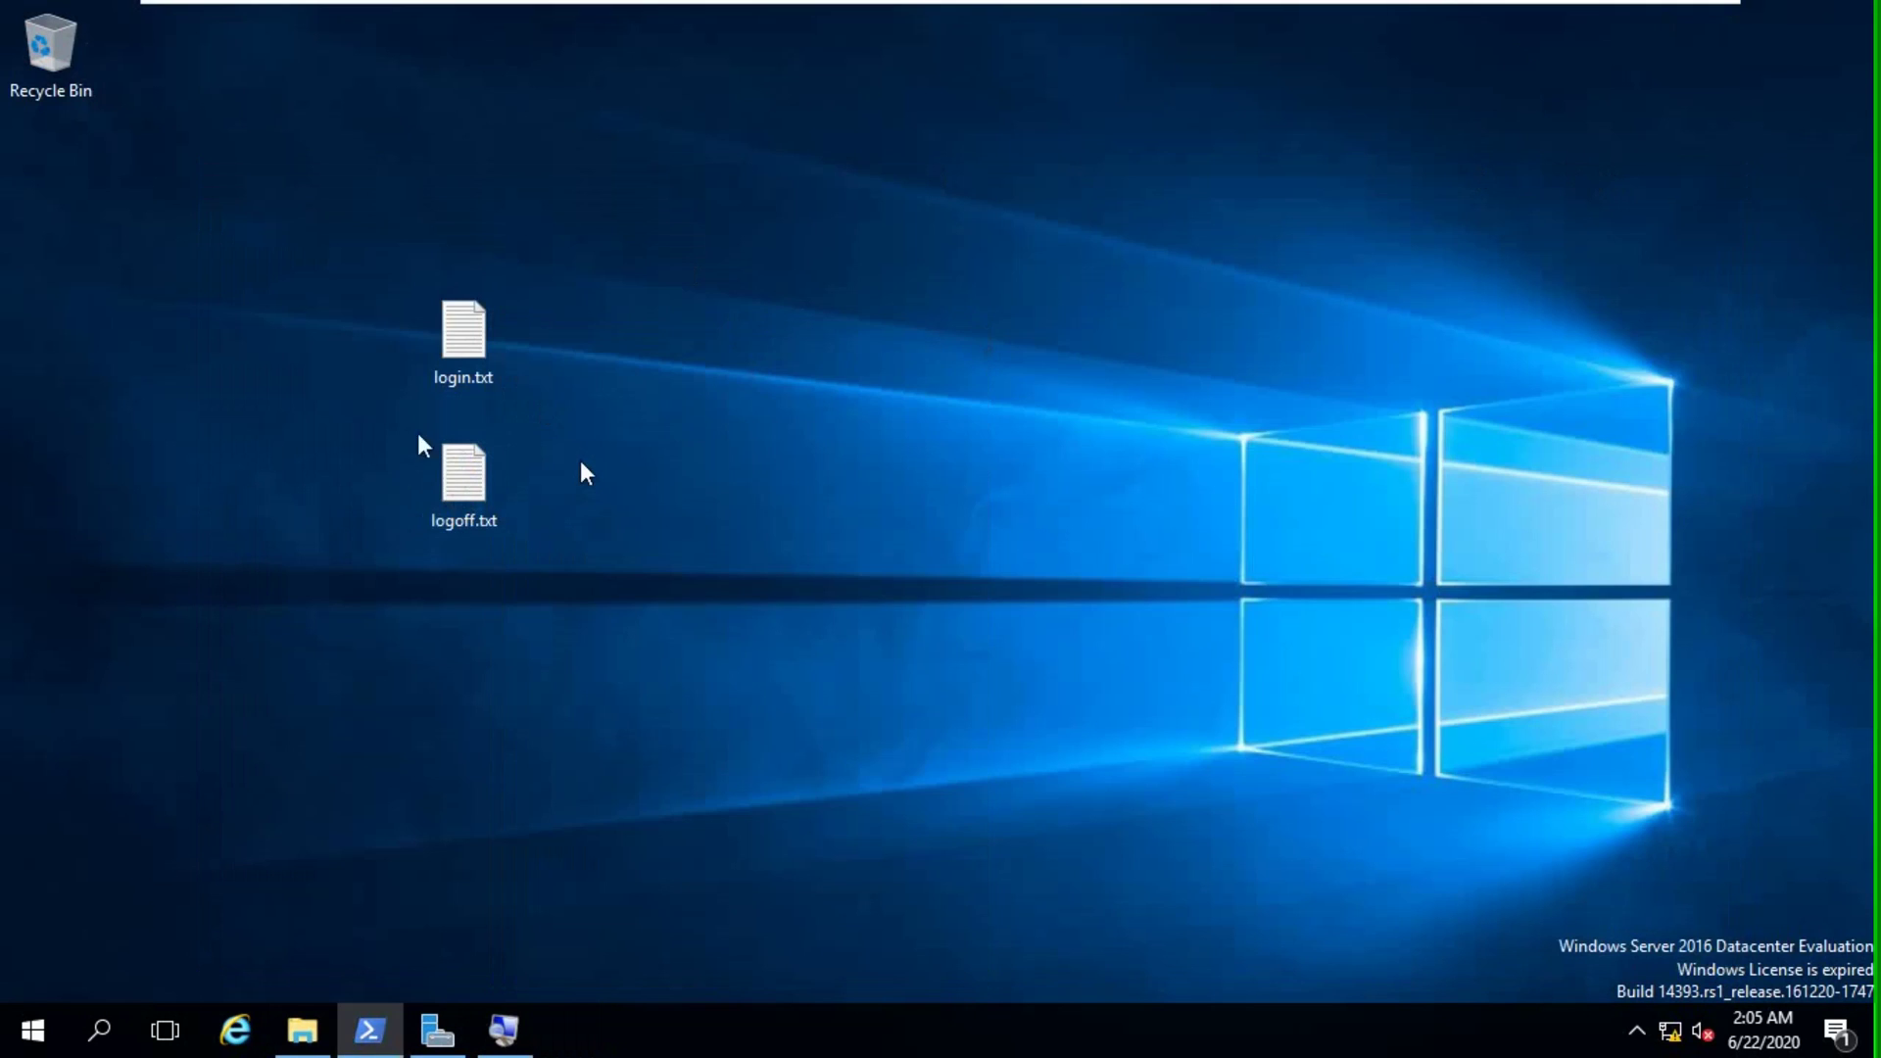
pyautogui.doubleClick(460, 343)
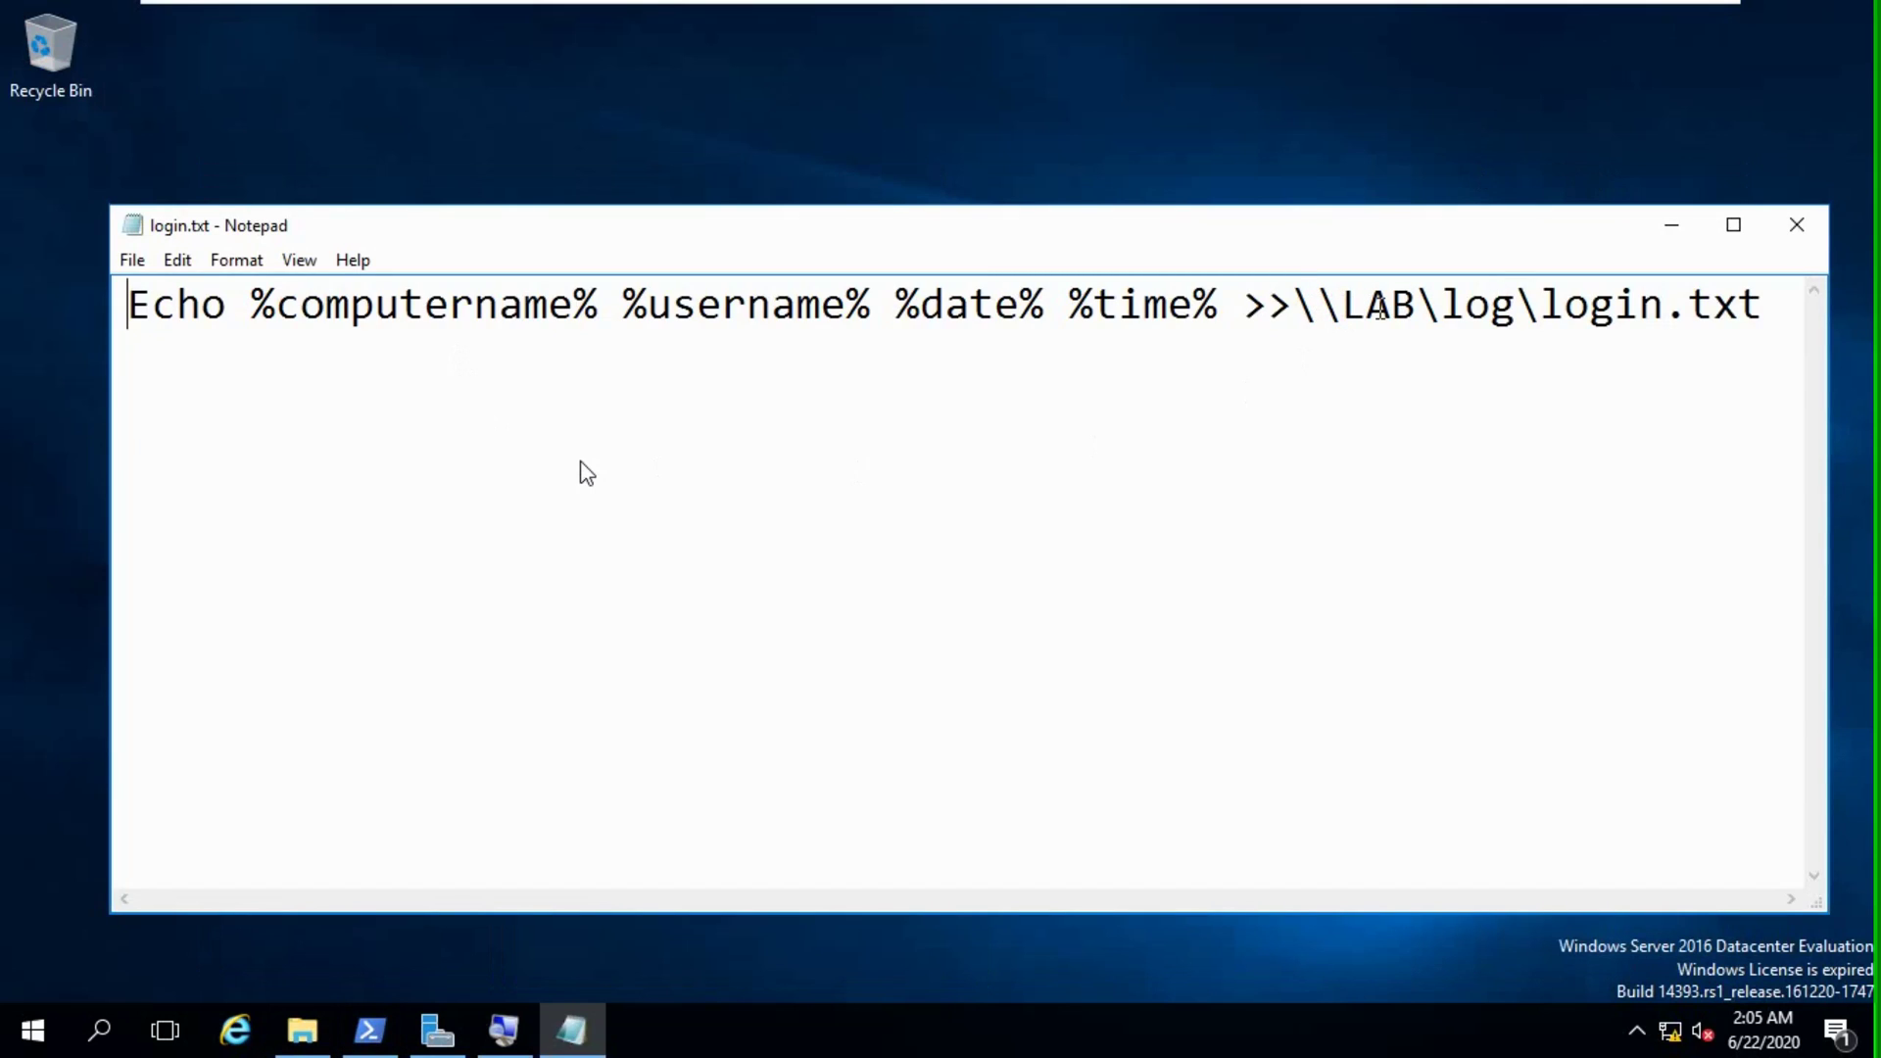
pyautogui.click(1797, 225)
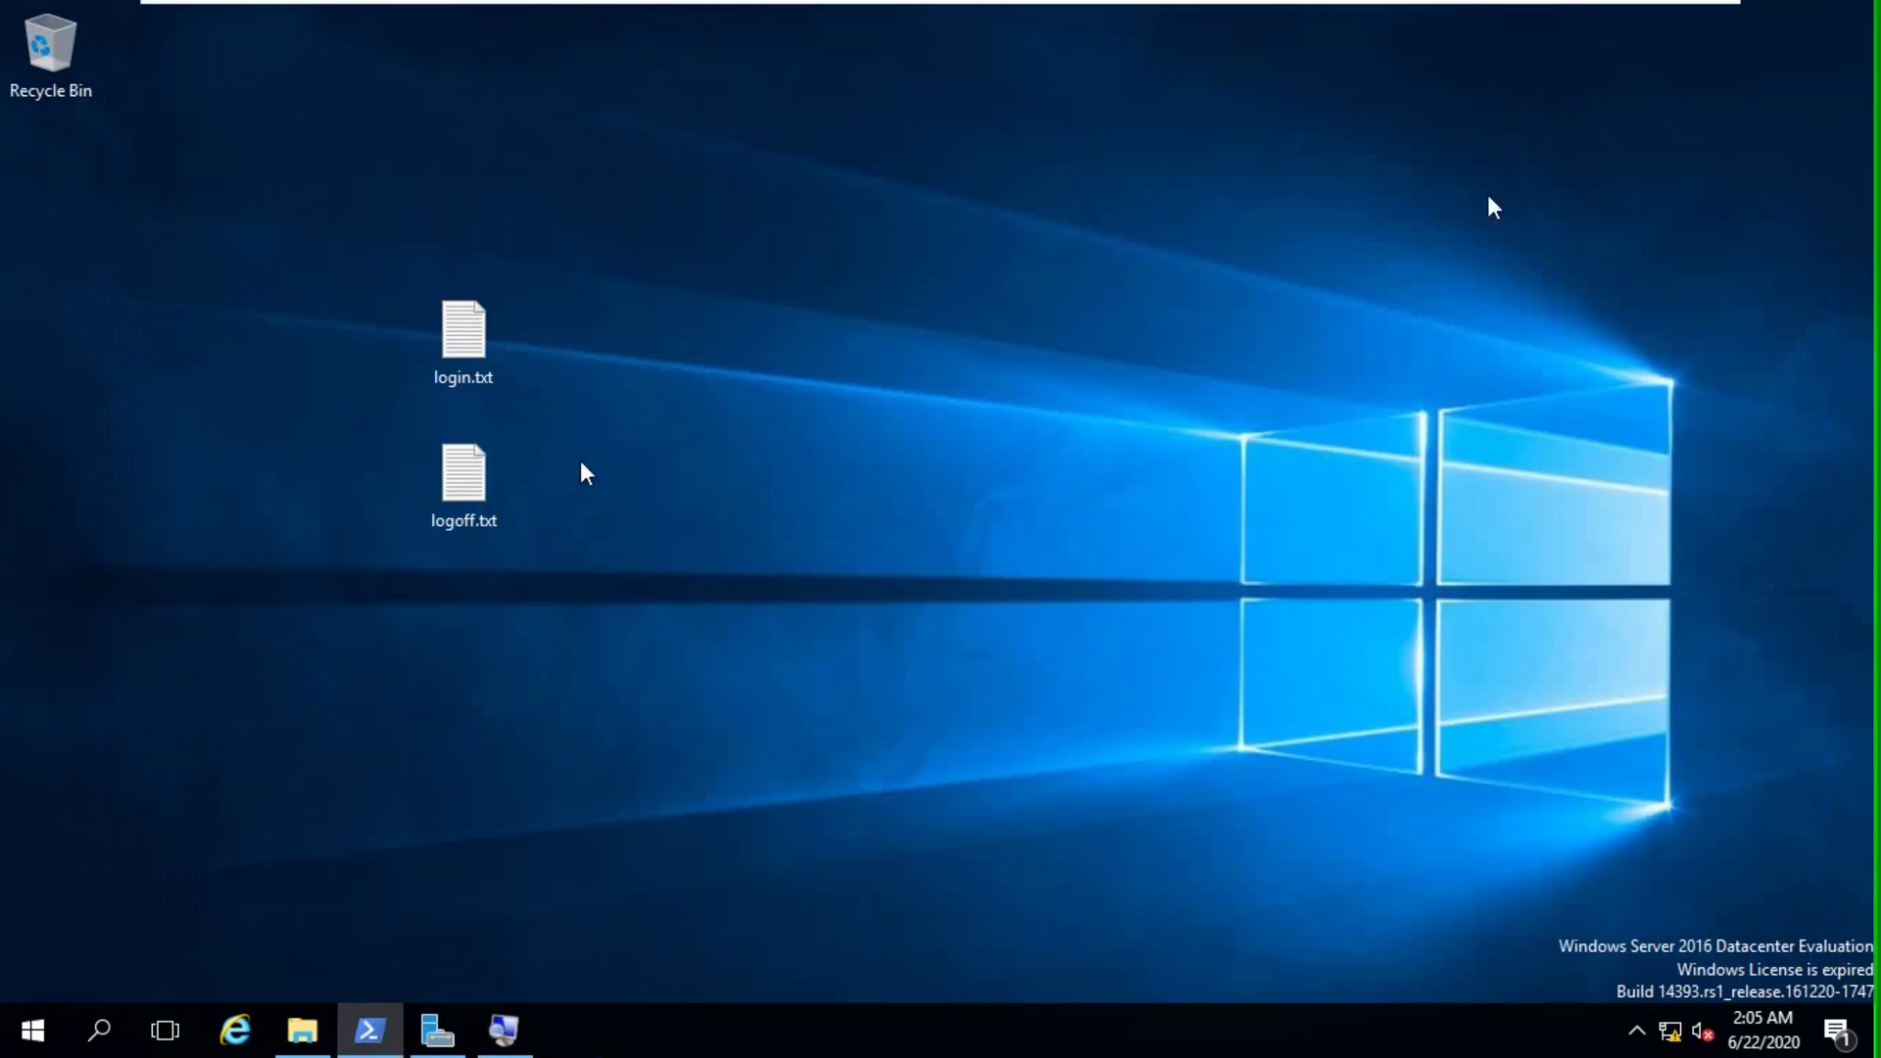
# Open Active Directory Users and Computers from Server Manager and select a domain user.
pyautogui.click(436, 1029)
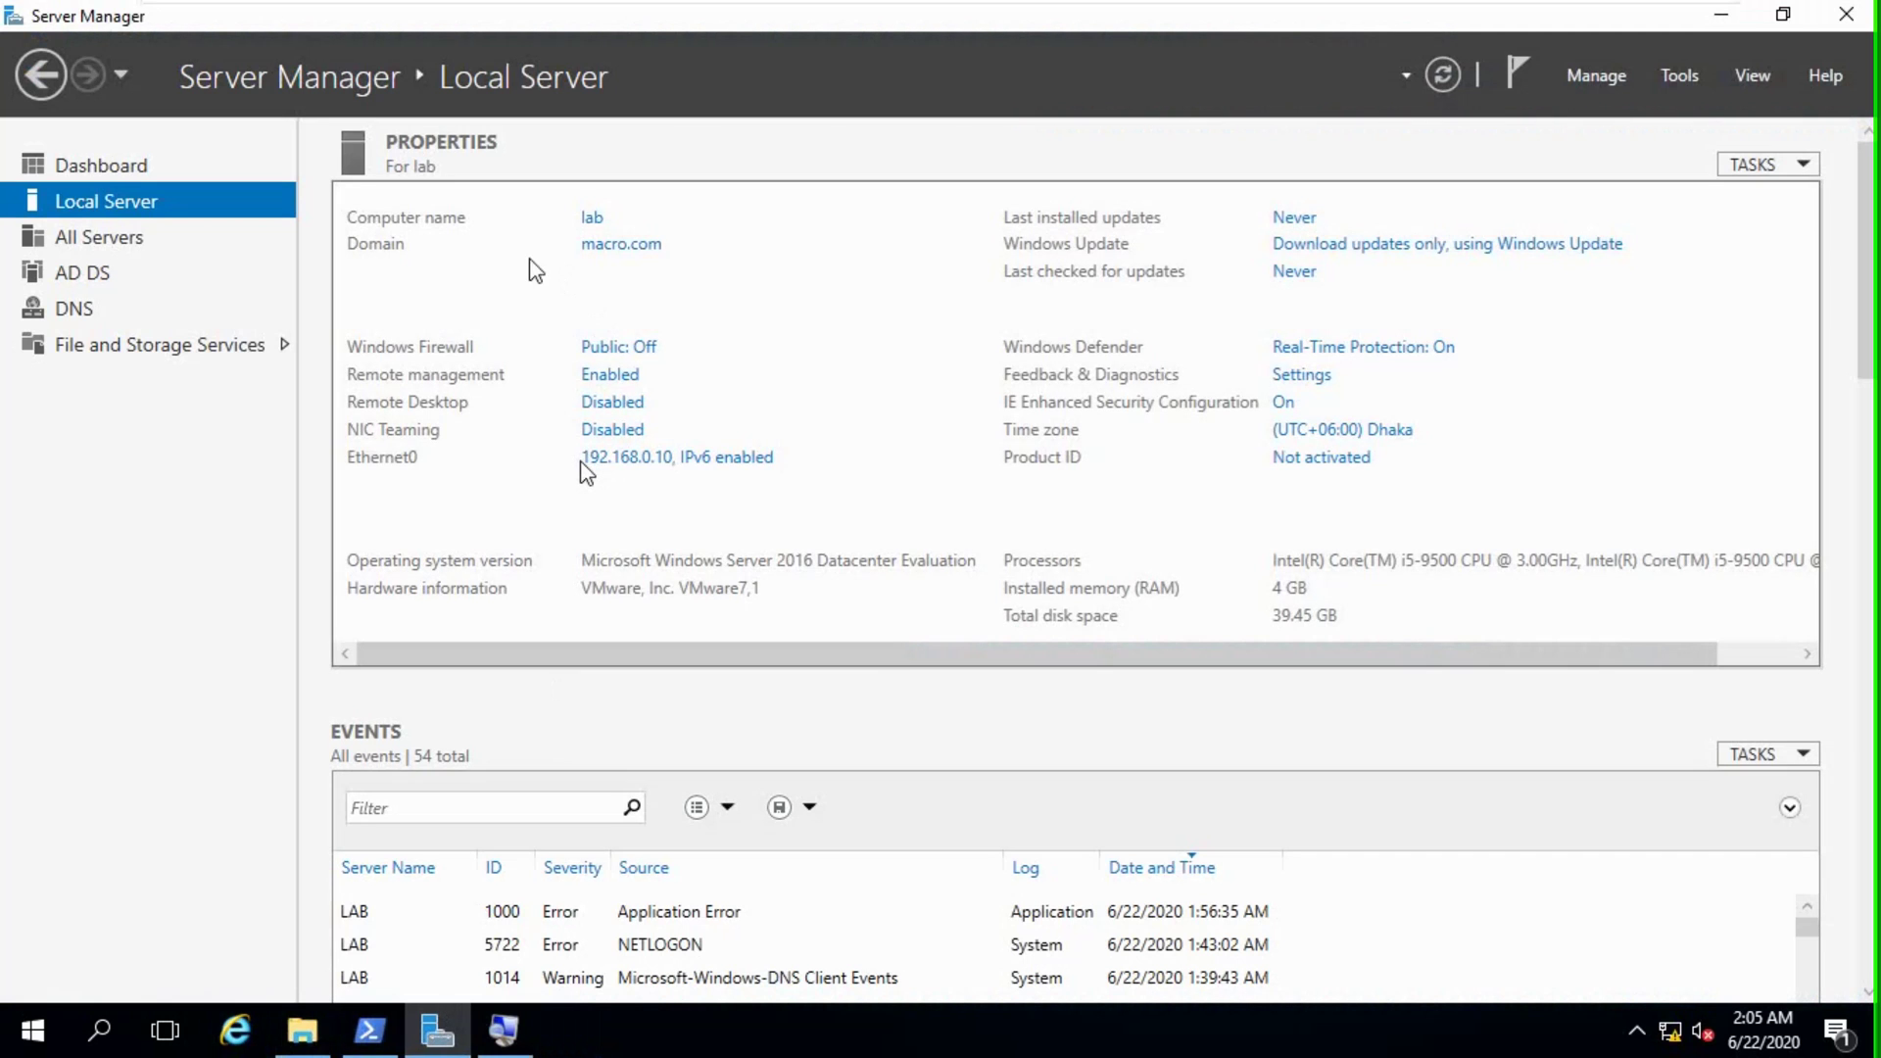
pyautogui.click(1681, 74)
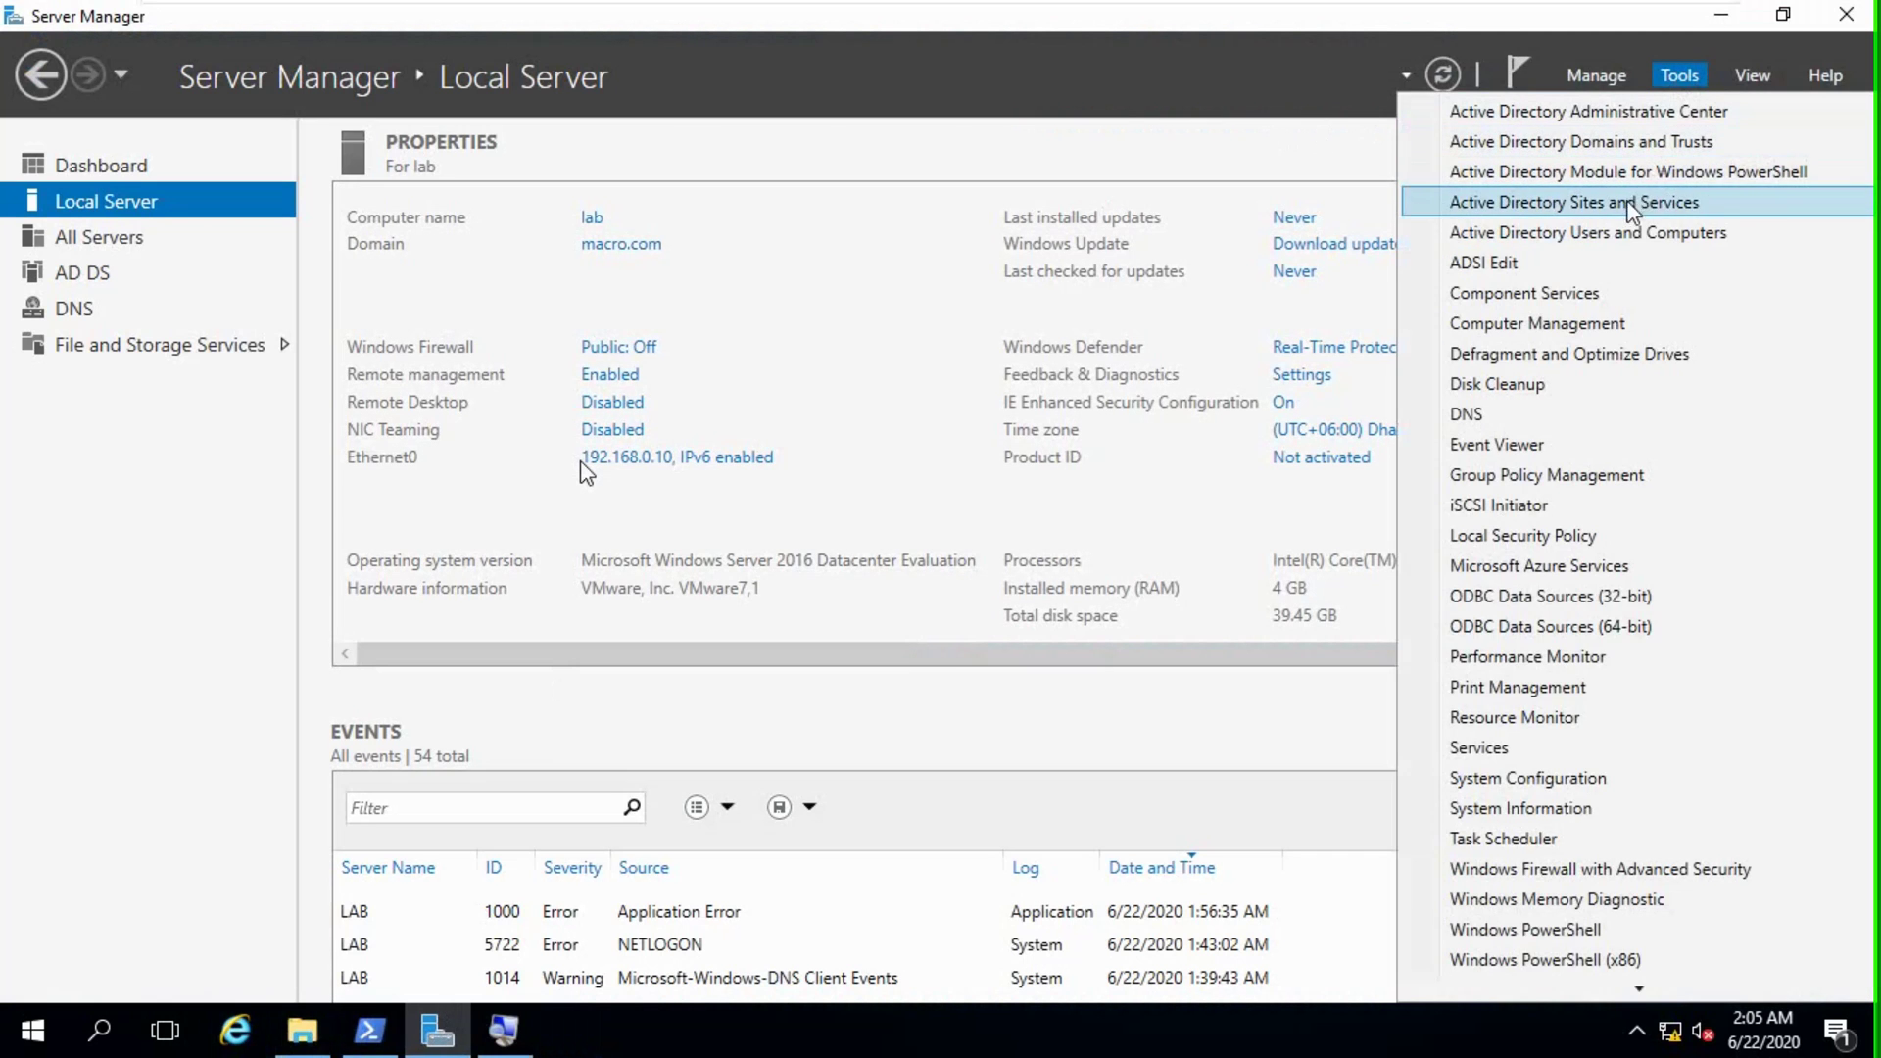
pyautogui.click(1596, 235)
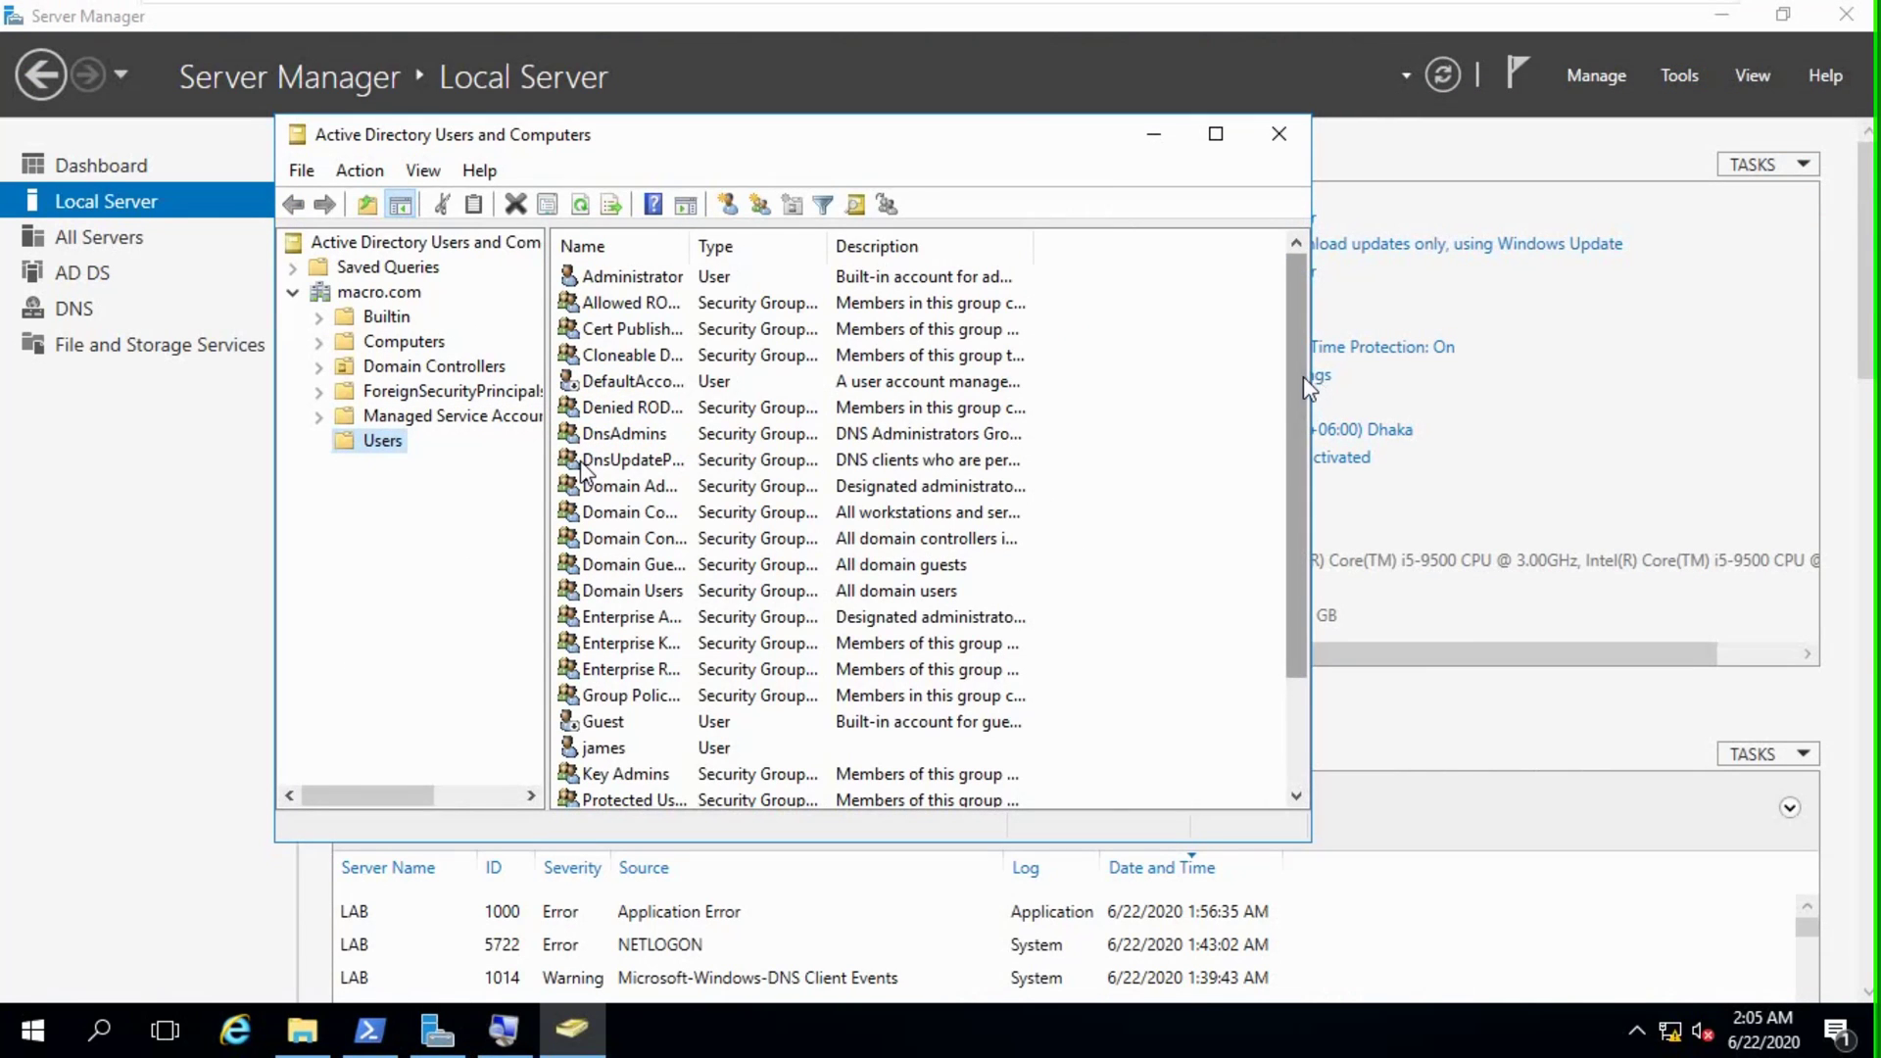
pyautogui.moveTo(1307, 377); pyautogui.dragTo(1295, 456)
pyautogui.click(612, 645)
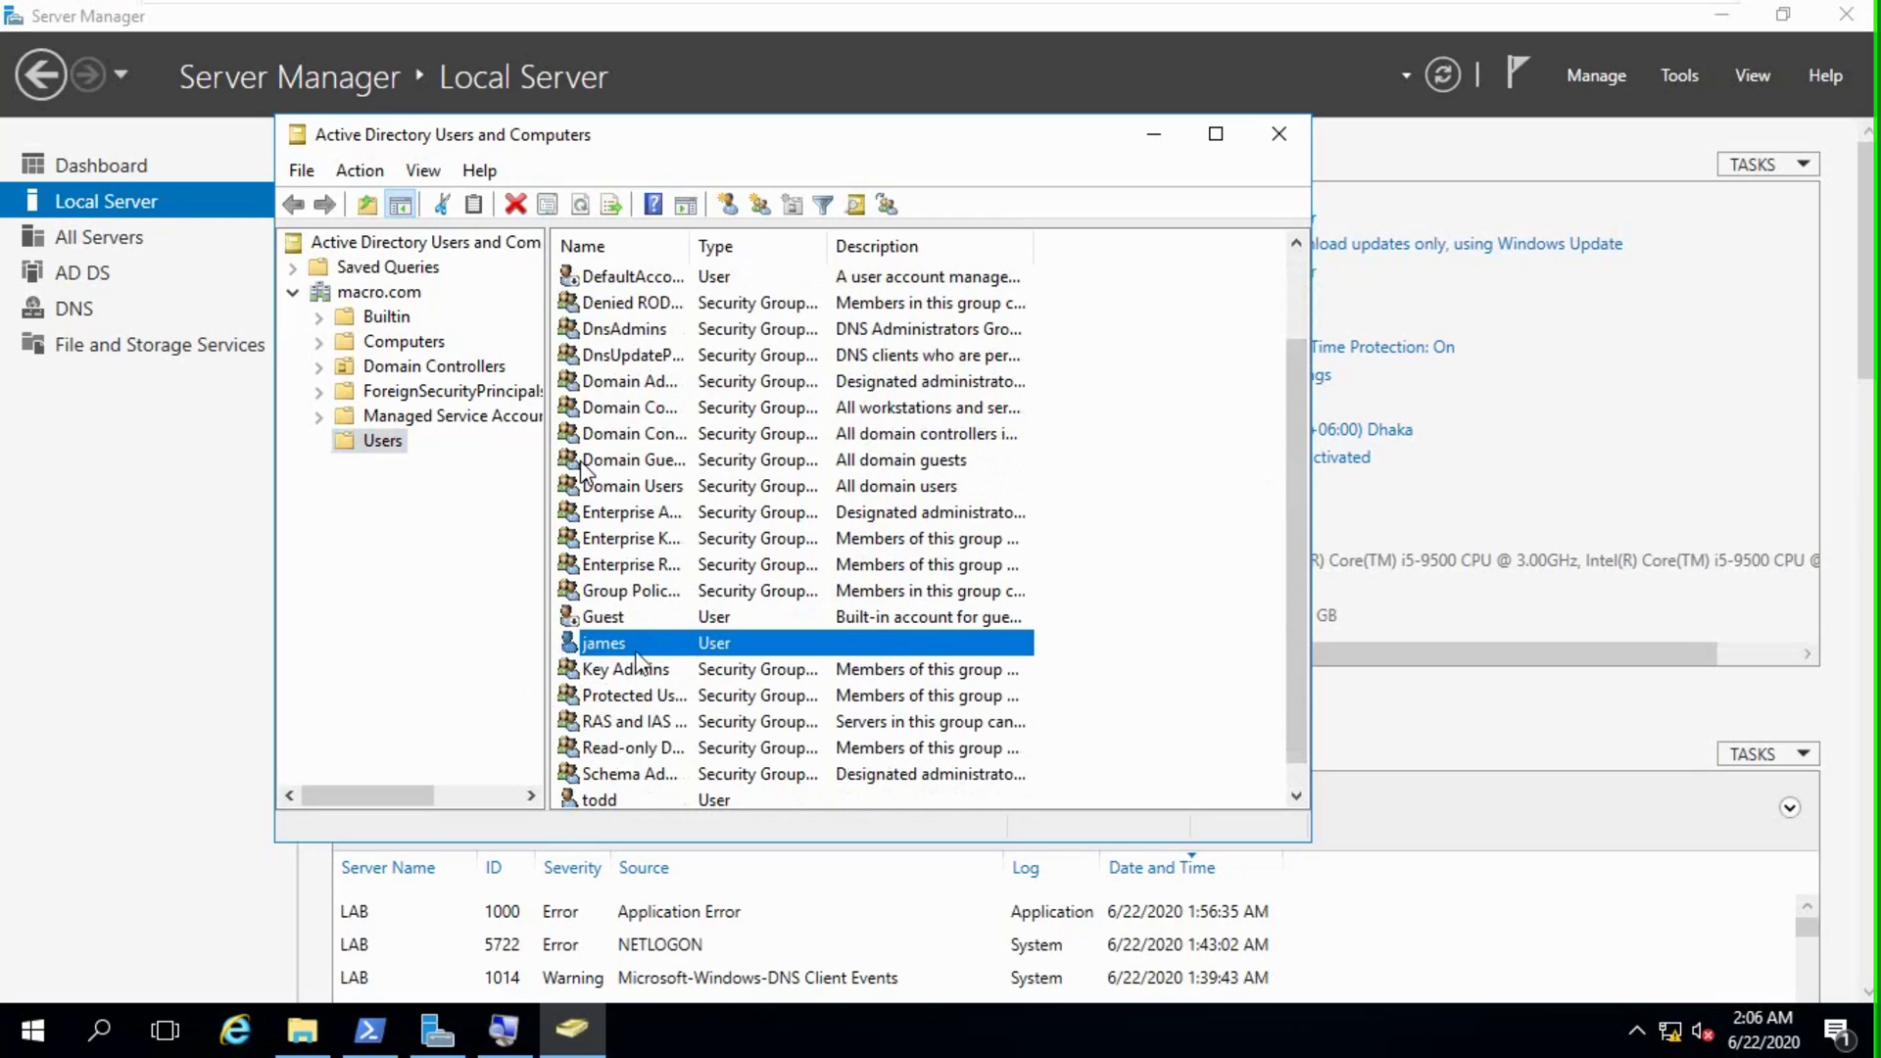
# Close Active Directory Users and Computers and launch Group Policy Management.
pyautogui.click(1278, 134)
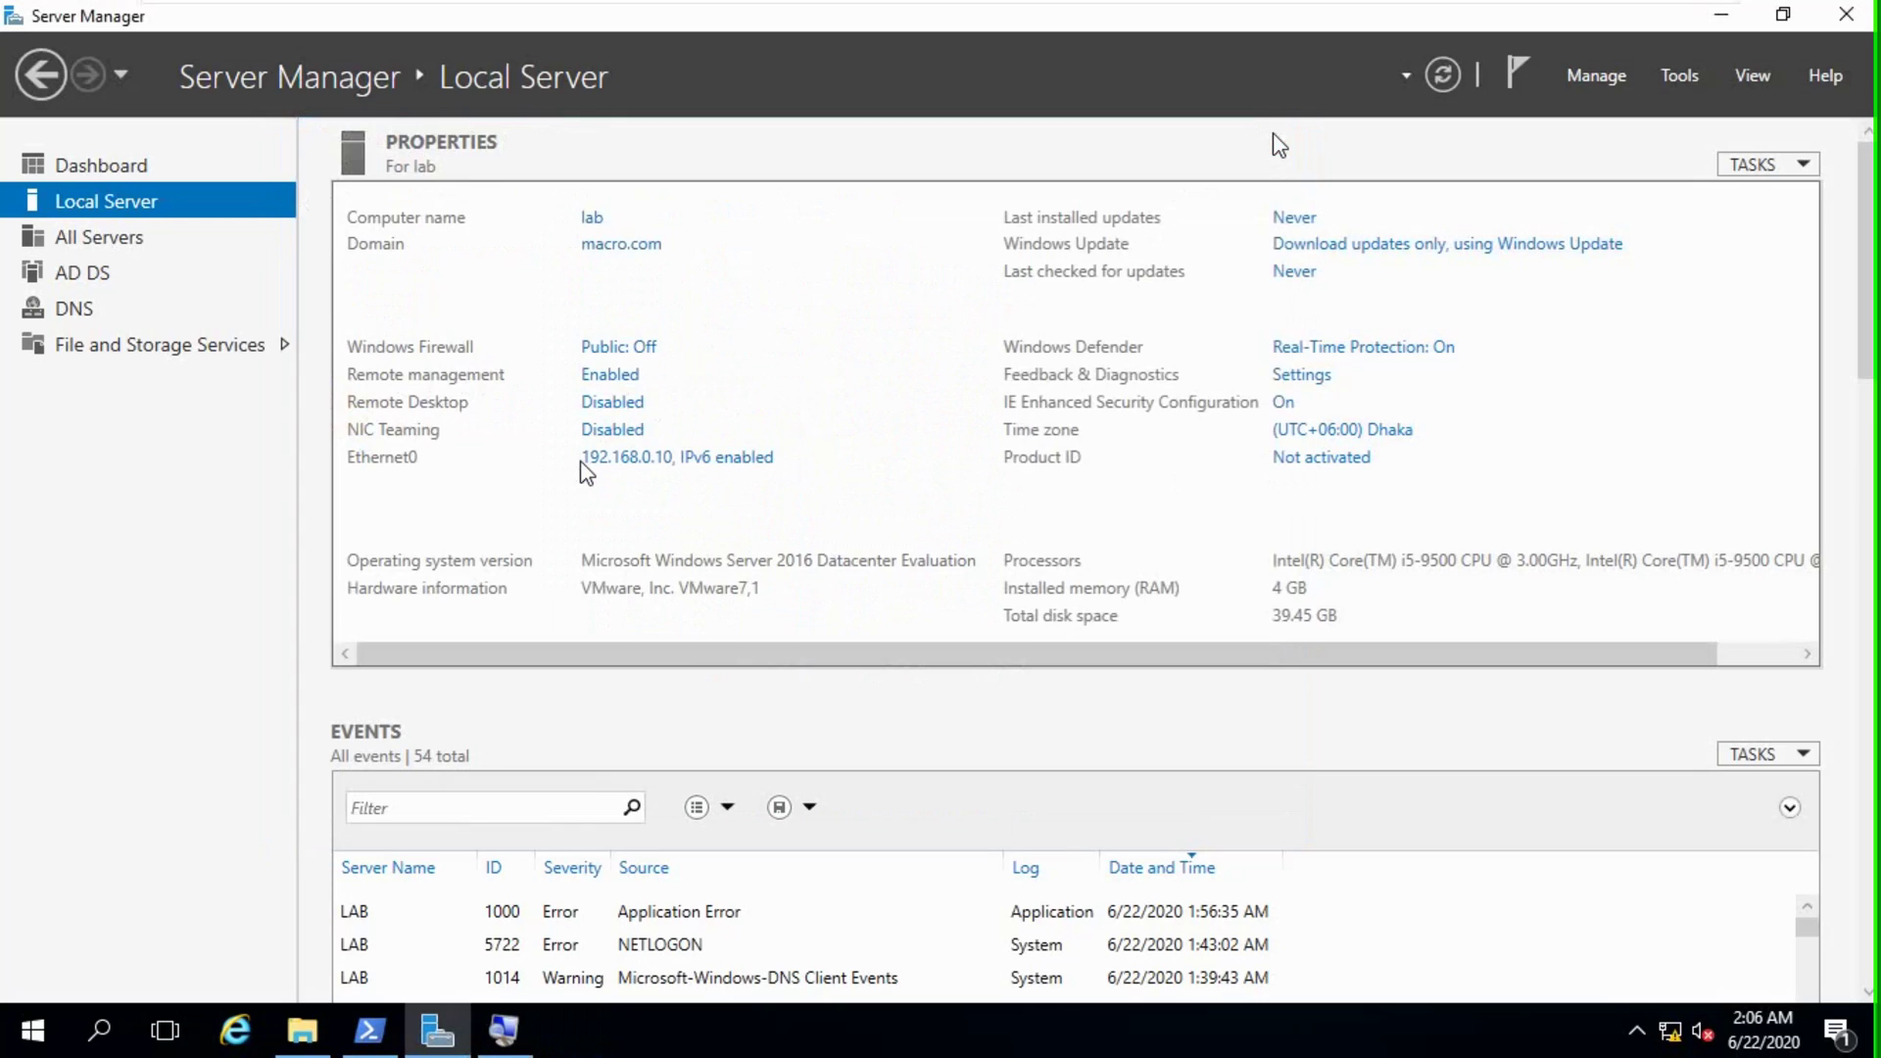
pyautogui.click(1670, 75)
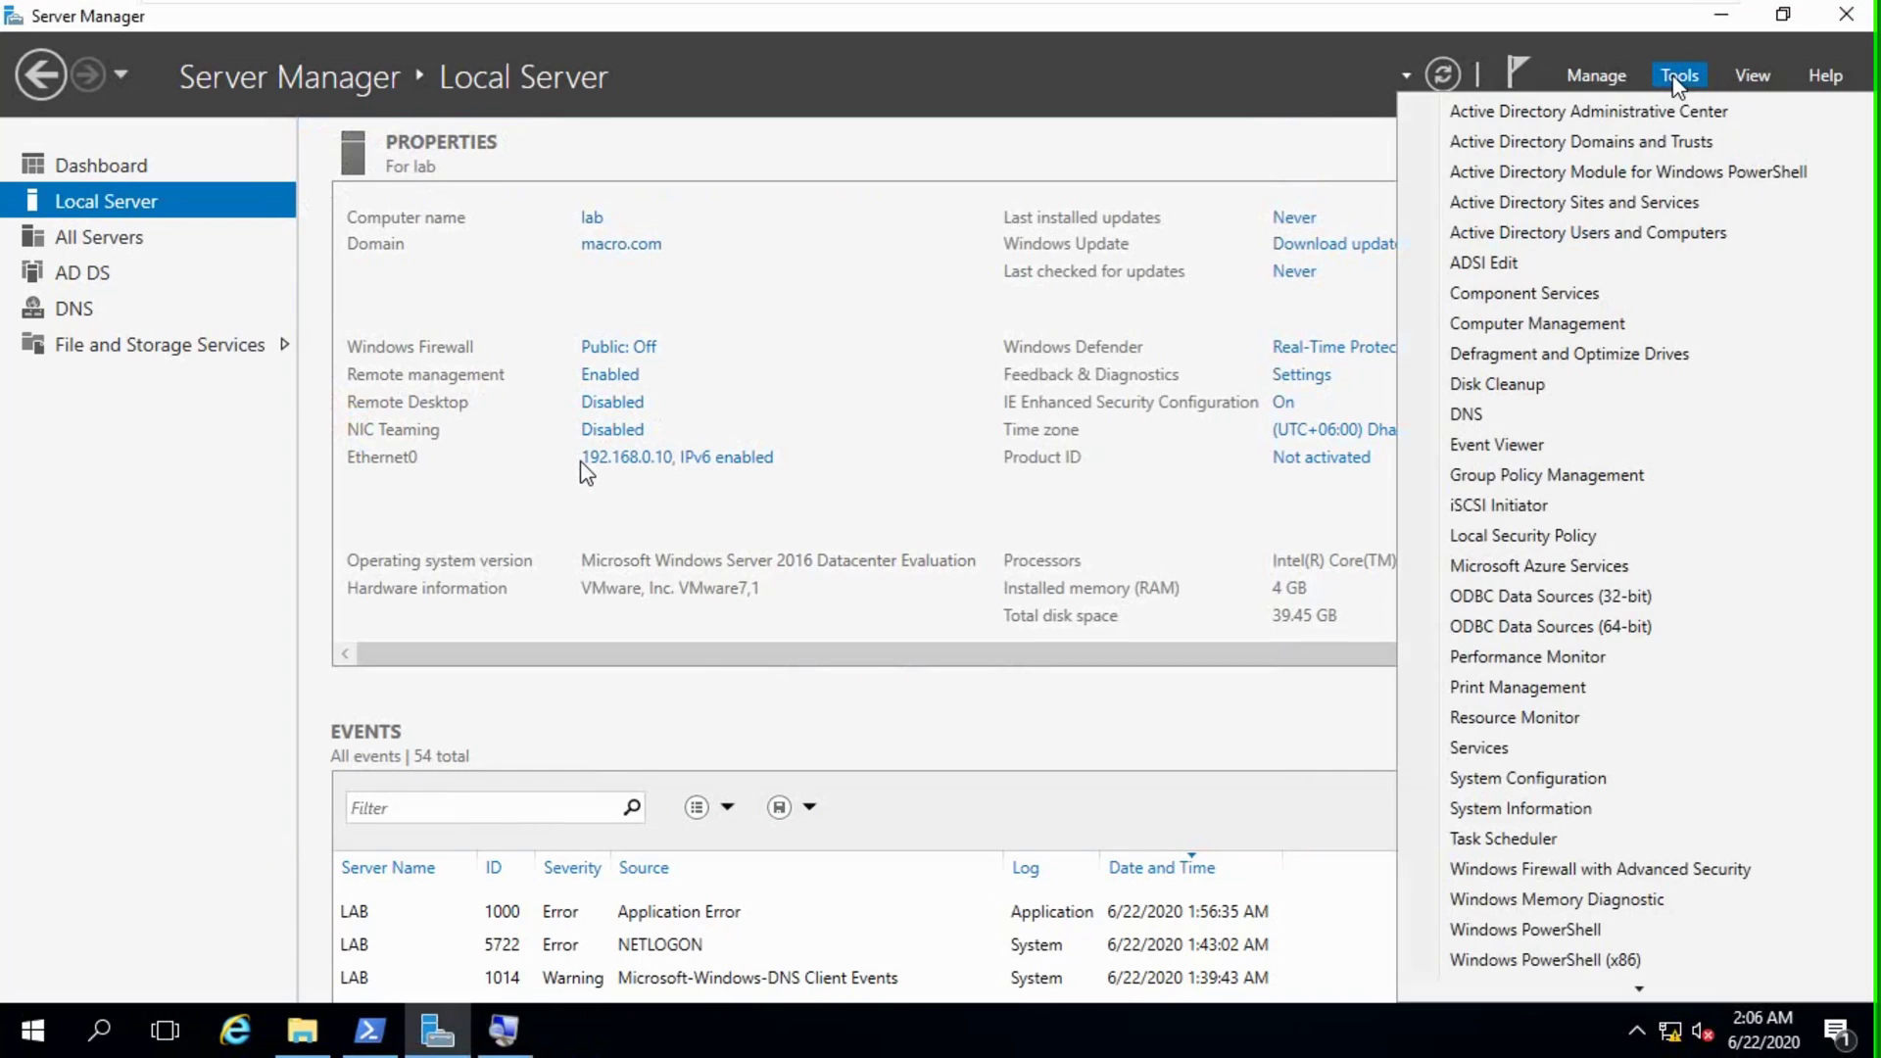
pyautogui.click(1520, 478)
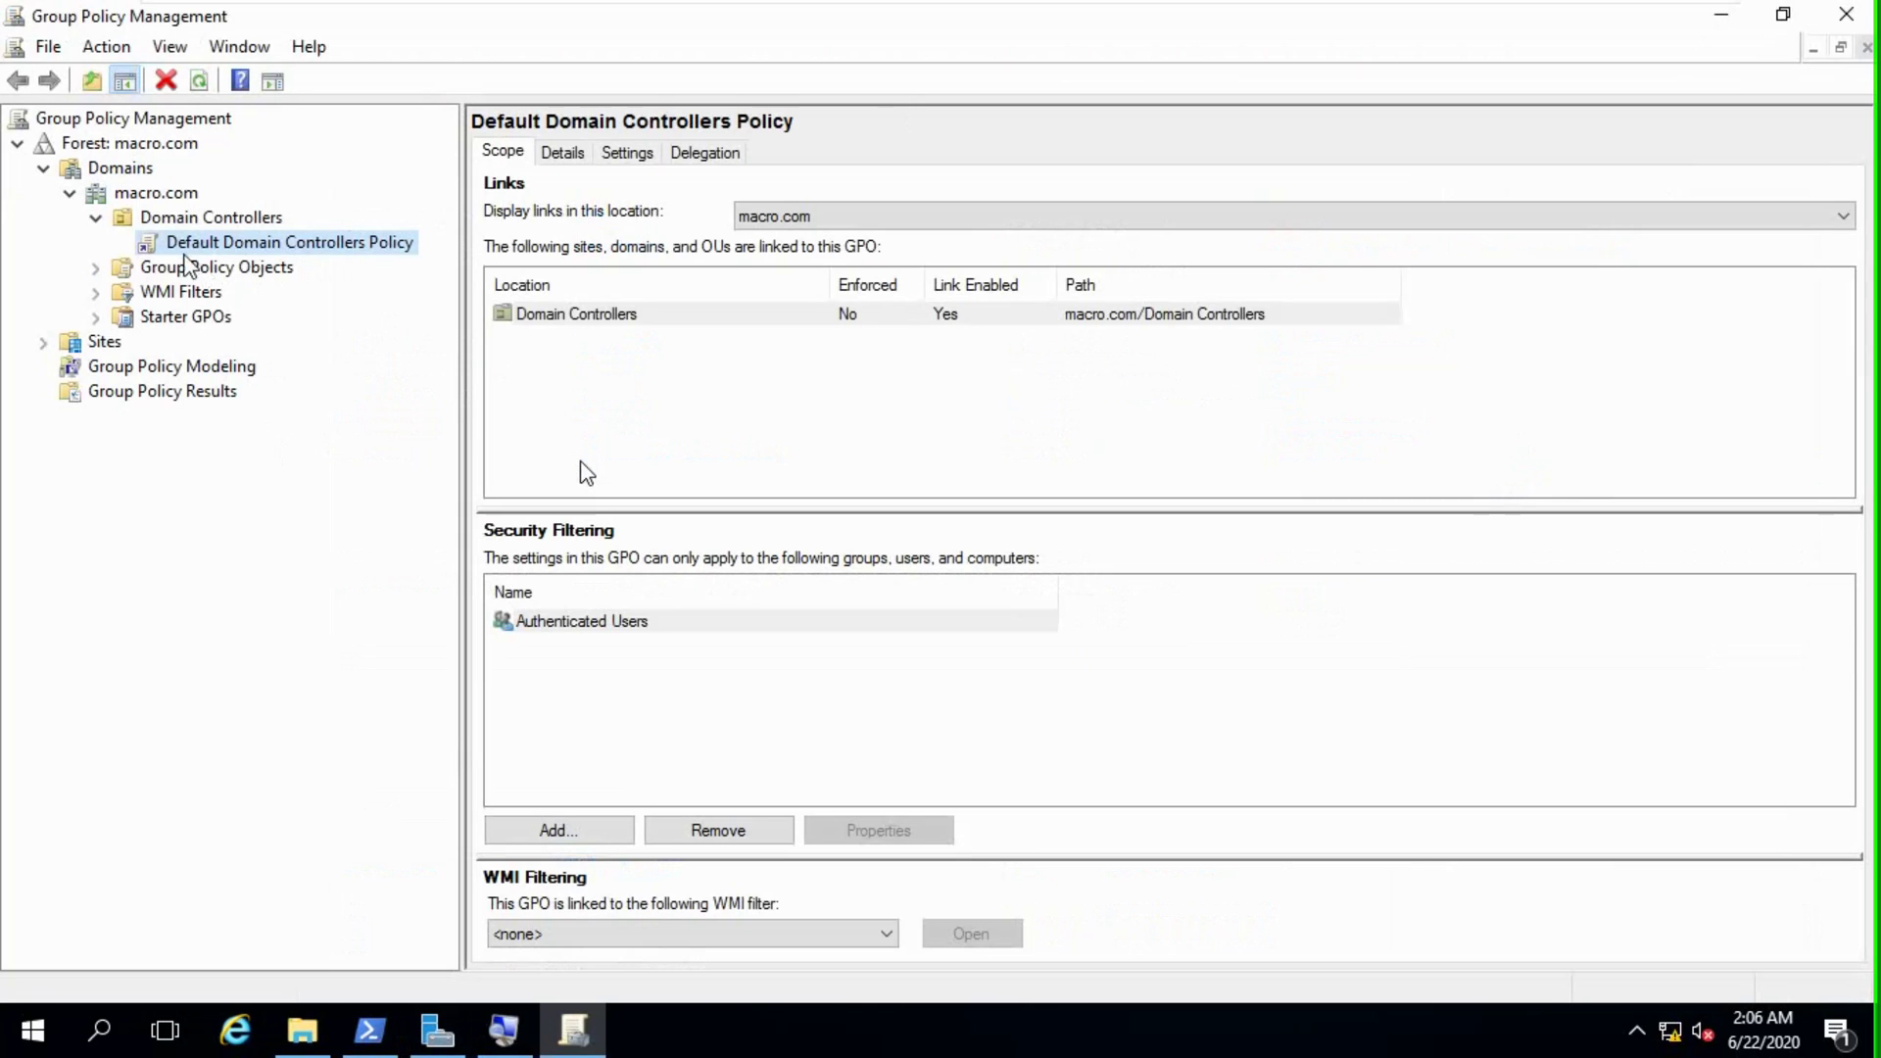
# Under Domains > macro.com, create and link a new GPO named Login and Logoff GPO.
pyautogui.click(70, 173)
pyautogui.click(50, 176)
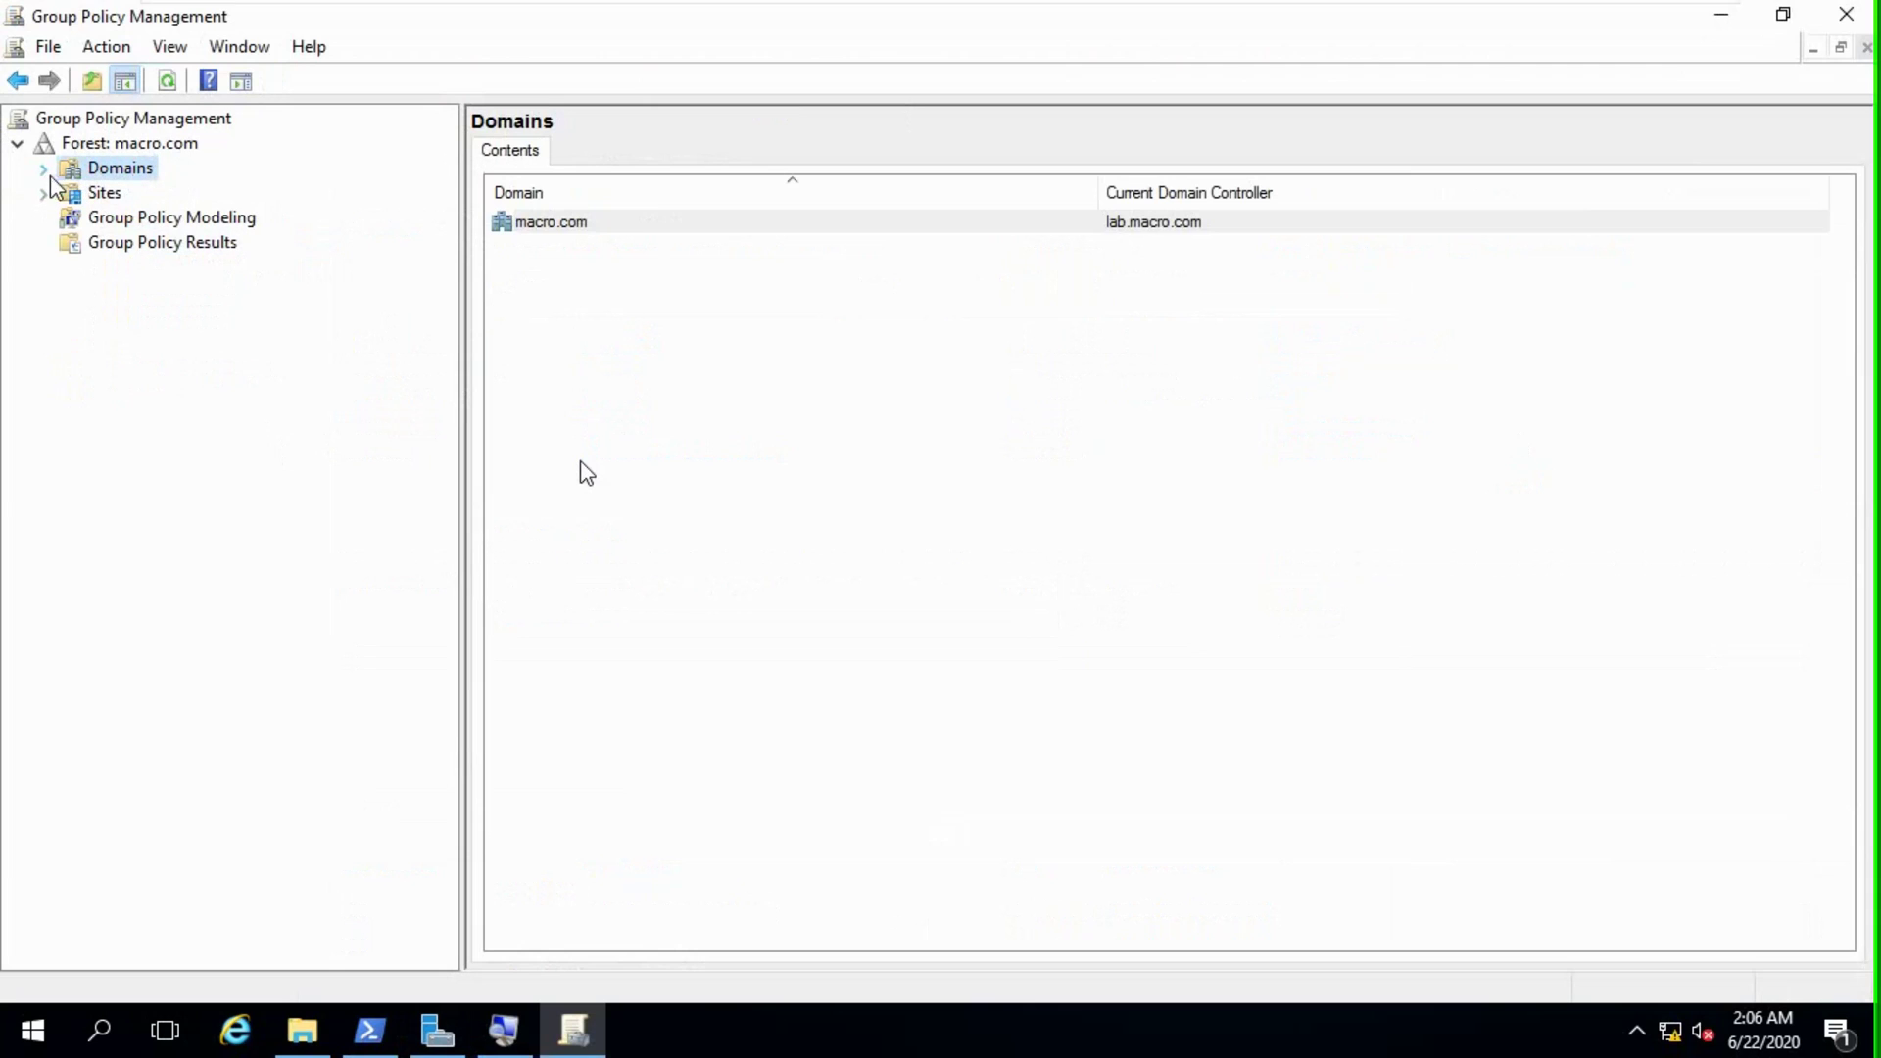
pyautogui.click(46, 172)
pyautogui.click(128, 196)
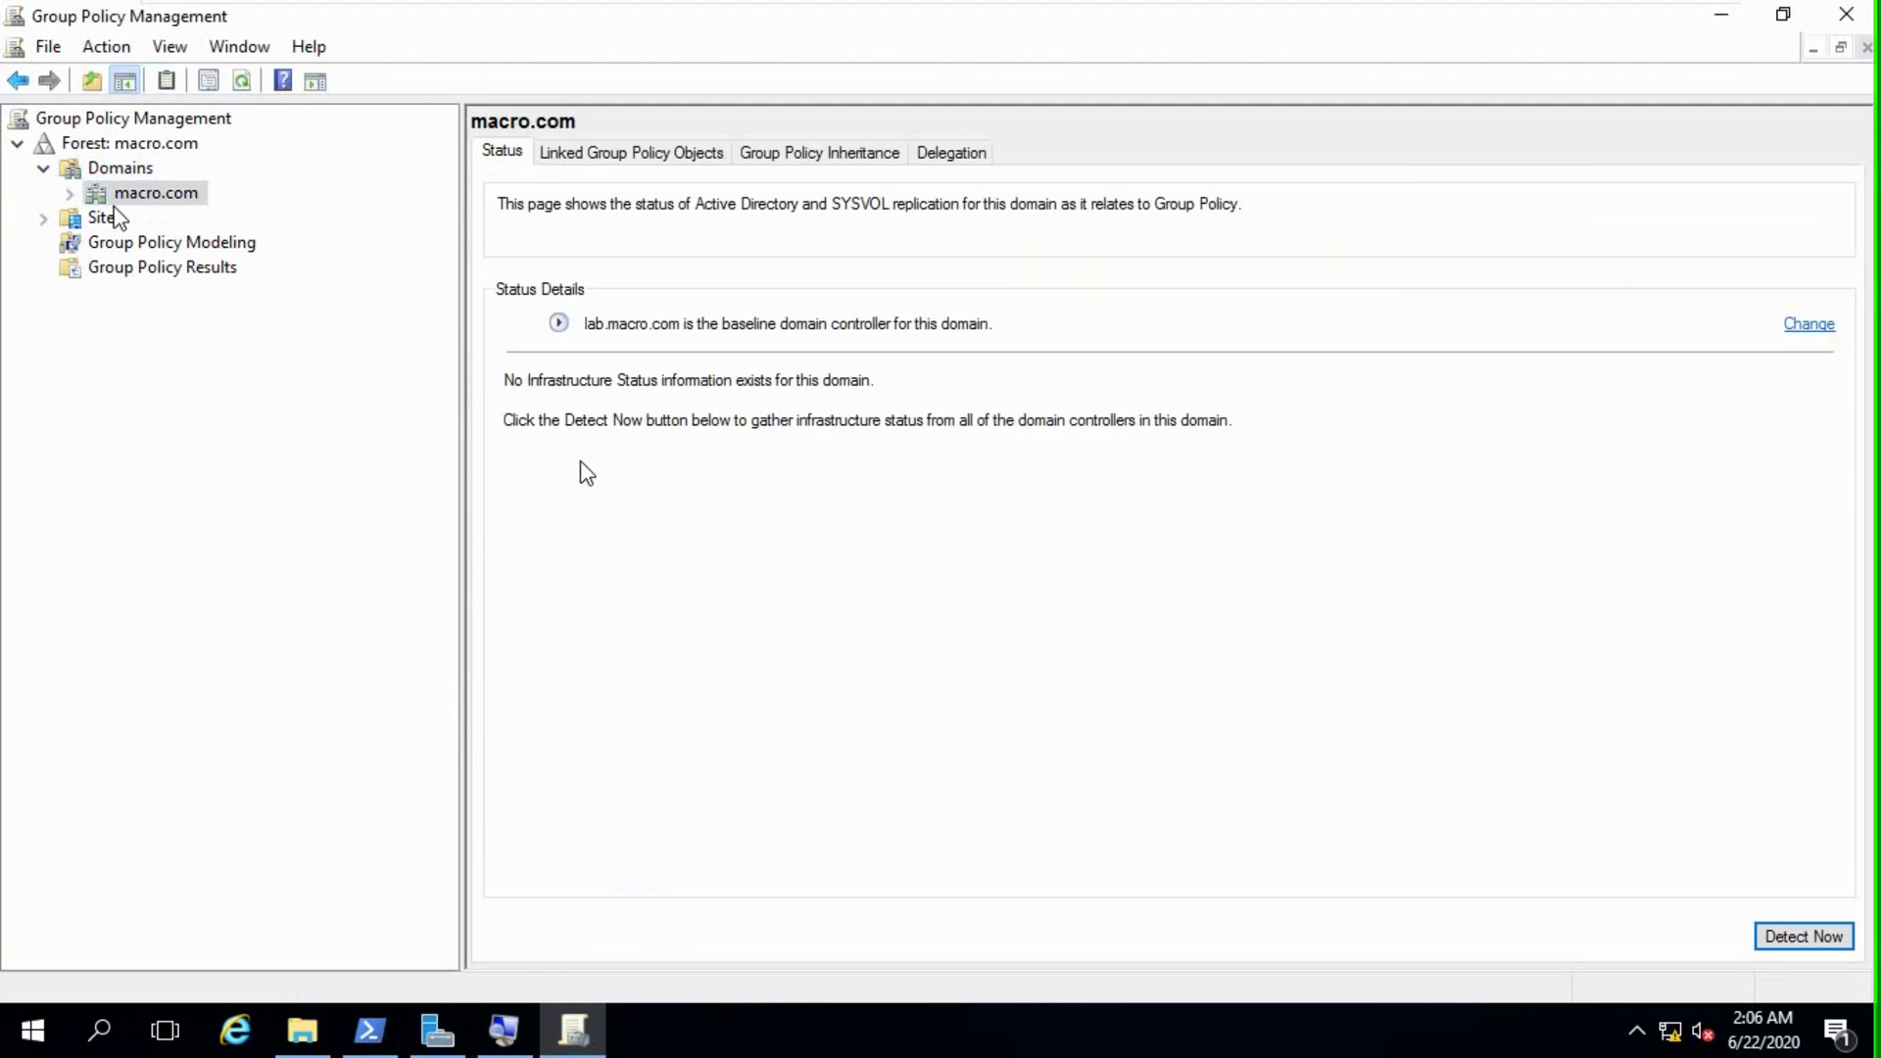
pyautogui.click(70, 194)
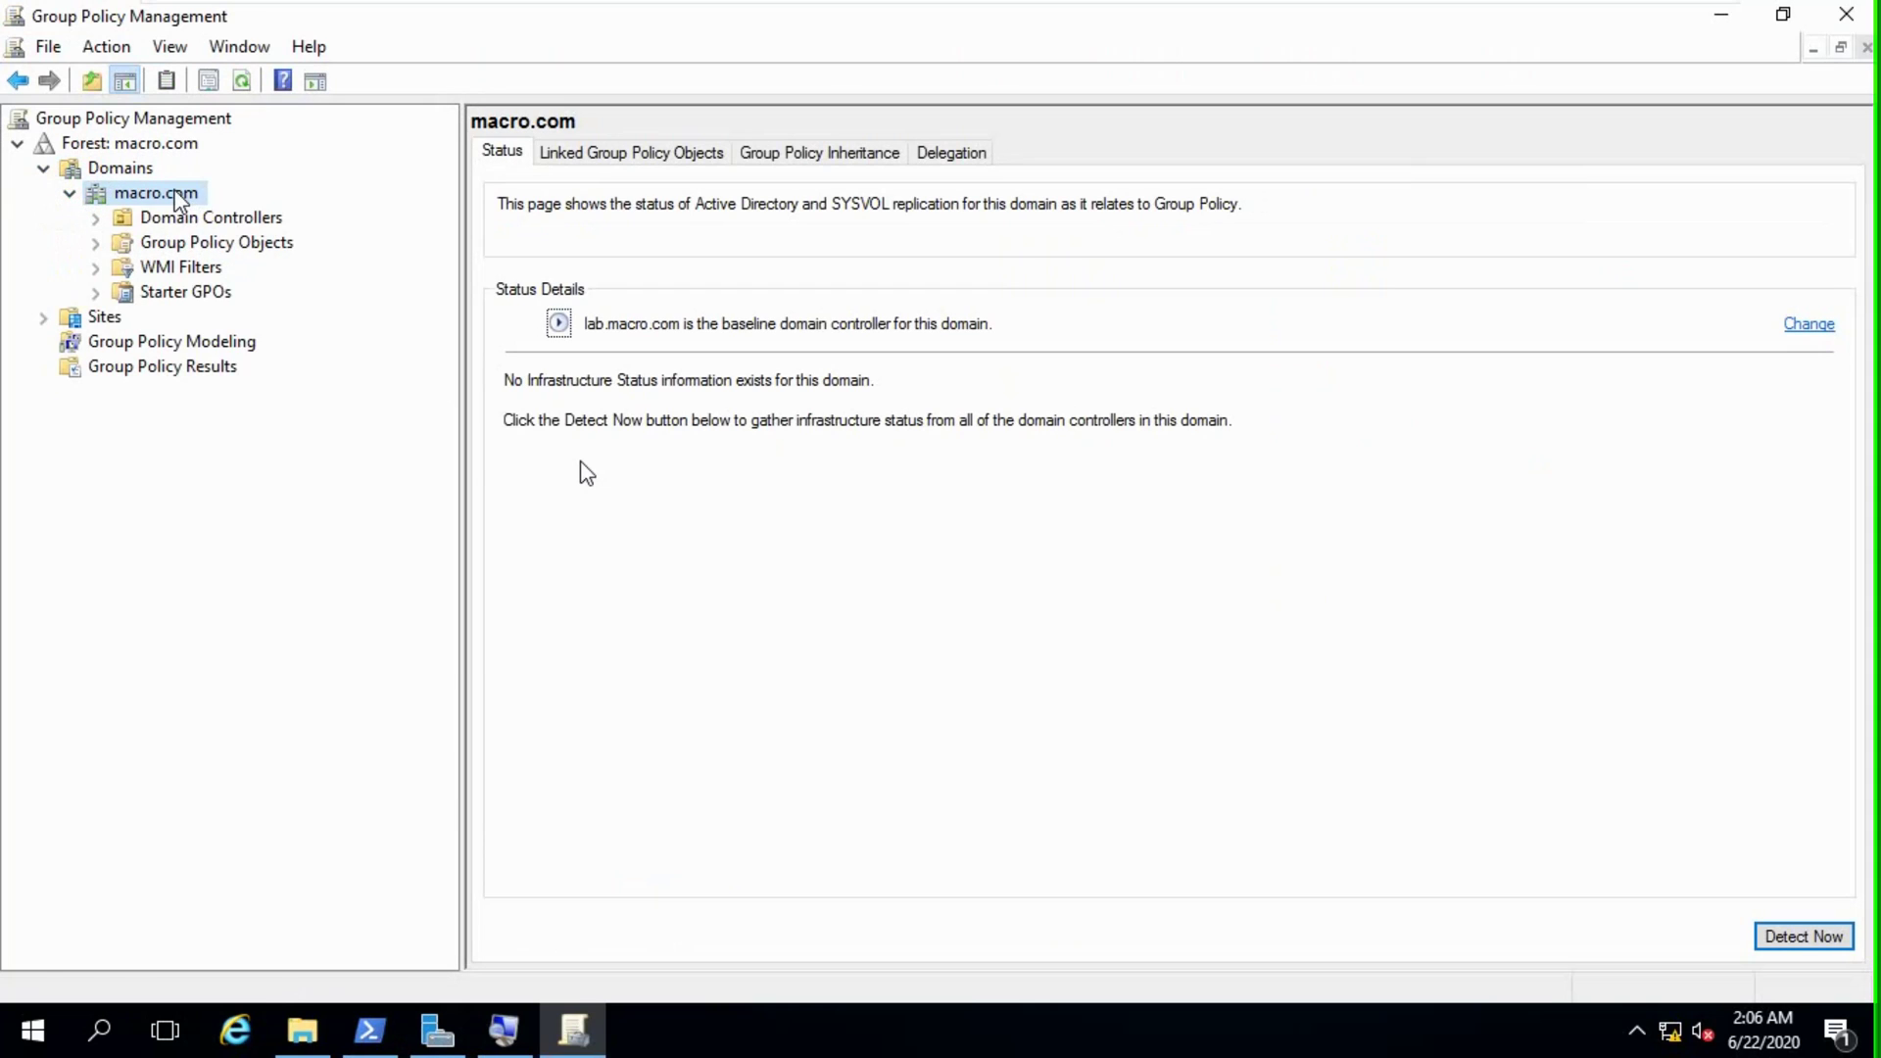
pyautogui.rightClick(175, 193)
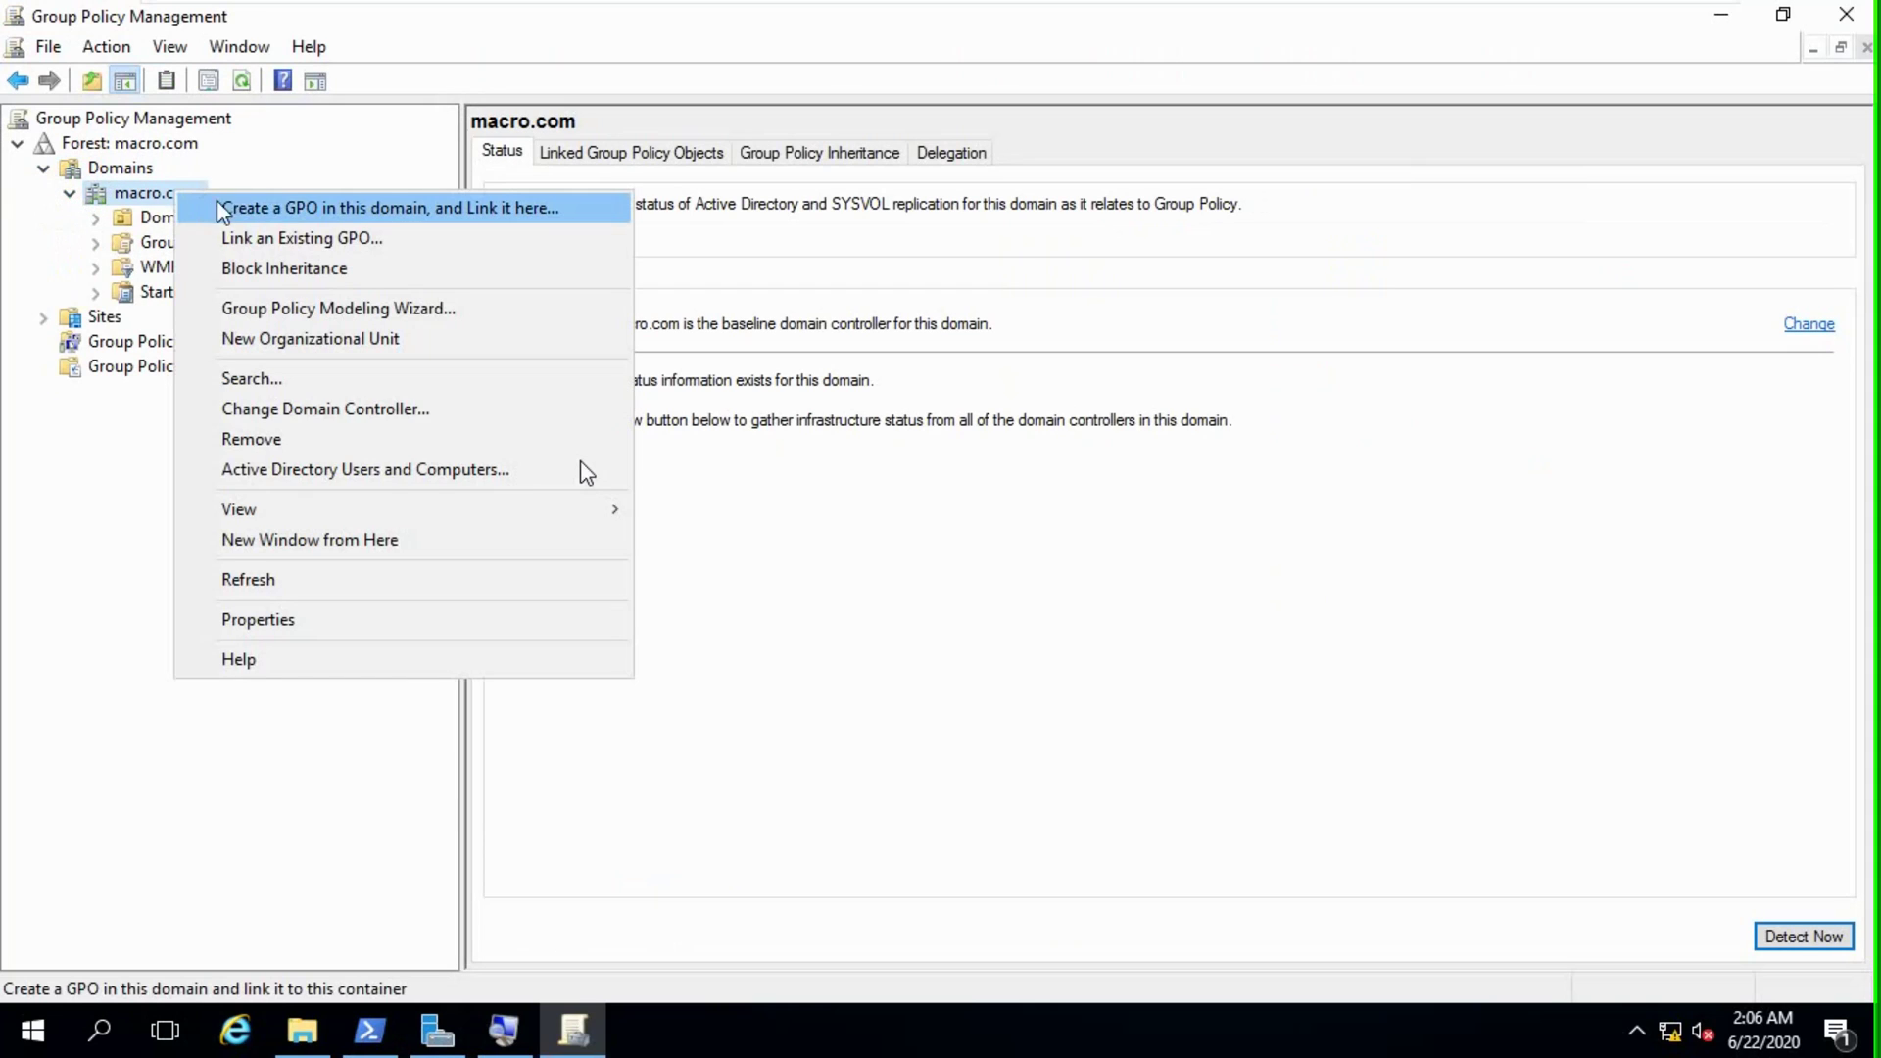
pyautogui.click(367, 208)
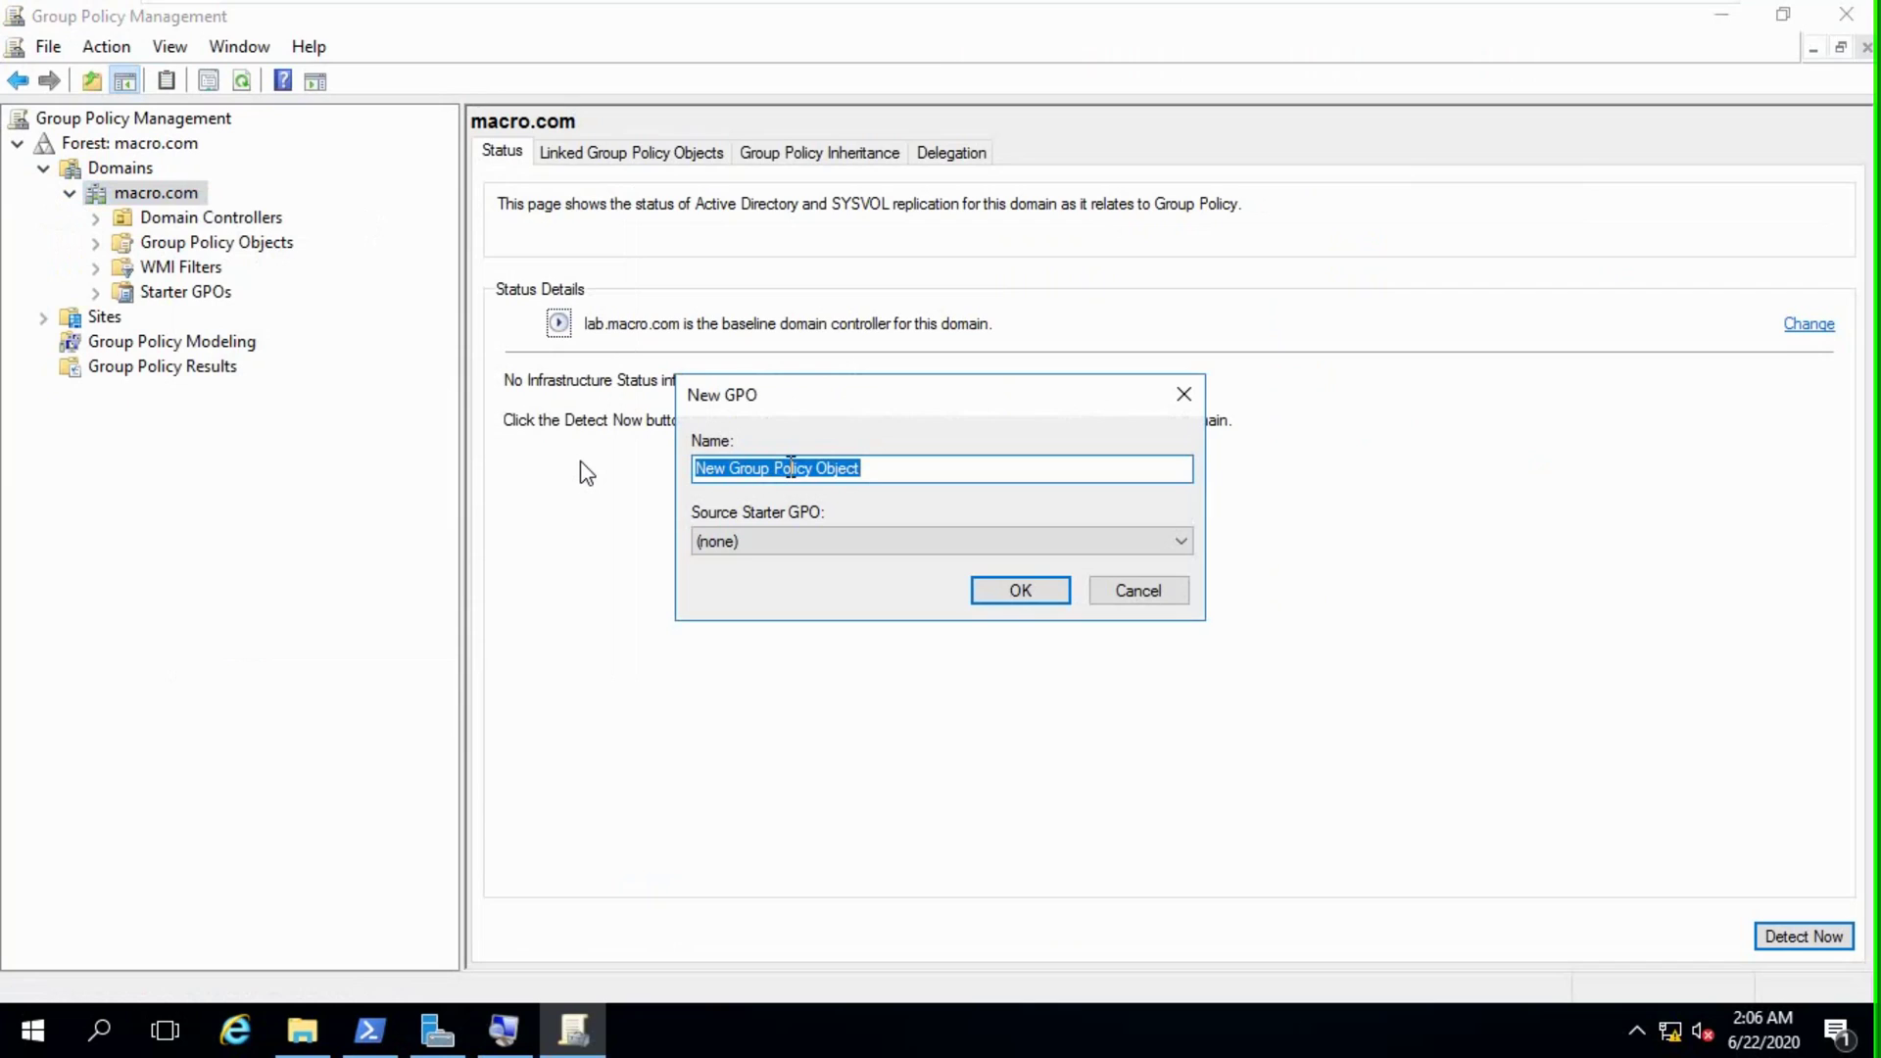
pyautogui.write('Login and Logoff GPO')
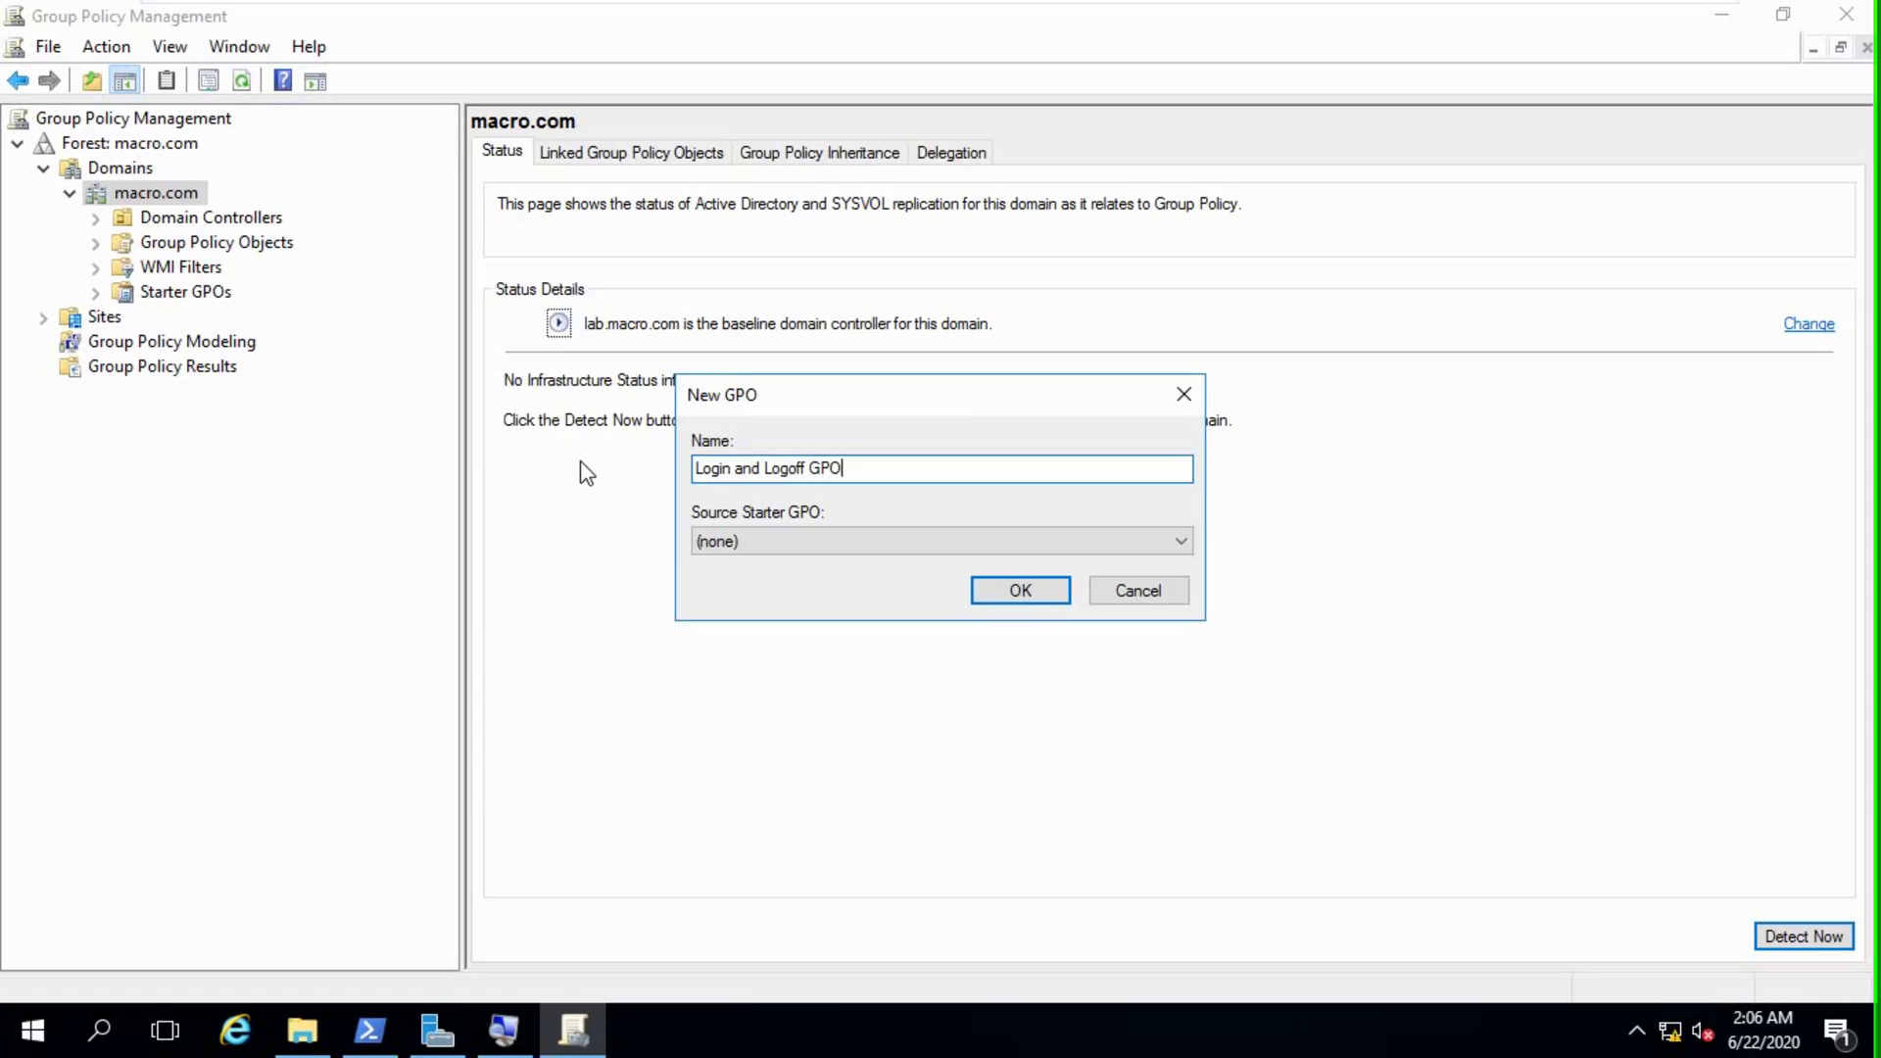
pyautogui.press('Return')
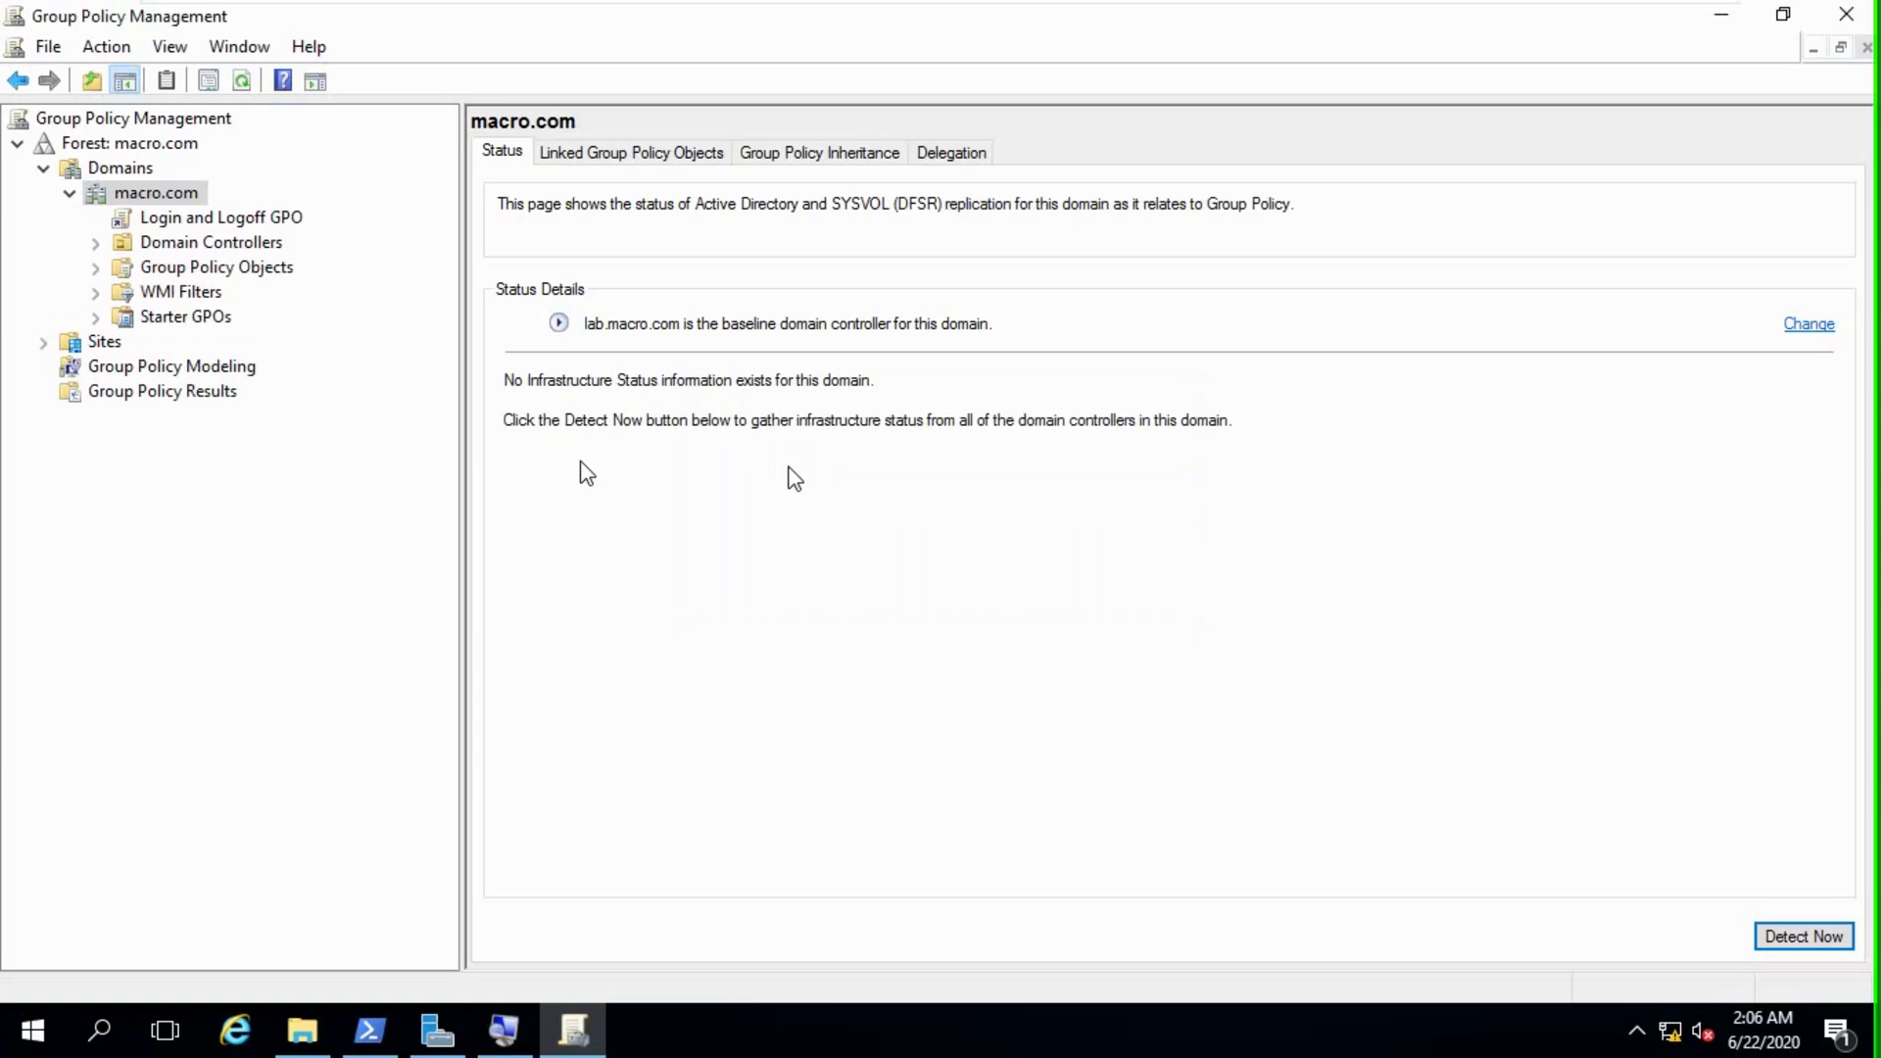
pyautogui.click(232, 221)
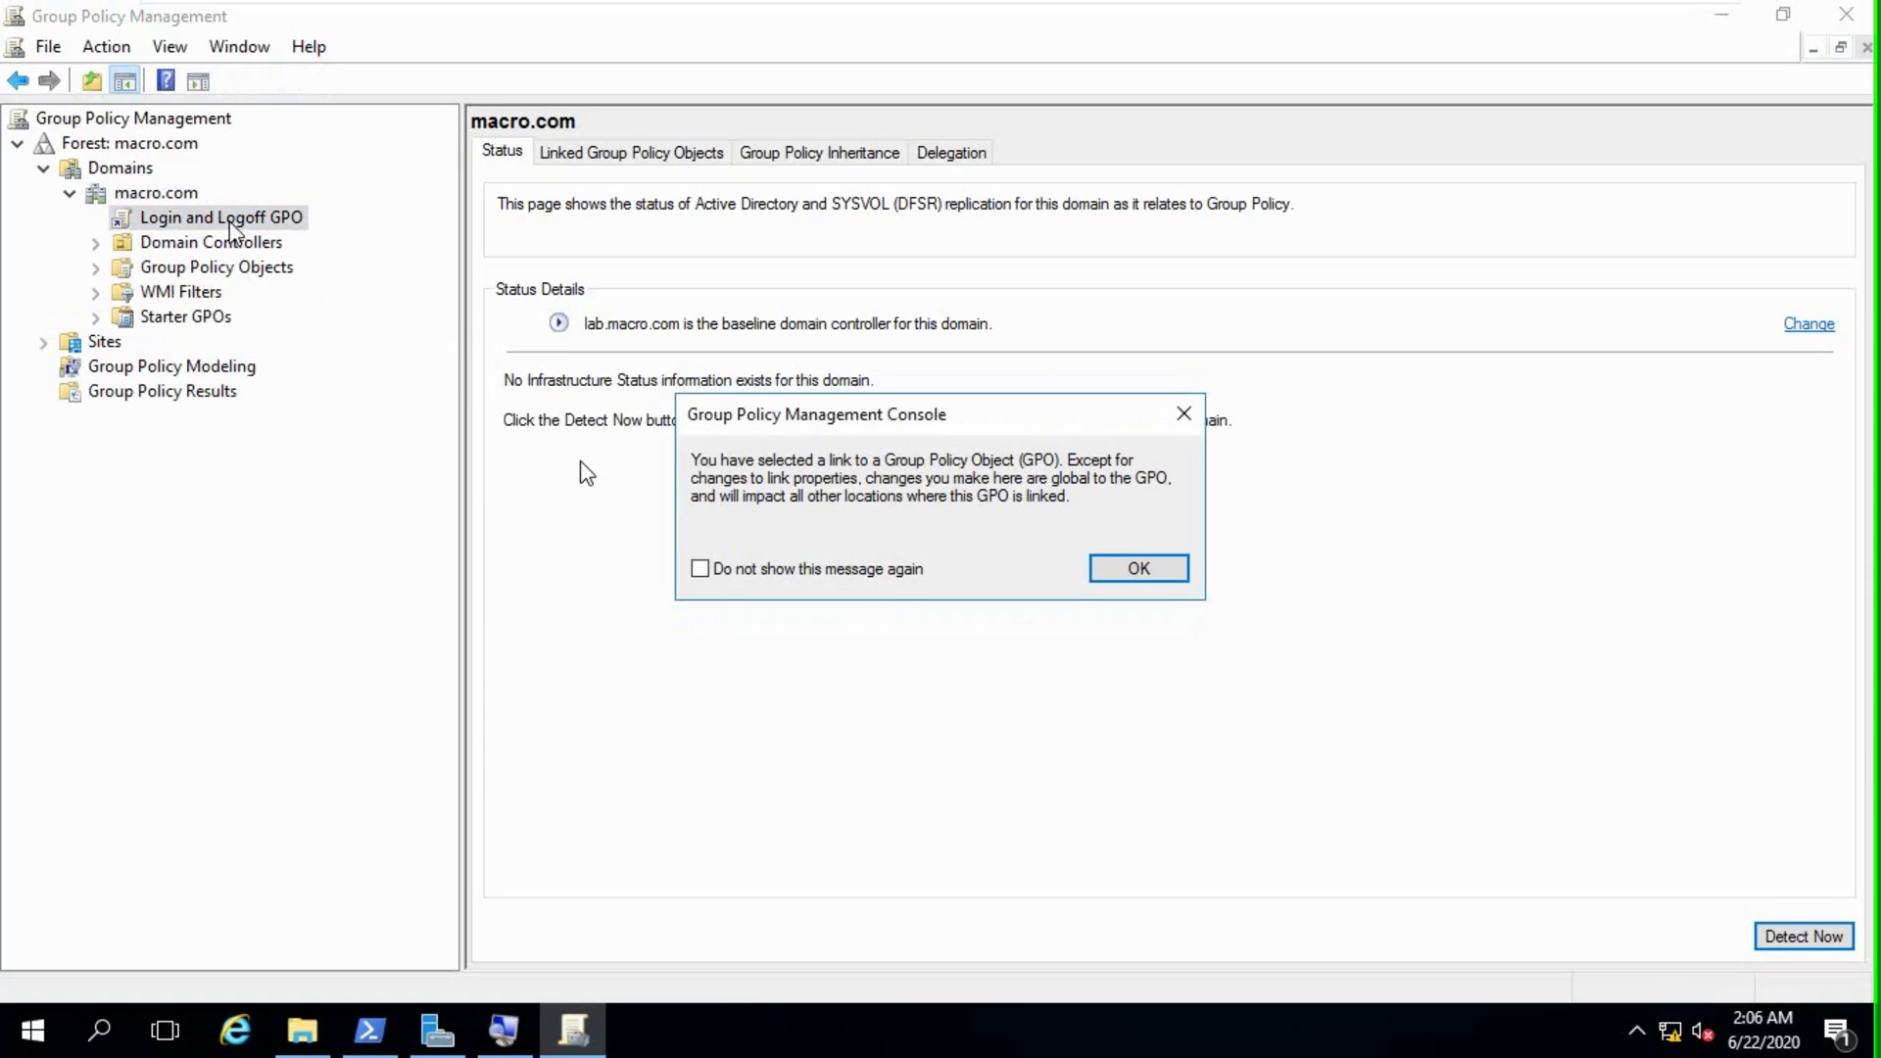
# Edit Login and Logoff GPO and go to User Configuration > Windows Settings > Scripts (Logon/Logoff).
pyautogui.click(1165, 573)
pyautogui.rightClick(149, 223)
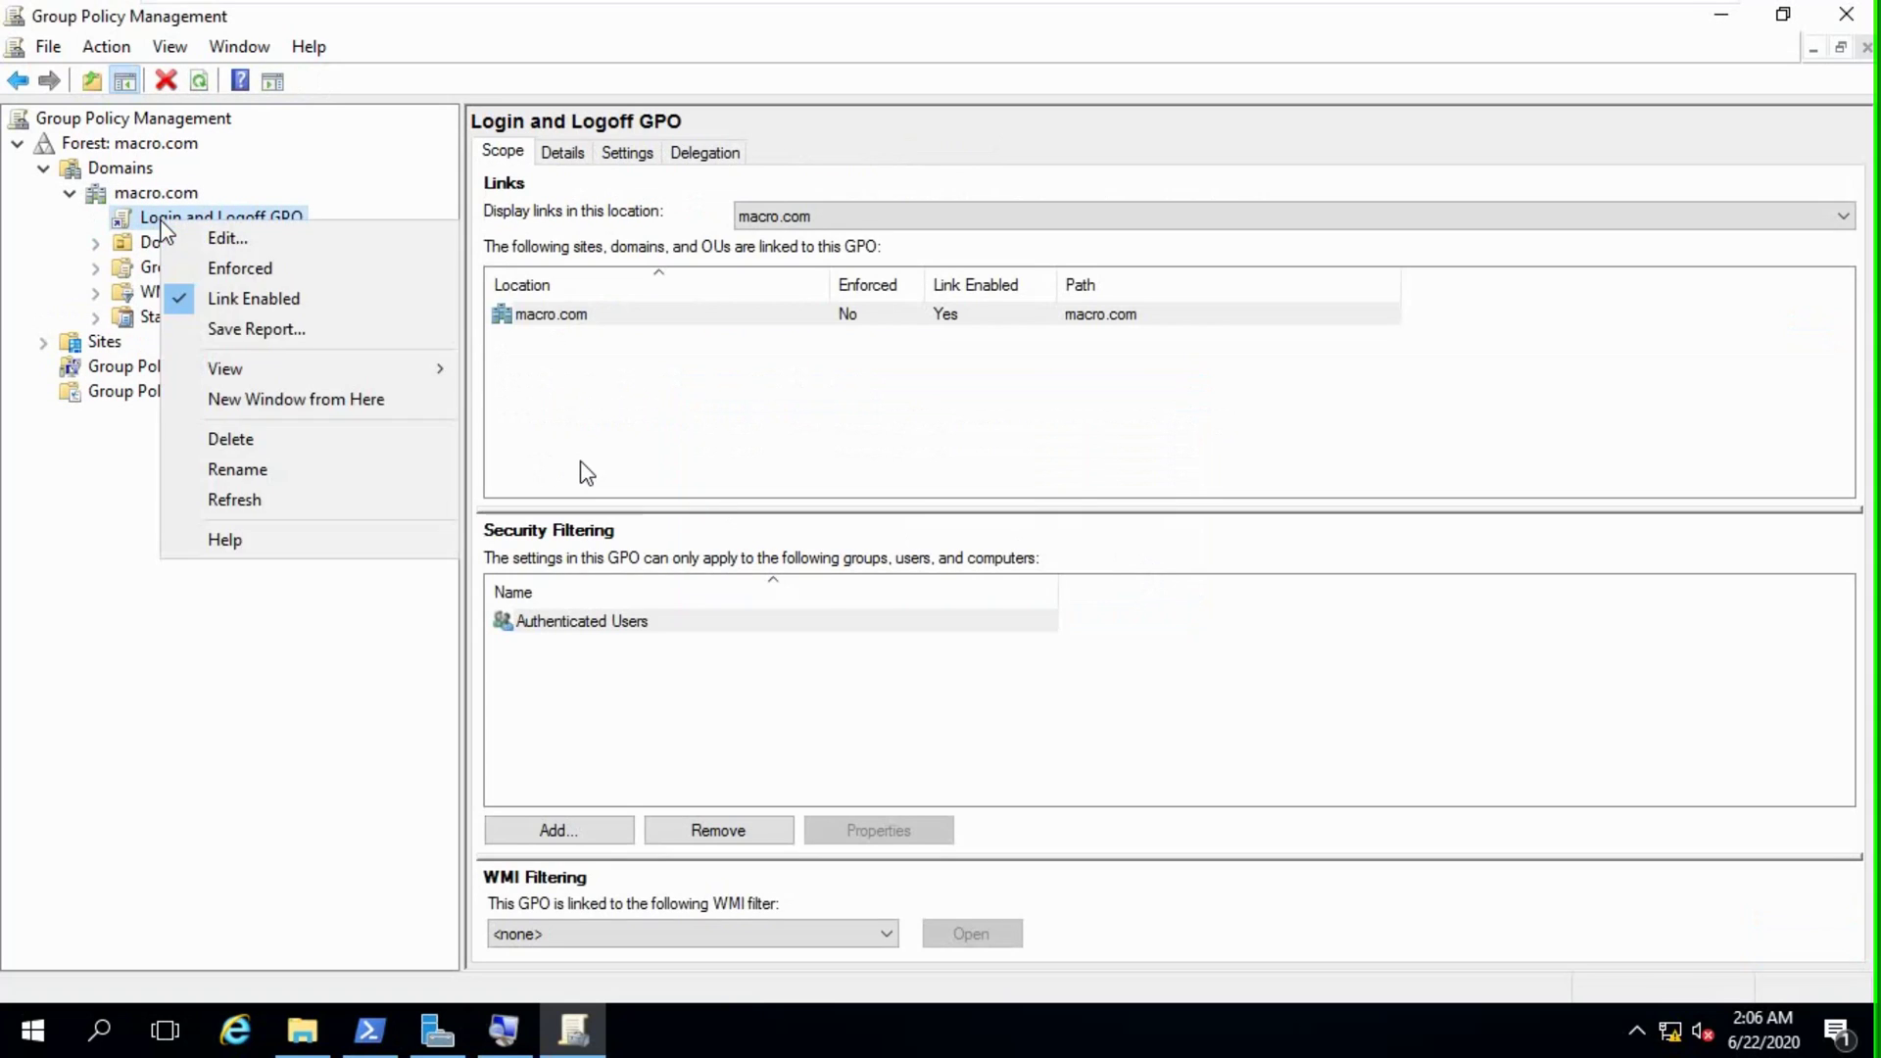
pyautogui.click(227, 237)
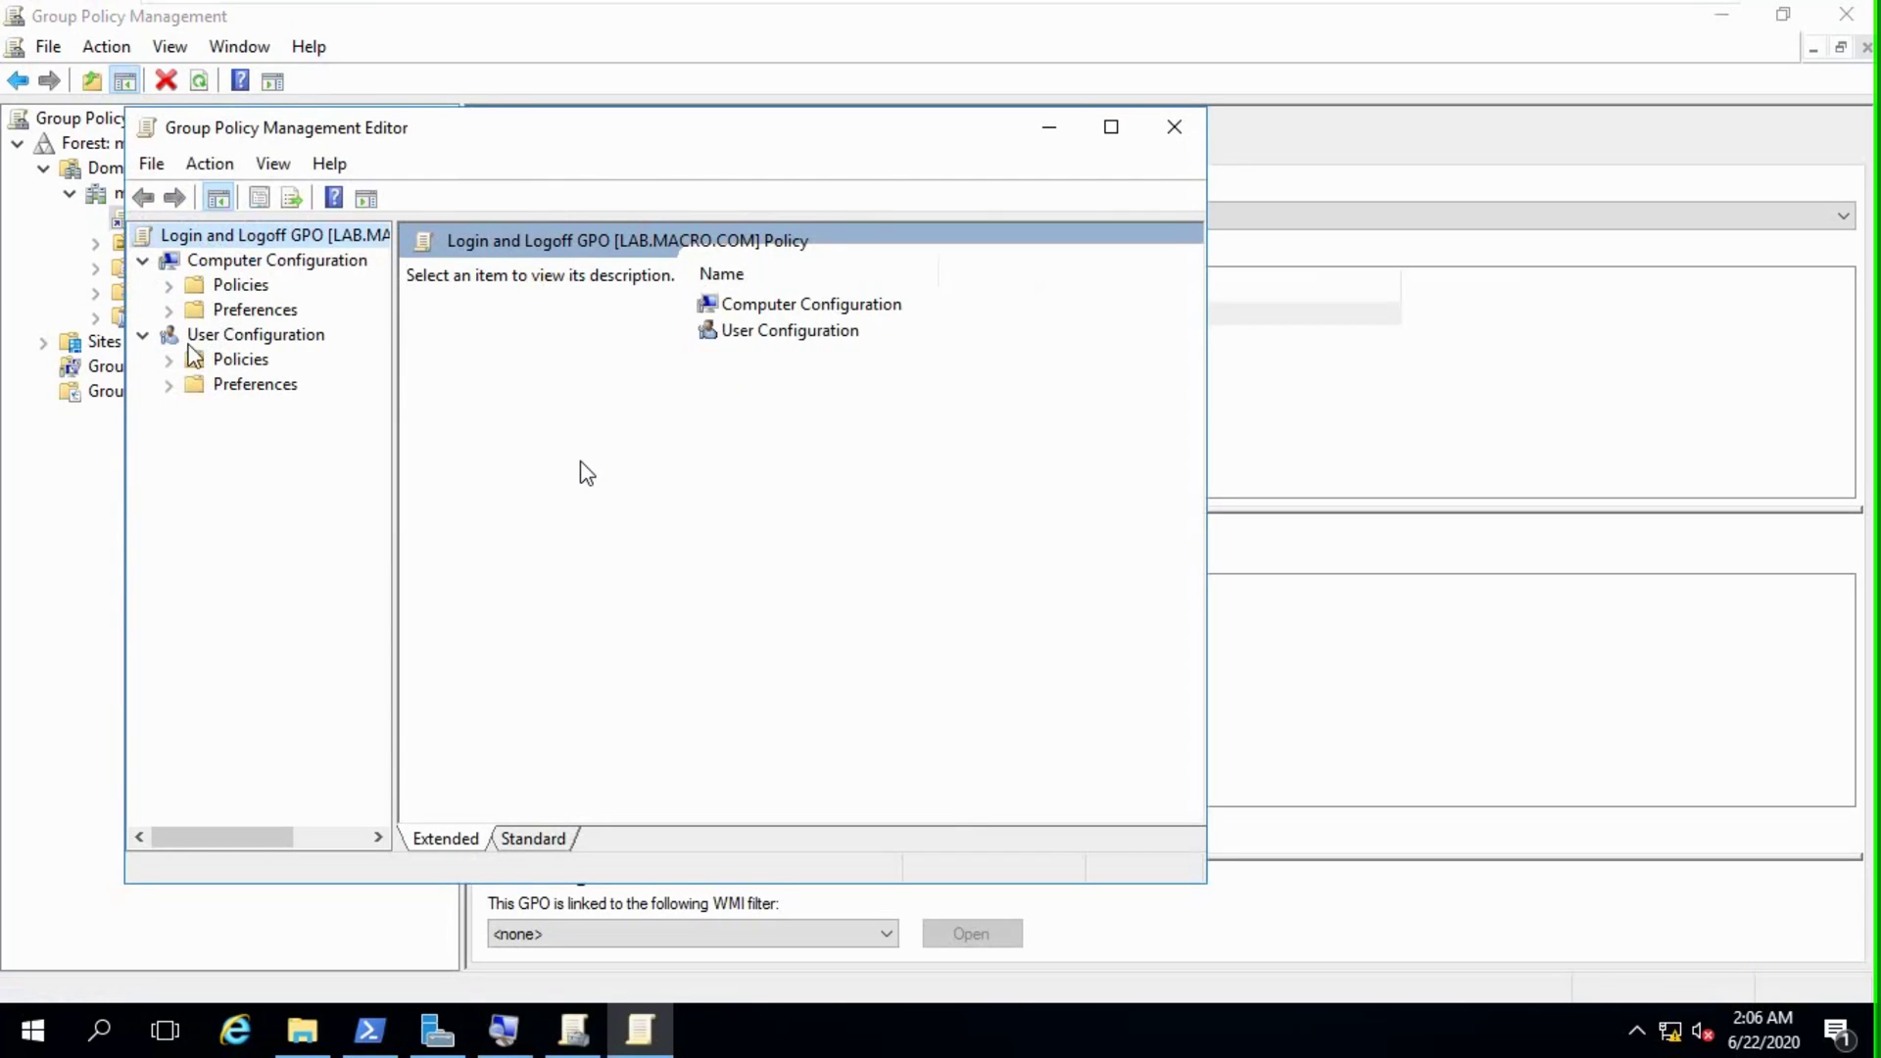
pyautogui.moveTo(393, 295); pyautogui.dragTo(566, 296)
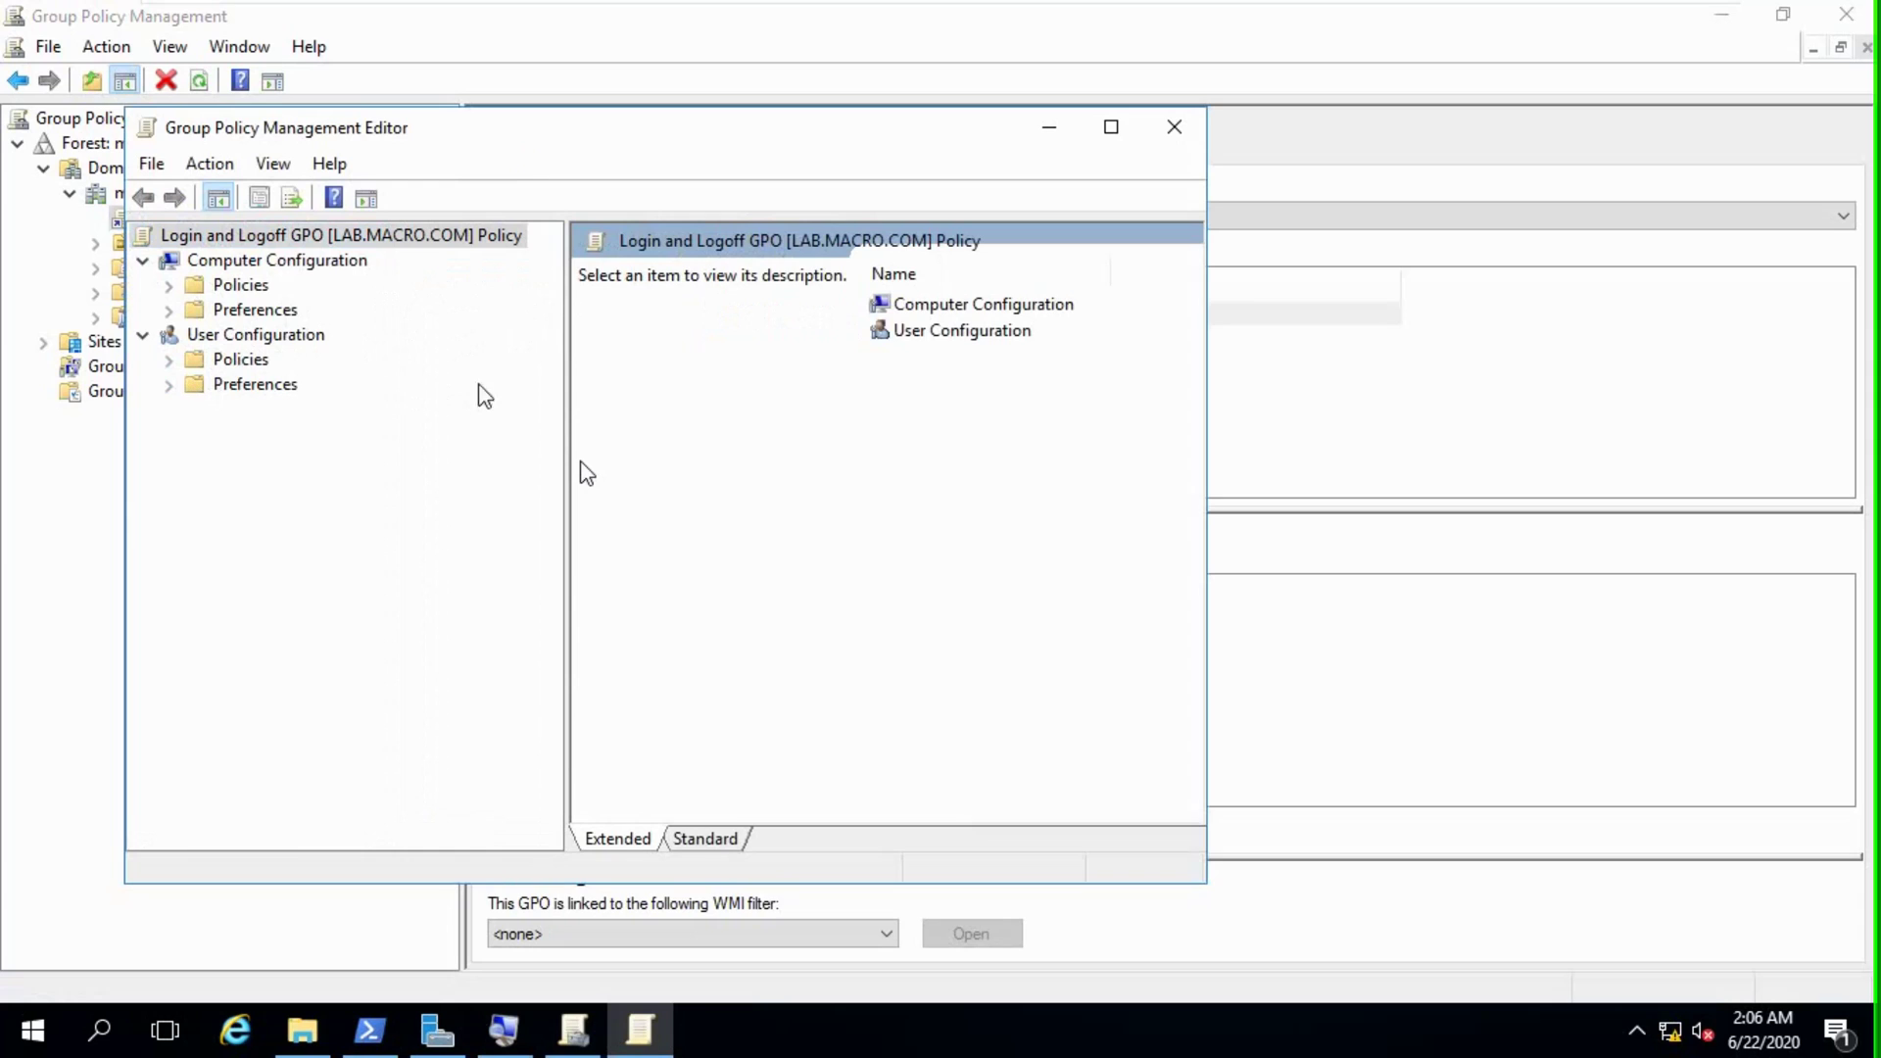
pyautogui.click(168, 360)
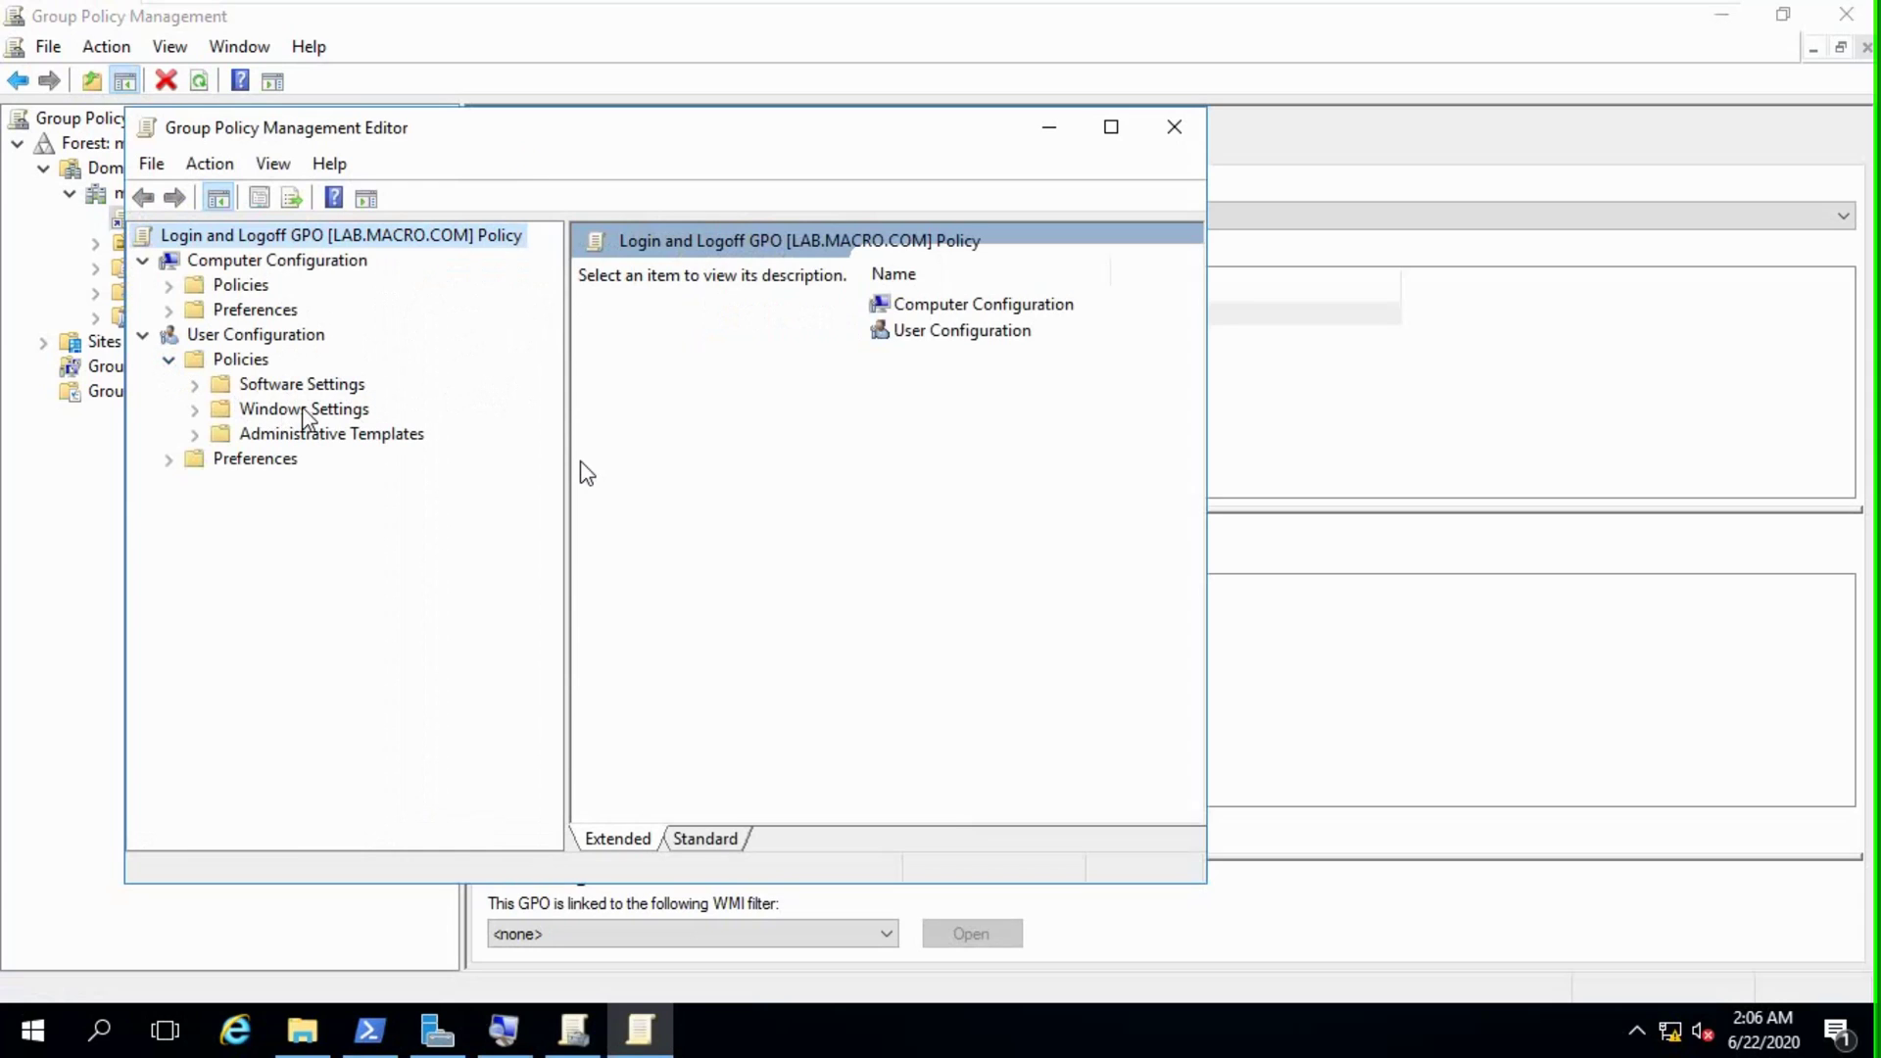
pyautogui.click(301, 407)
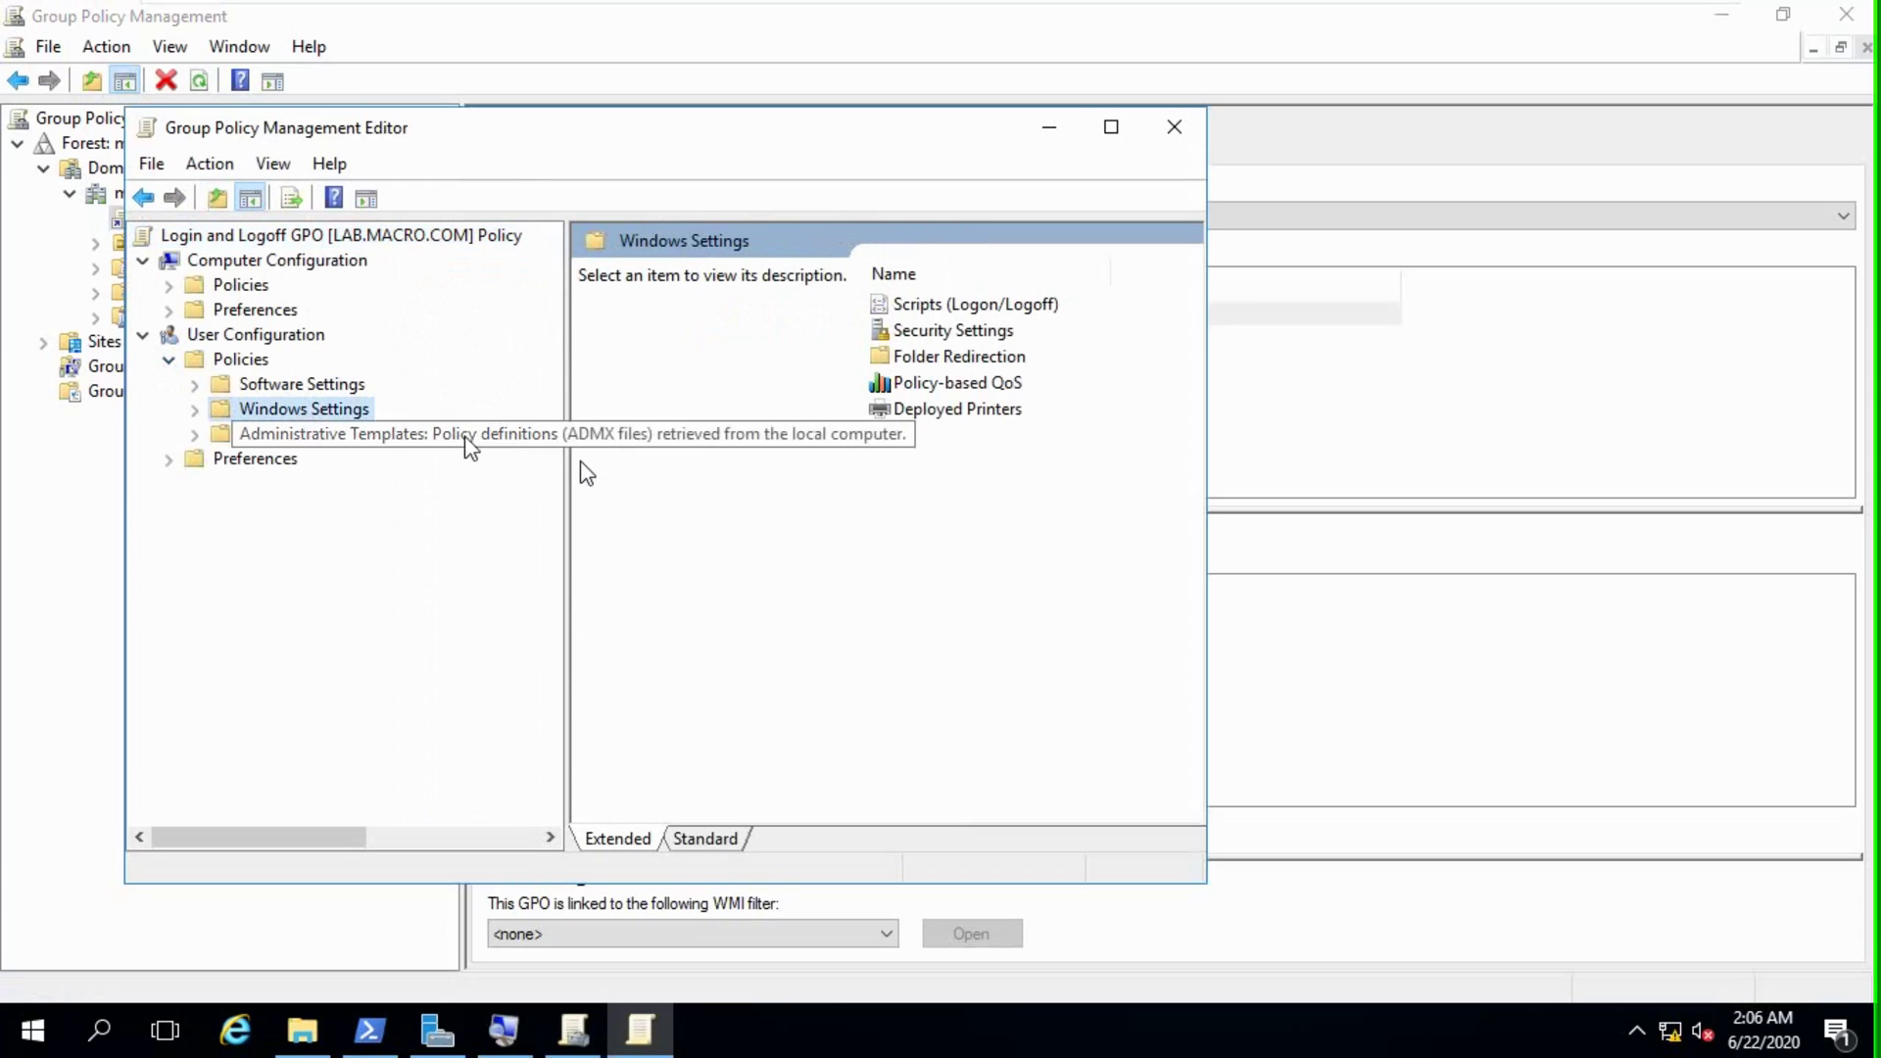
pyautogui.click(200, 411)
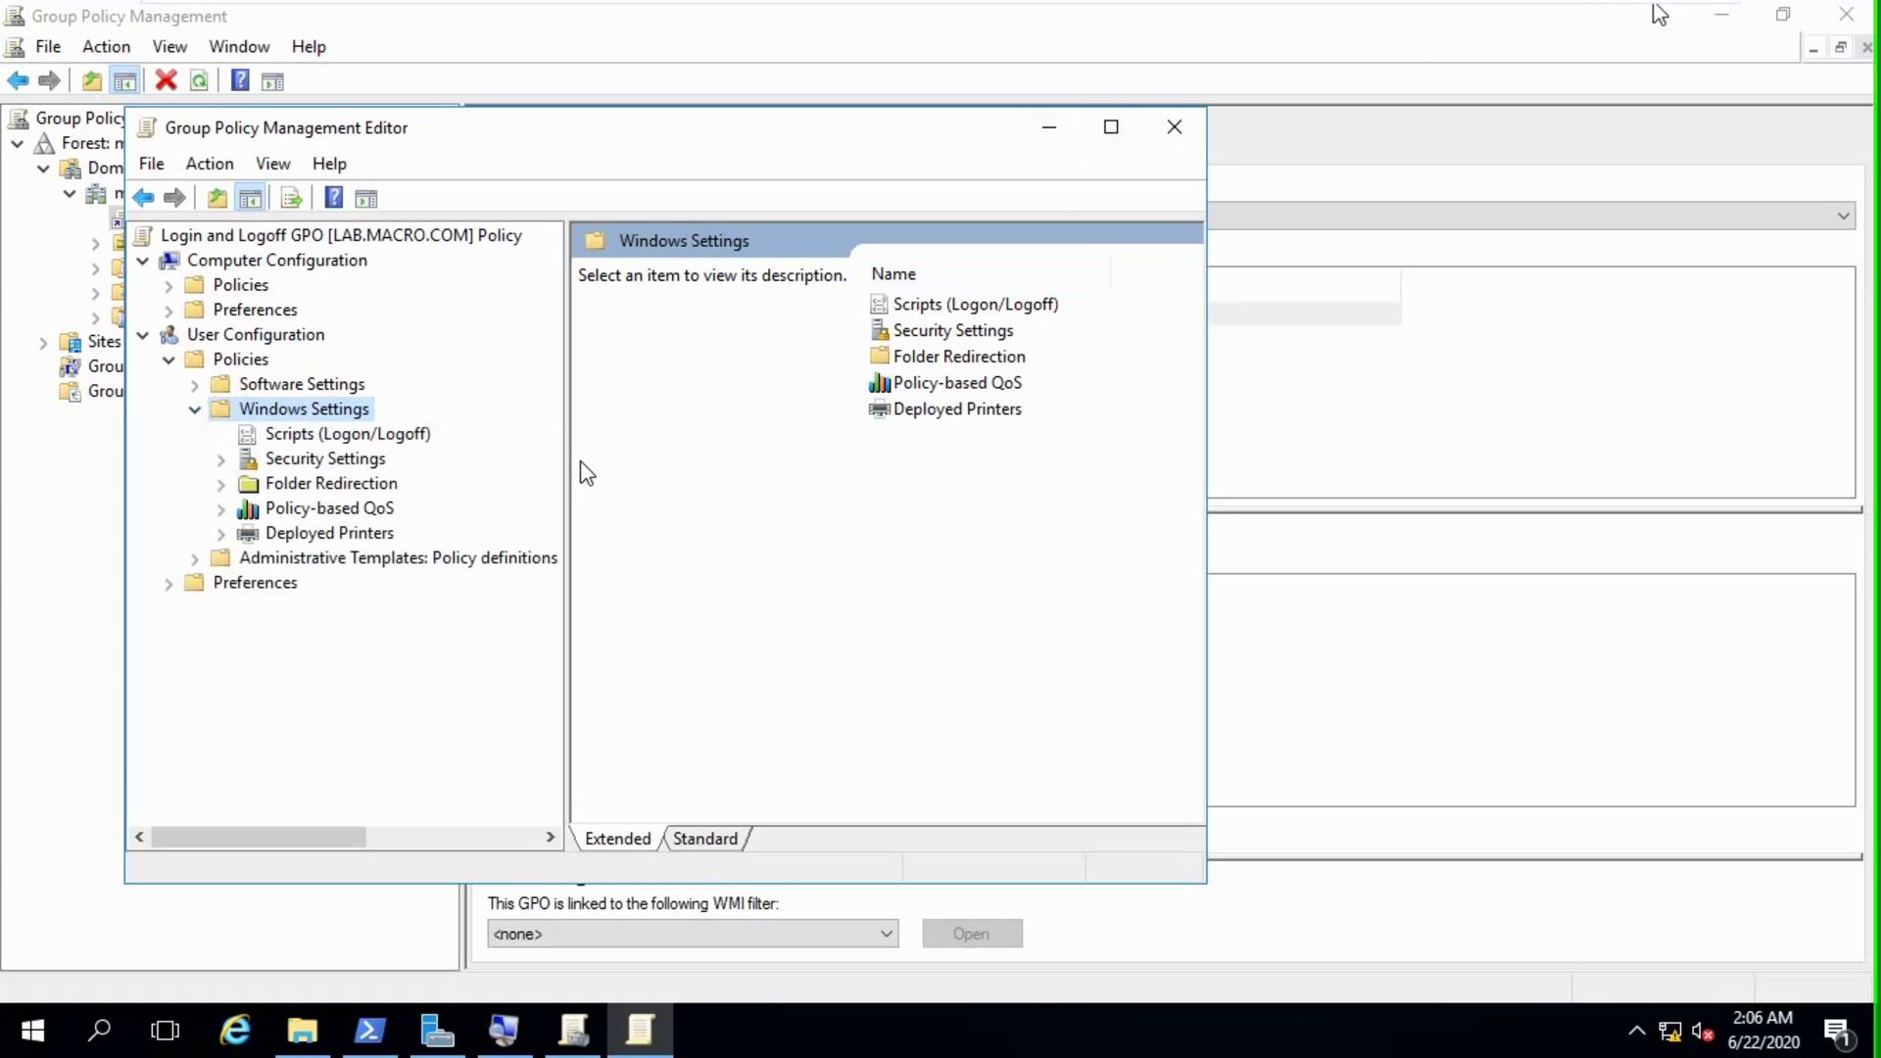
pyautogui.click(314, 443)
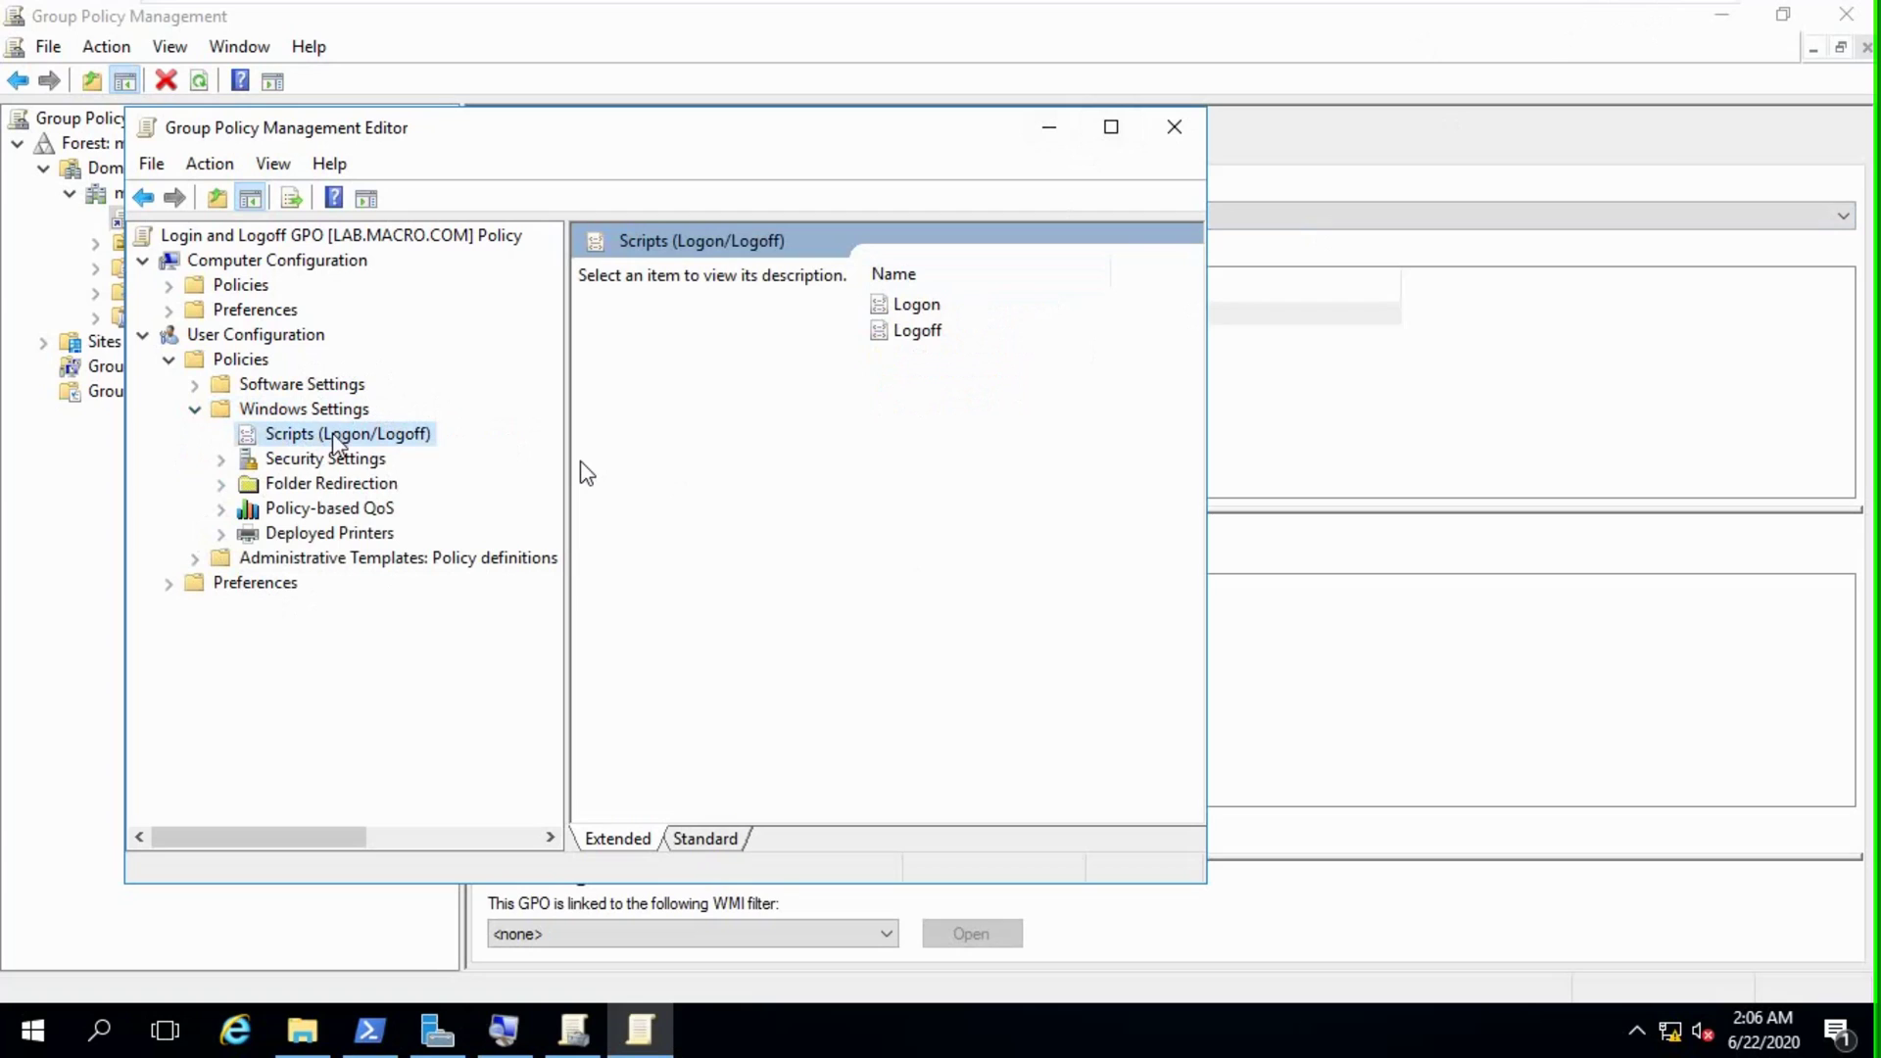
pyautogui.click(911, 305)
# Add a Logon script by browsing \\LAB\log and choosing login.bat.
pyautogui.rightClick(911, 307)
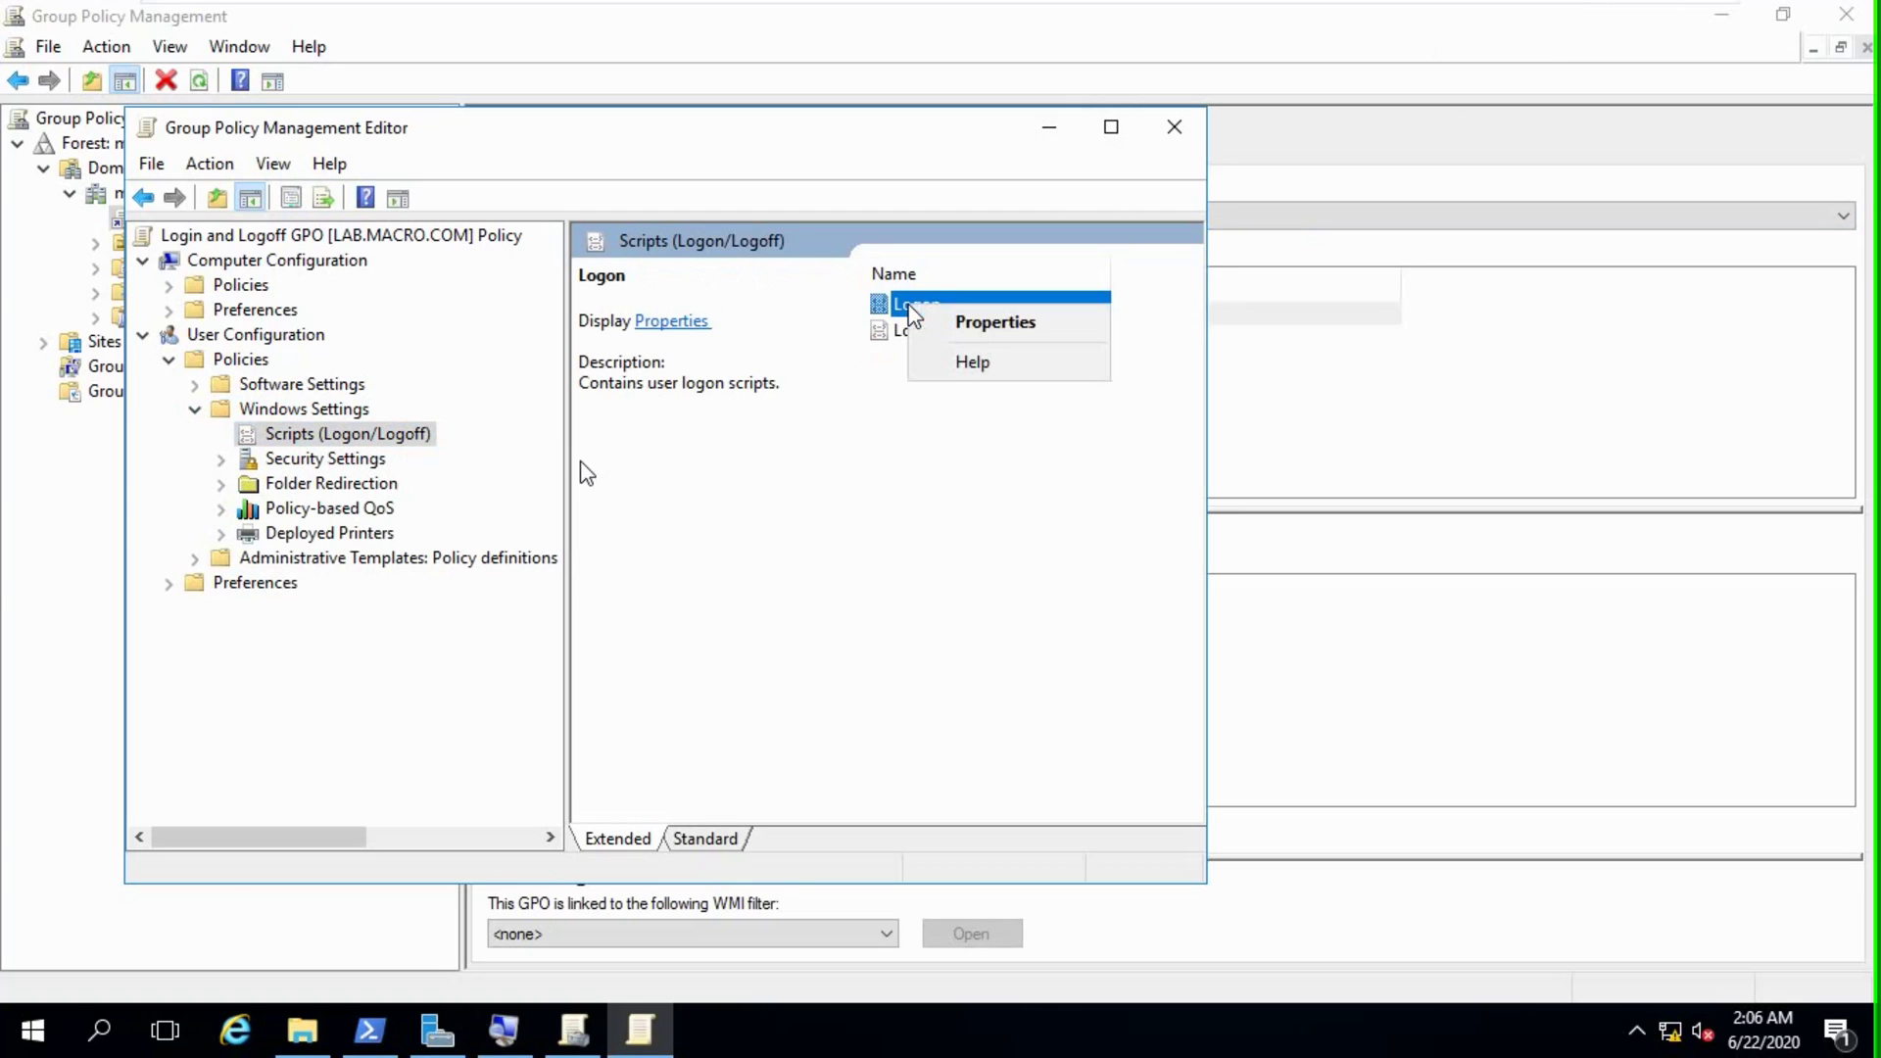
pyautogui.click(975, 327)
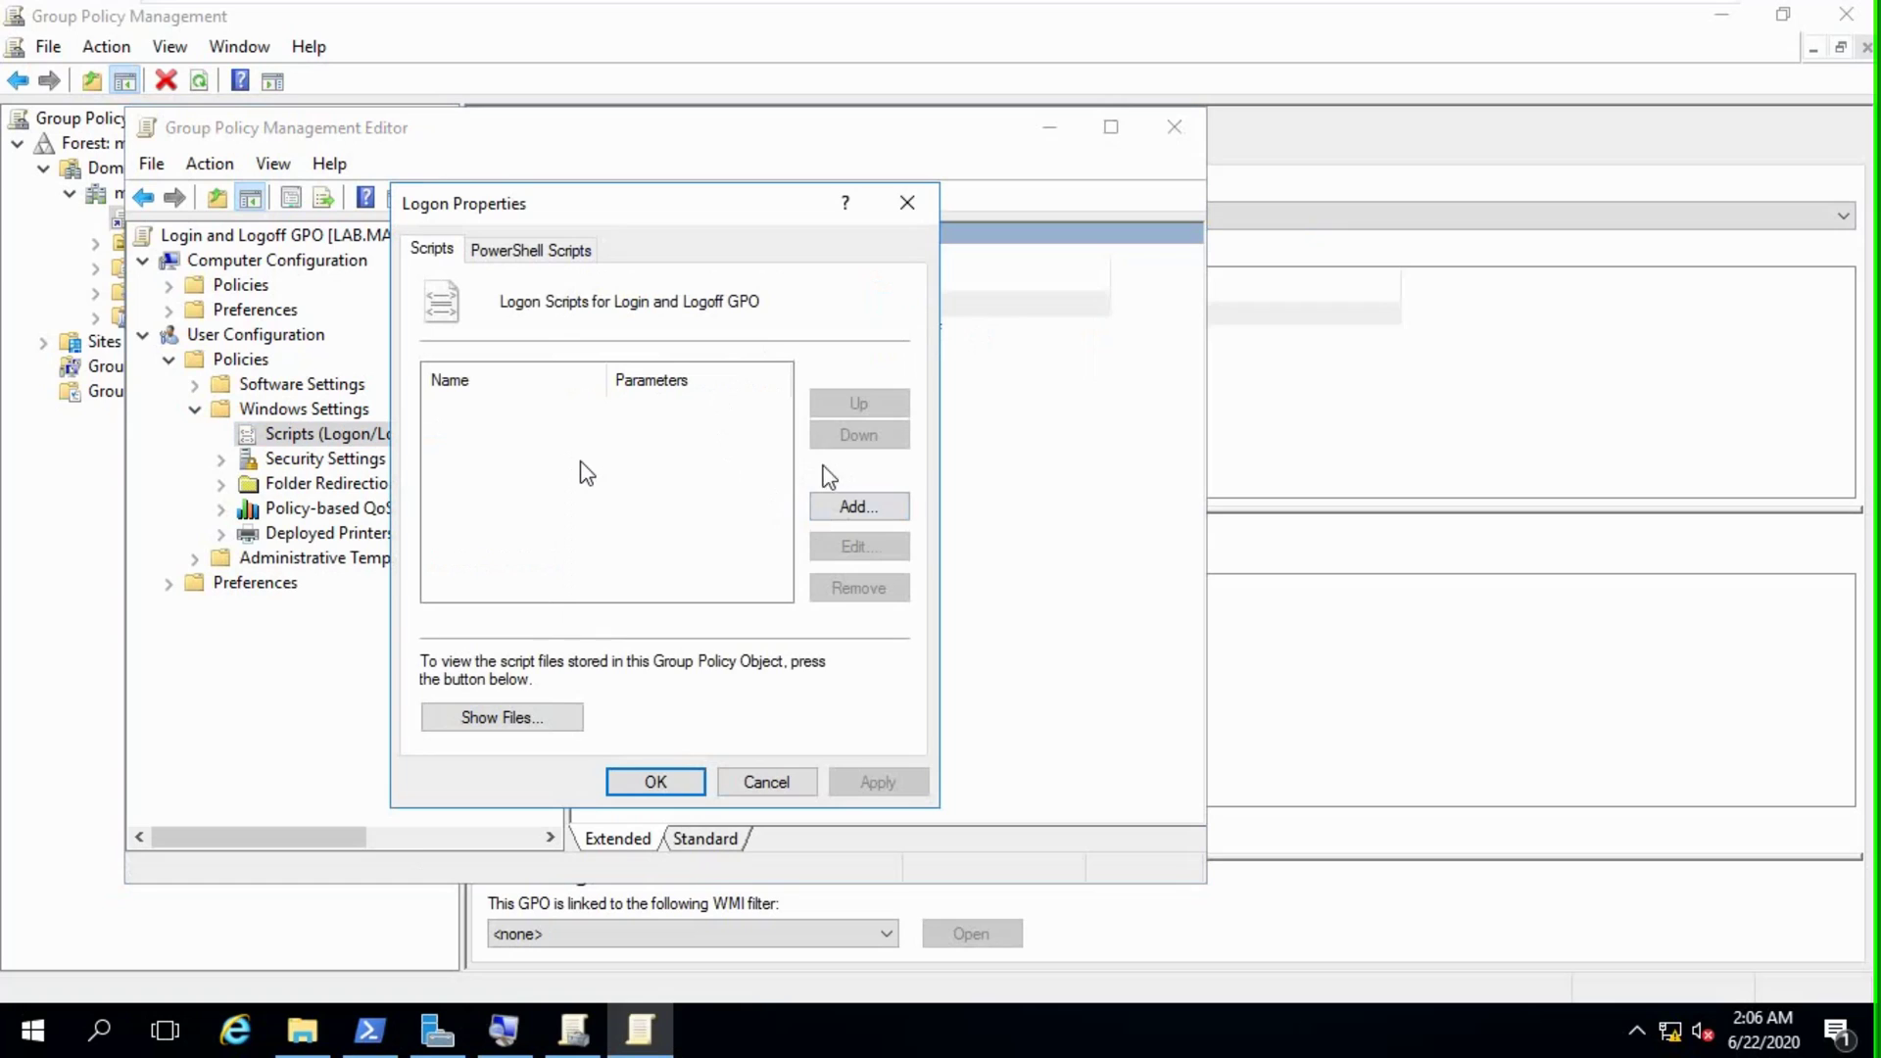
pyautogui.click(858, 507)
pyautogui.click(898, 410)
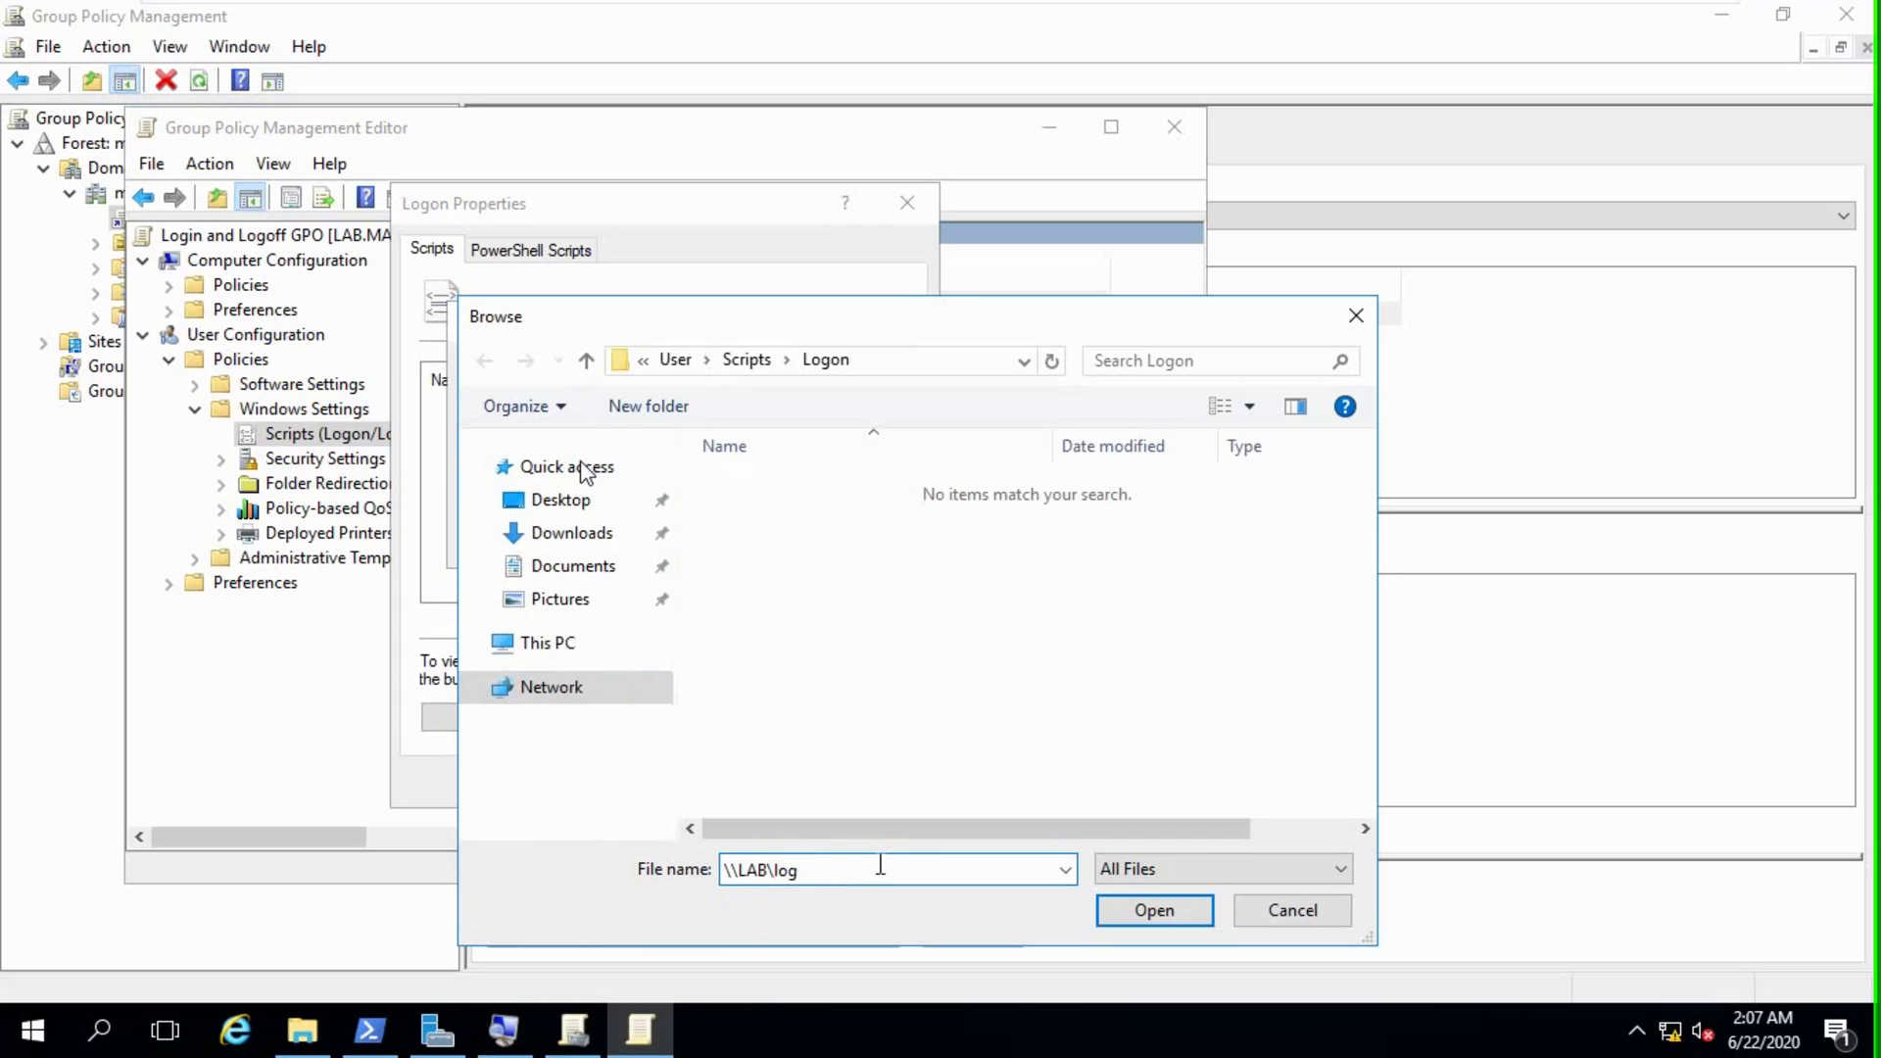
pyautogui.click(1131, 906)
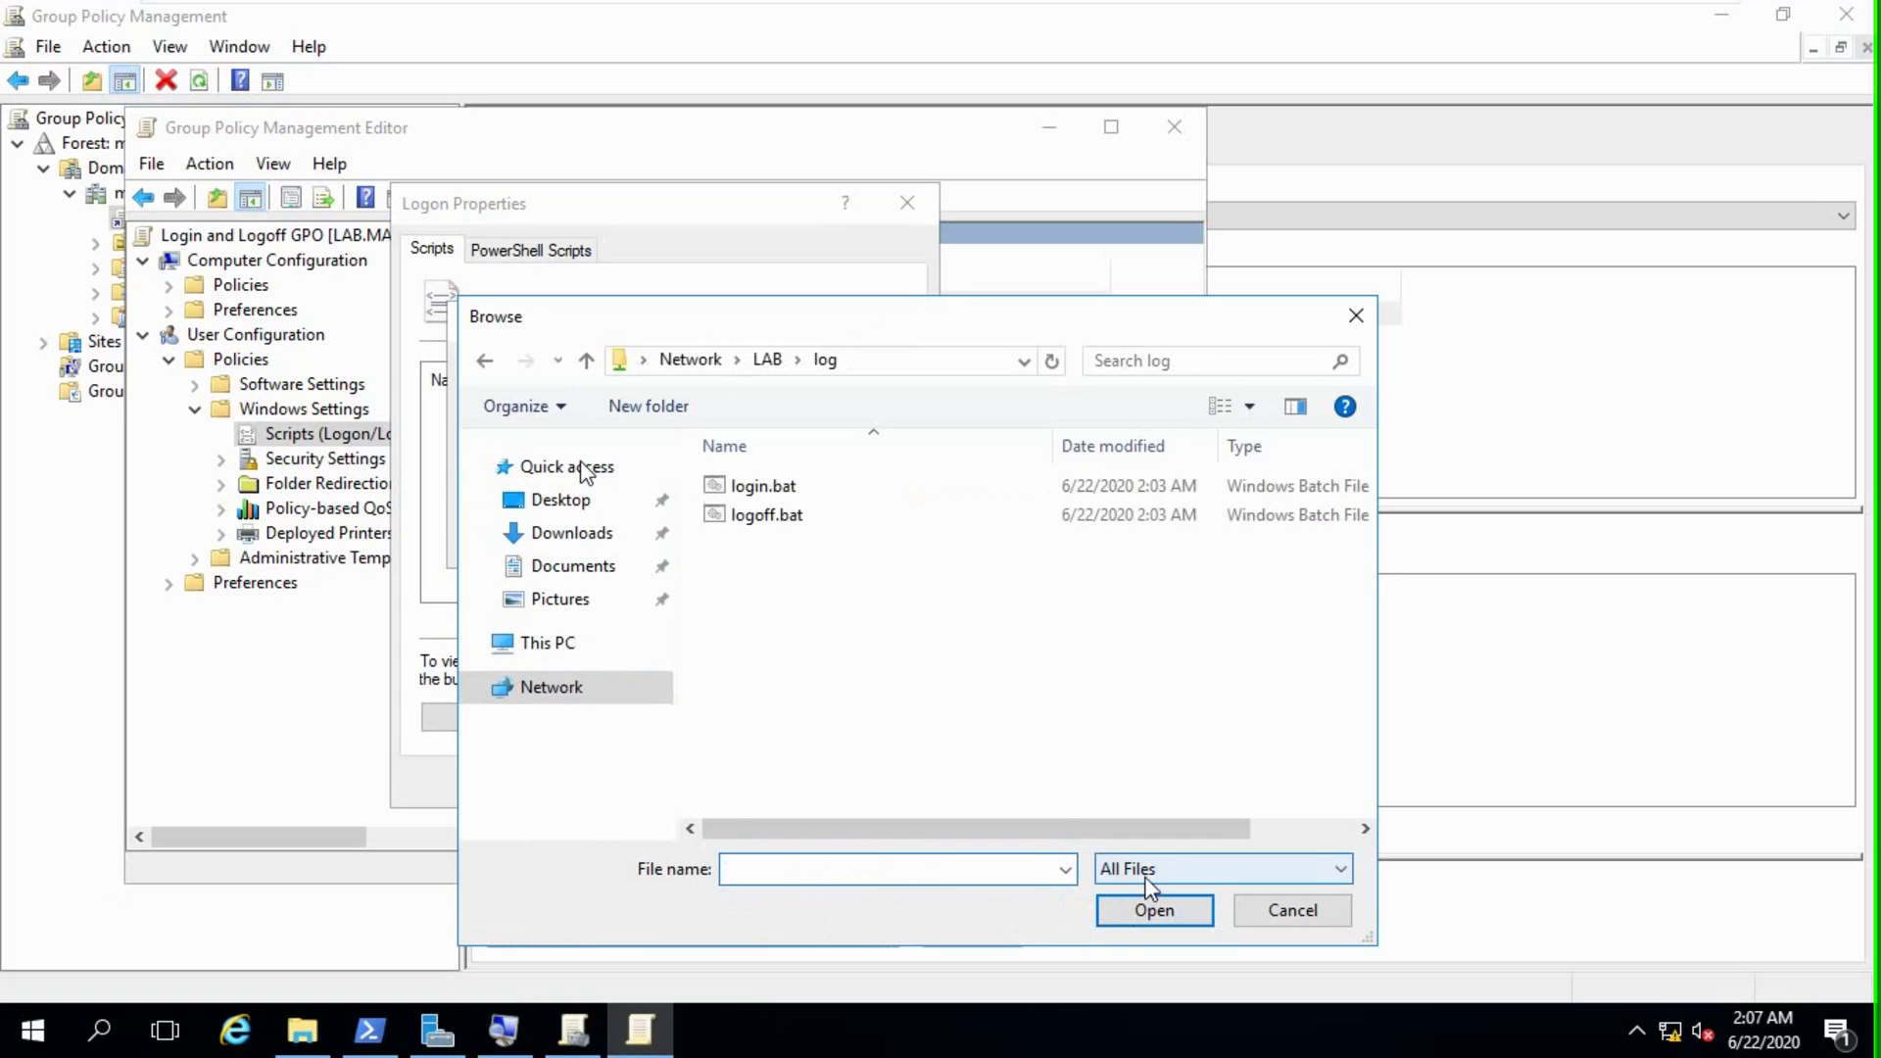
pyautogui.click(803, 490)
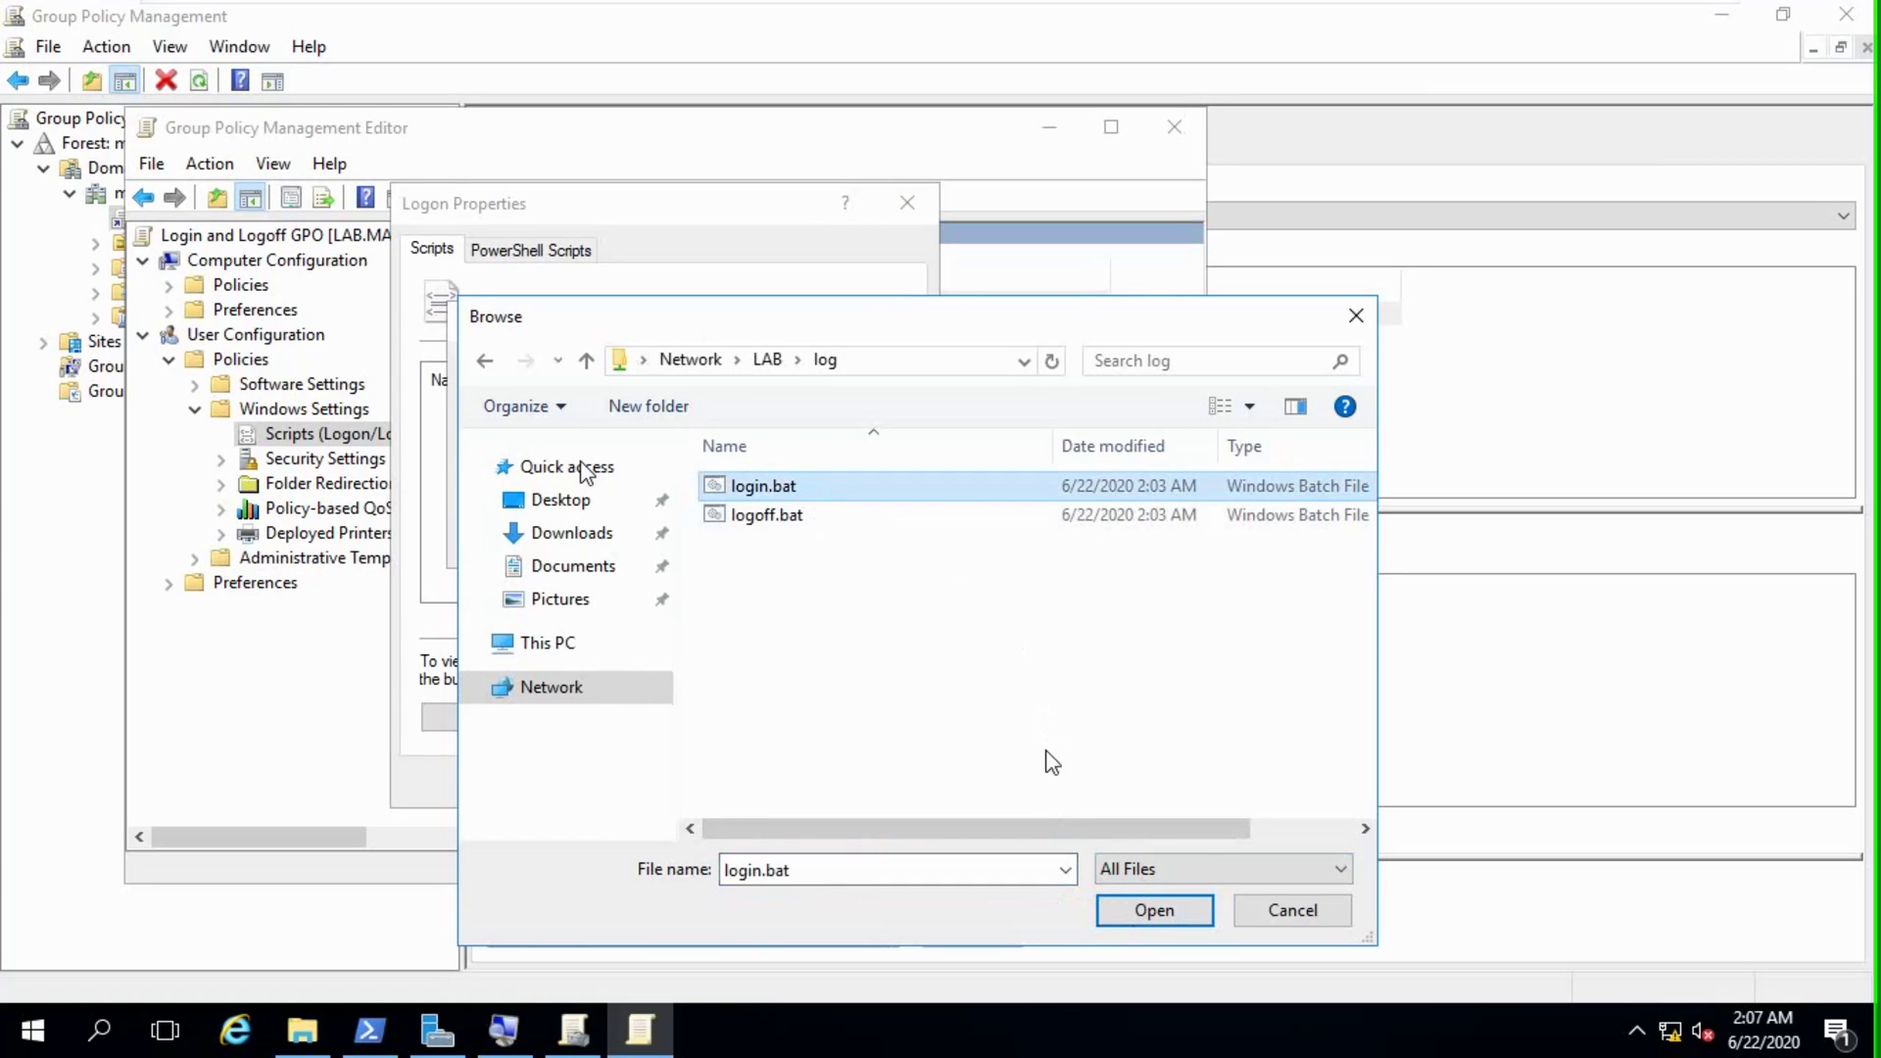
pyautogui.click(1125, 868)
pyautogui.click(1130, 897)
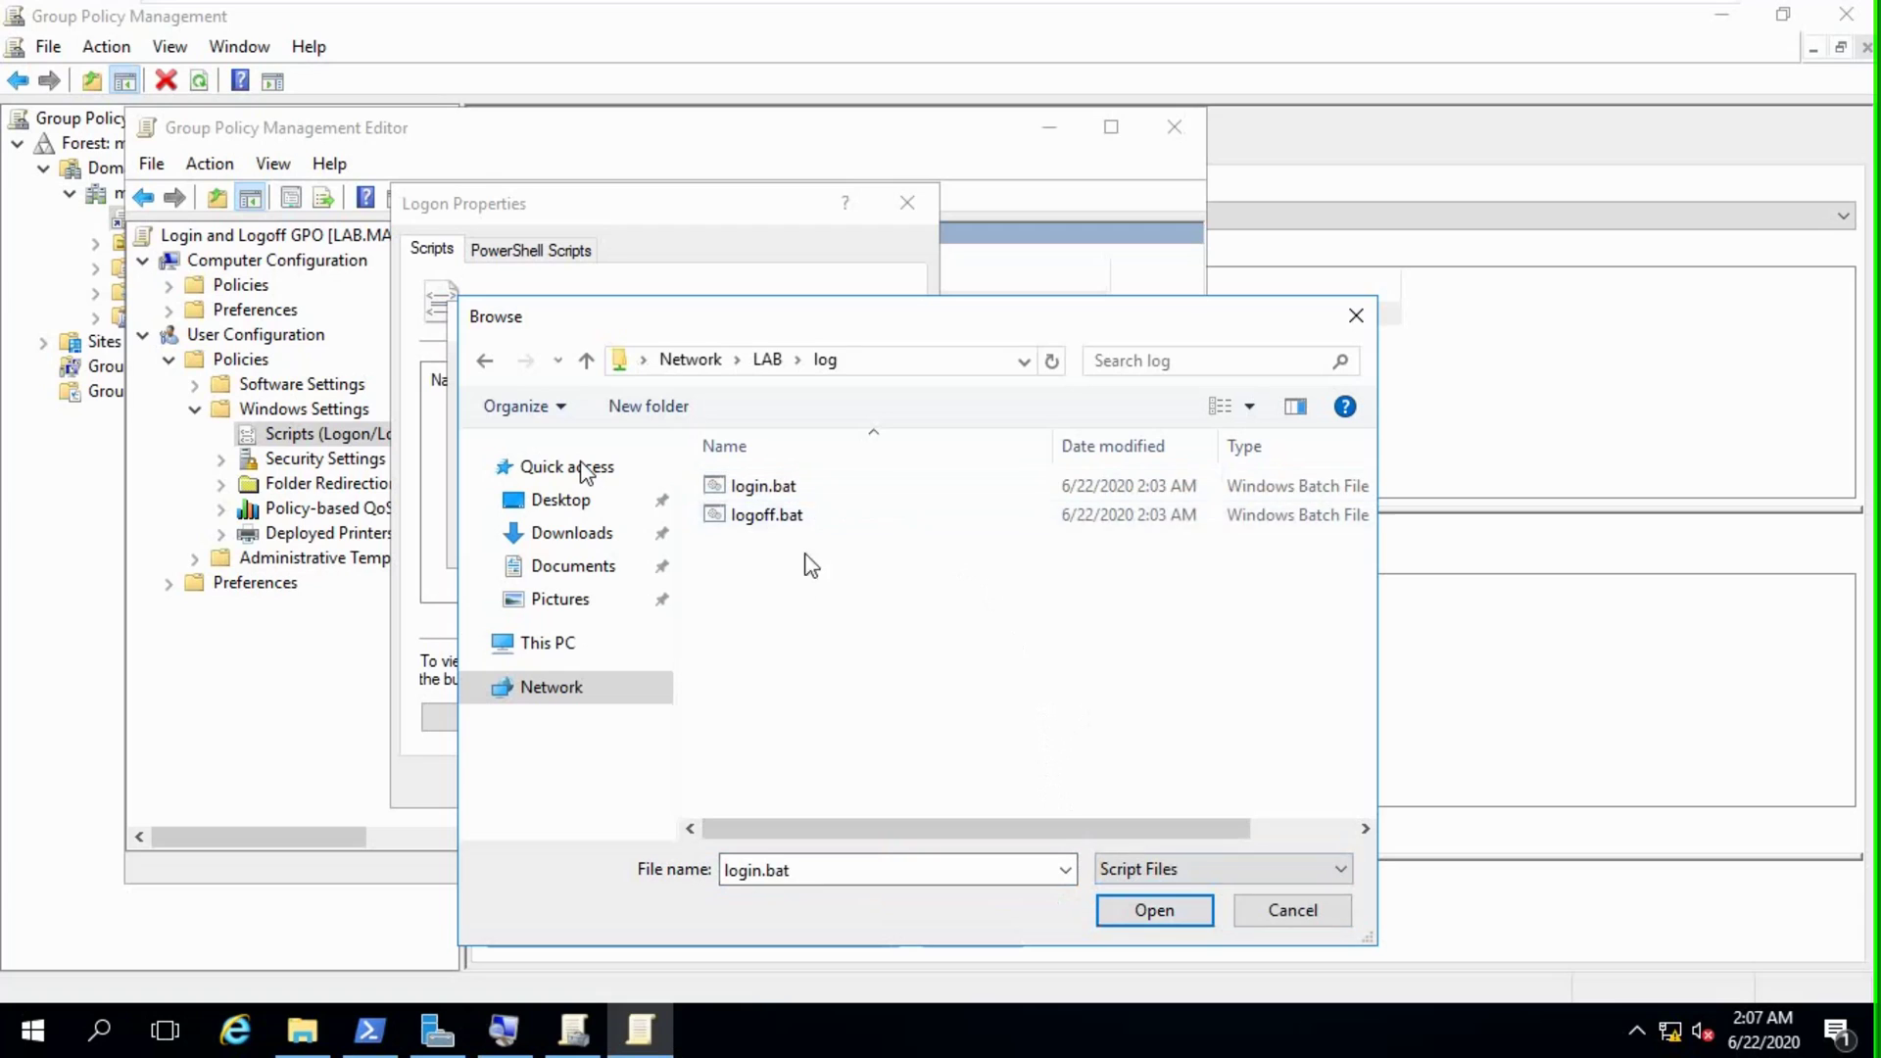
pyautogui.click(778, 487)
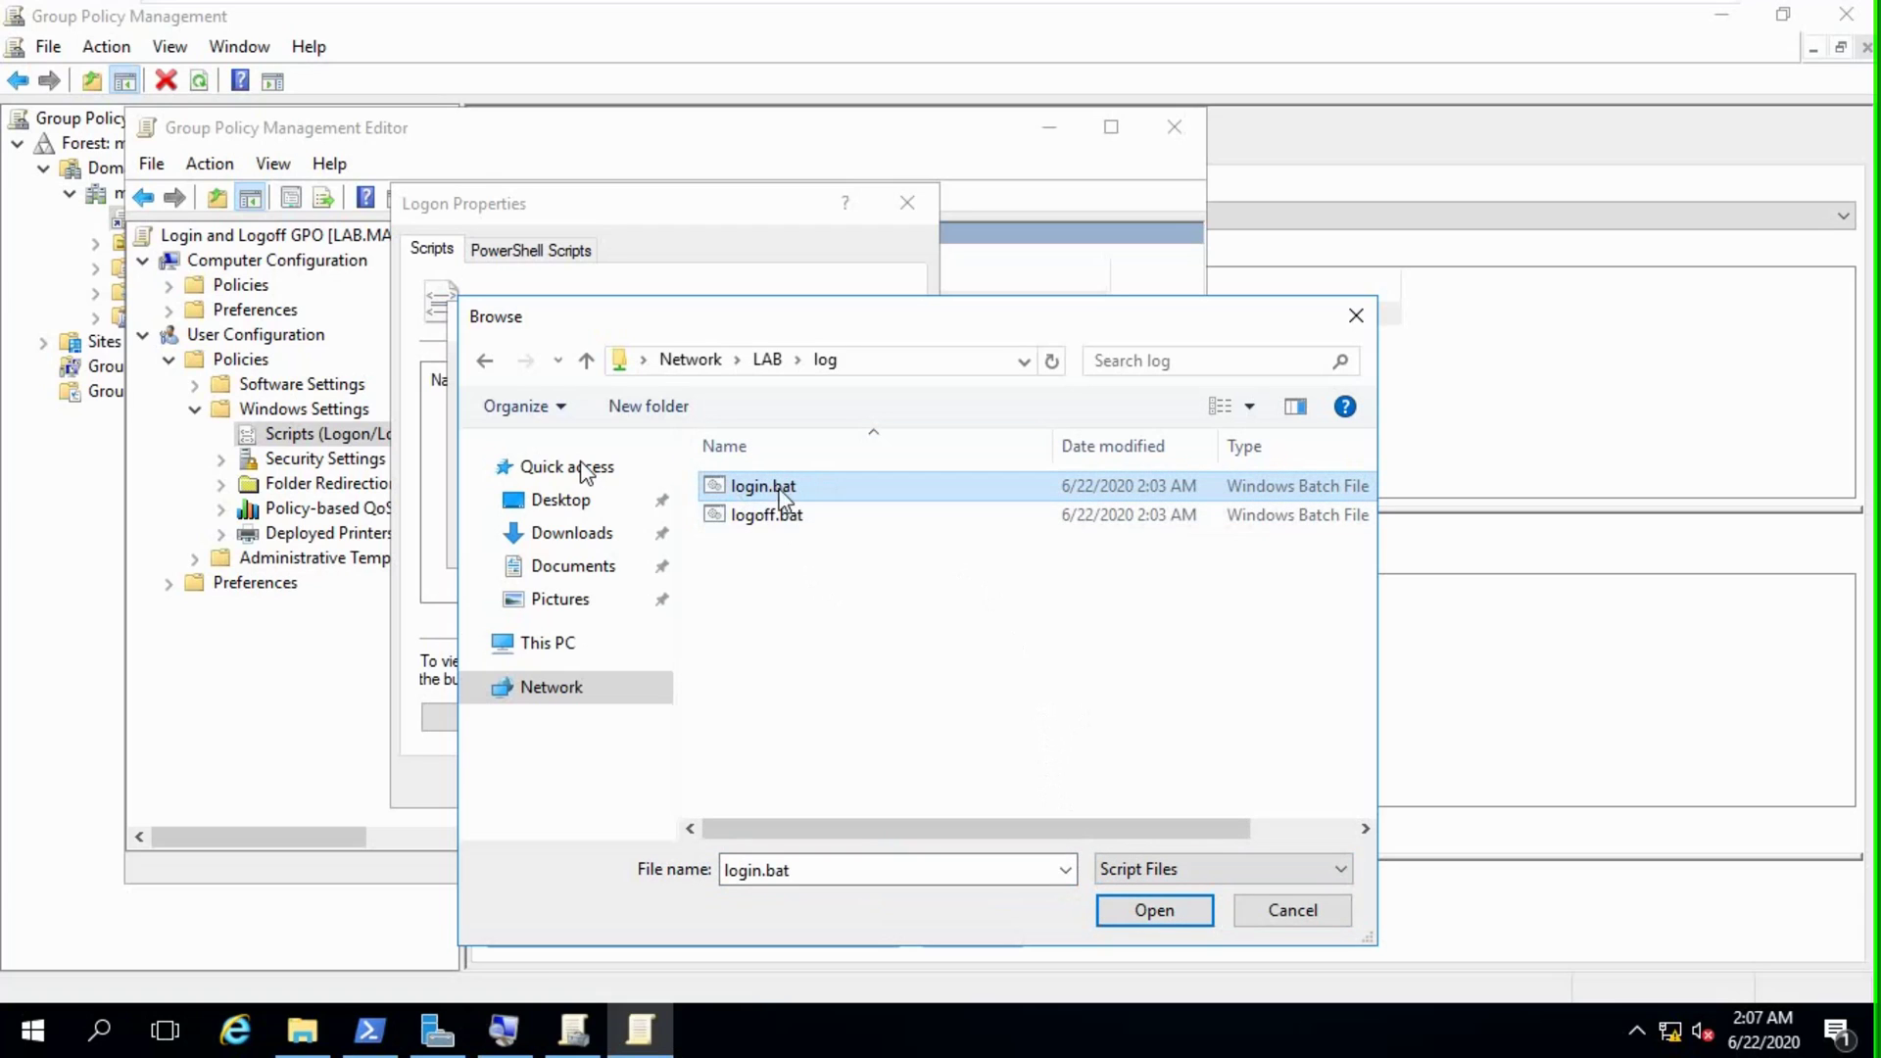
pyautogui.click(1146, 911)
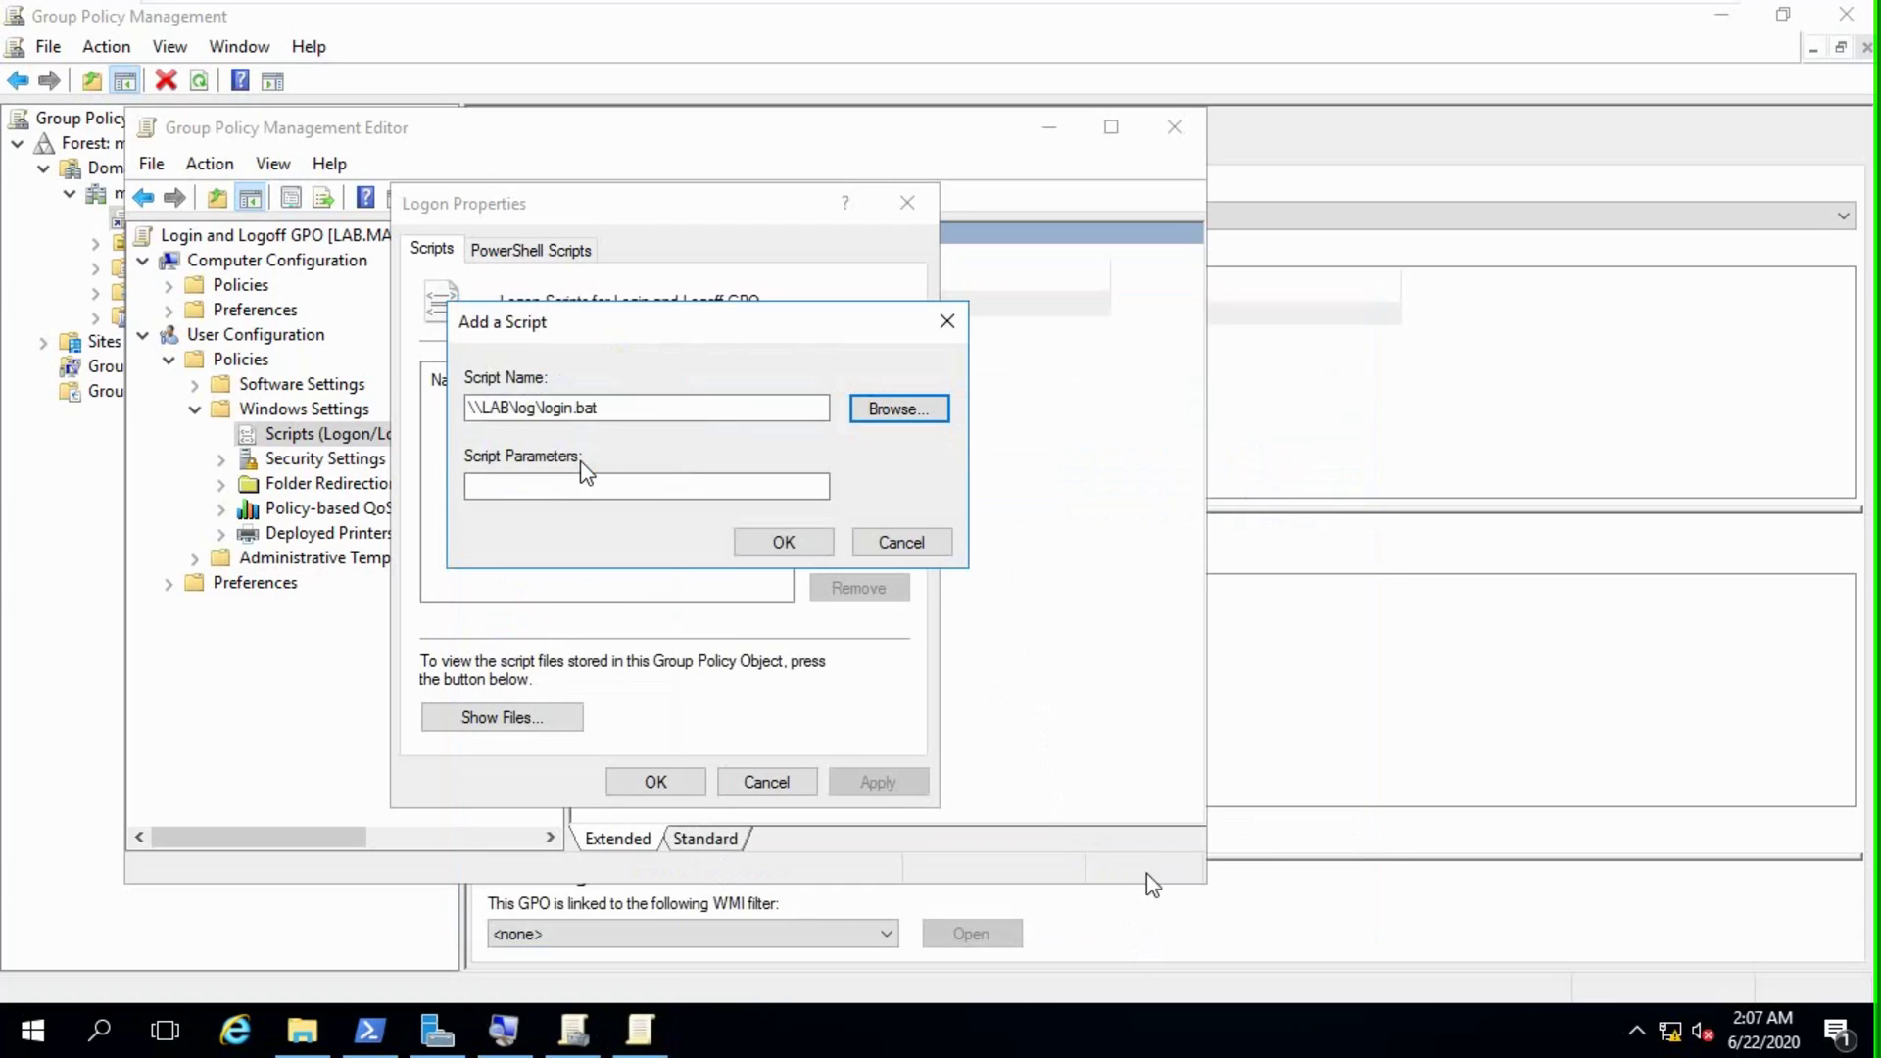
# Confirm and apply login.bat as the Logon script, then select the Logoff setting.
pyautogui.moveTo(610, 413); pyautogui.dragTo(491, 411)
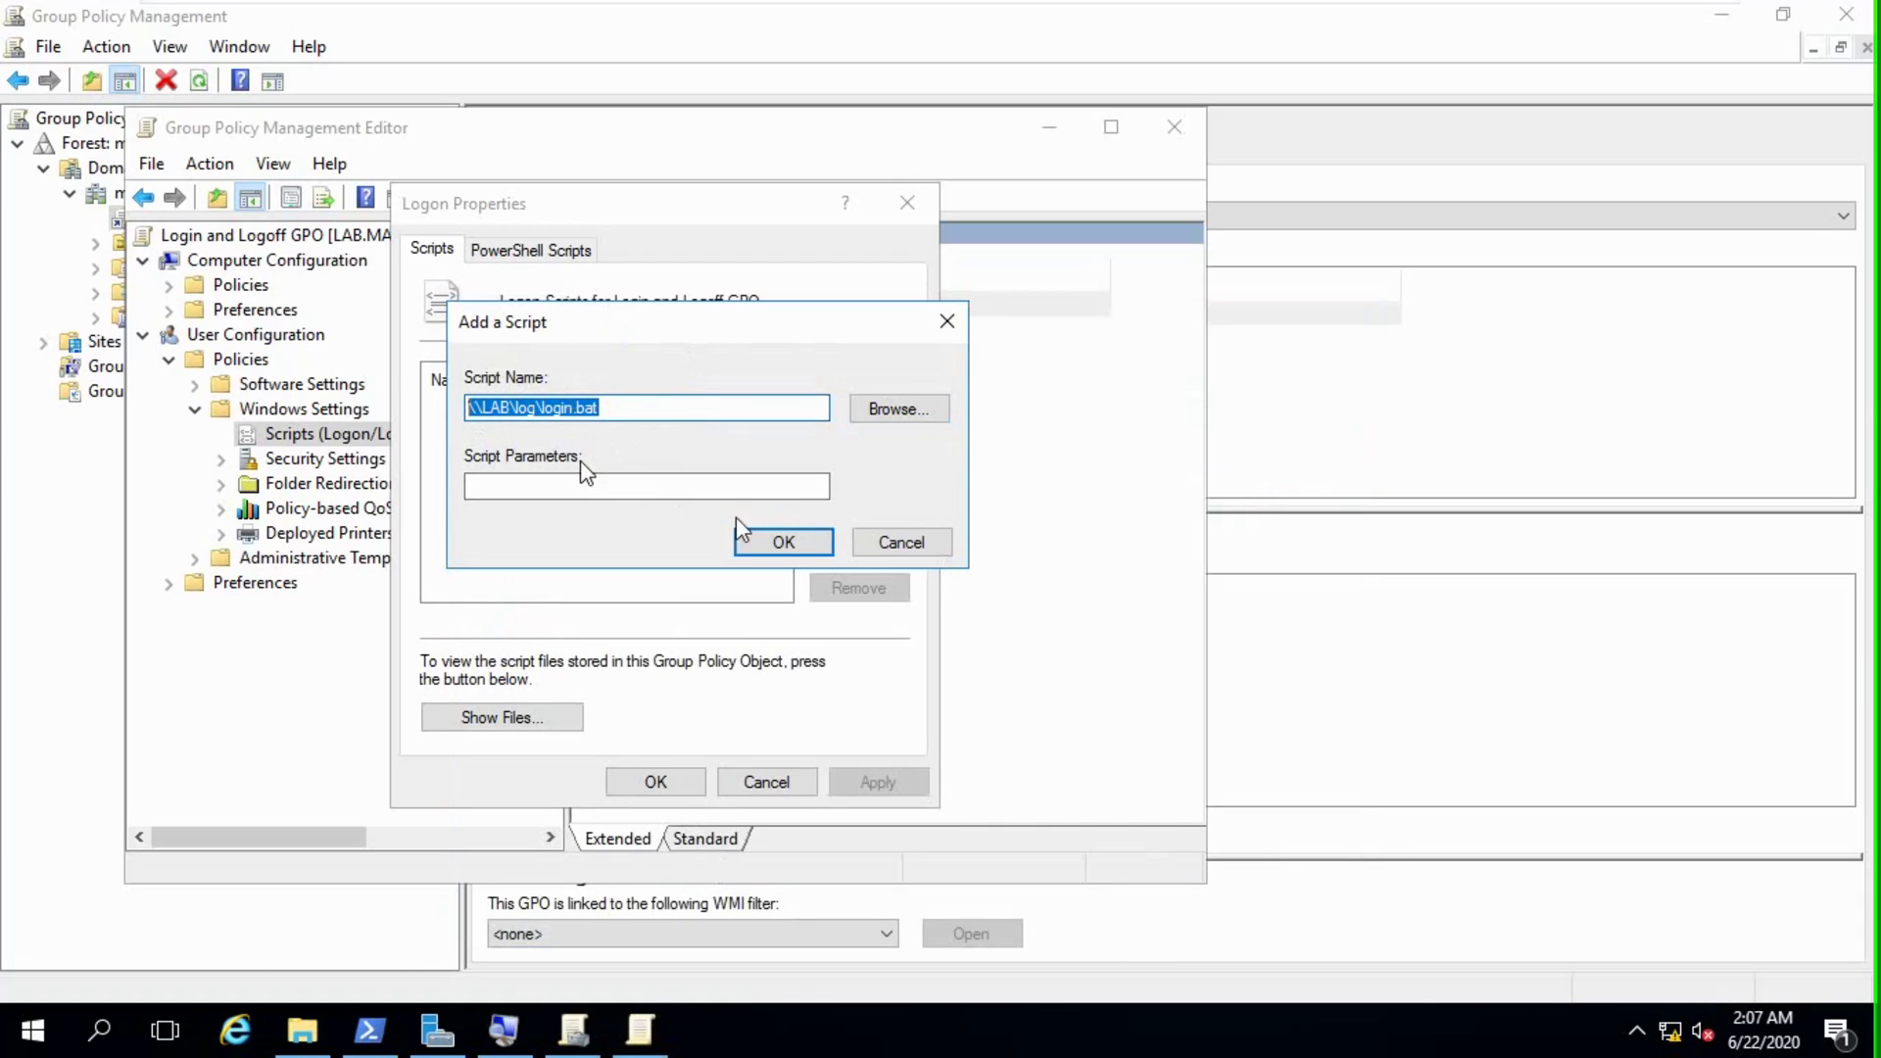
pyautogui.click(781, 542)
pyautogui.click(878, 782)
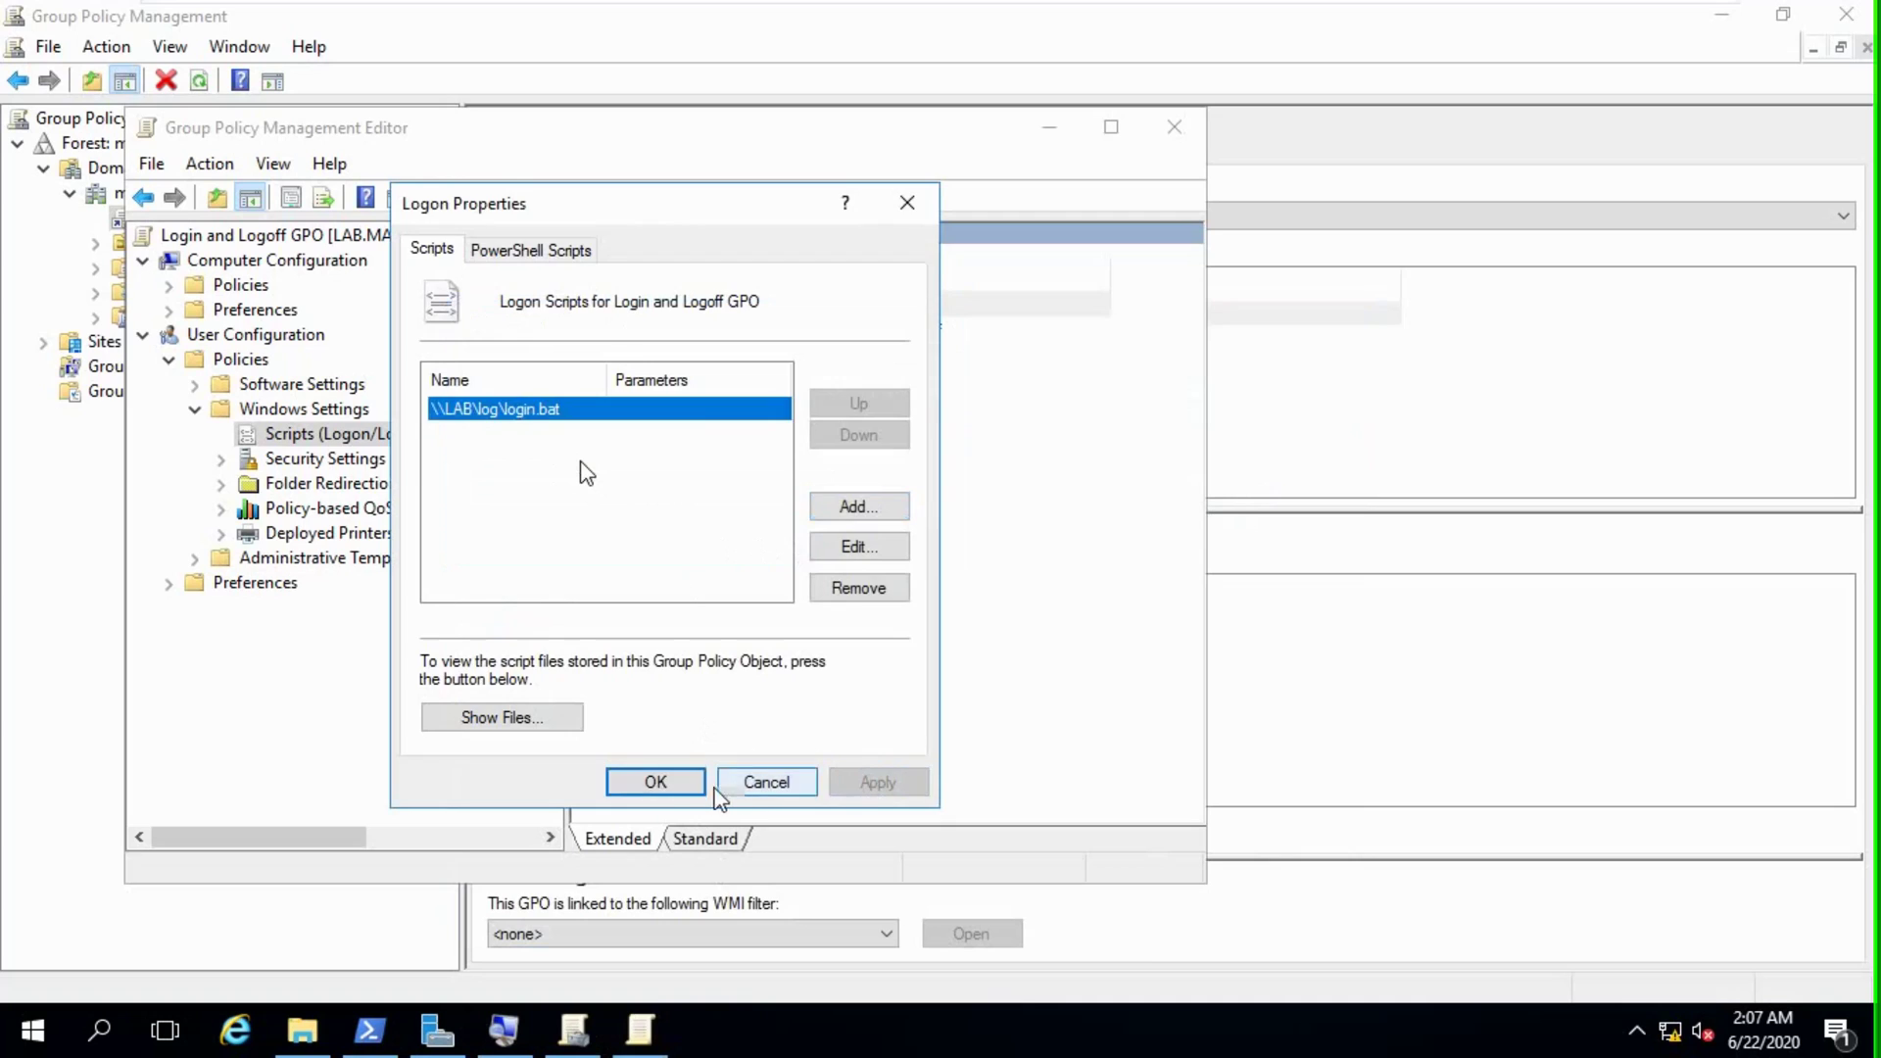
pyautogui.click(678, 782)
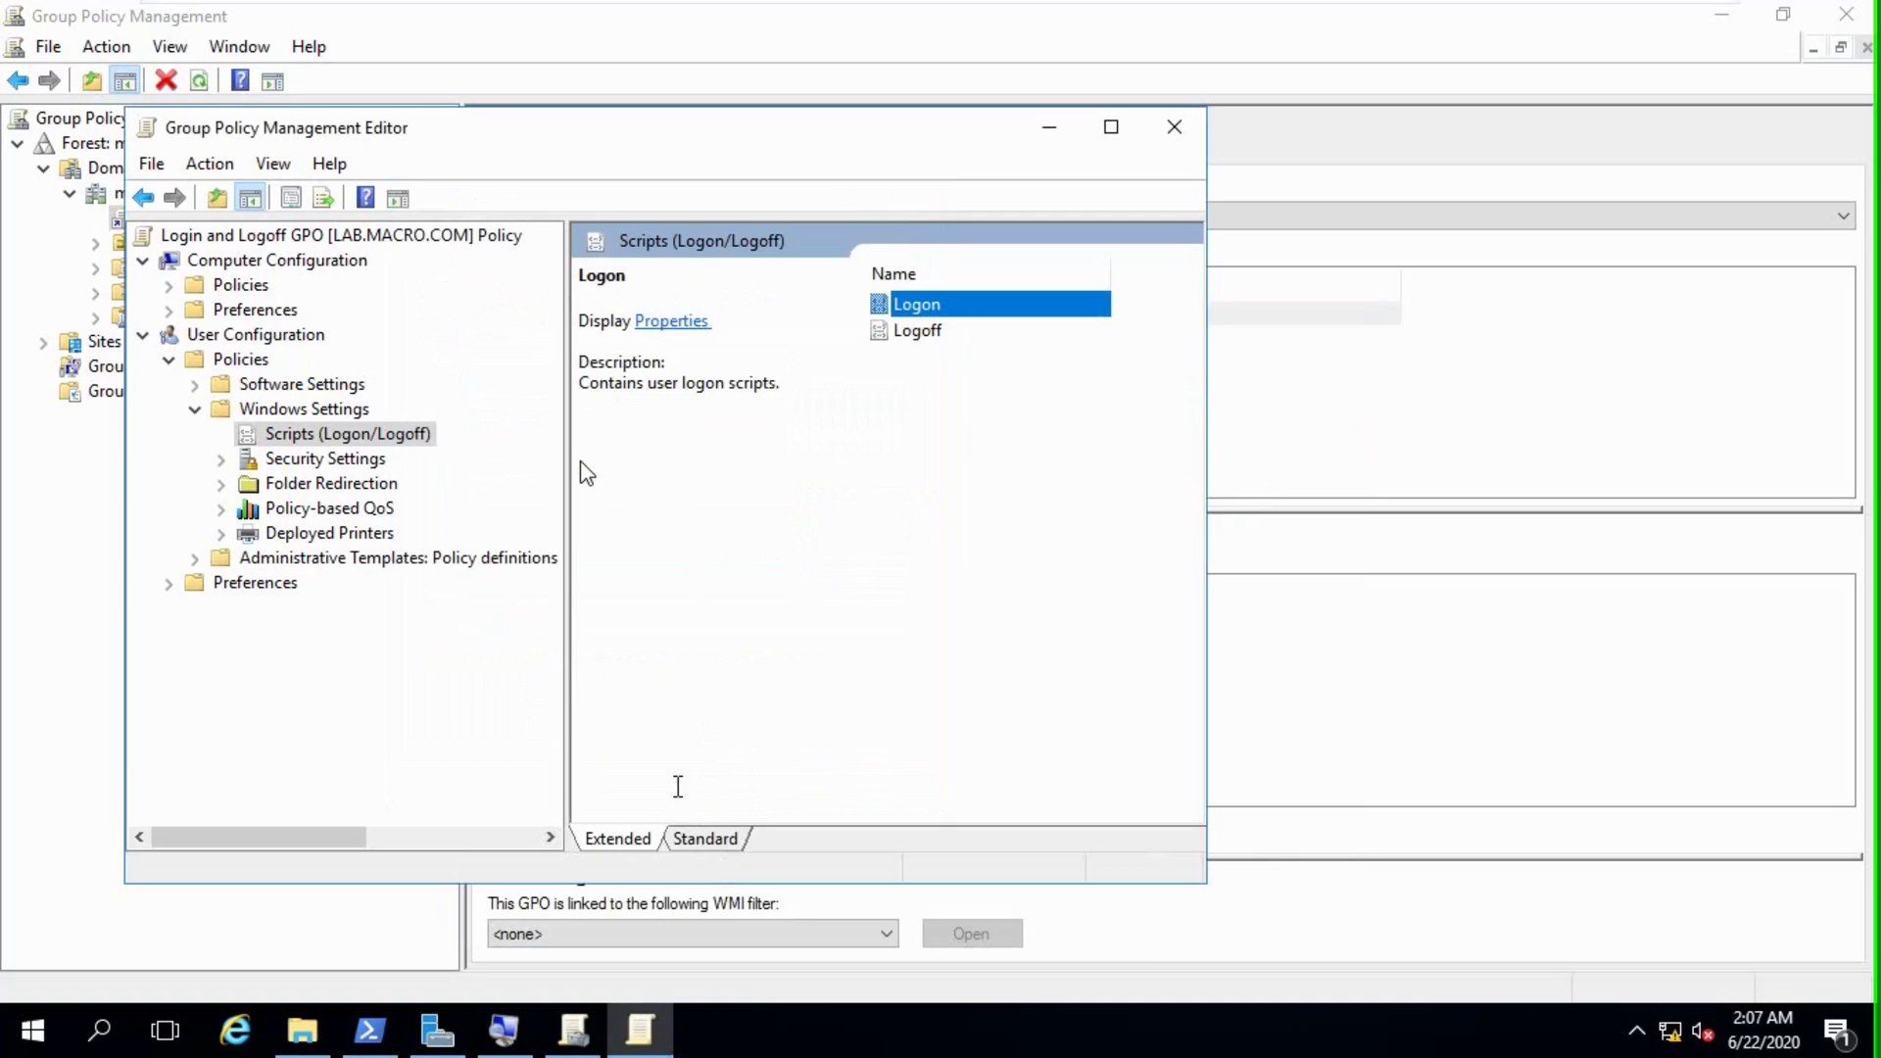
pyautogui.click(930, 338)
# Open the Logoff script properties and browse for a new script, filtering to Script Files.
pyautogui.rightClick(931, 338)
pyautogui.click(1009, 355)
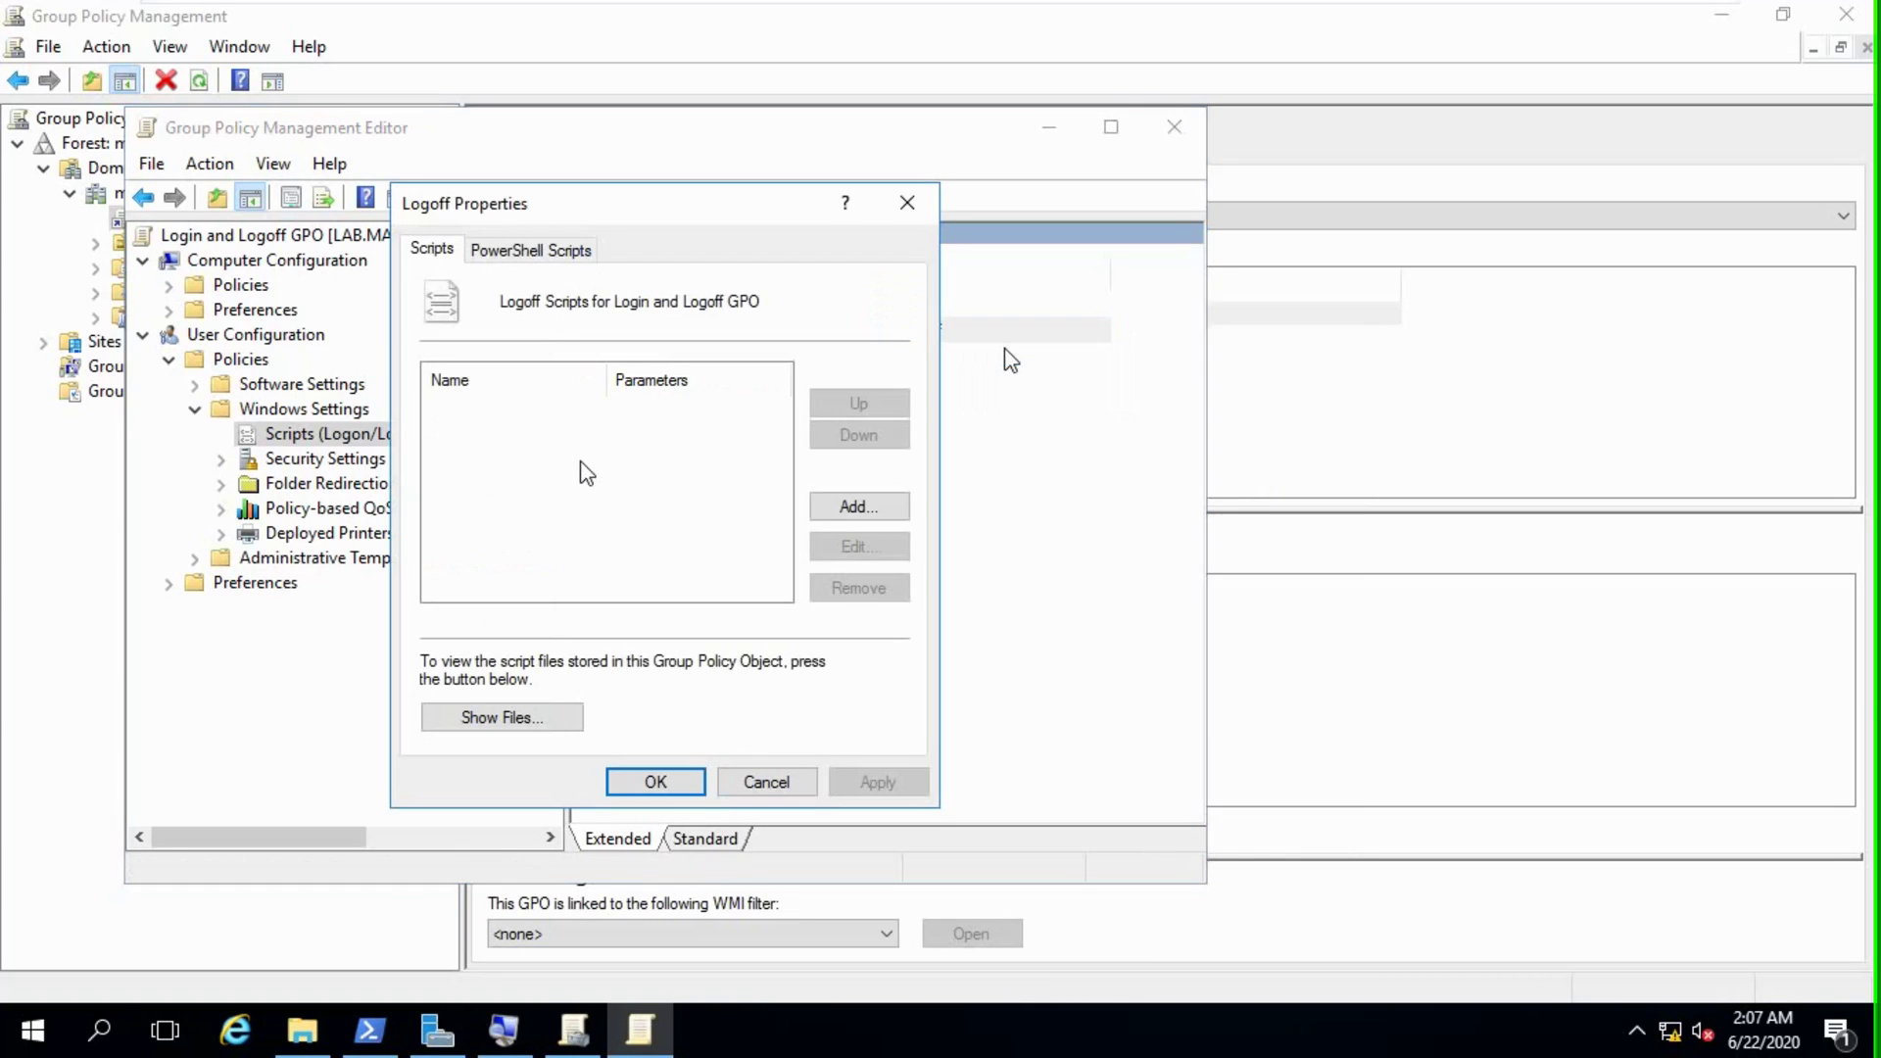
pyautogui.click(839, 510)
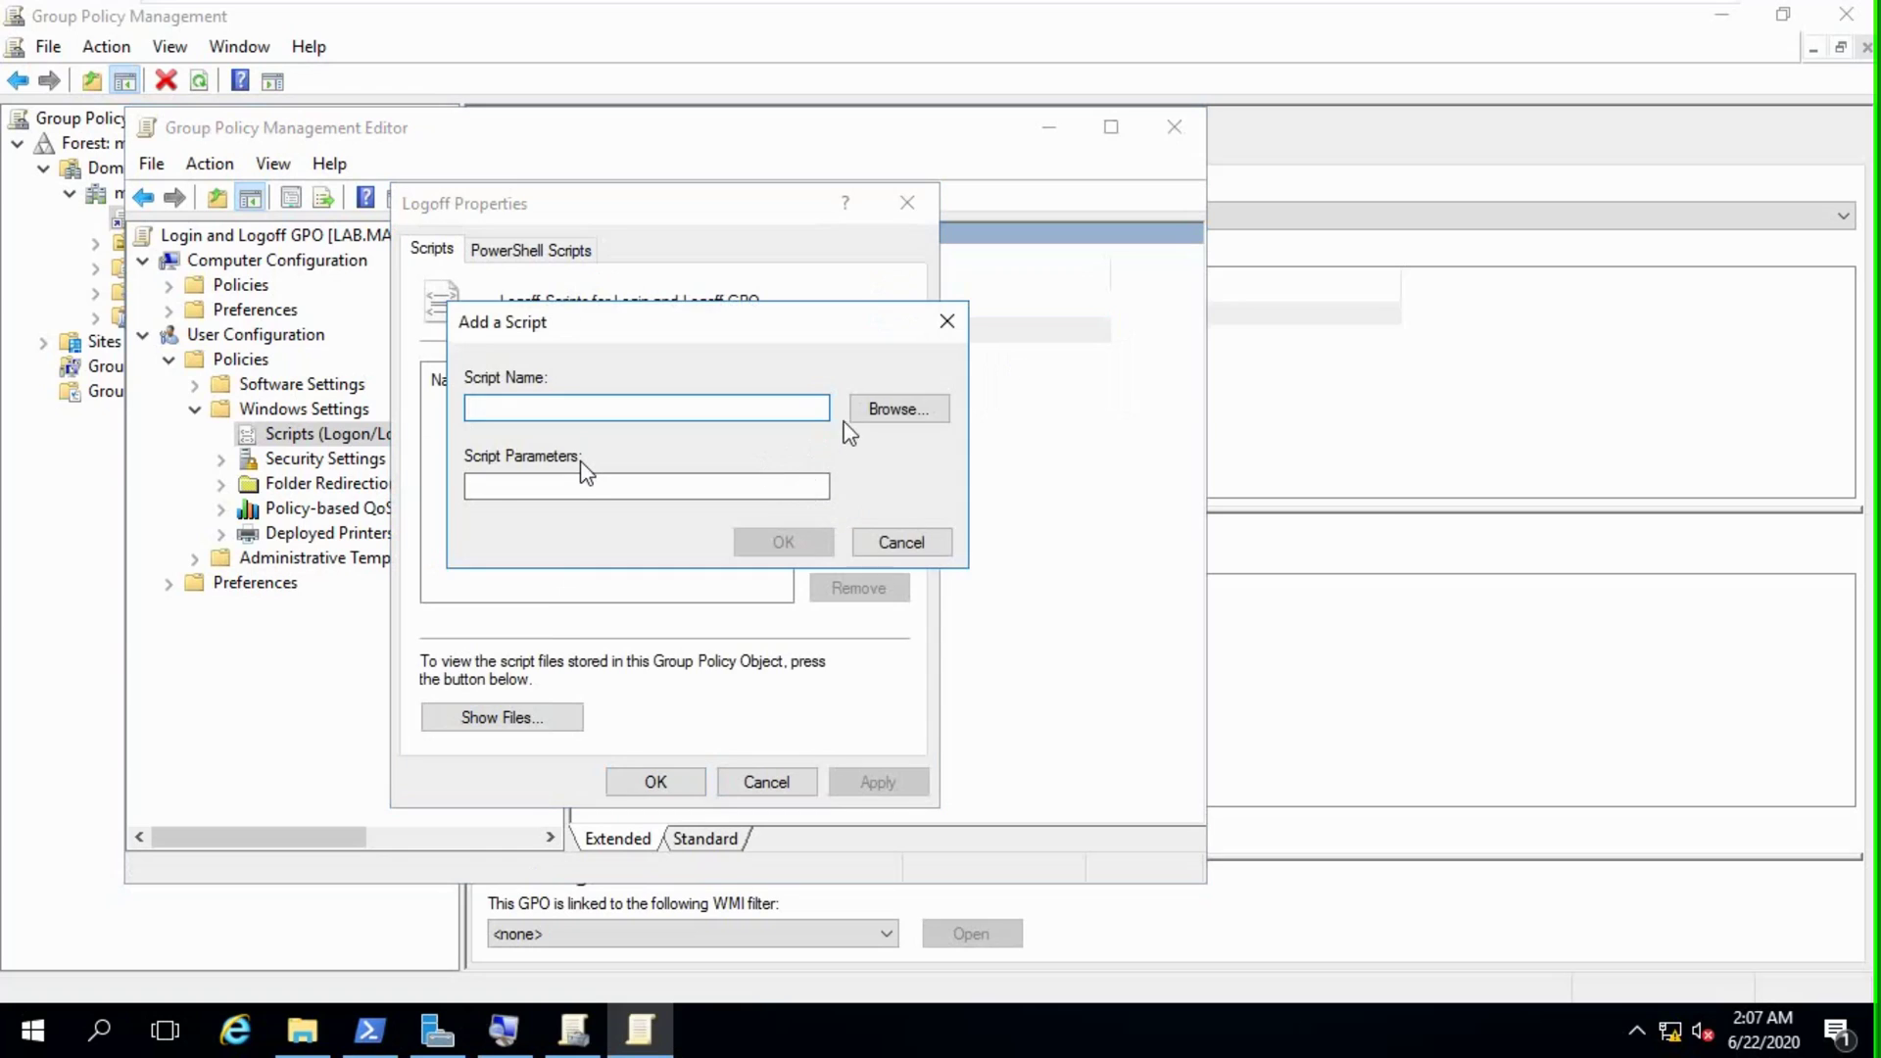
pyautogui.click(885, 408)
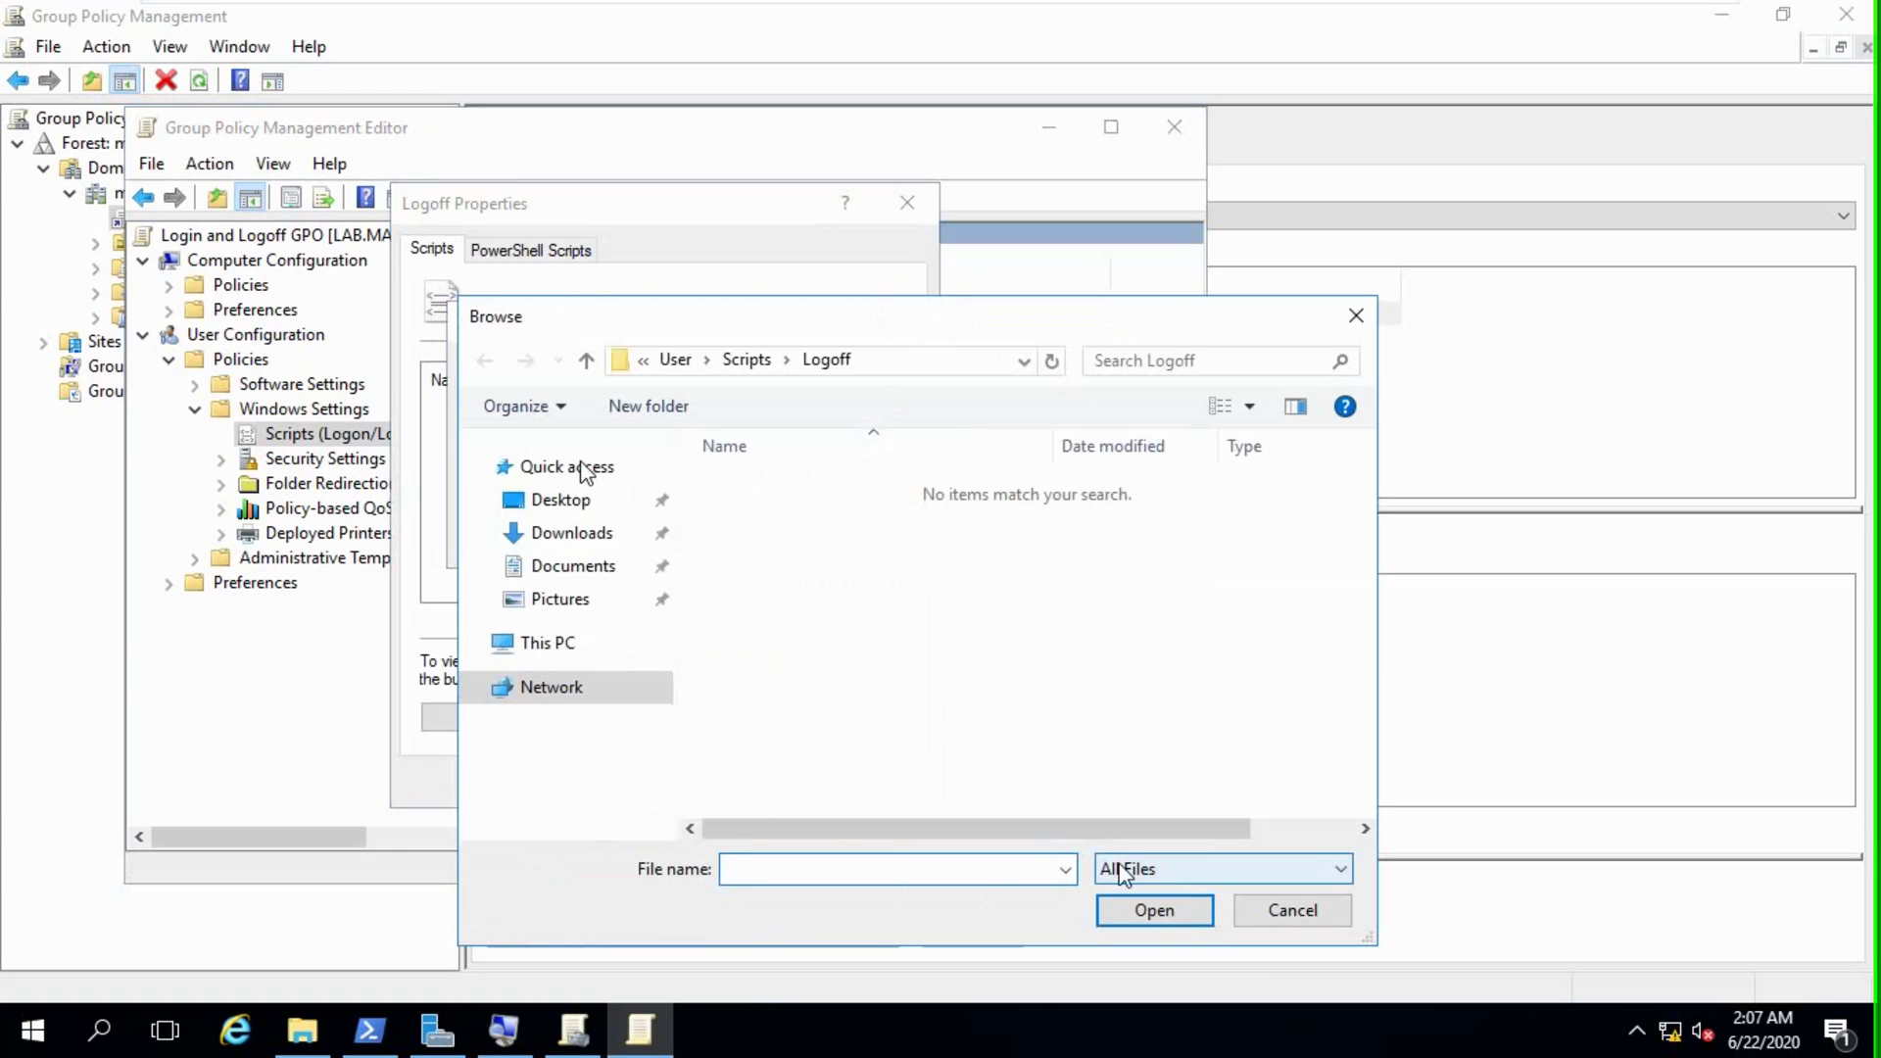
pyautogui.click(1117, 868)
pyautogui.click(1121, 892)
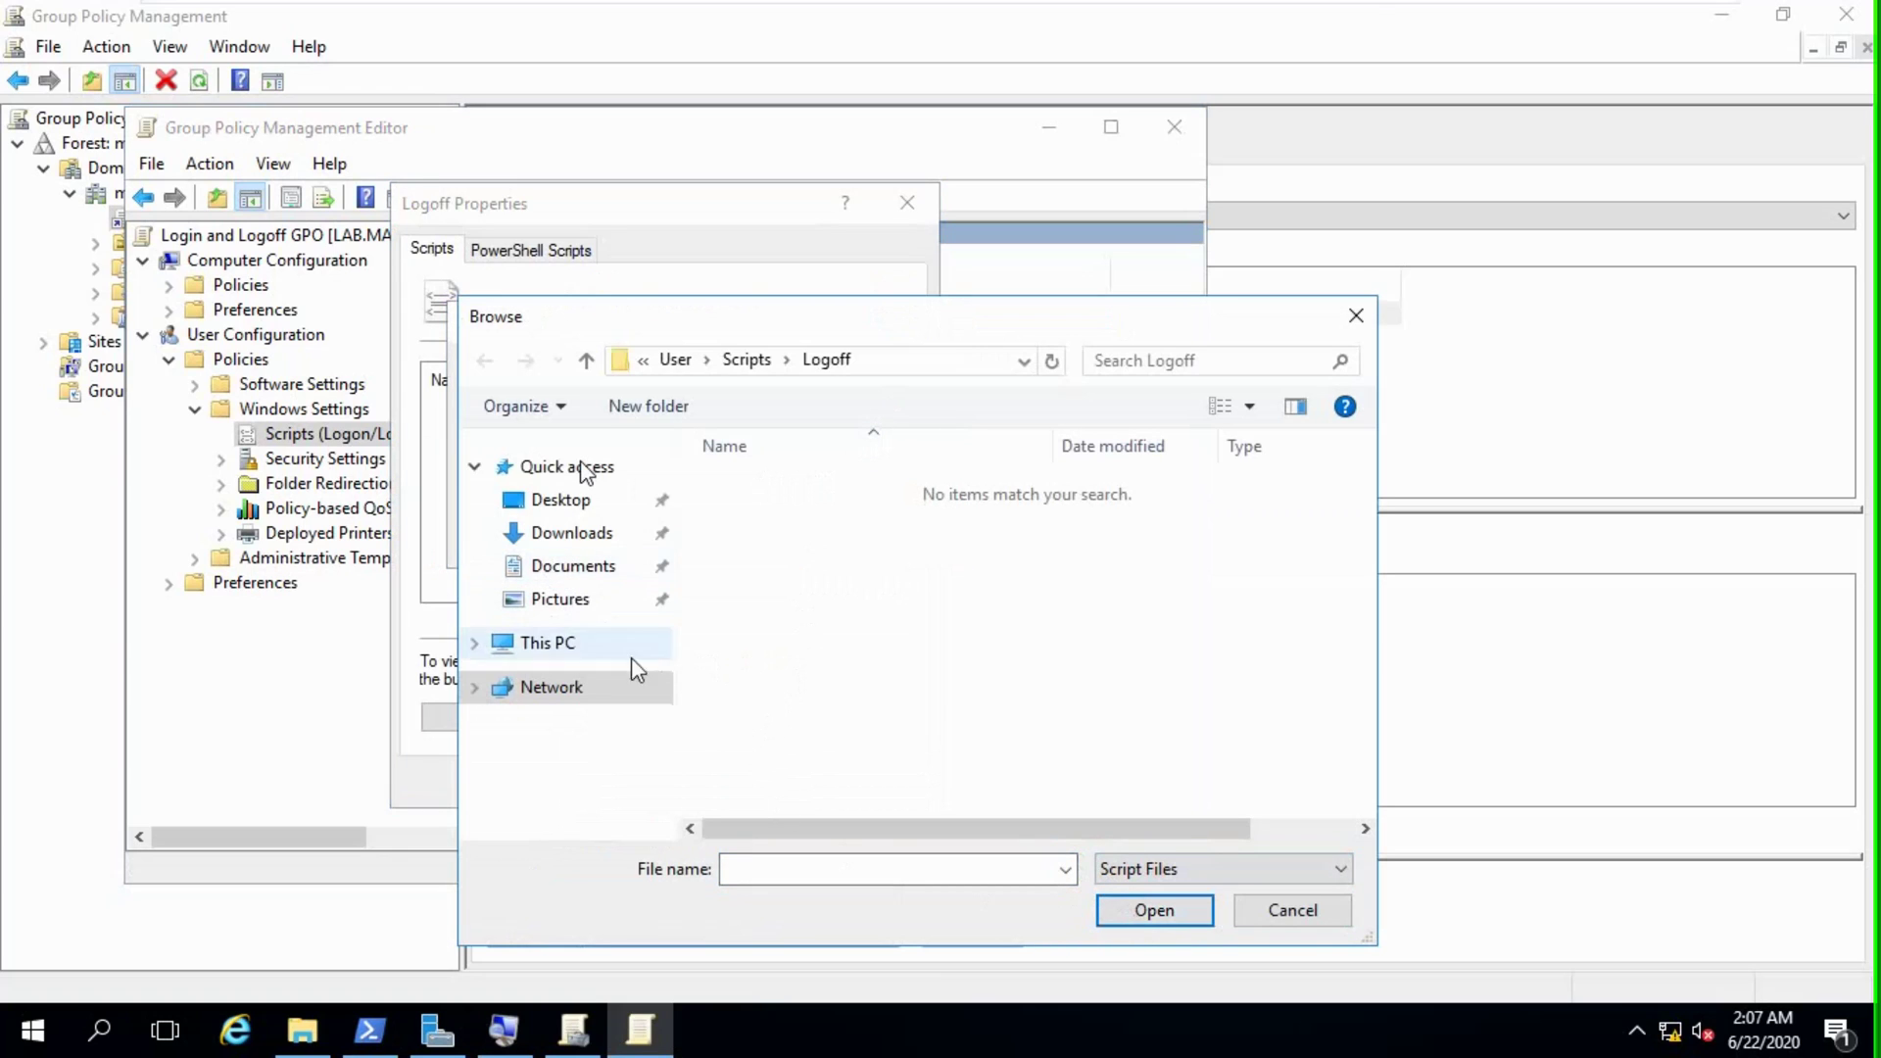
# Navigate to the \\LAB\log share and choose logoff.bat.
pyautogui.click(789, 867)
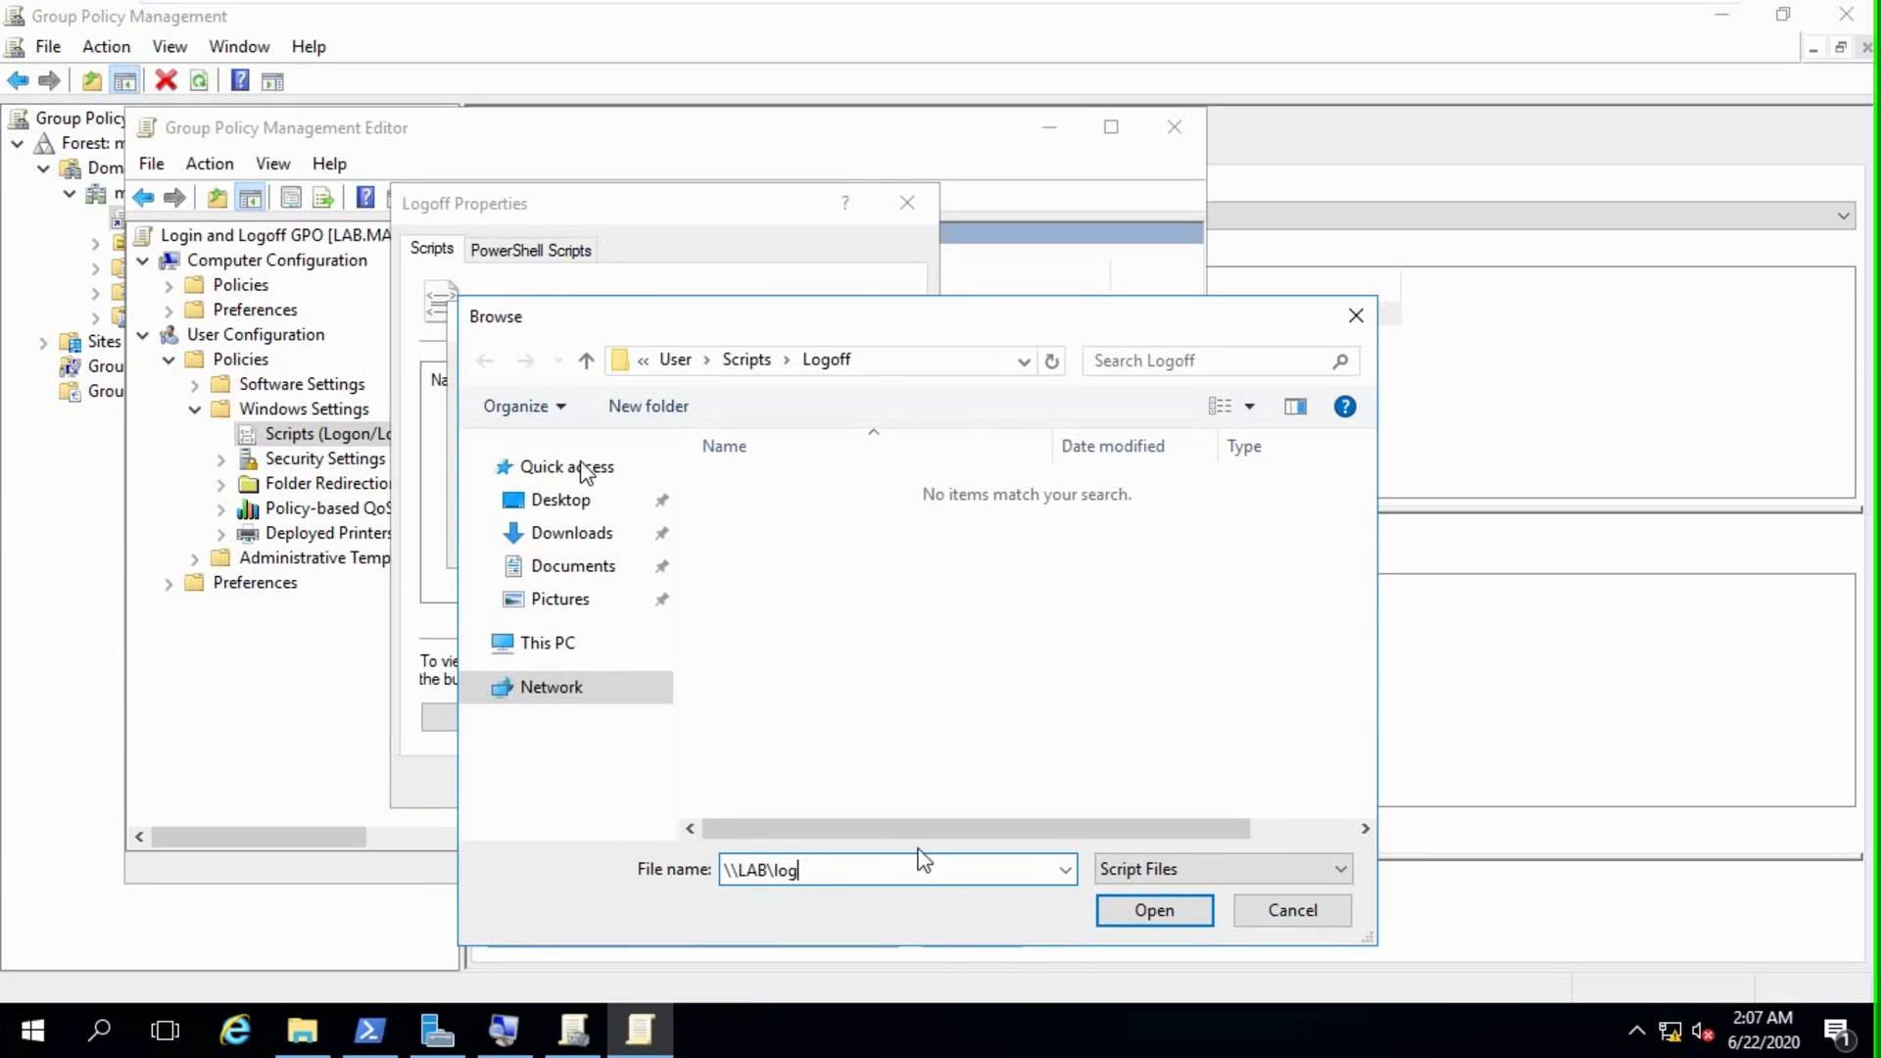
pyautogui.write('\\LAB\\log')
pyautogui.click(1126, 910)
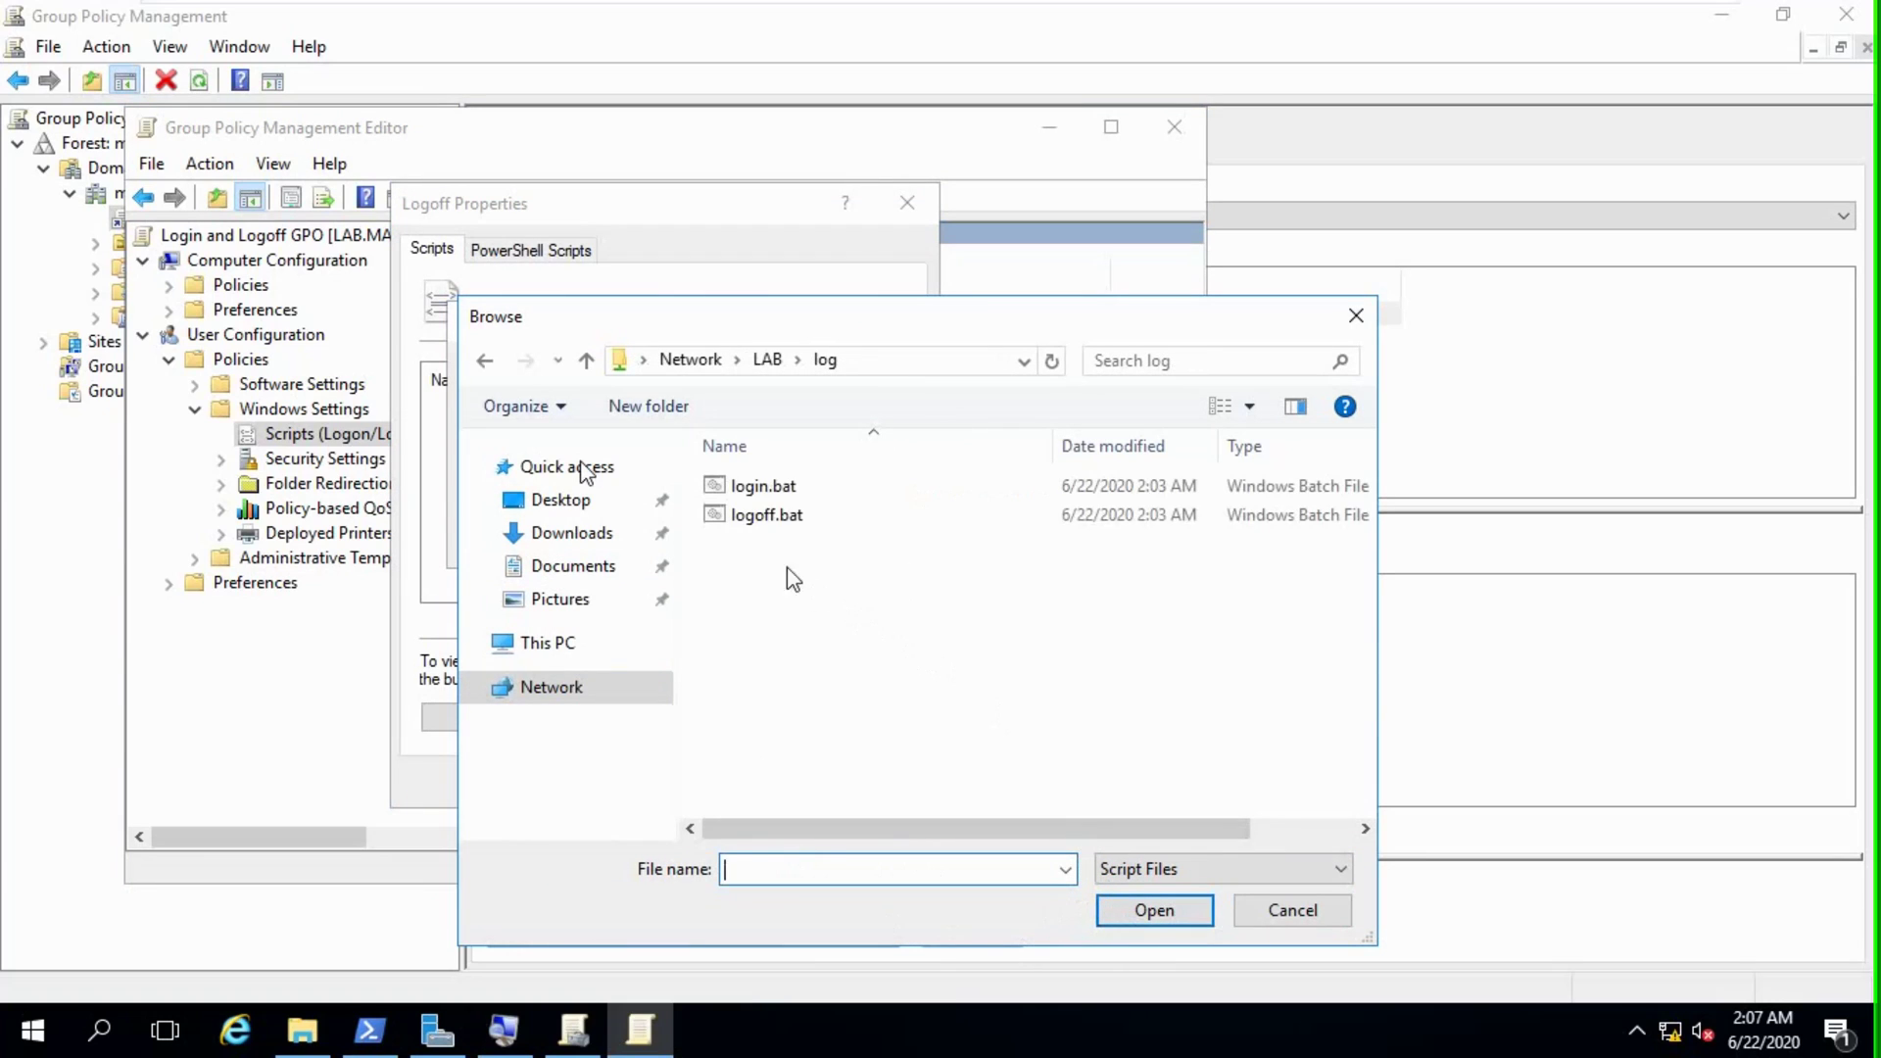
pyautogui.click(785, 515)
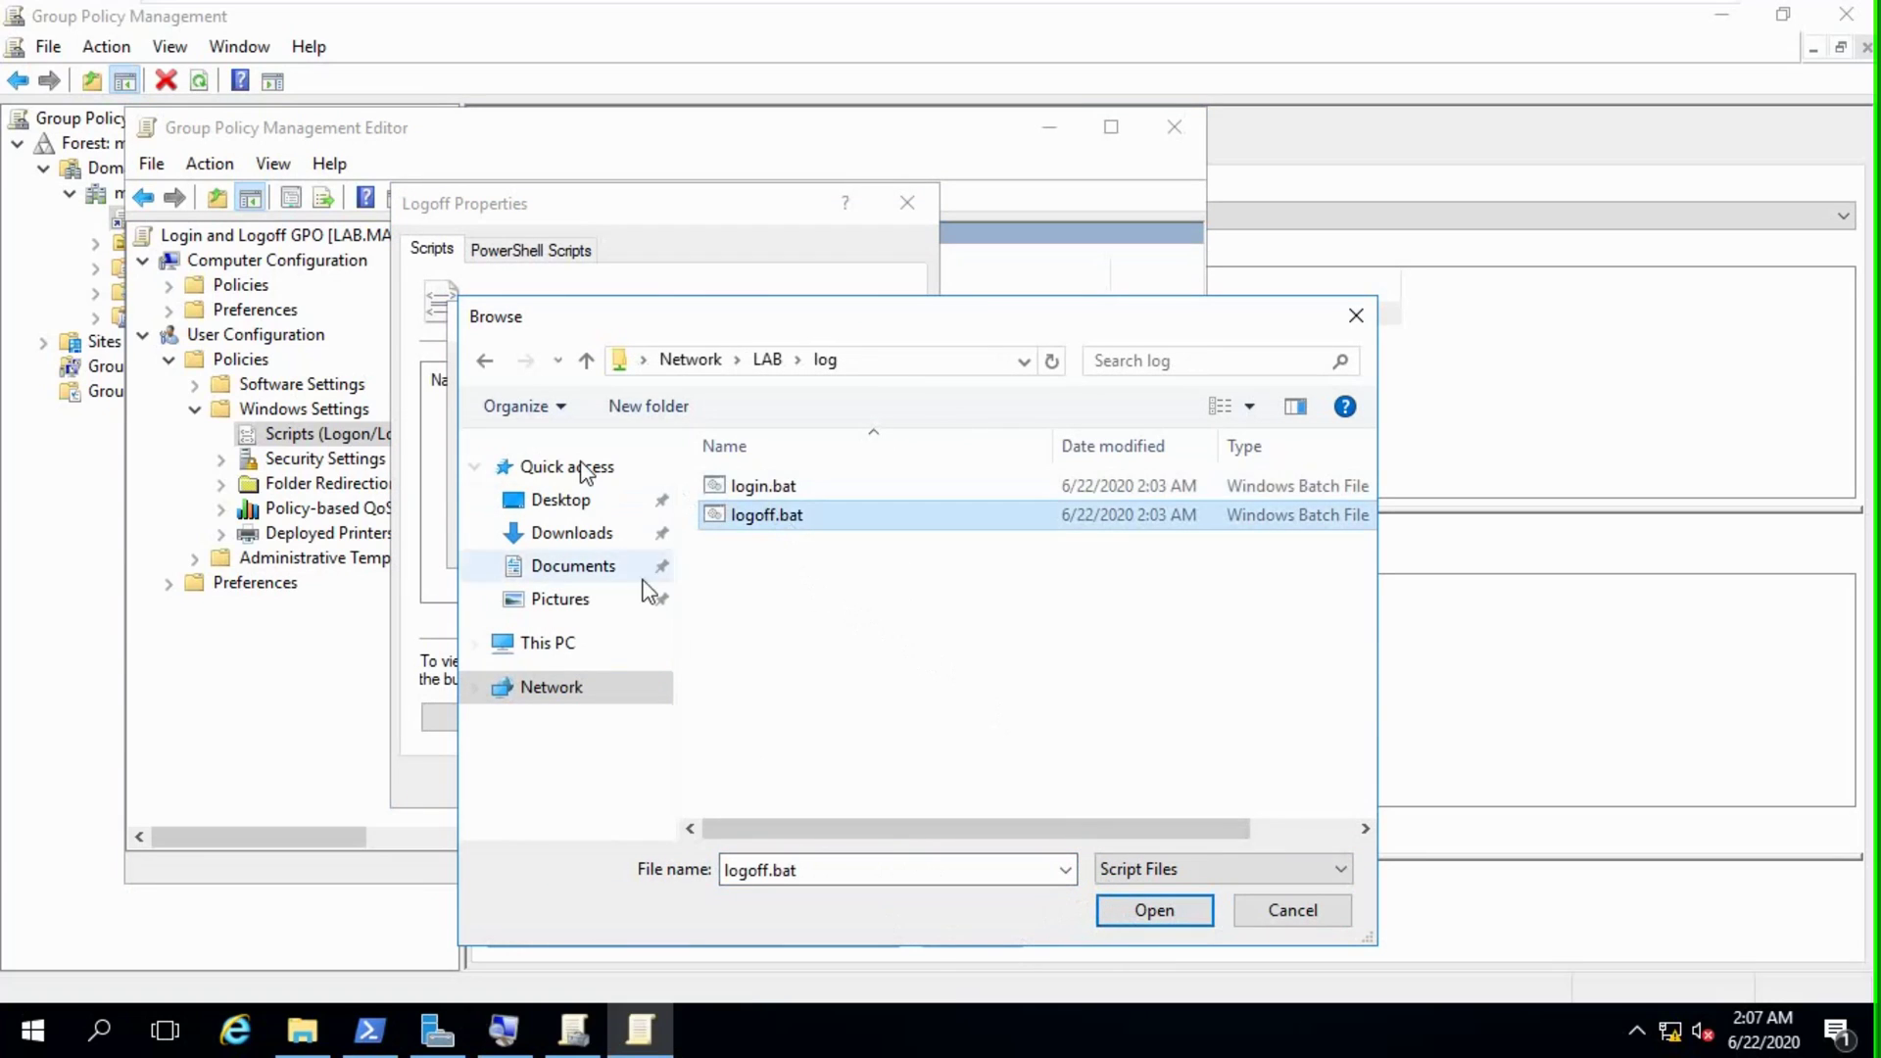
pyautogui.click(1127, 916)
# Add logoff.bat, apply and confirm the Logoff properties, then close the editor.
pyautogui.click(809, 544)
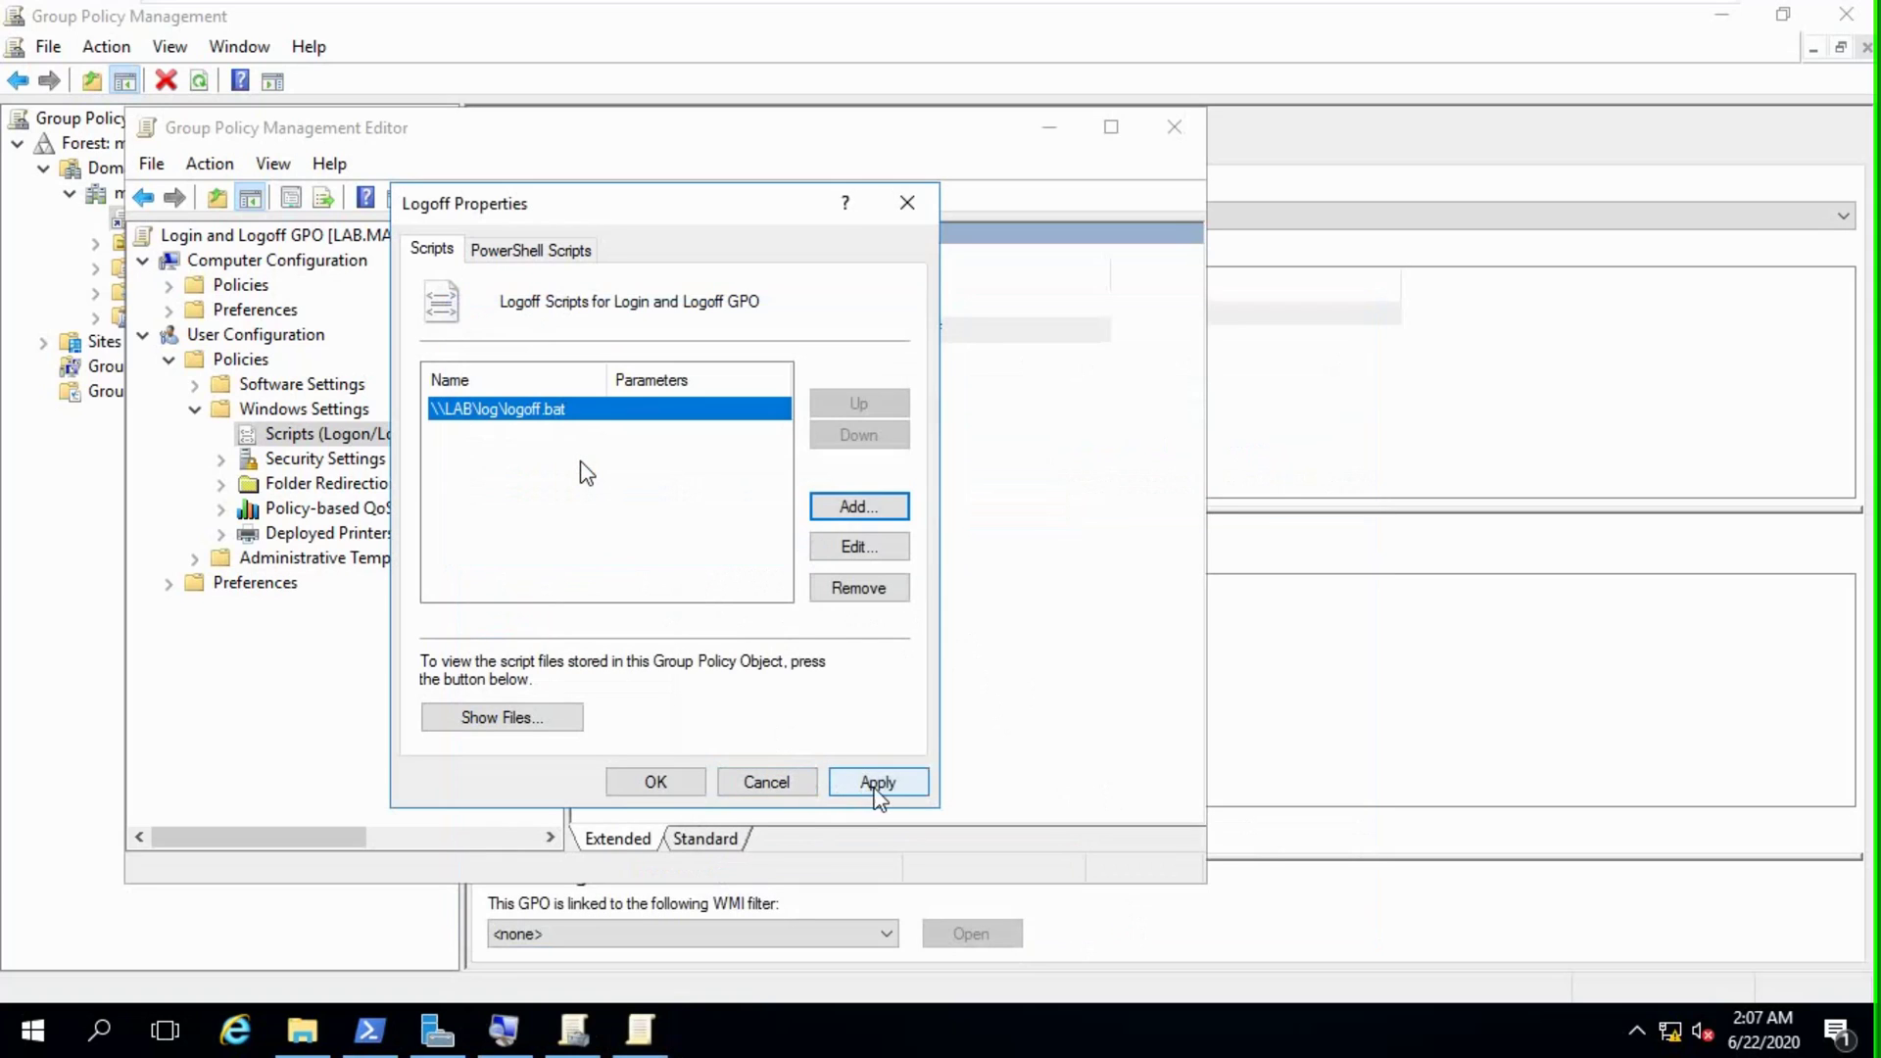
pyautogui.click(872, 783)
pyautogui.click(661, 781)
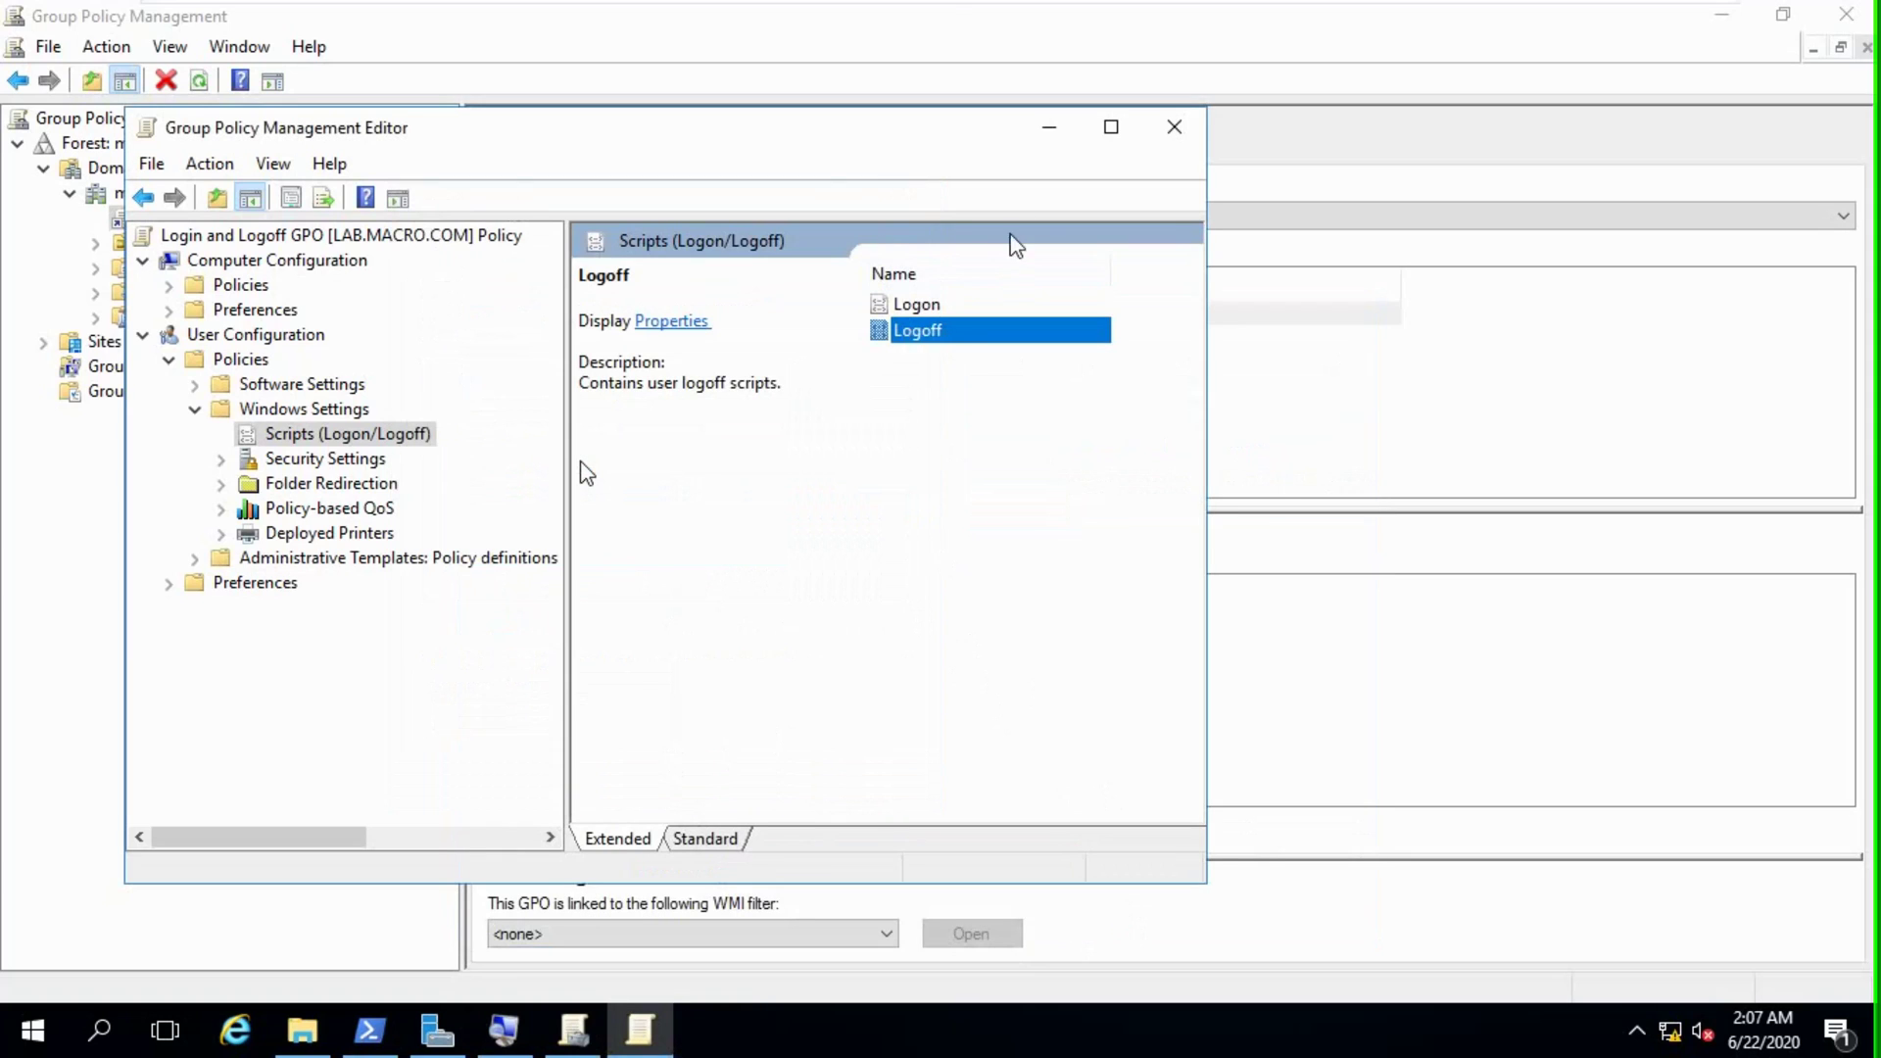
pyautogui.click(1171, 130)
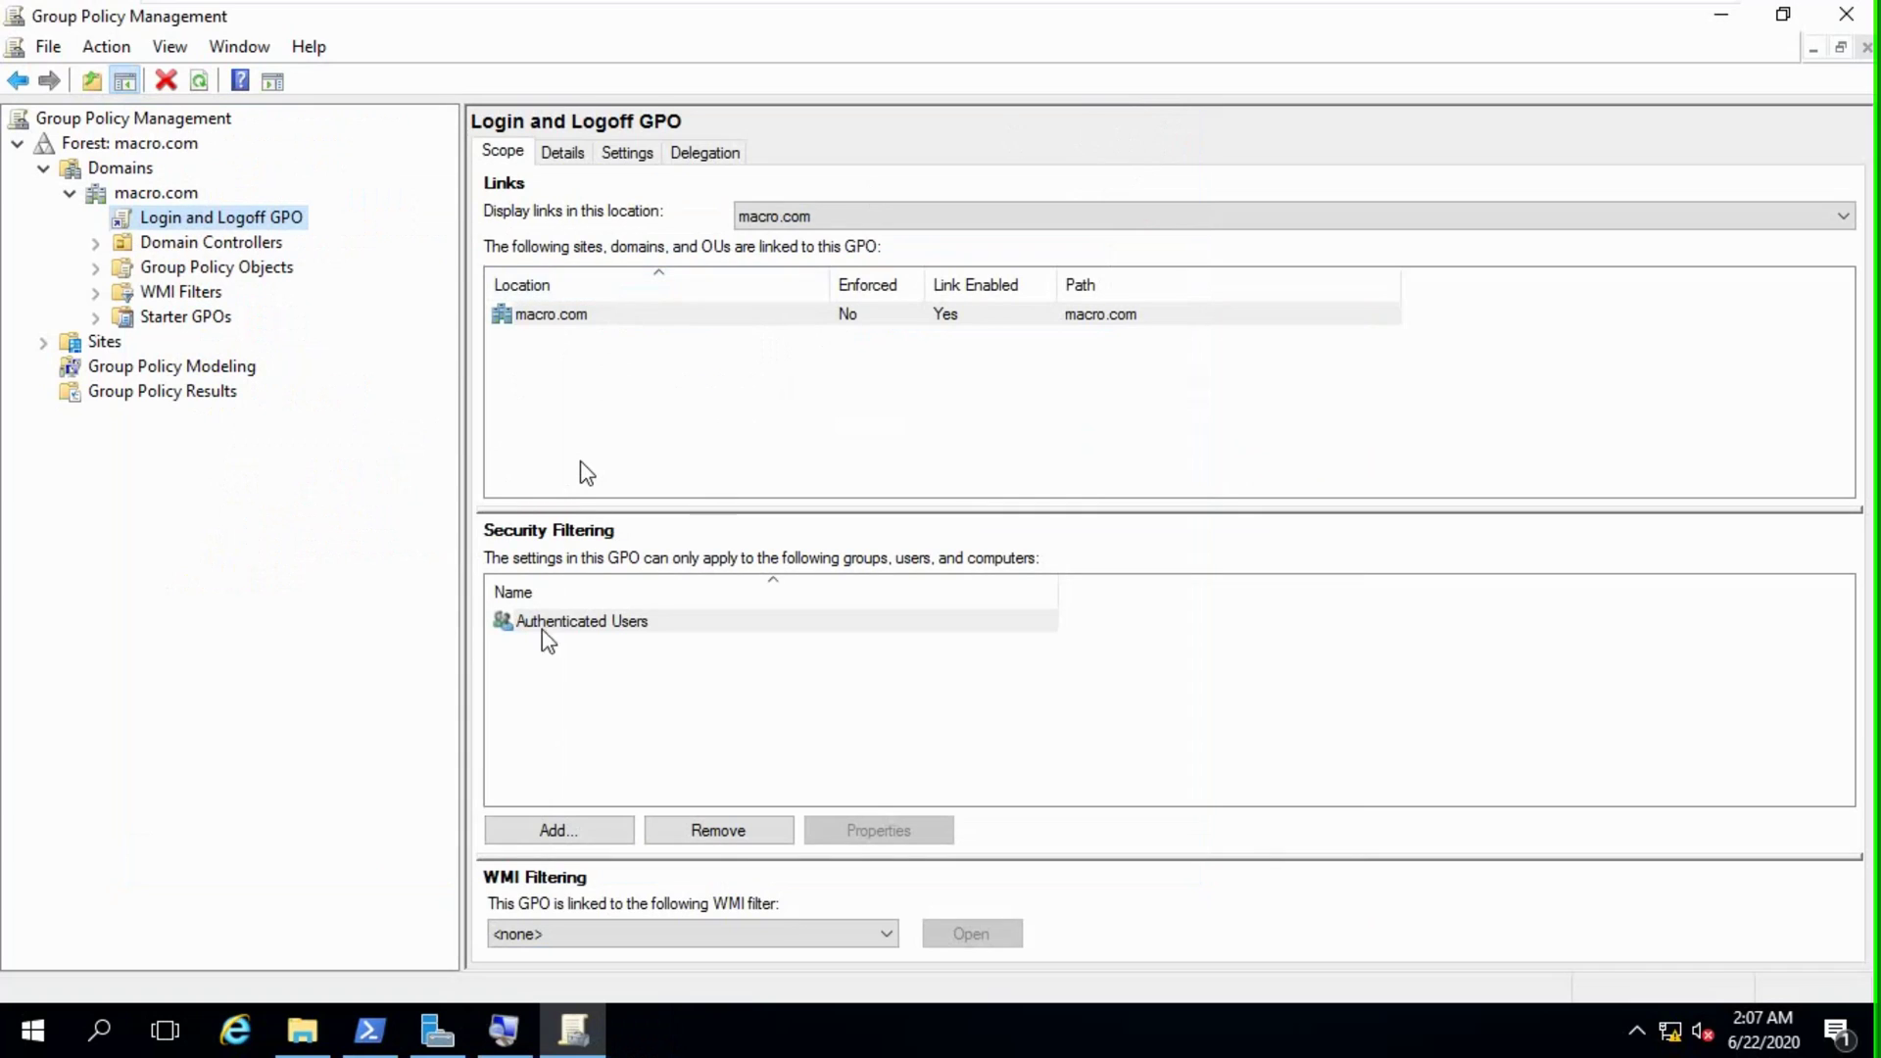
# Paste gpupdate /force into PowerShell, run it, and highlight the Computer Policy success message.
pyautogui.click(369, 1030)
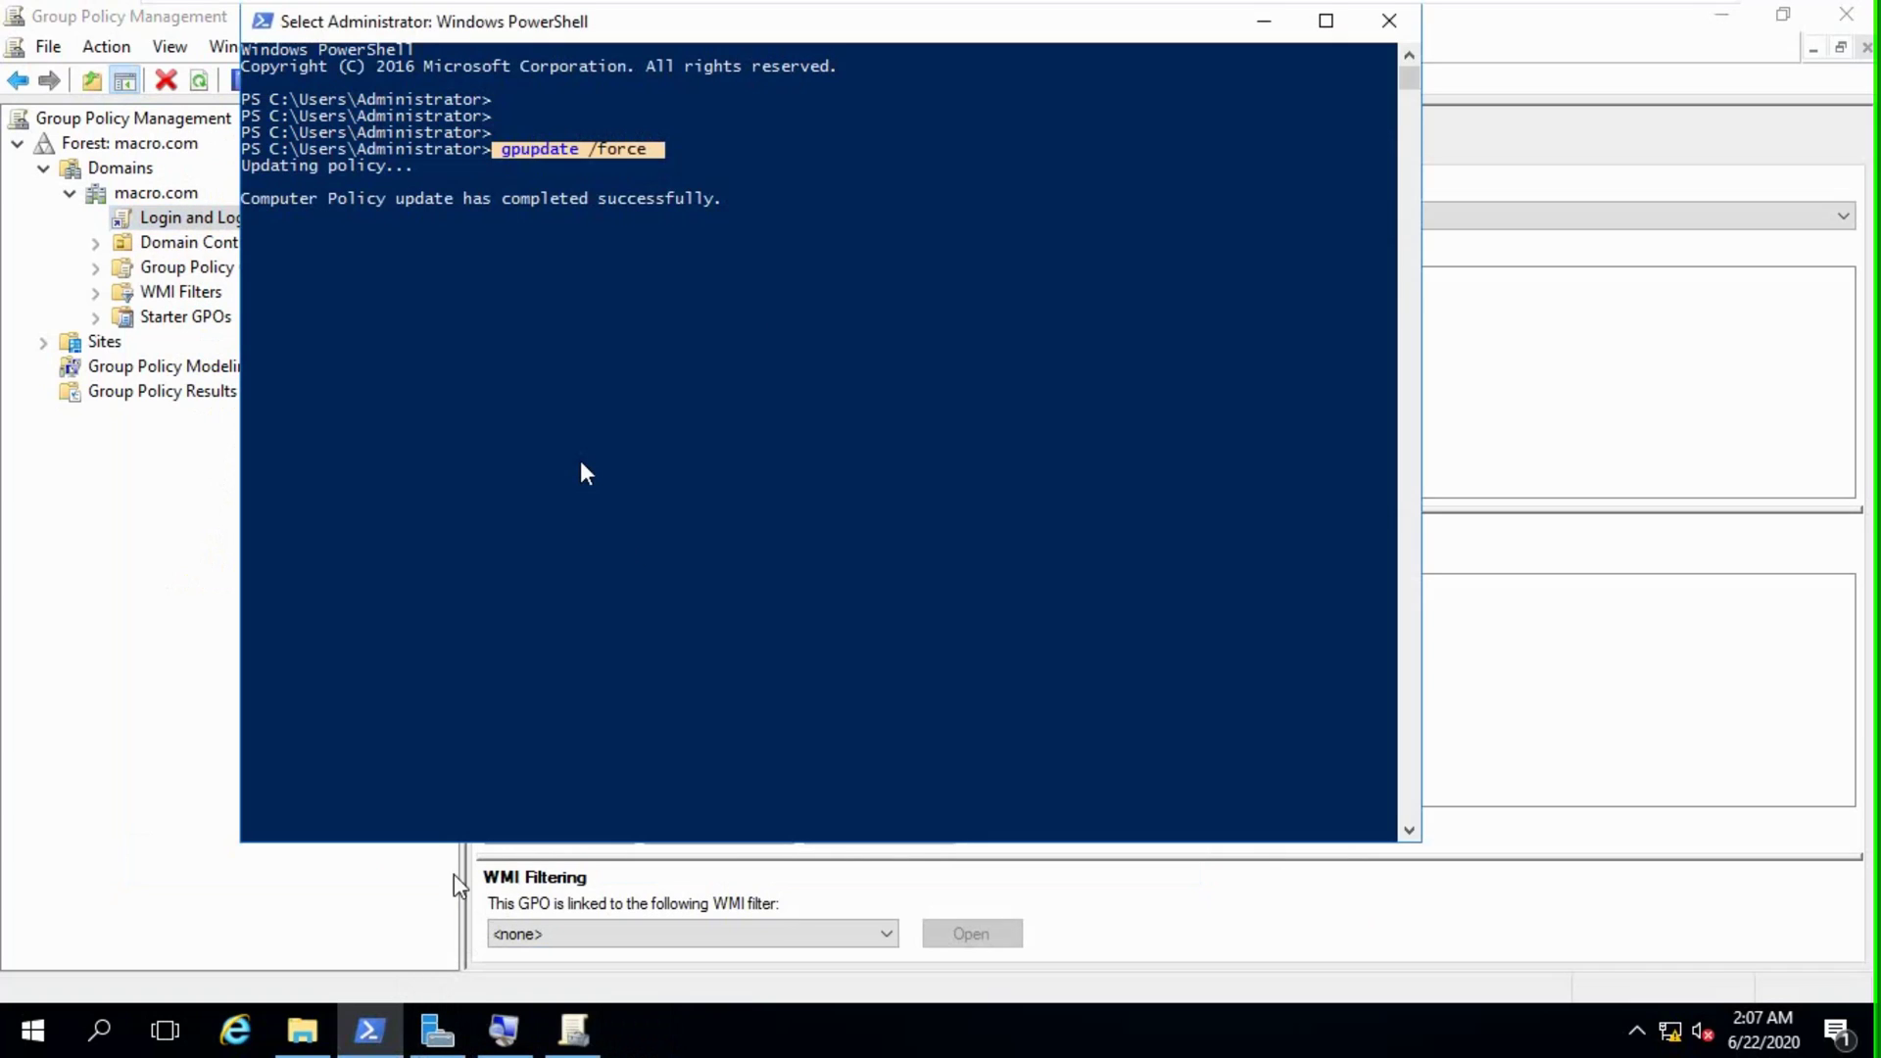
pyautogui.rightClick(730, 300)
pyautogui.press('Return')
pyautogui.press('Return')
pyautogui.rightClick(767, 167)
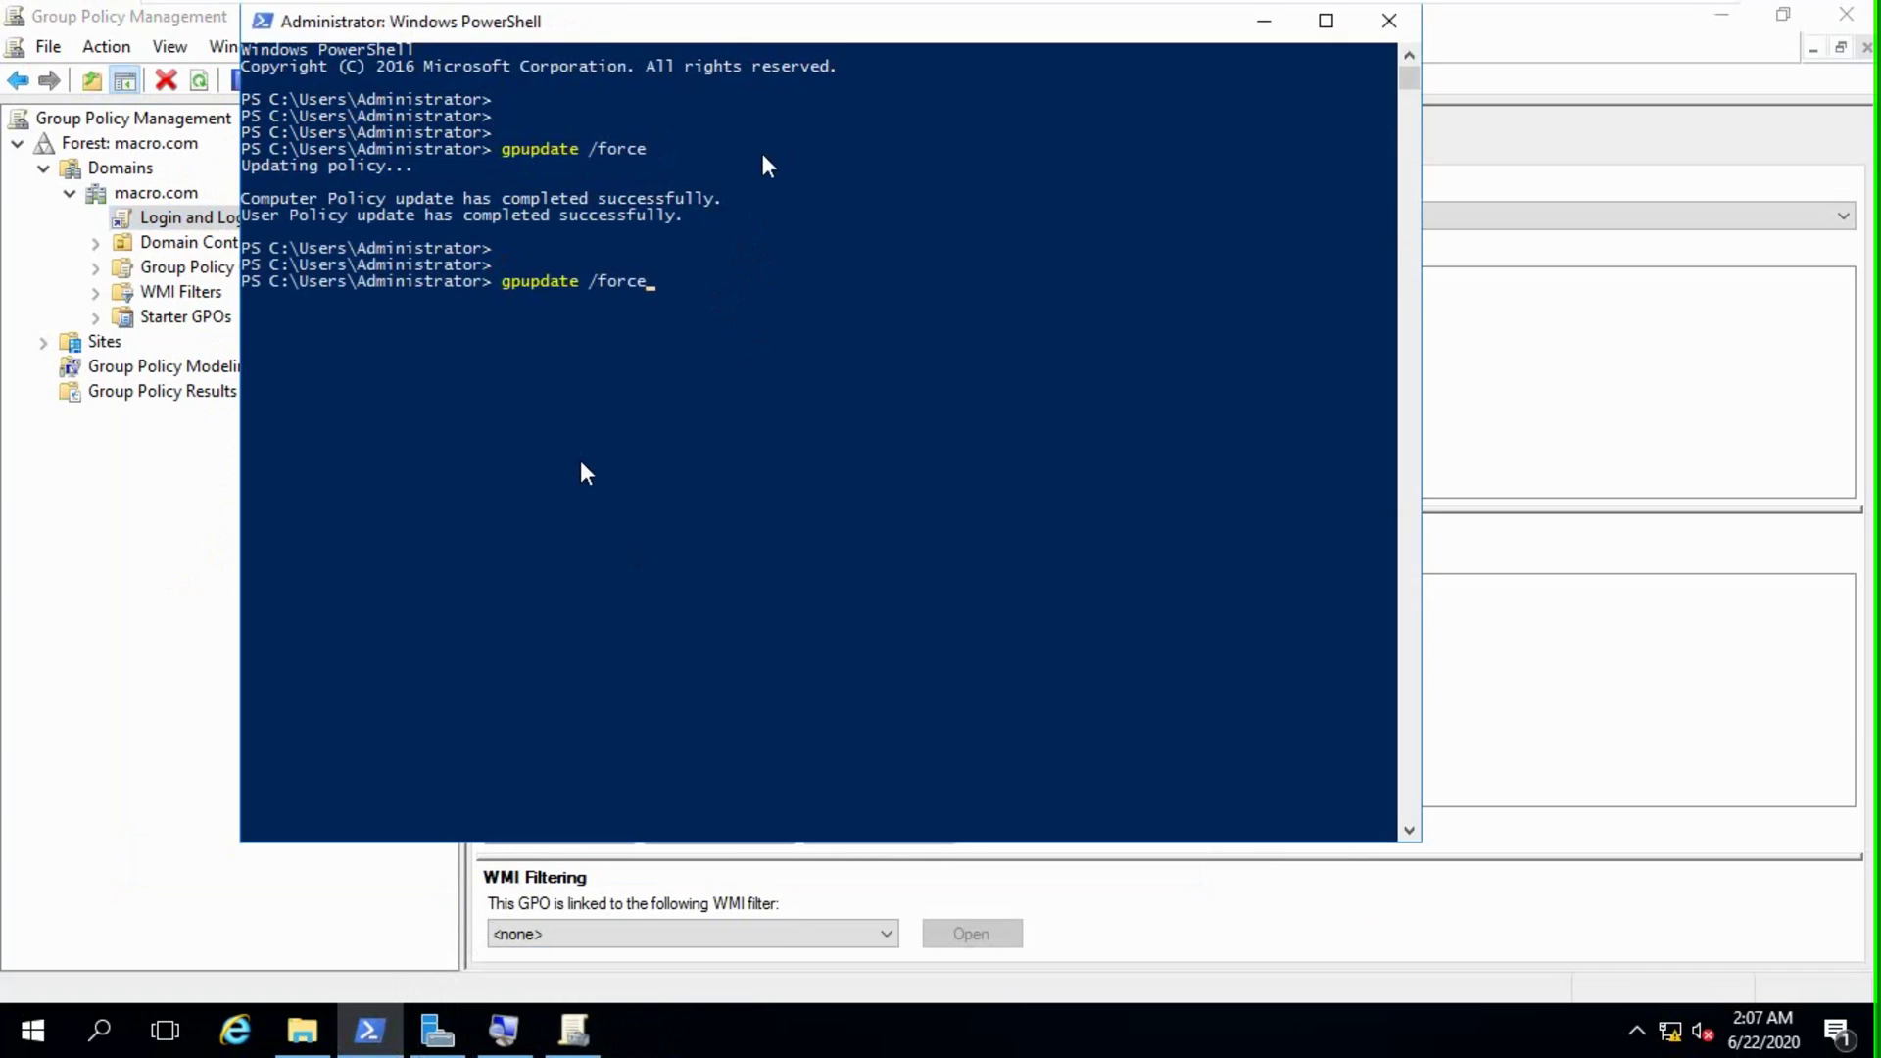
pyautogui.moveTo(484, 283); pyautogui.dragTo(762, 291)
pyautogui.rightClick(764, 291)
pyautogui.press('Return')
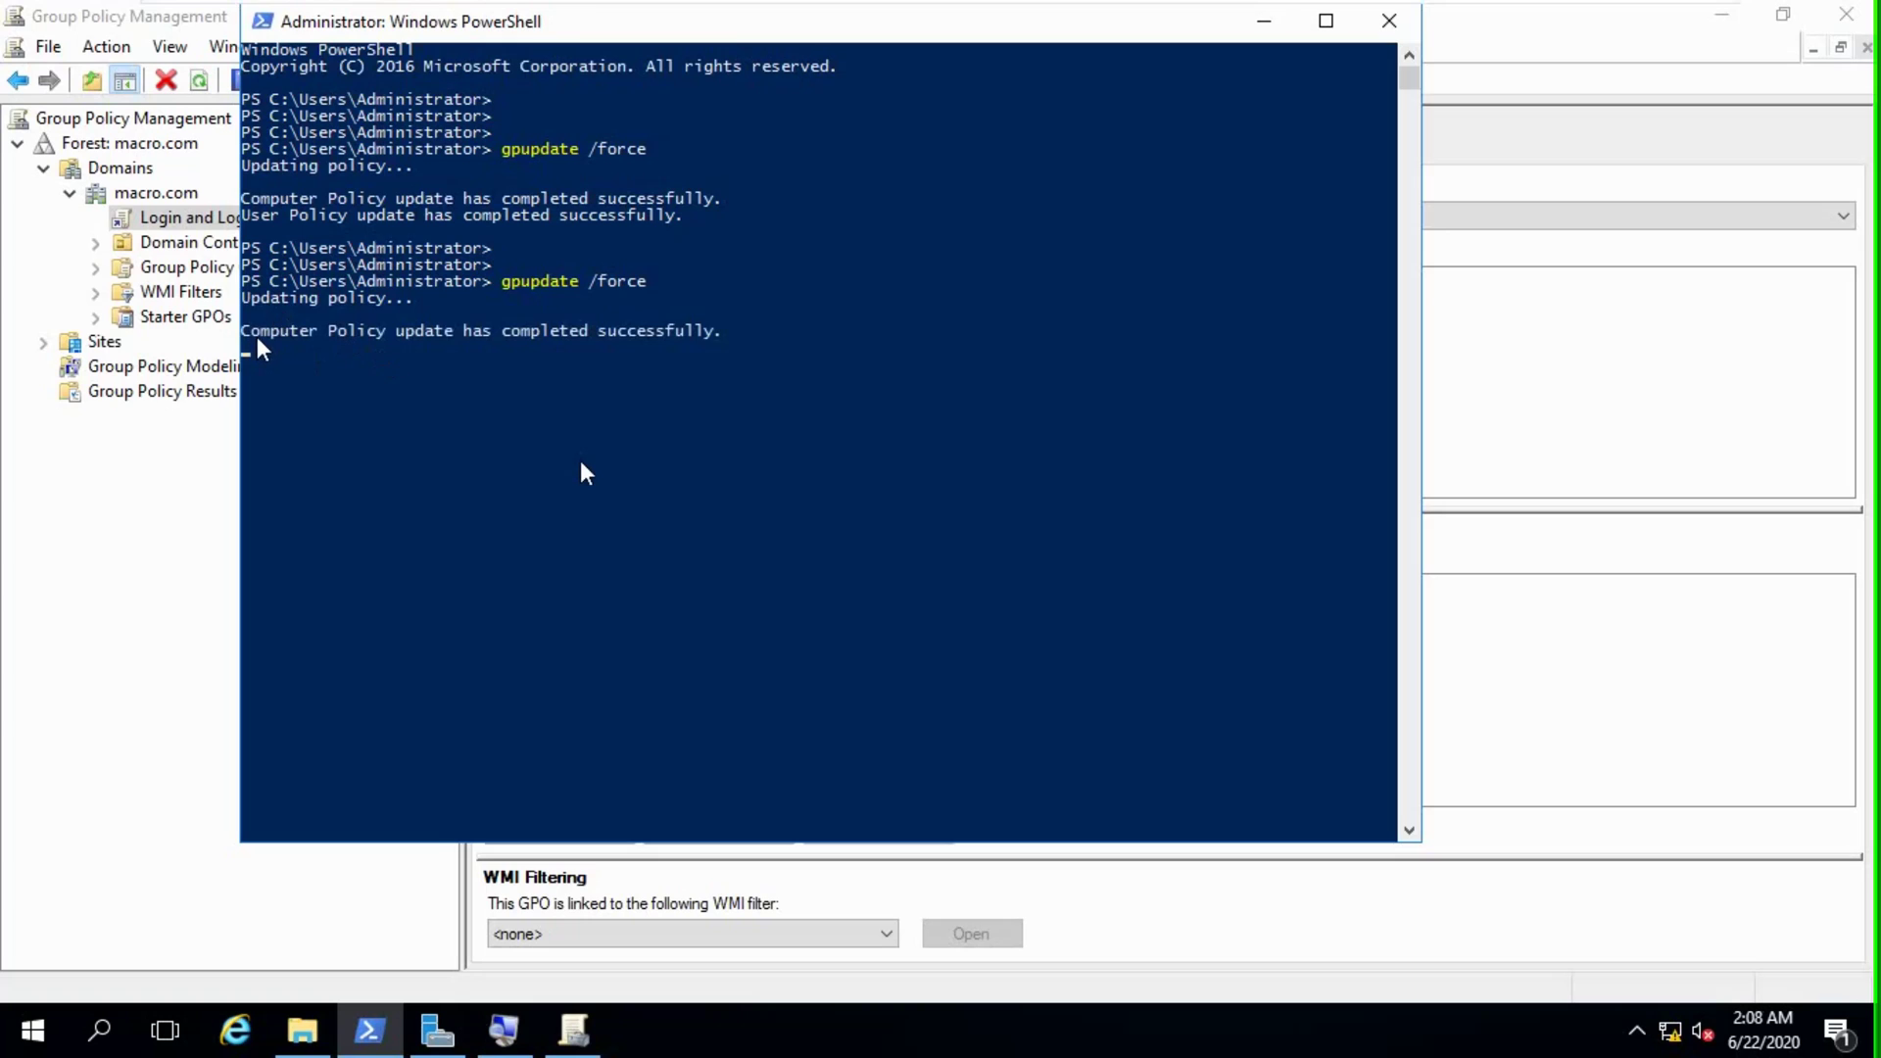
pyautogui.moveTo(257, 333); pyautogui.dragTo(801, 313)
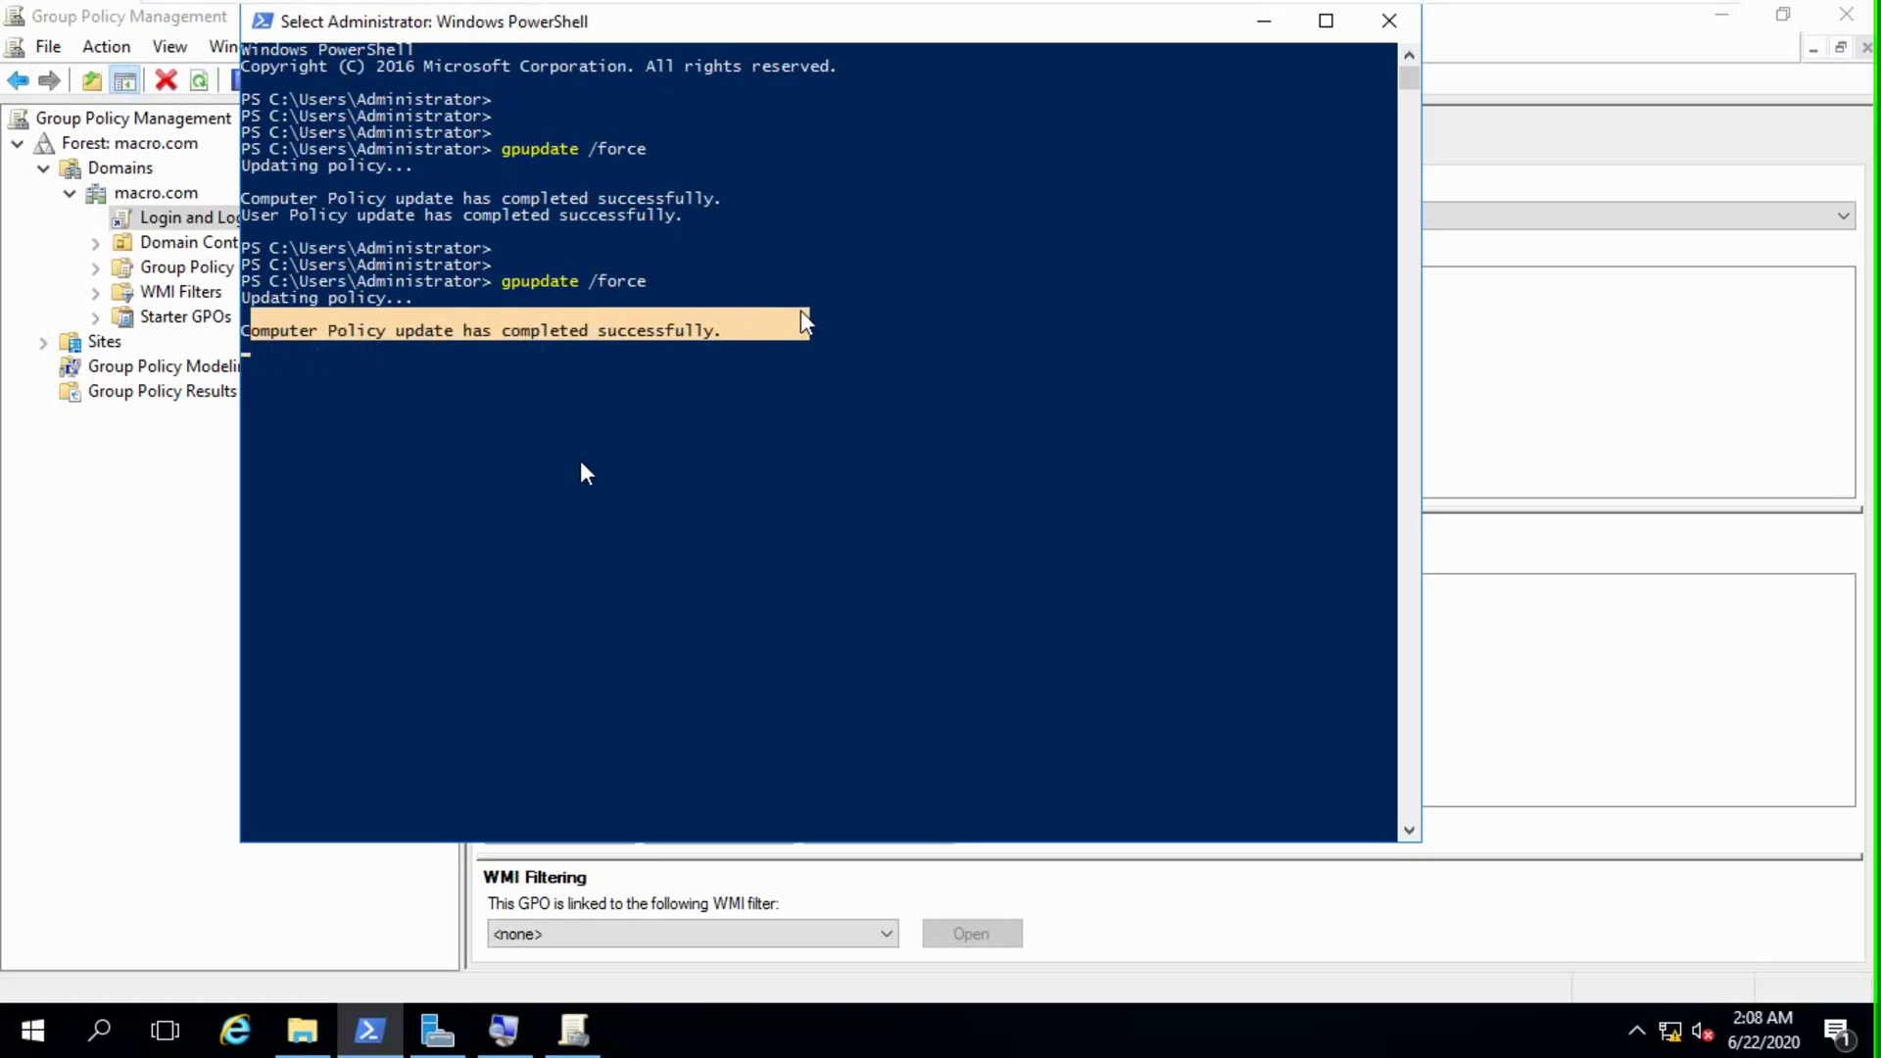
pyautogui.click(303, 1029)
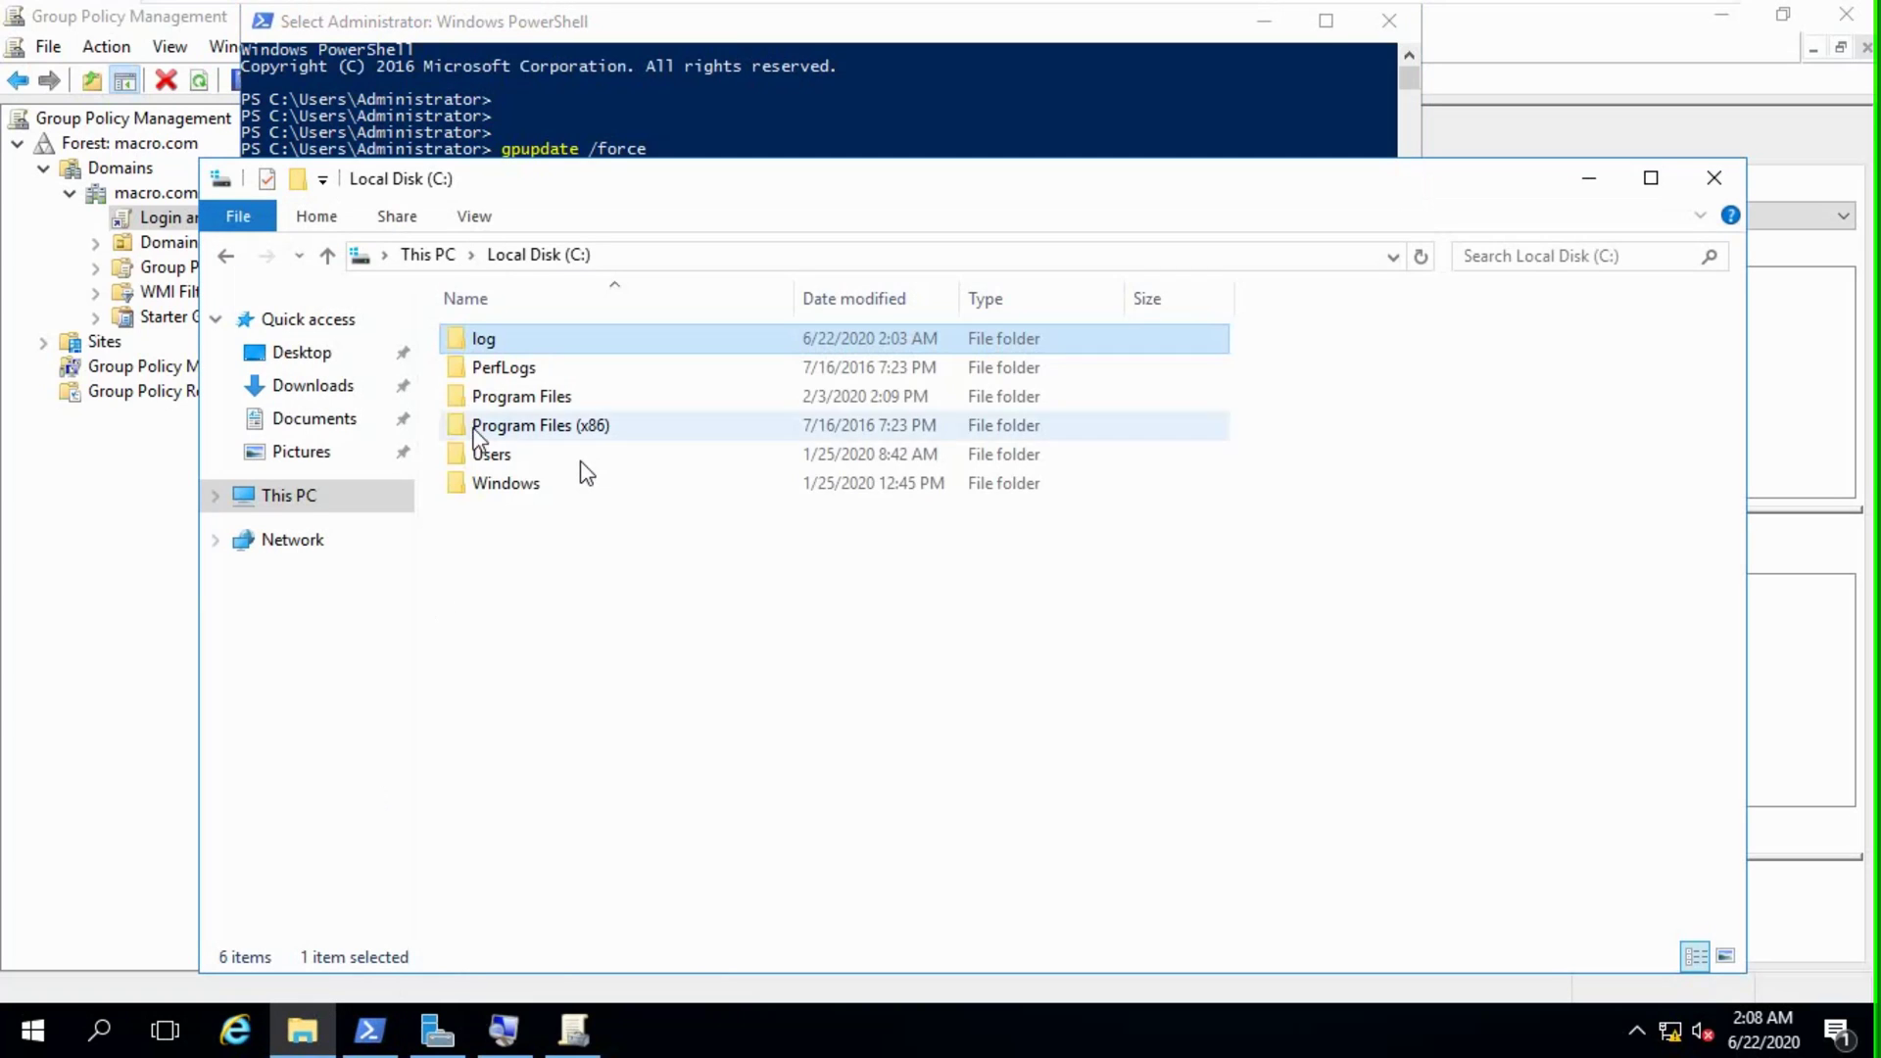
# Check that C:\log holds login.bat and logoff.bat, close Group Policy Management, and show the desktop.
pyautogui.doubleClick(512, 341)
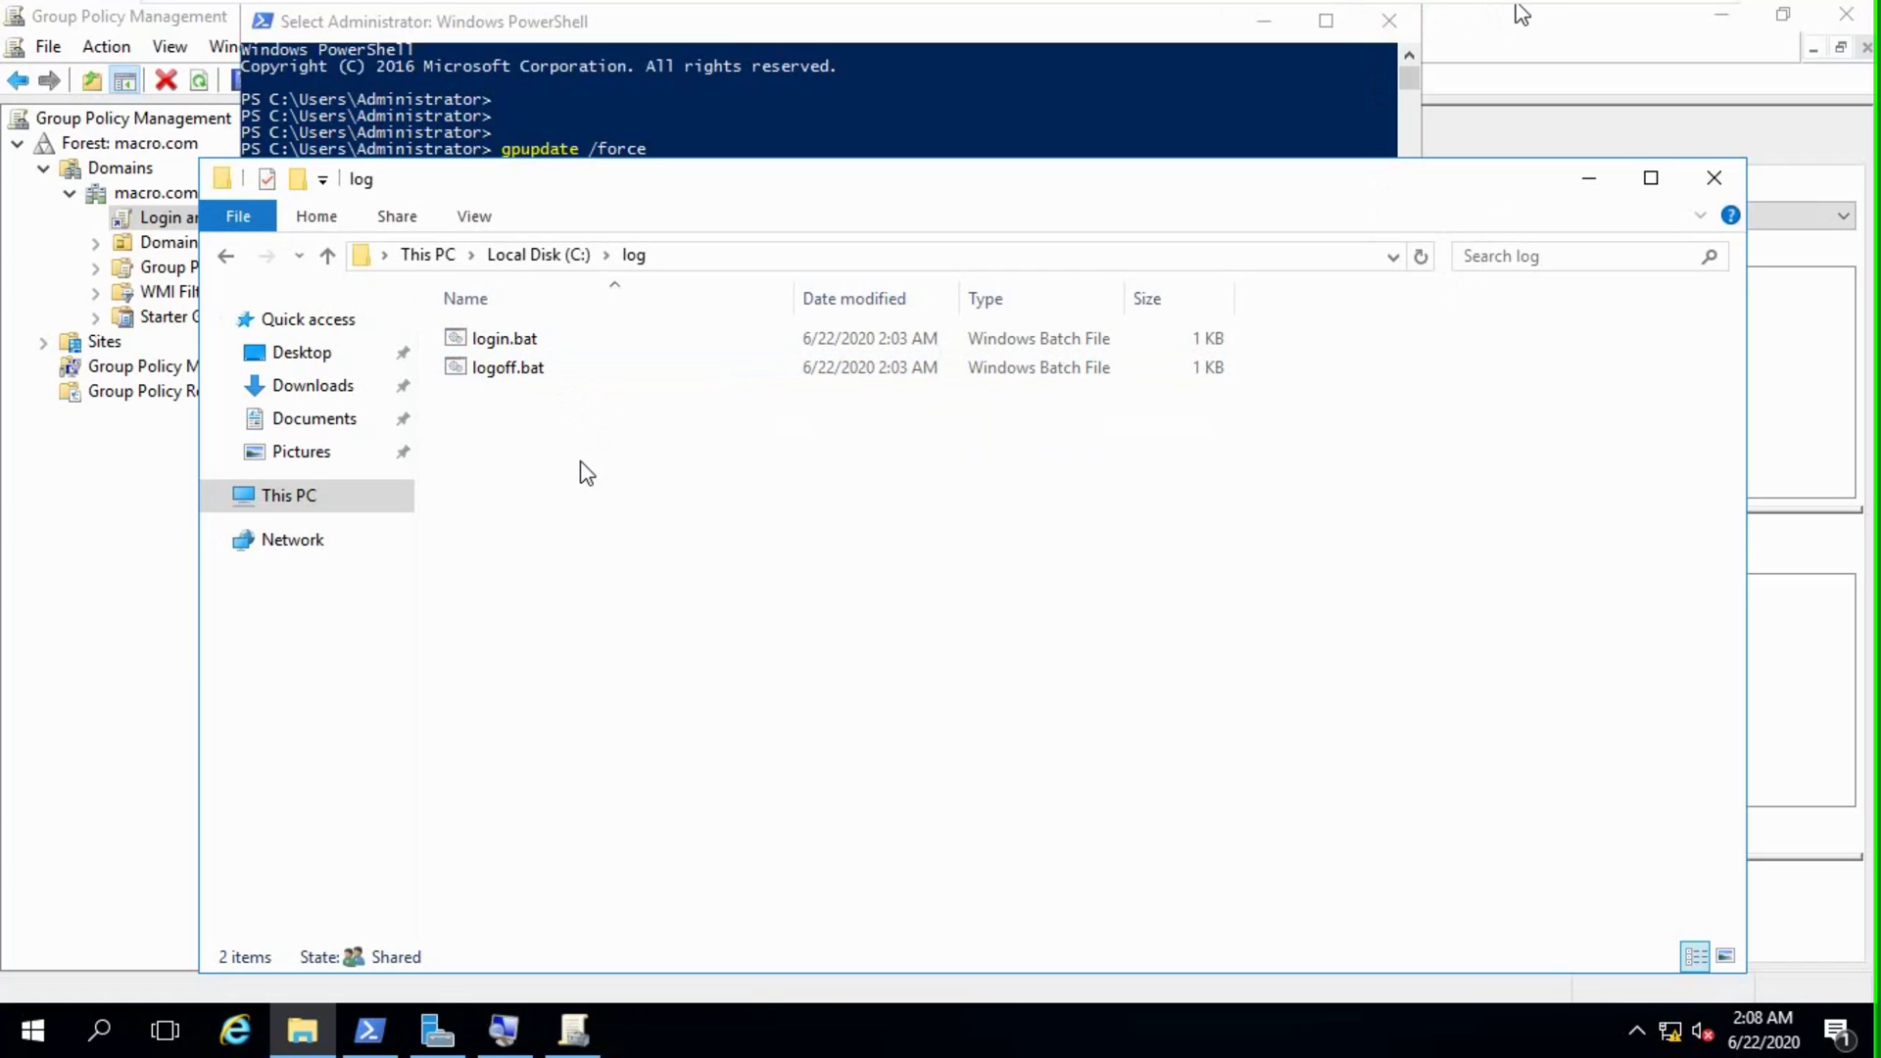
pyautogui.click(1496, 14)
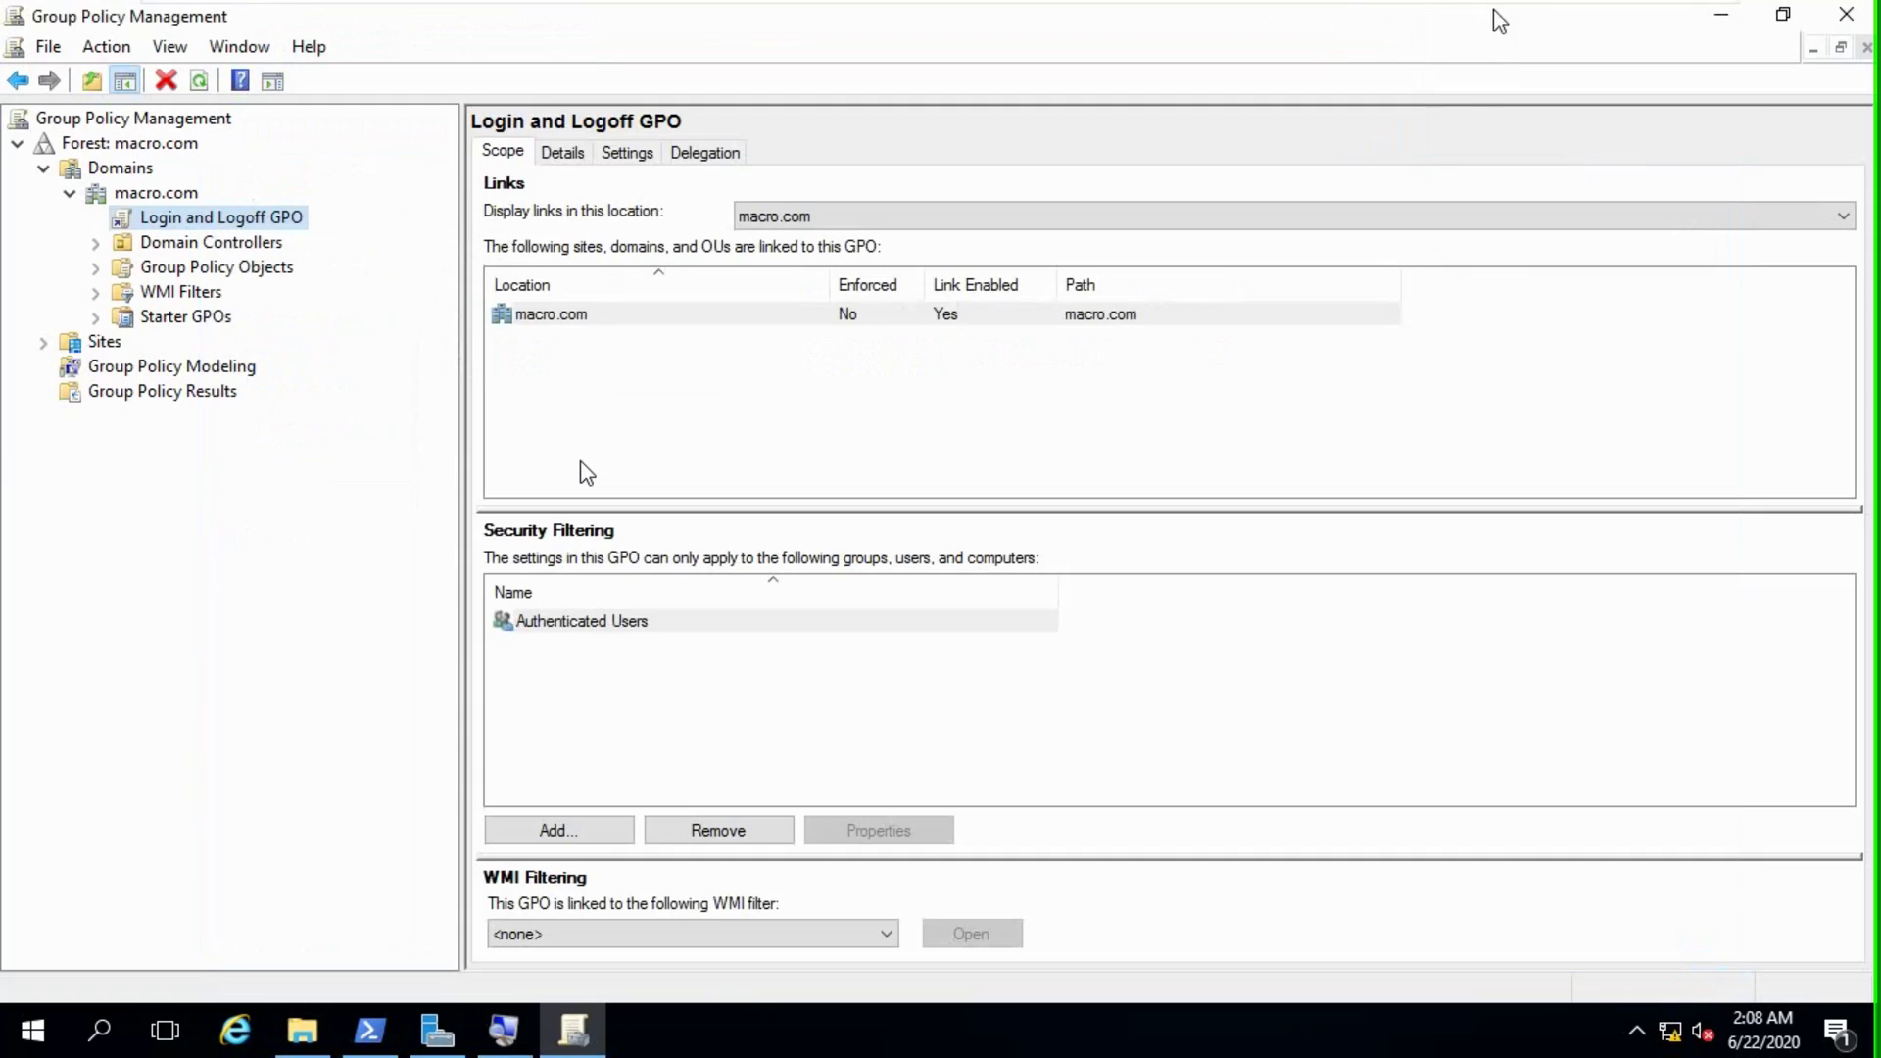
pyautogui.click(1845, 14)
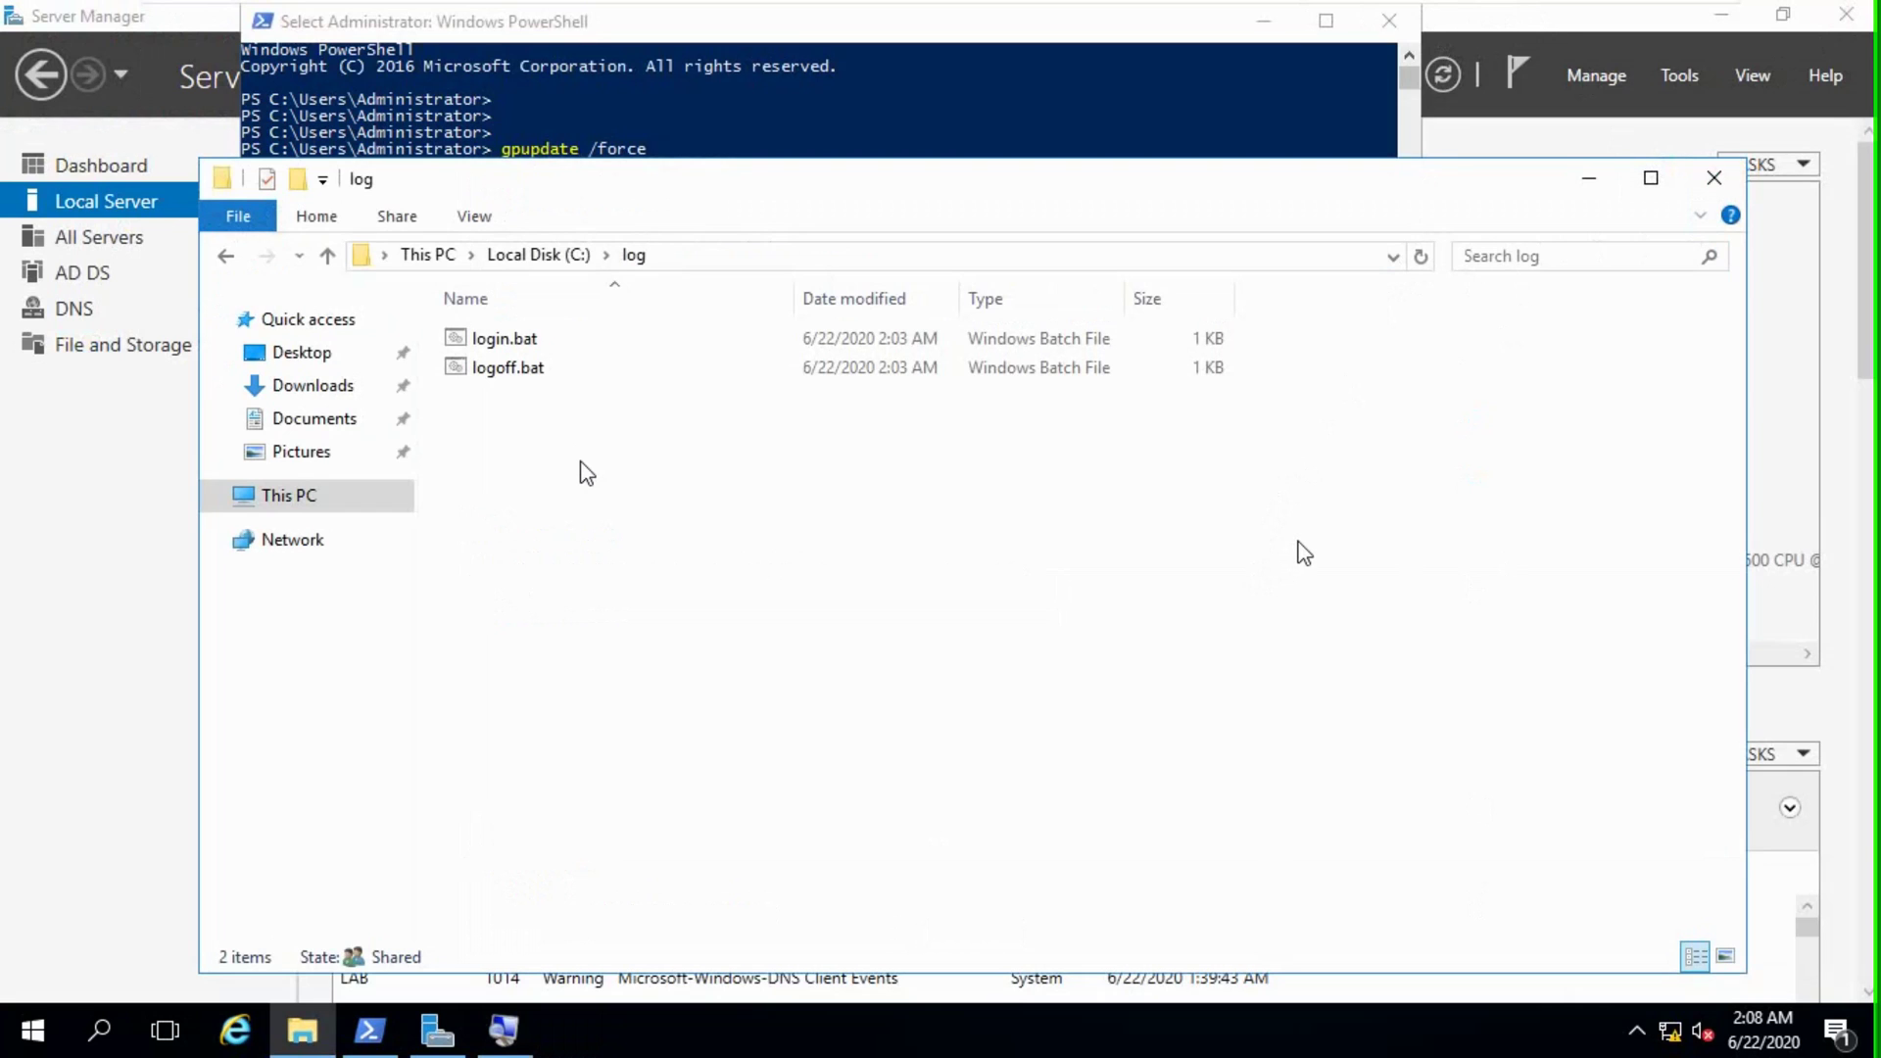
pyautogui.press('super+d')
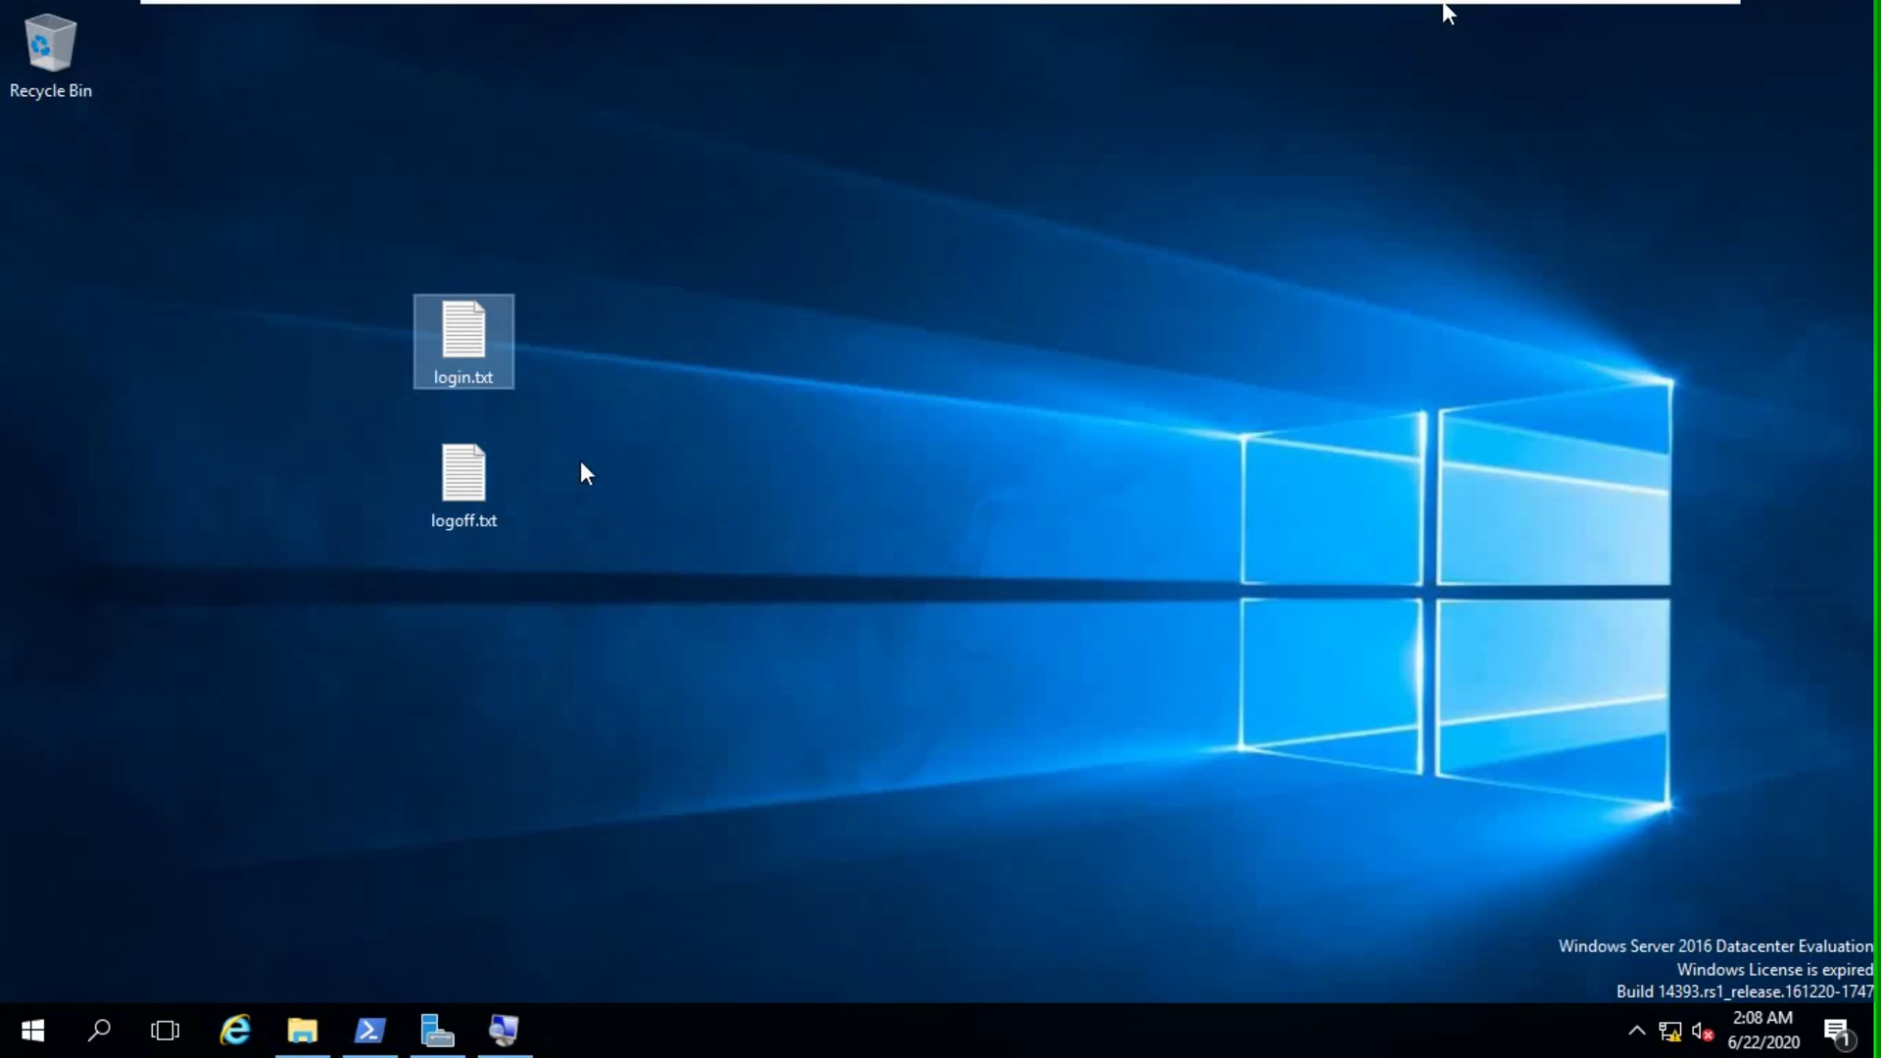
# Switch to the Windows 10 VM and sign in with the domain user's password.
pyautogui.click(588, 378)
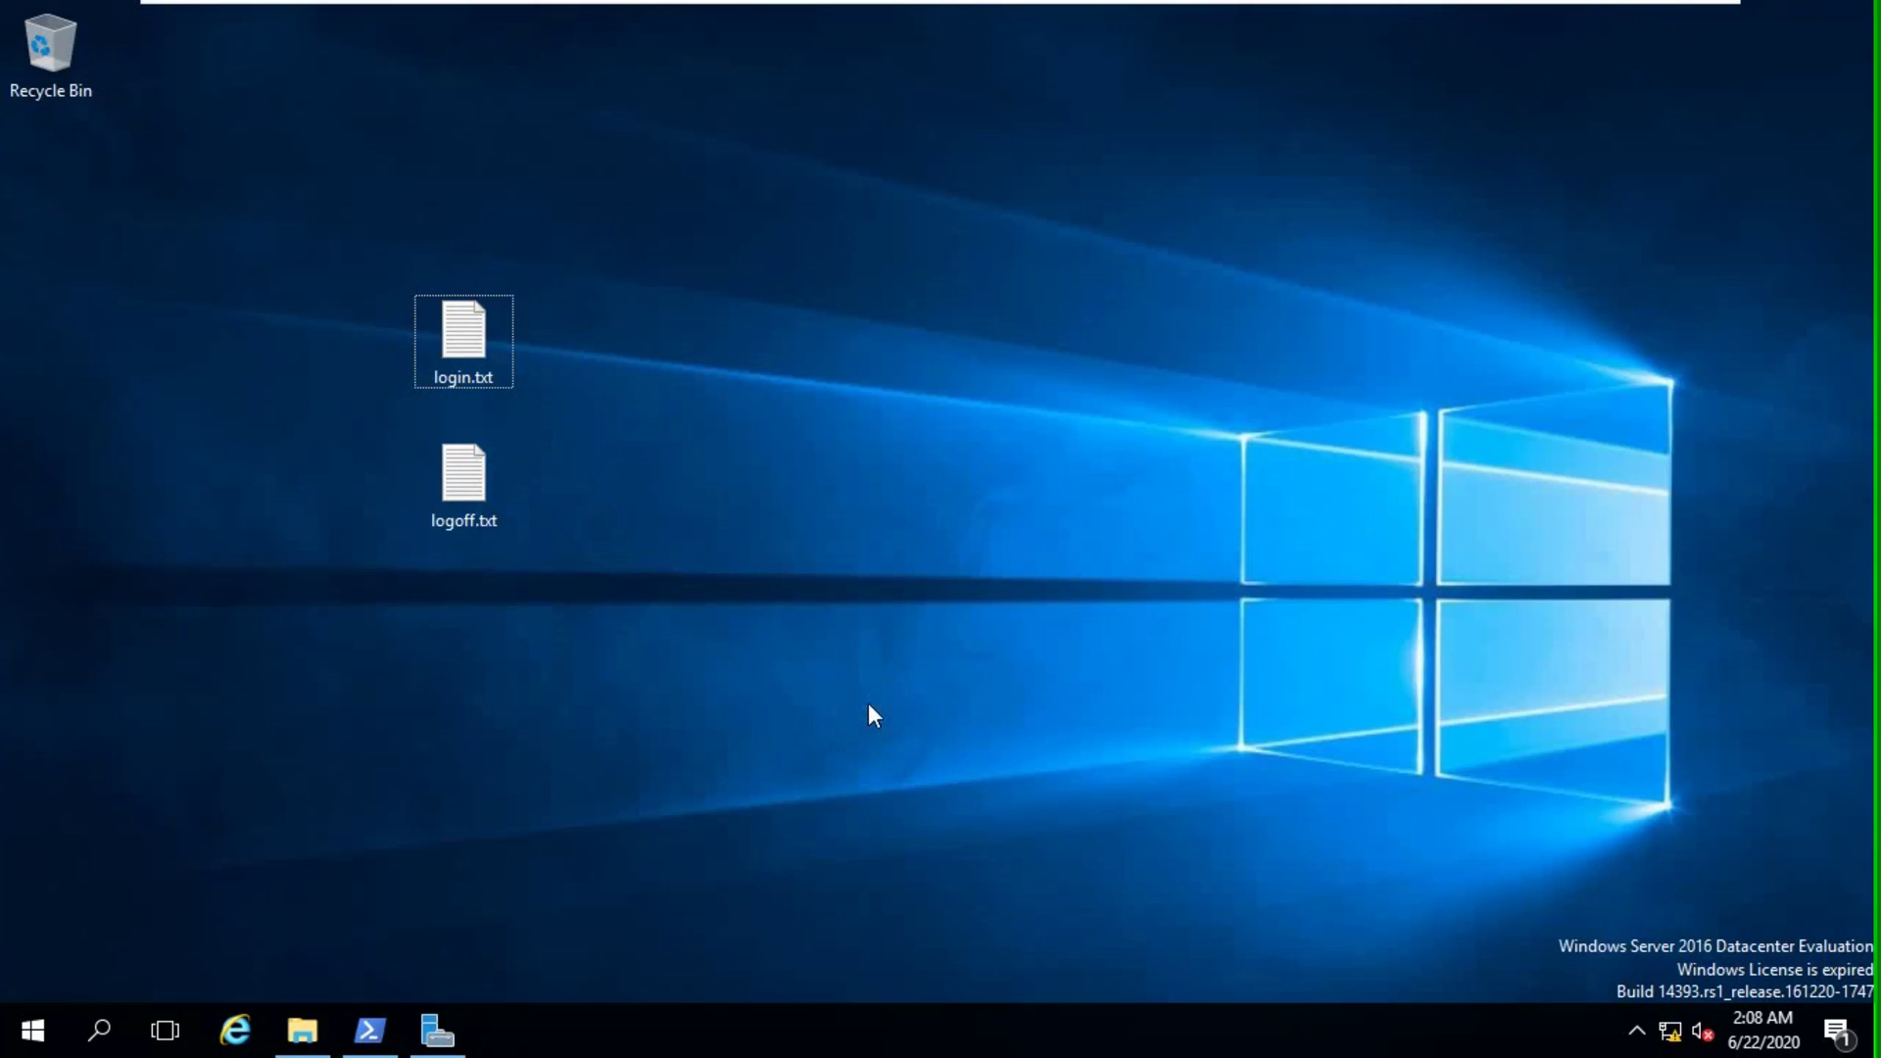
pyautogui.moveTo(1398, 12)
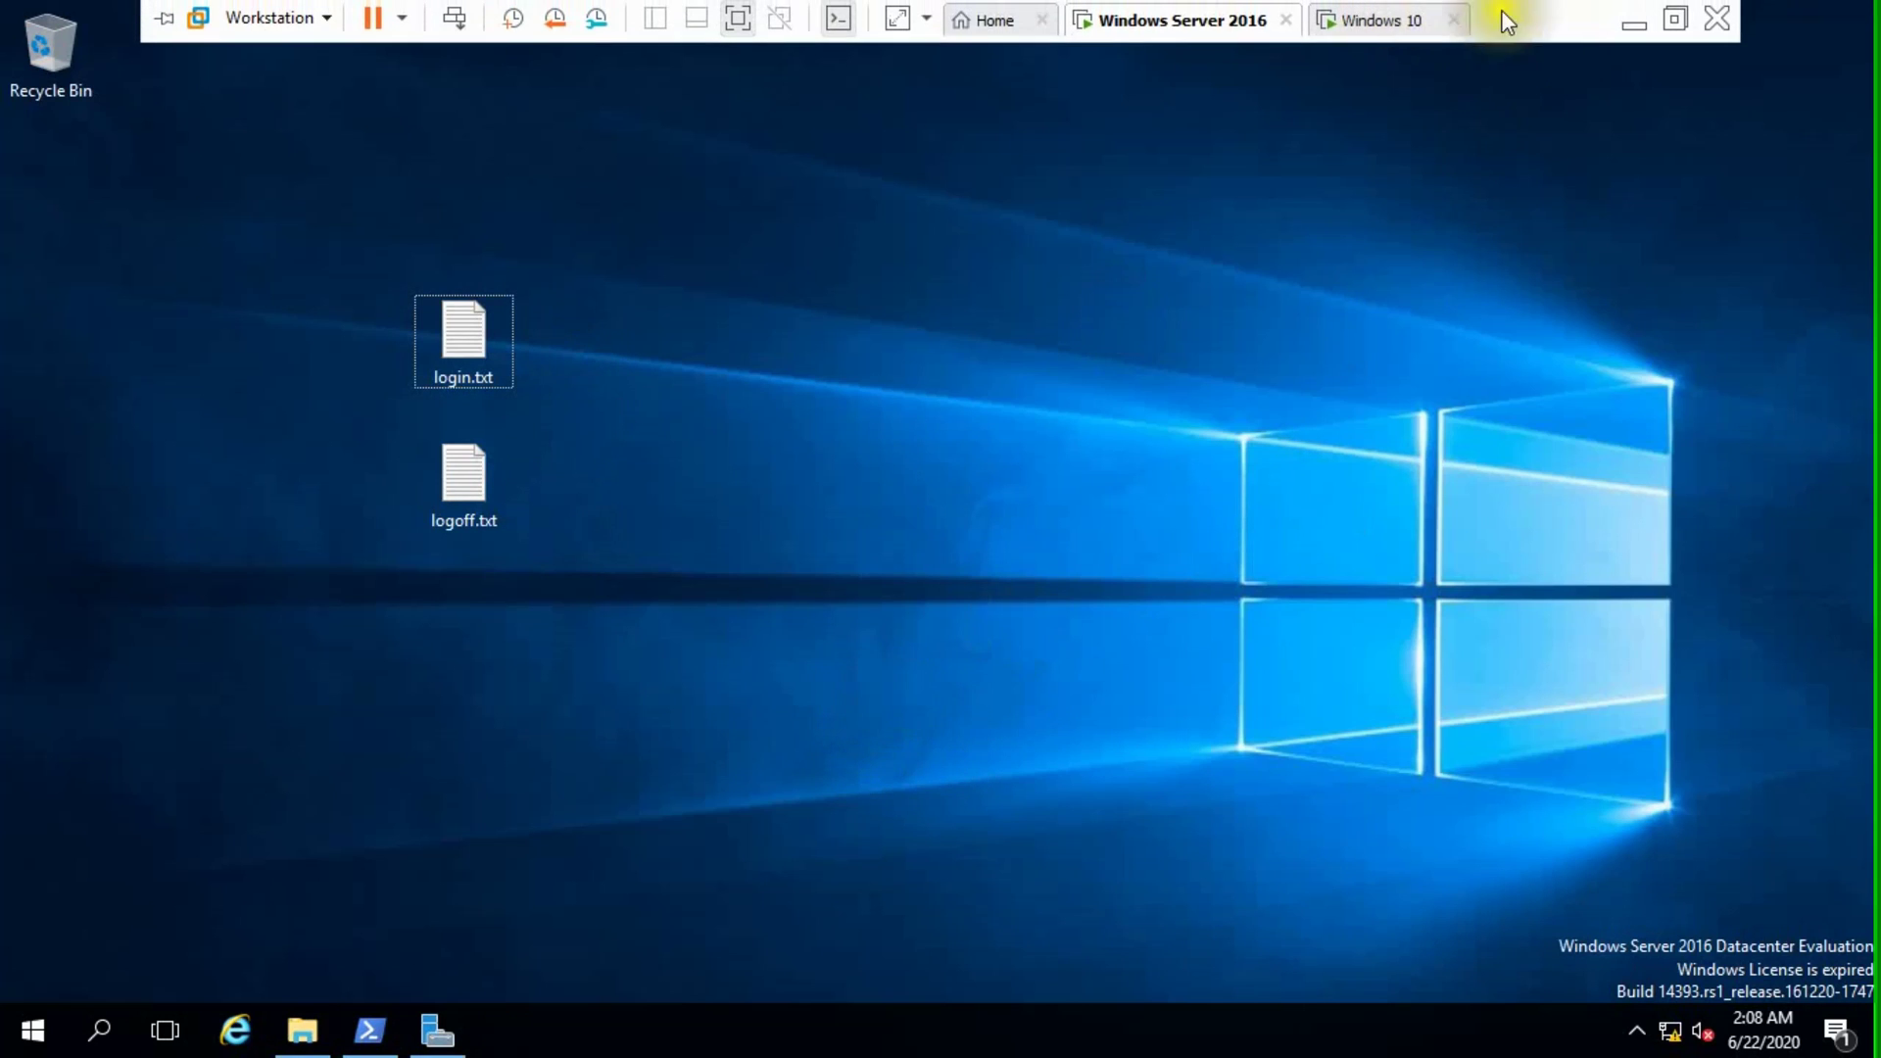
pyautogui.click(1385, 20)
pyautogui.click(1064, 411)
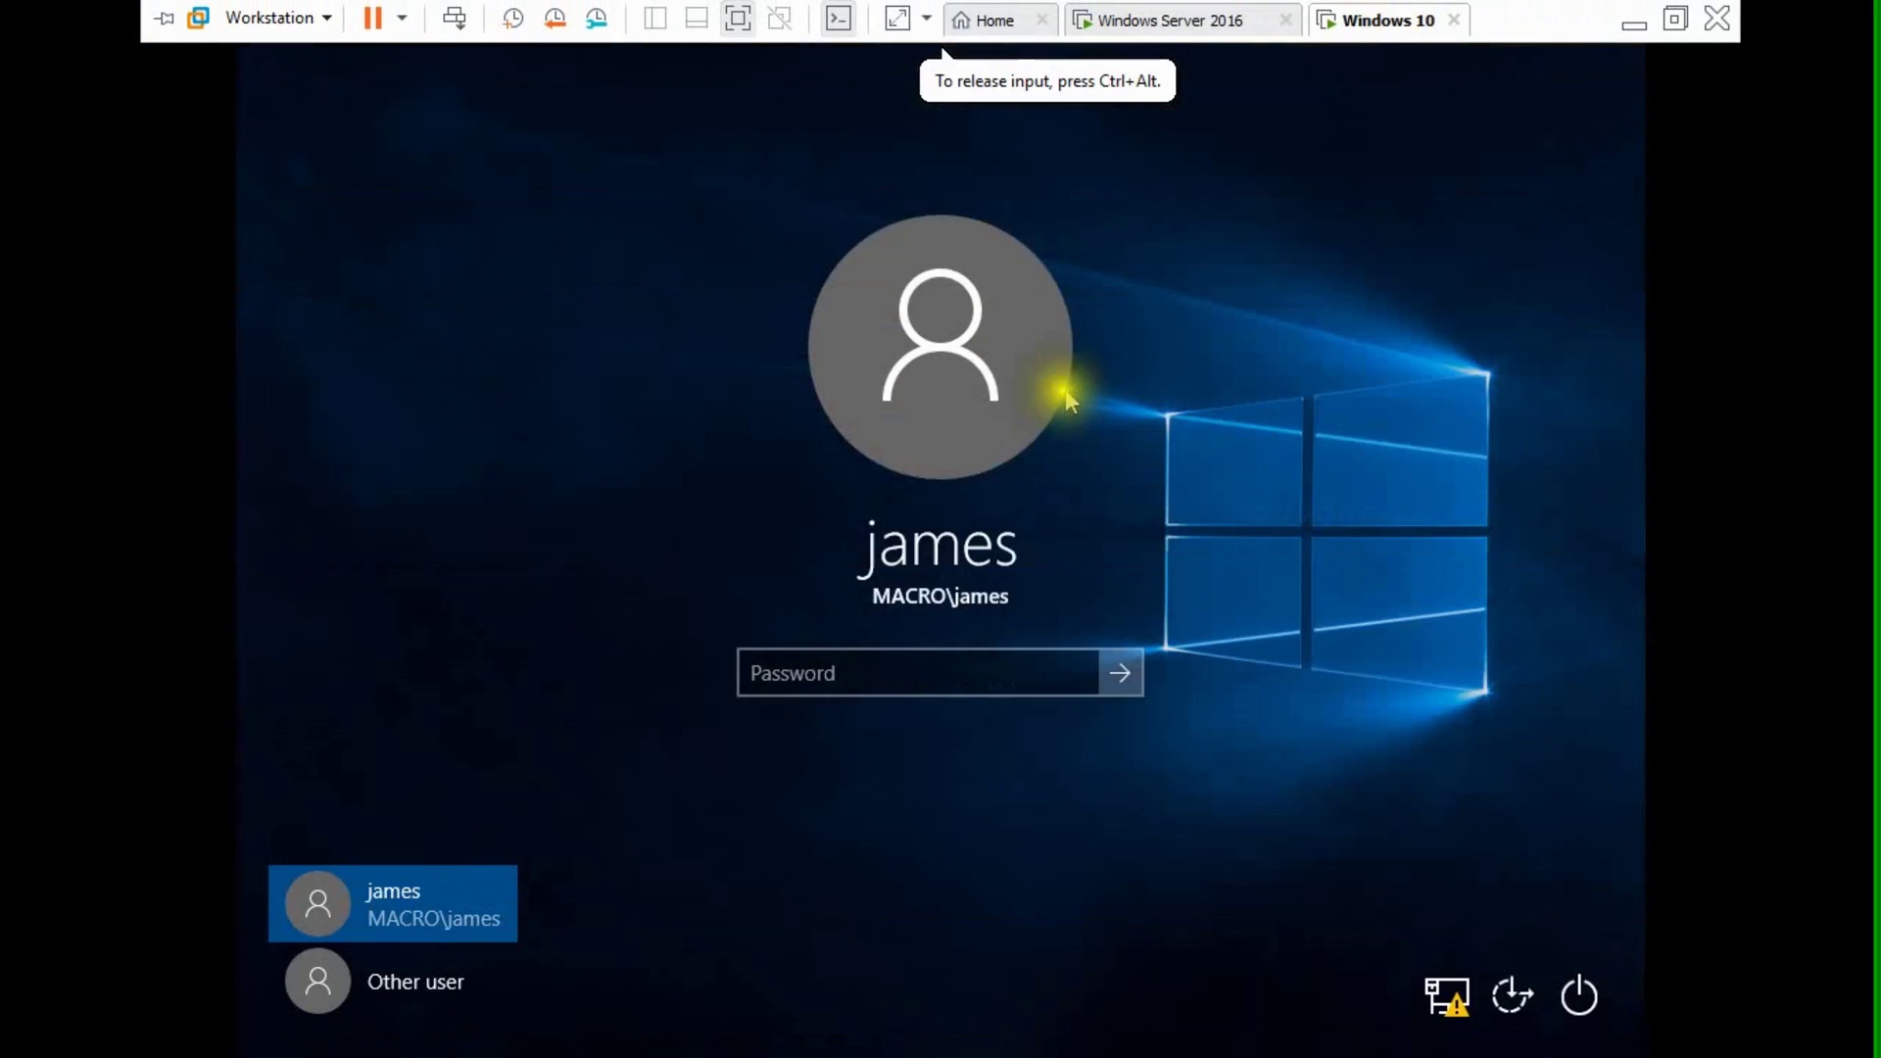
pyautogui.click(851, 677)
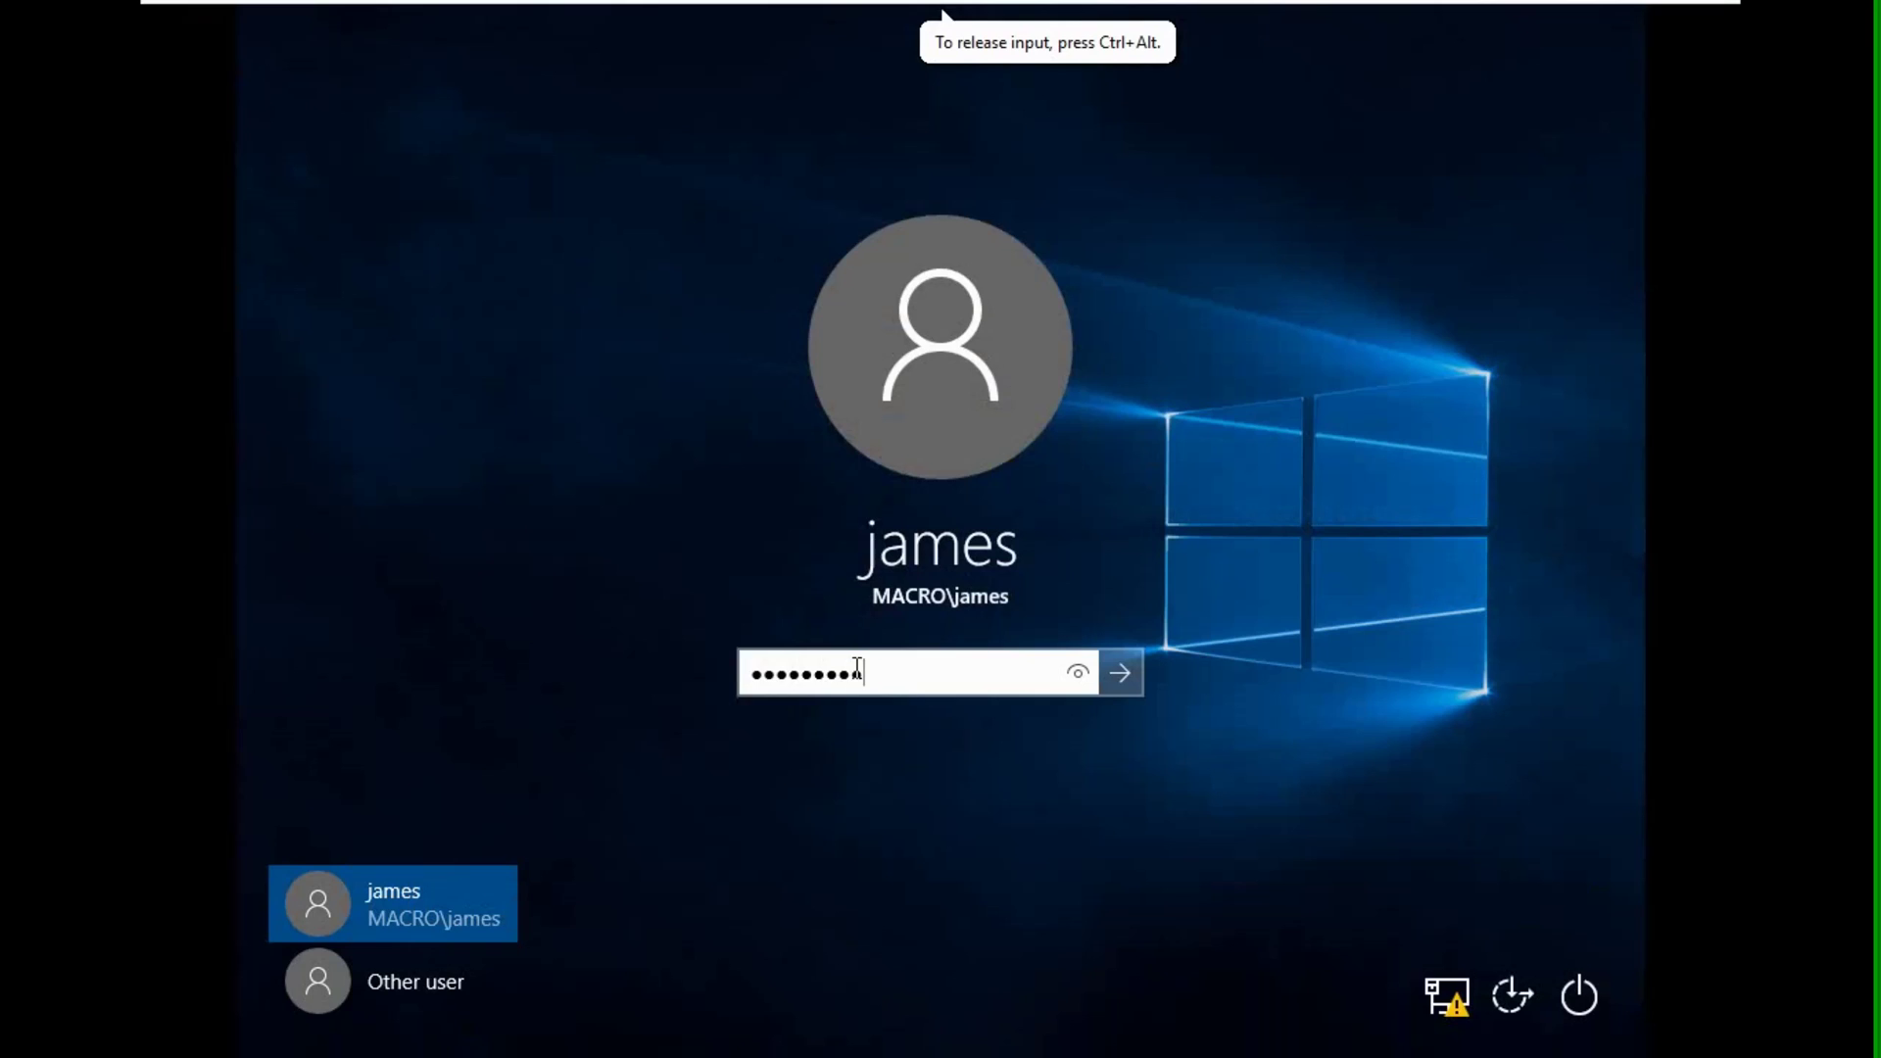
pyautogui.press('Return')
# Return to the Windows Server 2016 VM and restore File Explorer on C:\log.
pyautogui.click(1385, 327)
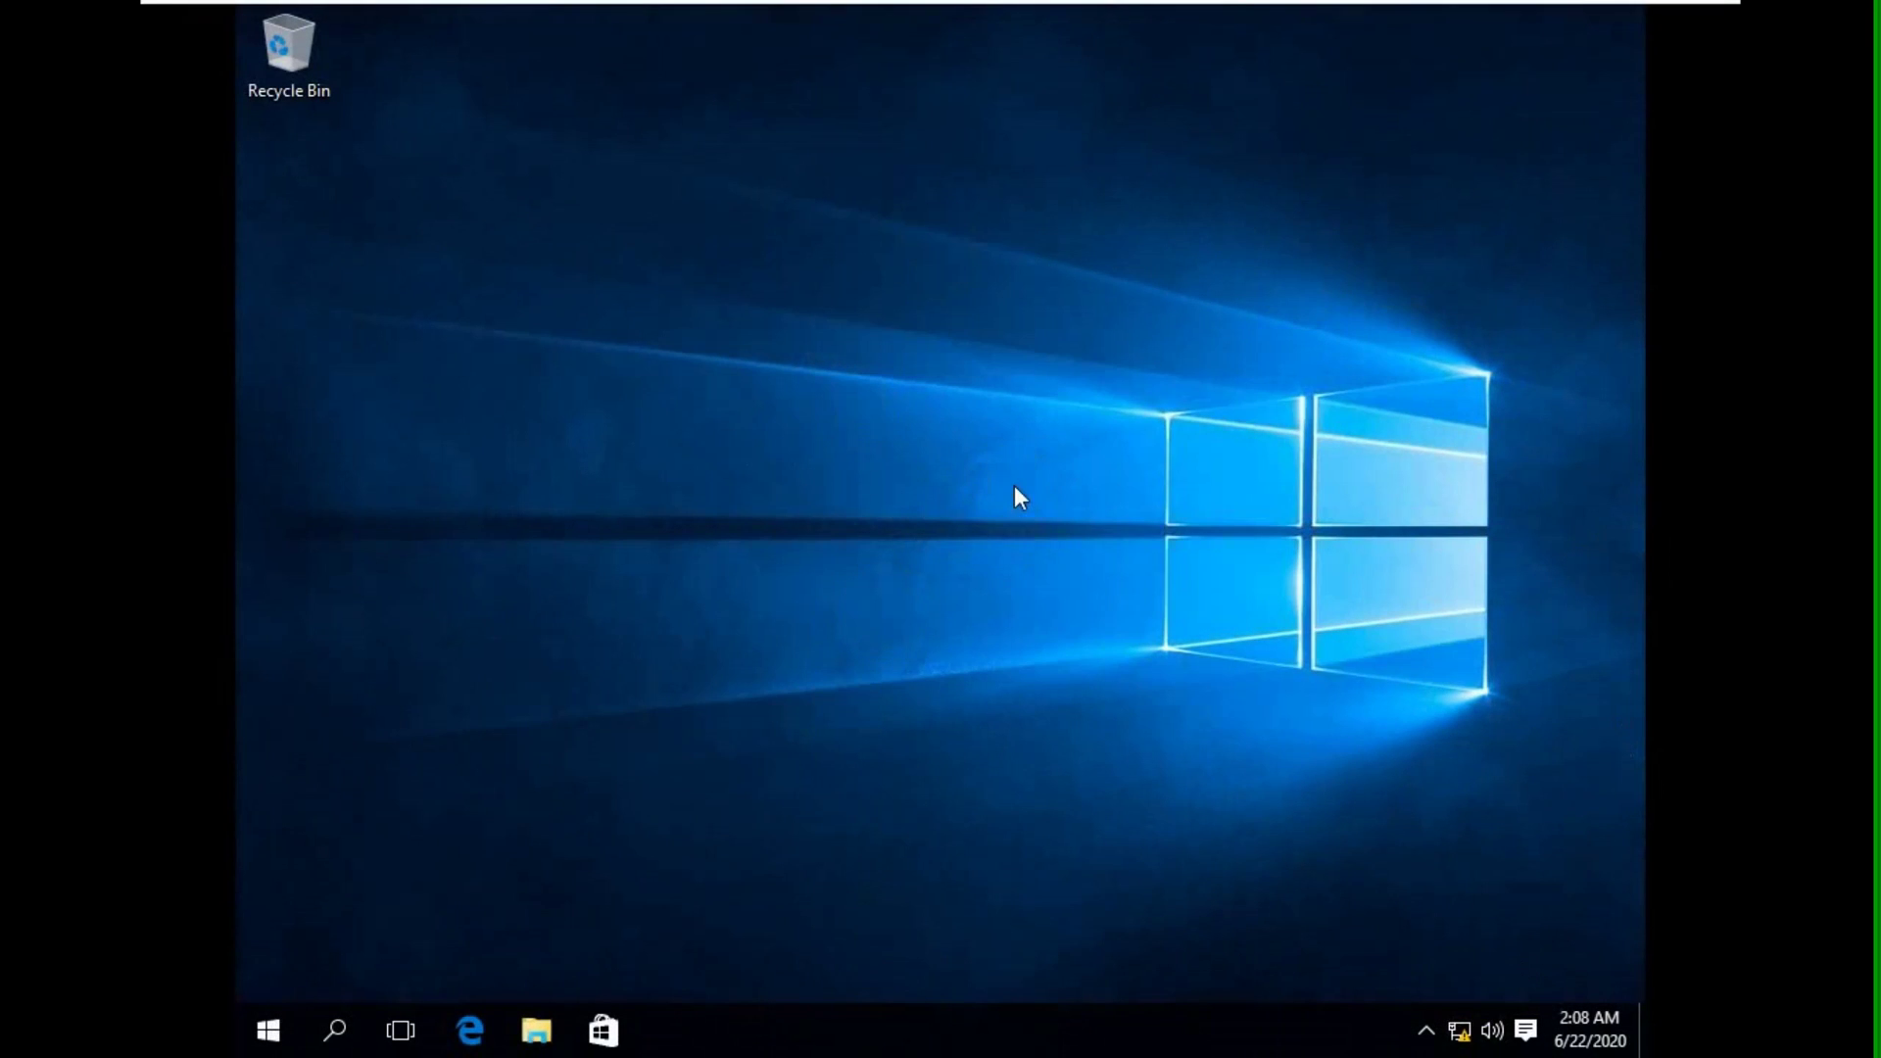
pyautogui.moveTo(1247, 2)
pyautogui.click(1181, 19)
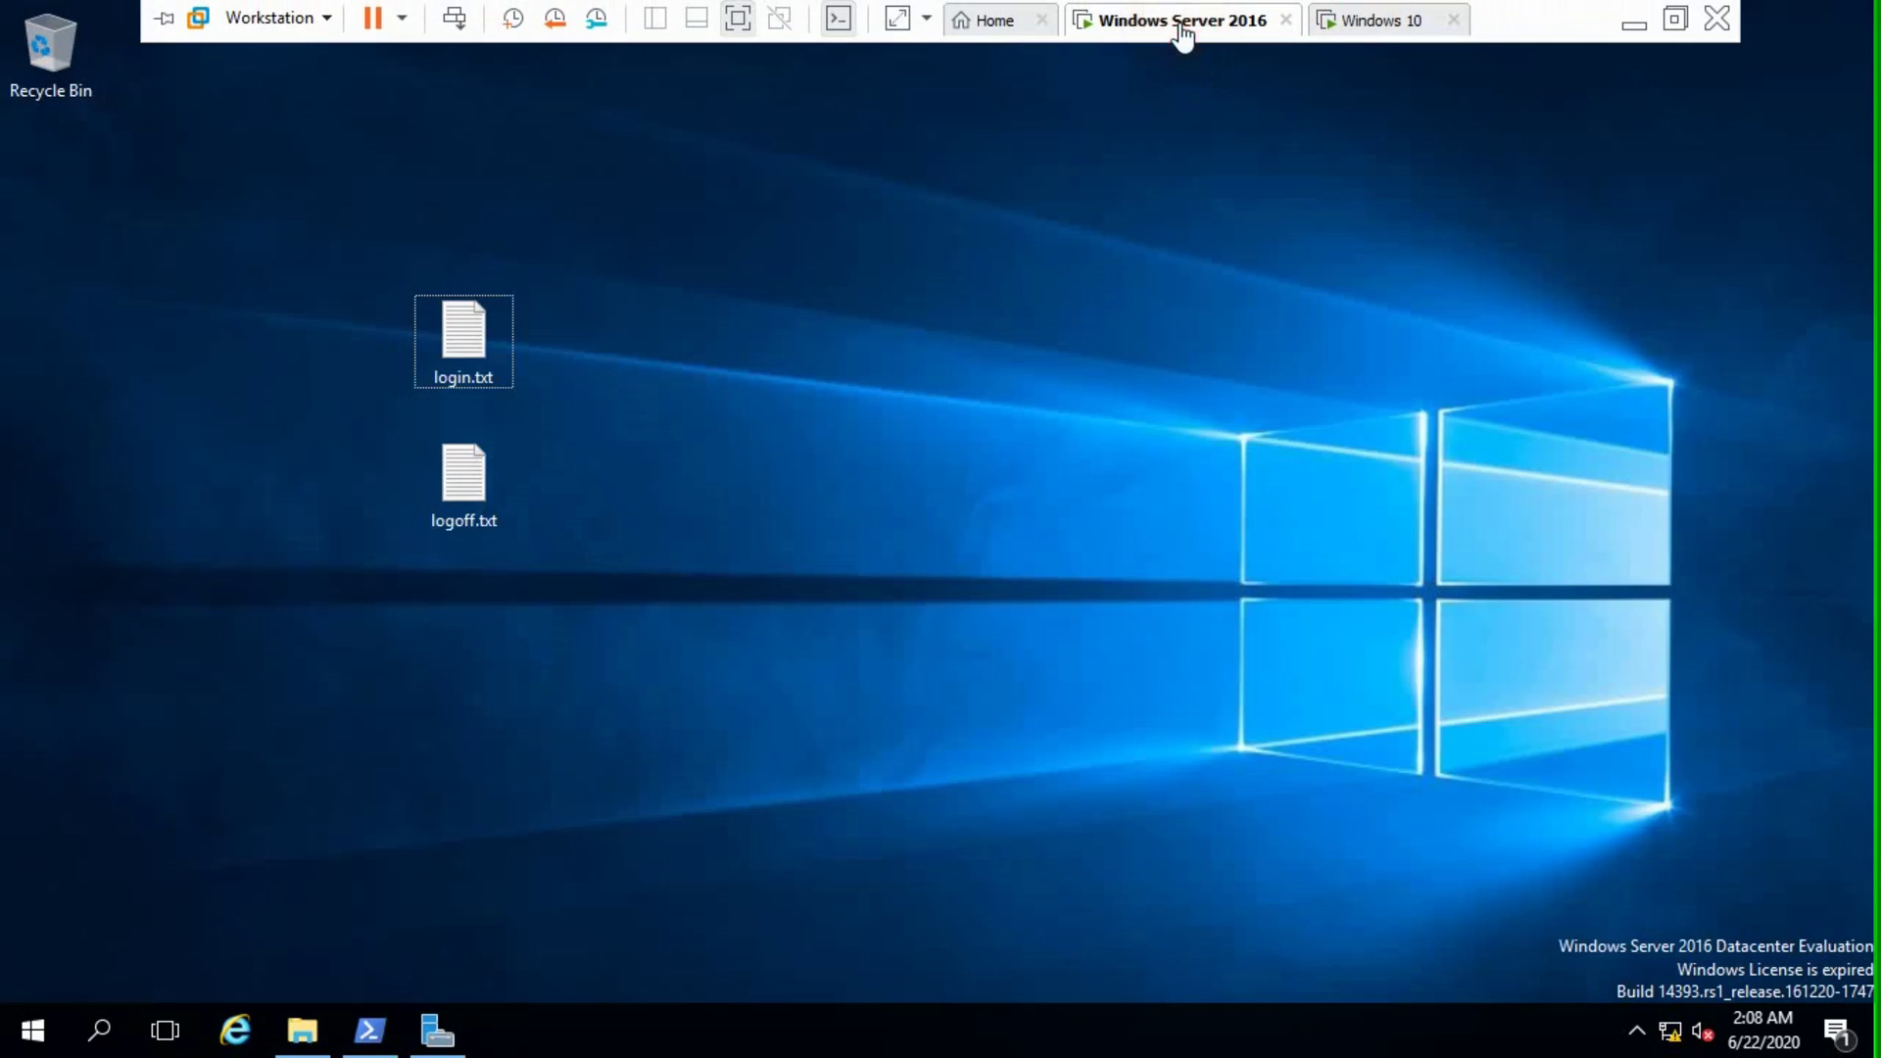
pyautogui.click(302, 1030)
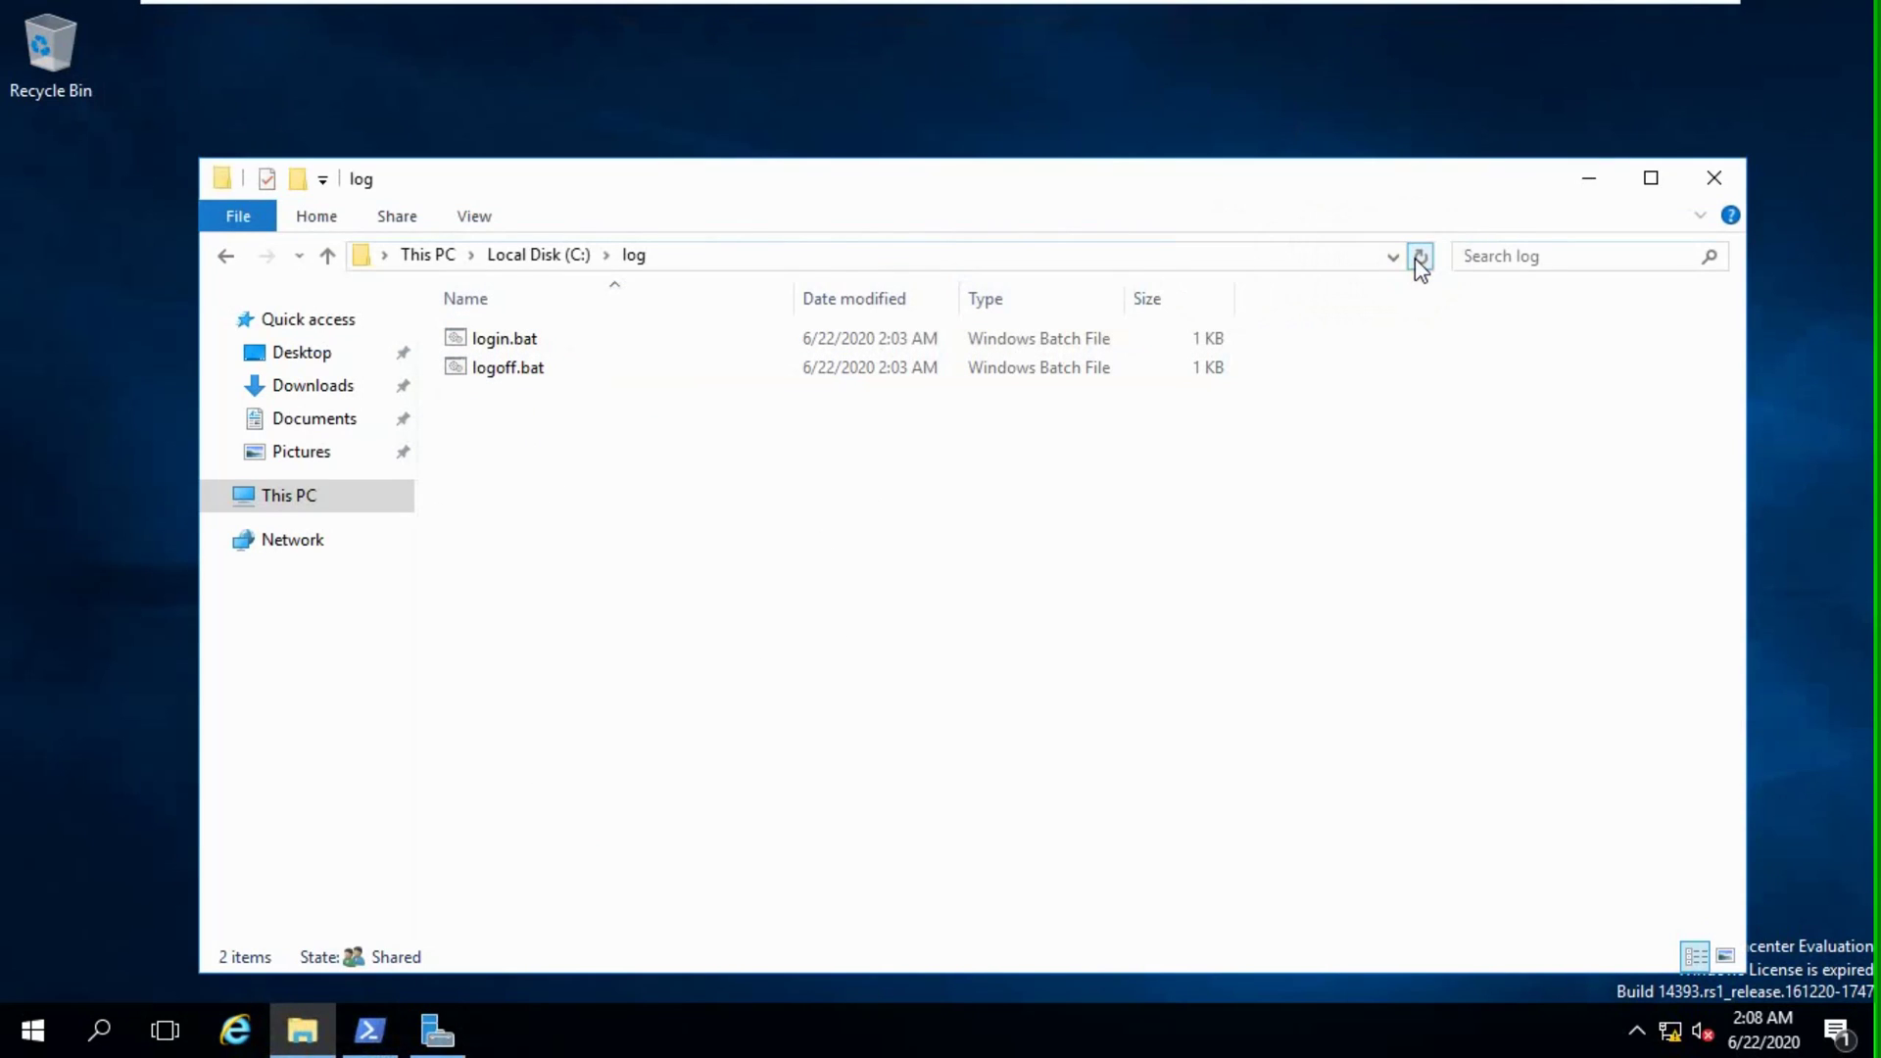
# Leave full screen and cycle between the VM tabs, ending on Windows Server 2016.
pyautogui.moveTo(1378, 8)
pyautogui.click(1672, 12)
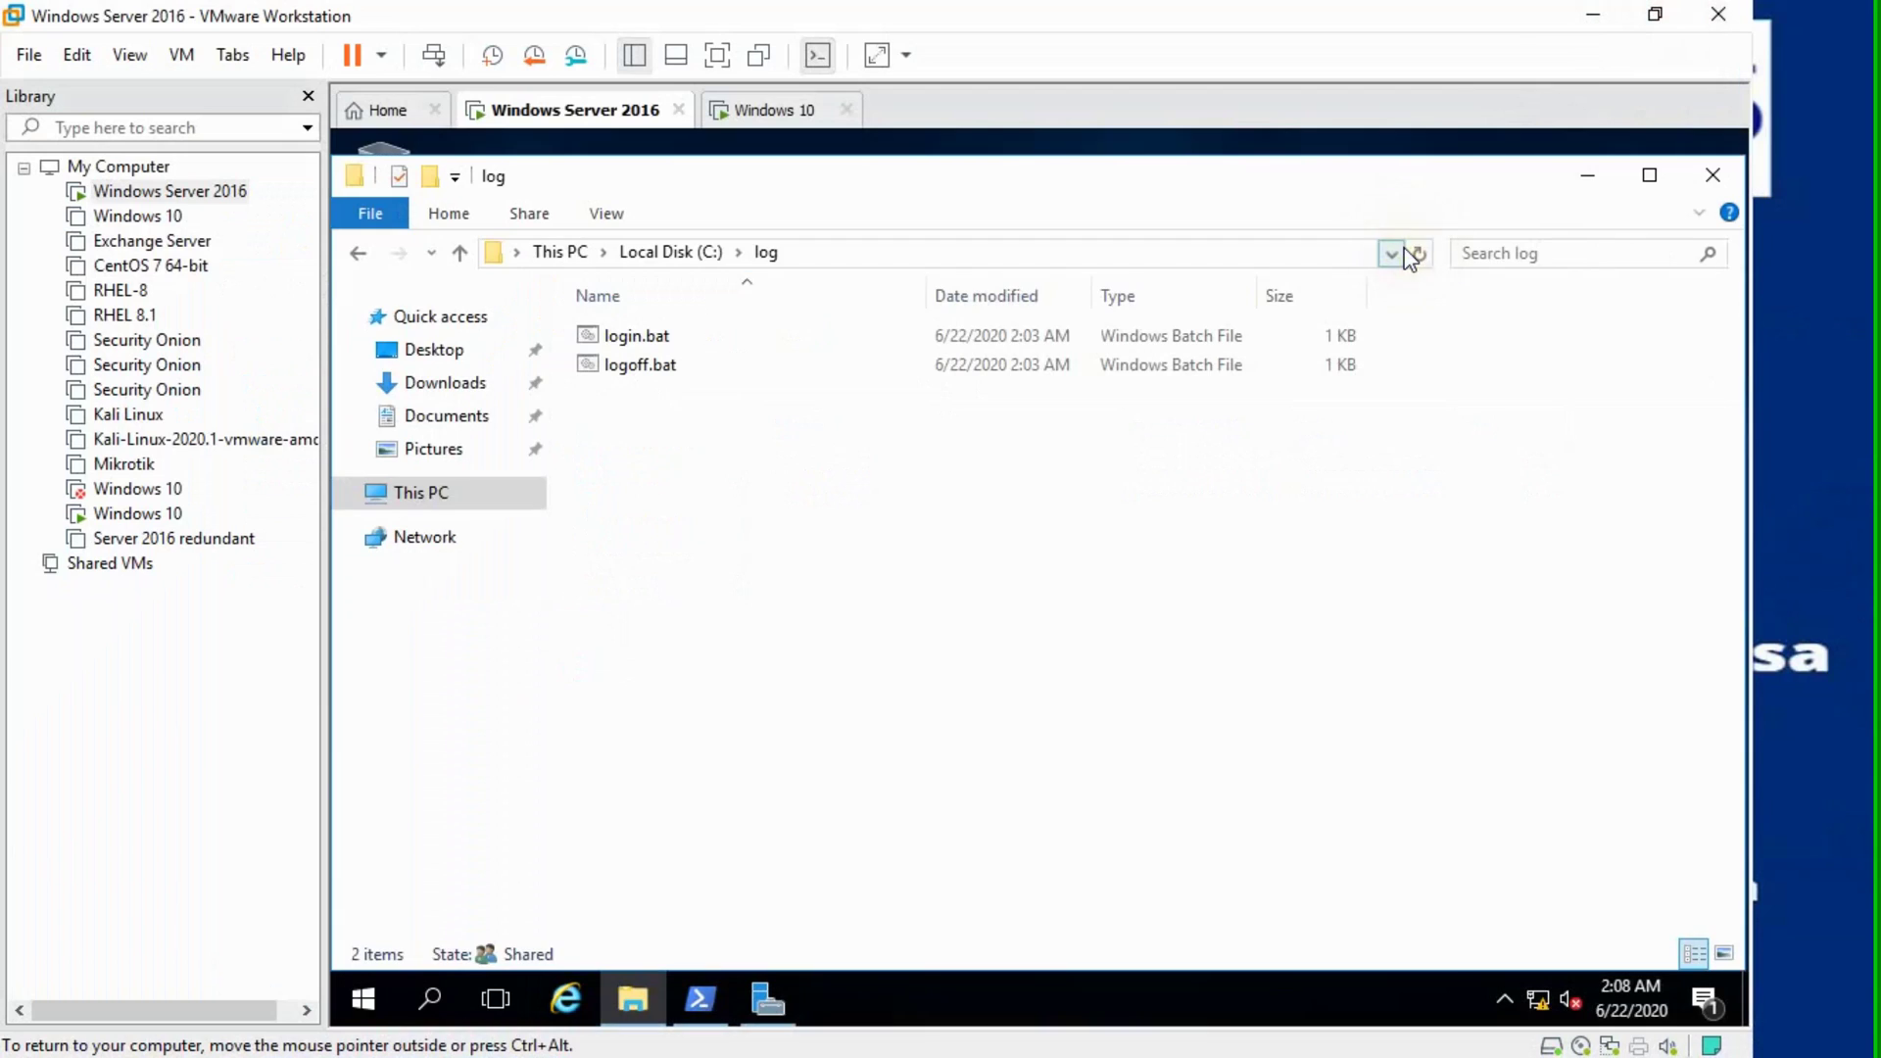
pyautogui.hotkey('ctrl', 'Tab')
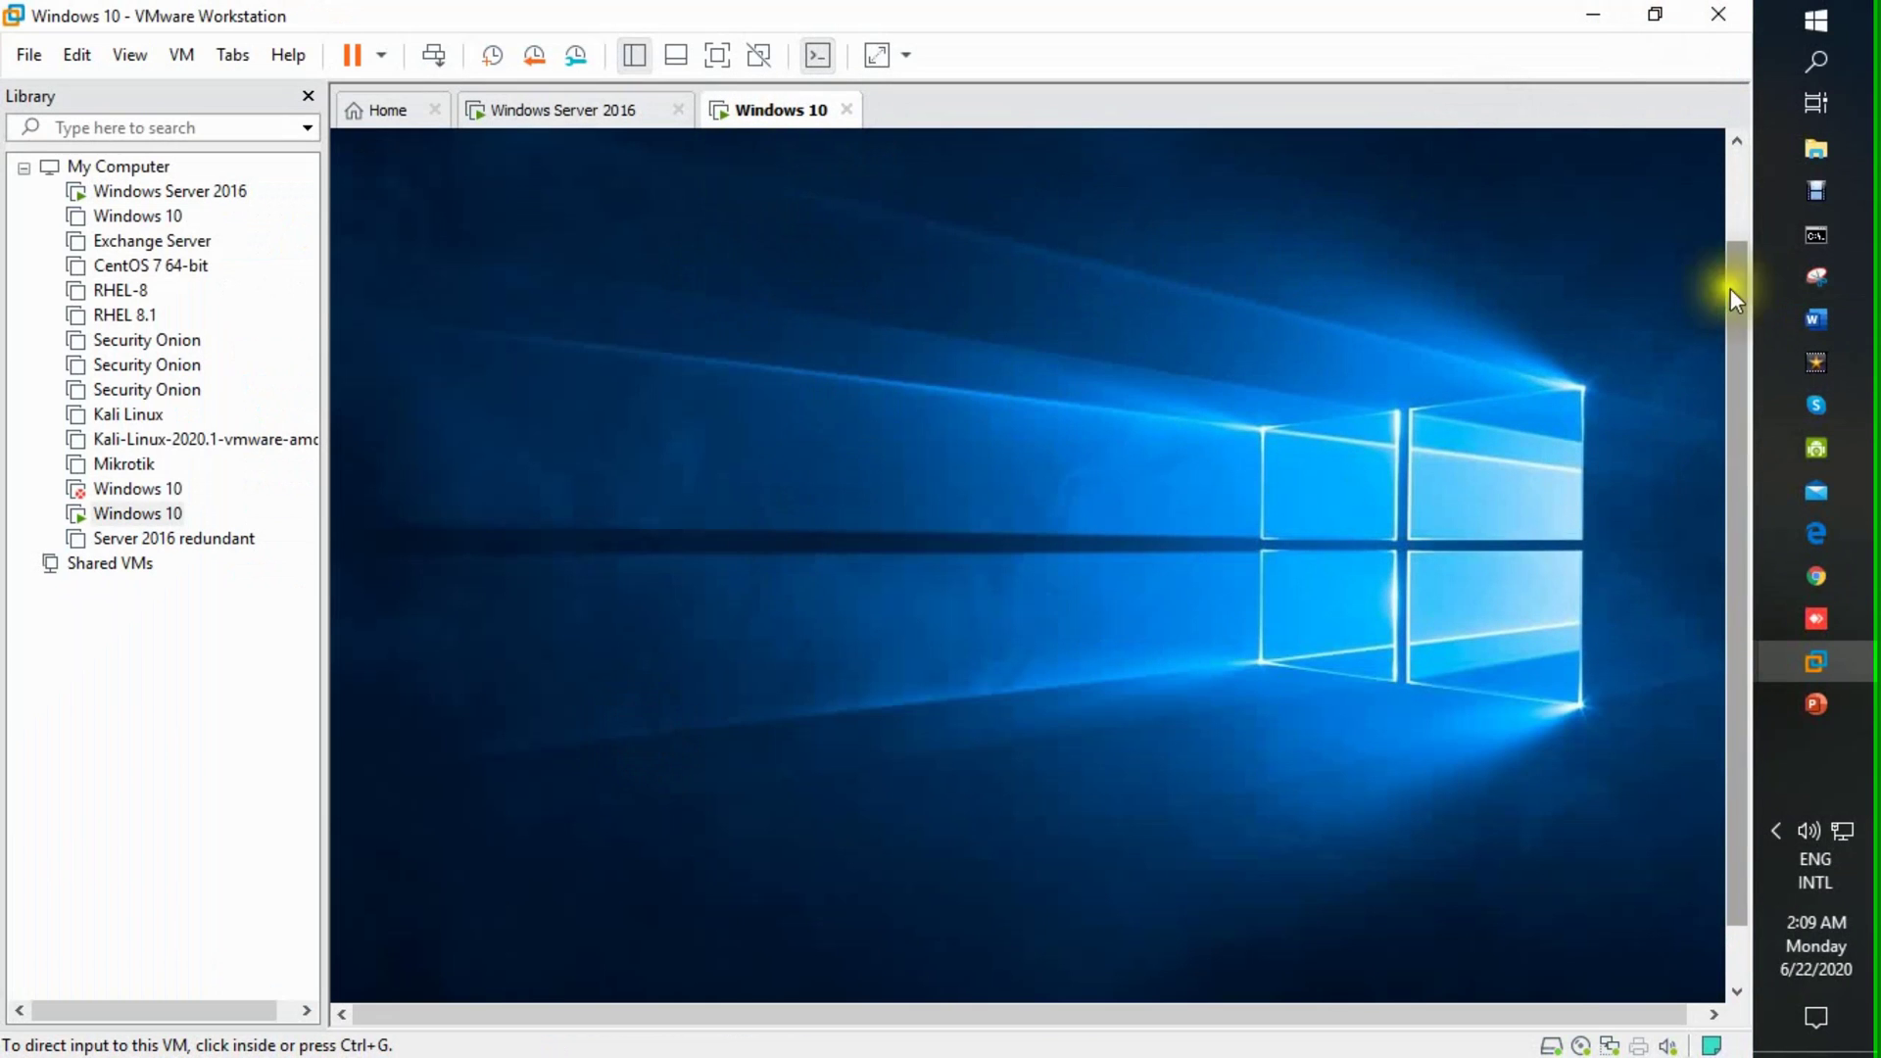
pyautogui.scroll(-2, 1729, 288)
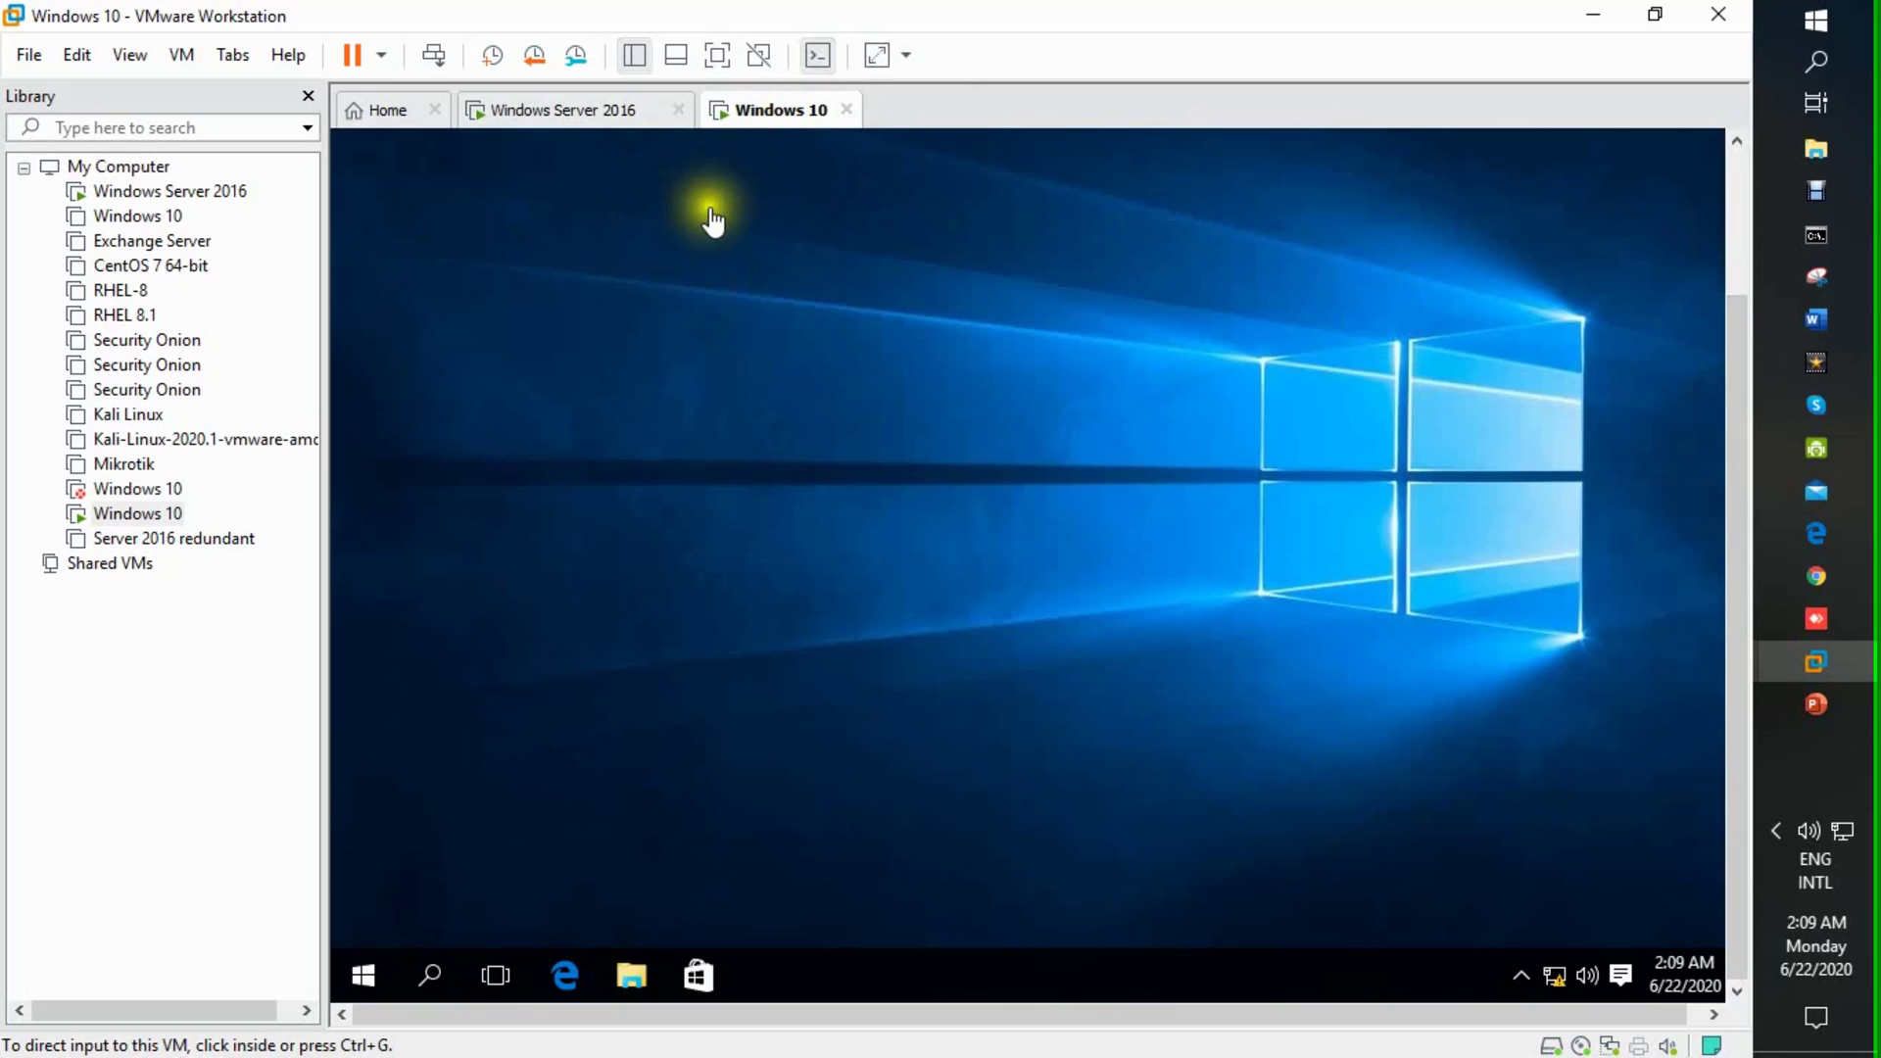
pyautogui.click(626, 112)
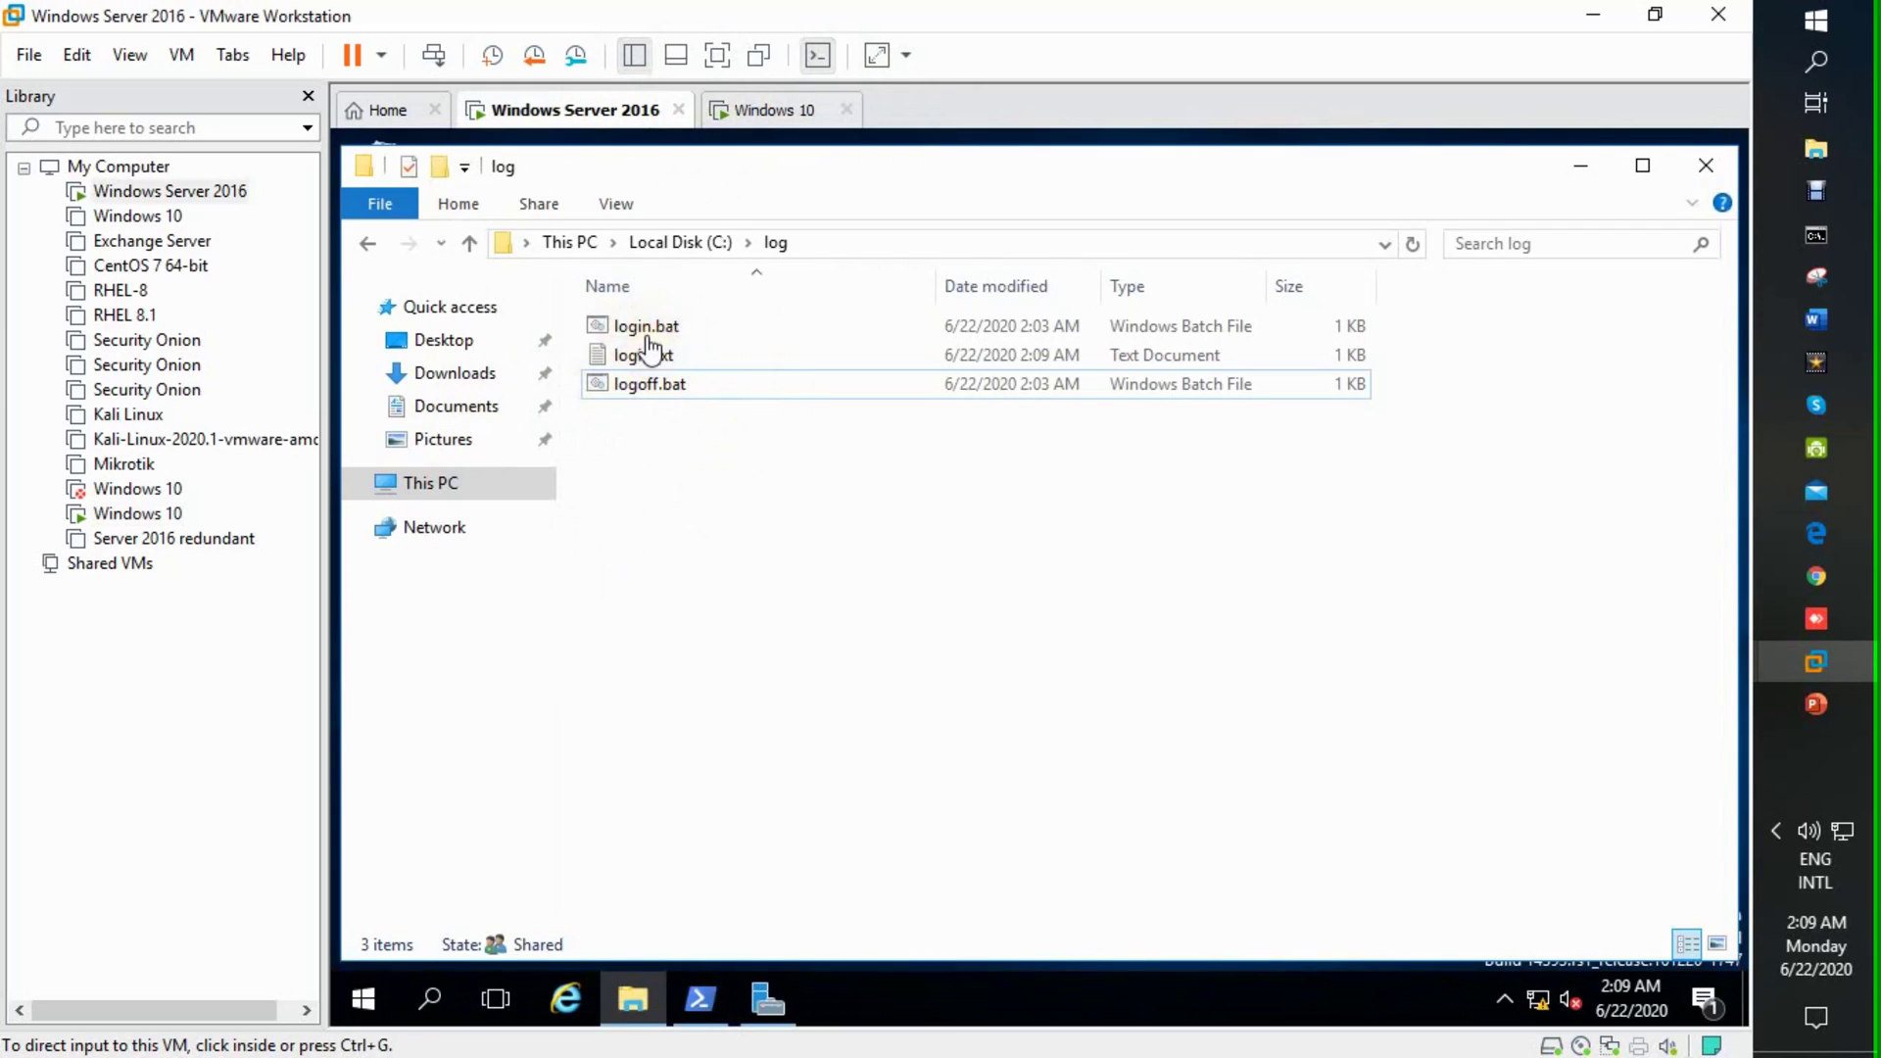
pyautogui.click(639, 468)
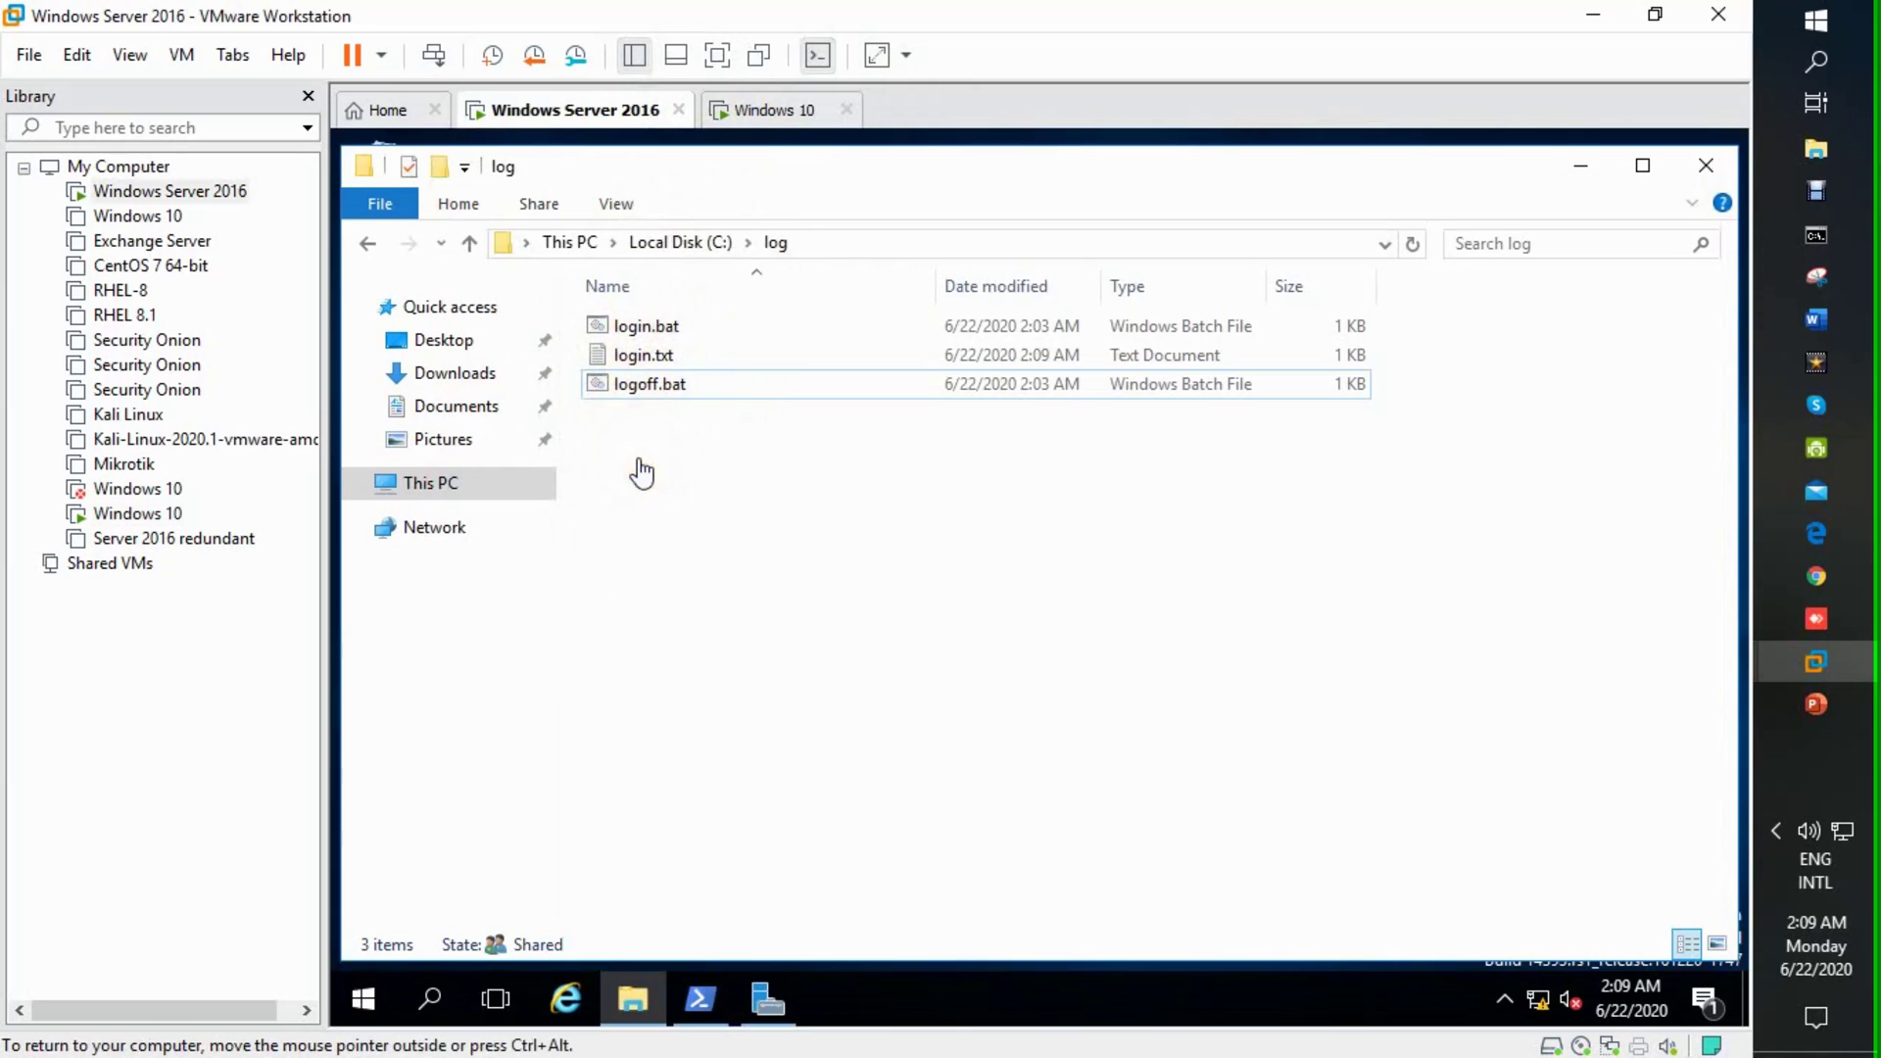
# Open login.txt and highlight its CLIENT name, user, date 06/22/2020 and time 2:09:31.40.
pyautogui.click(655, 352)
pyautogui.rightClick(656, 352)
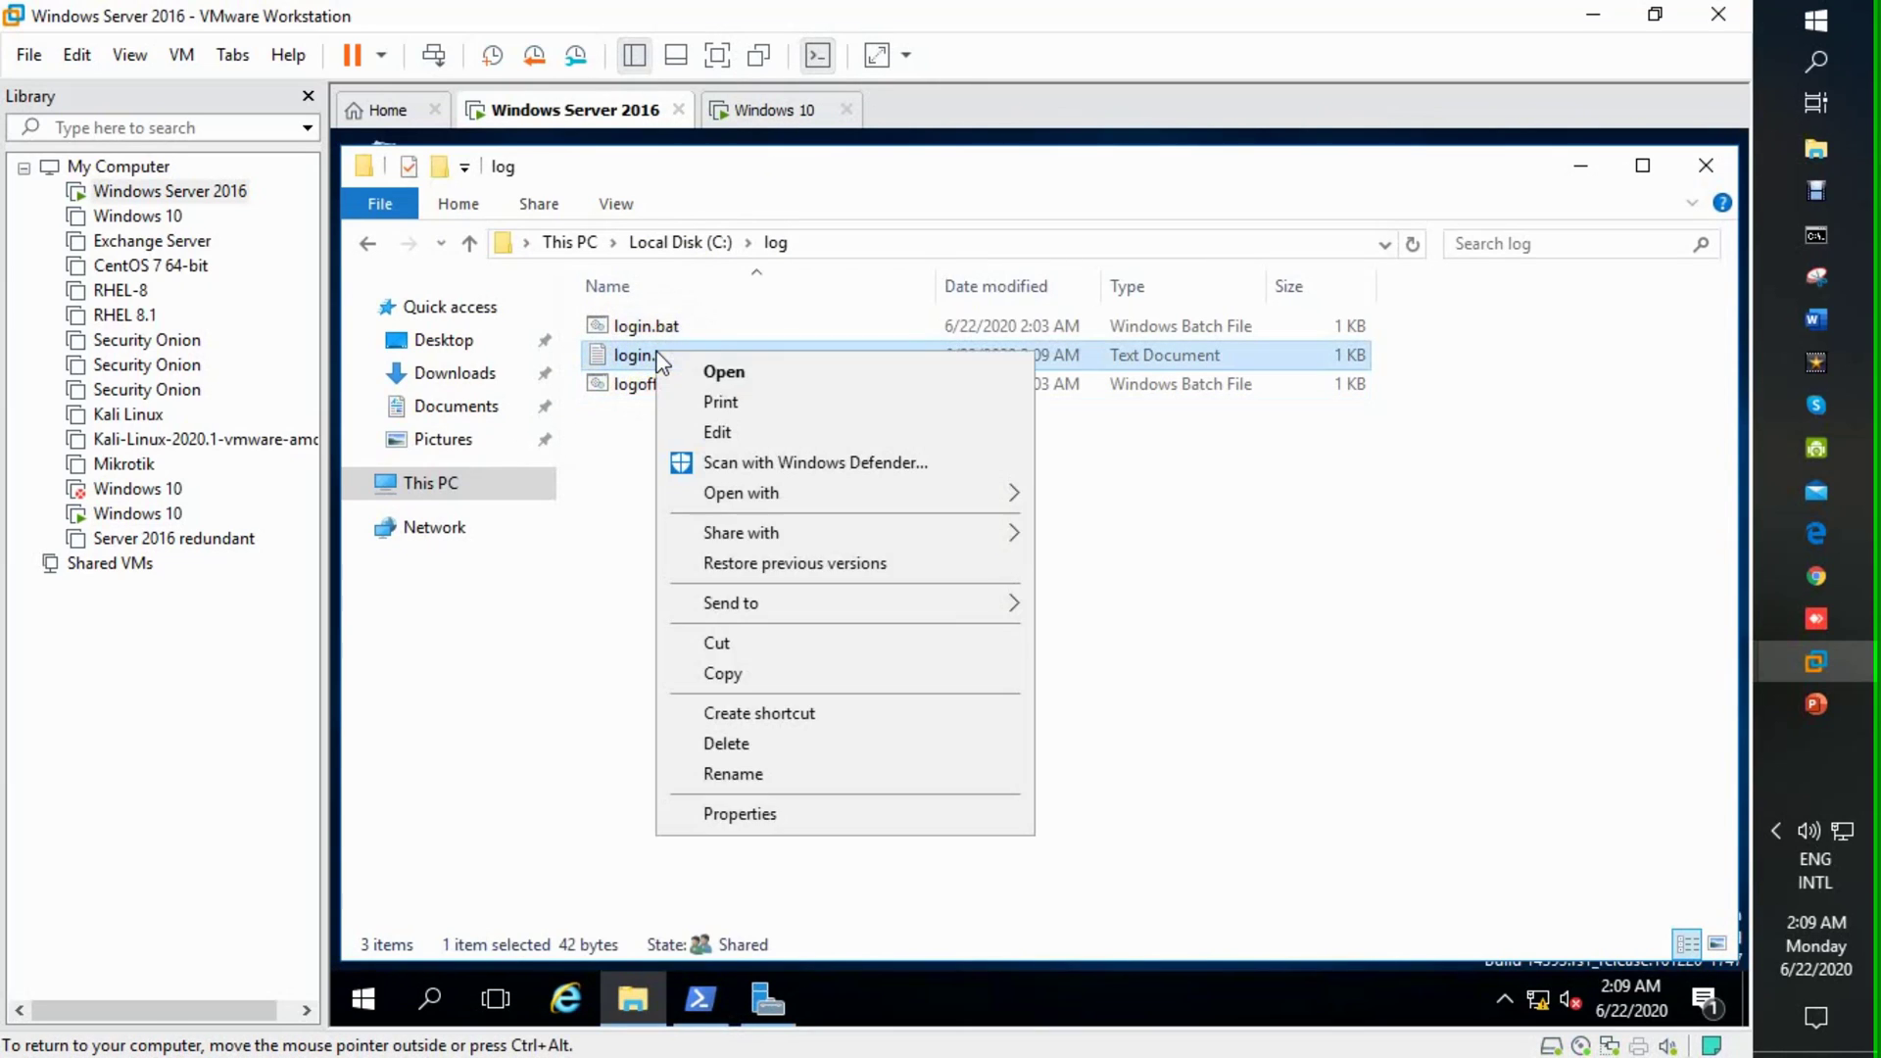
pyautogui.click(723, 370)
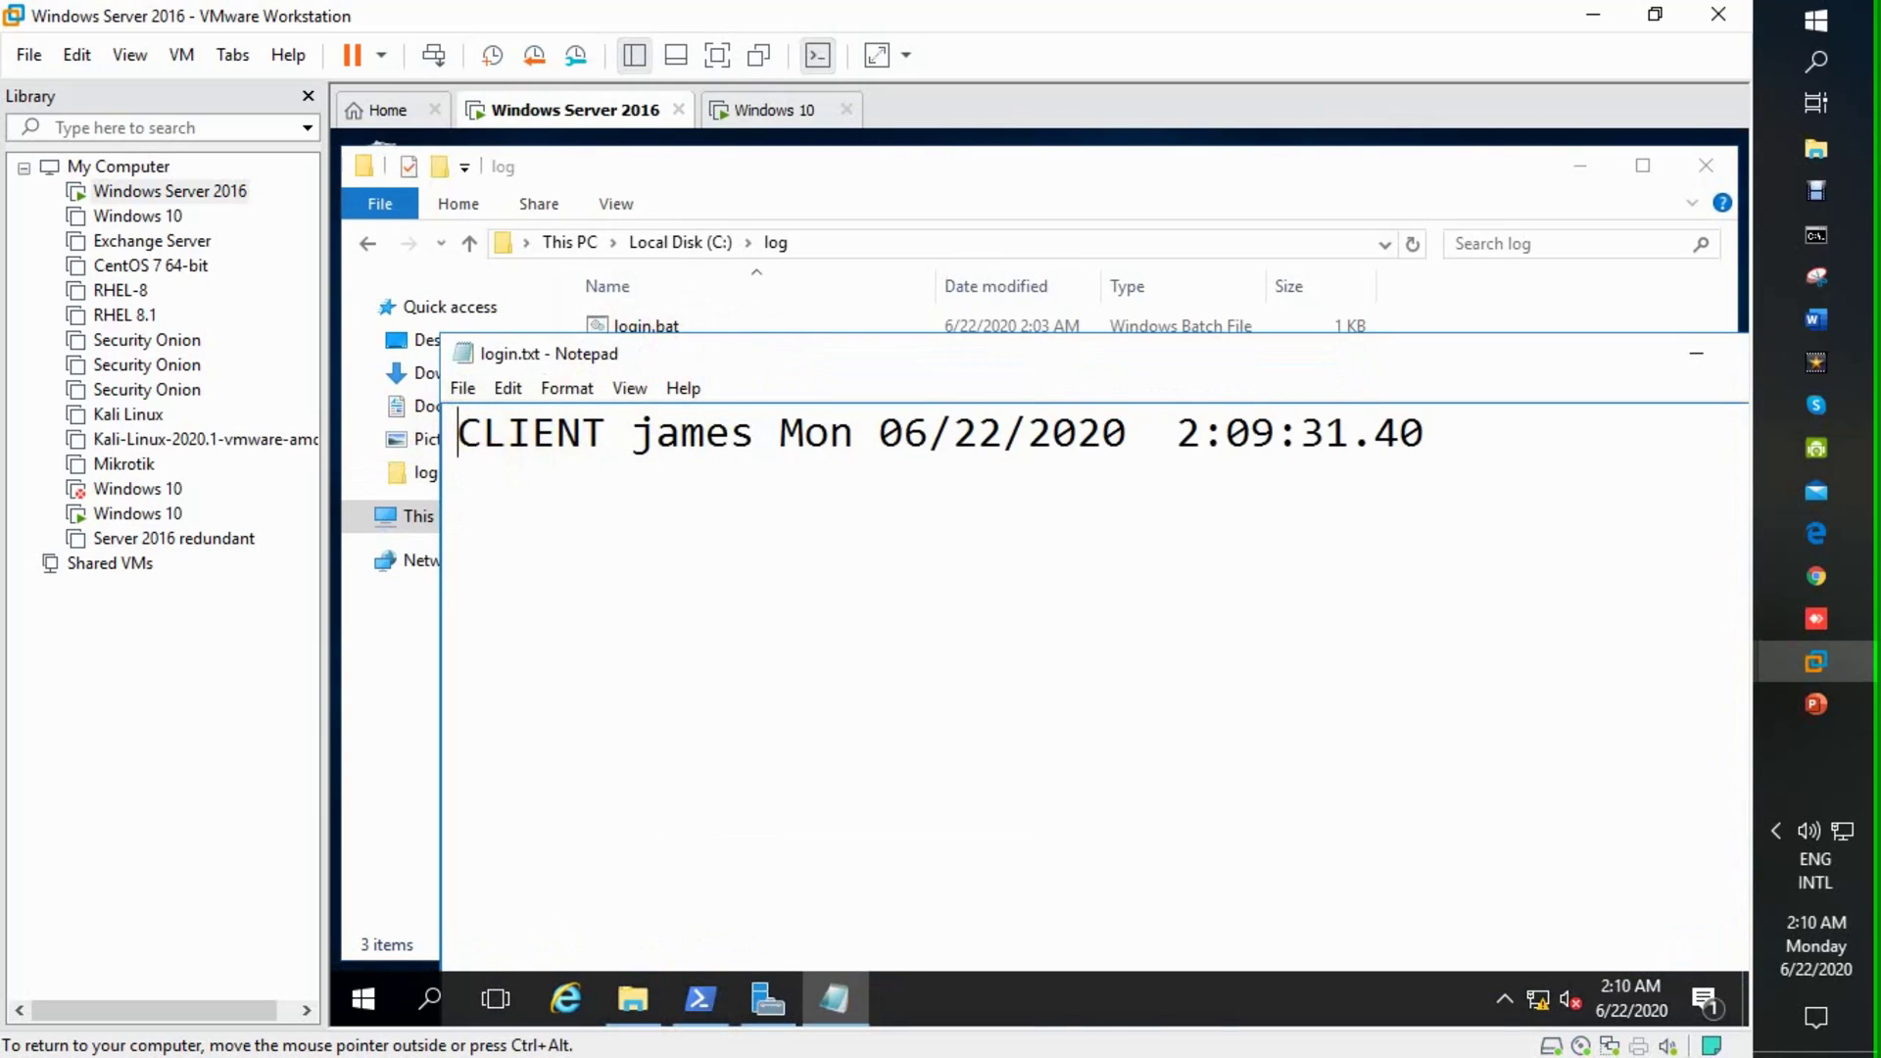
pyautogui.moveTo(458, 433); pyautogui.dragTo(483, 433)
pyautogui.moveTo(655, 433); pyautogui.dragTo(759, 433)
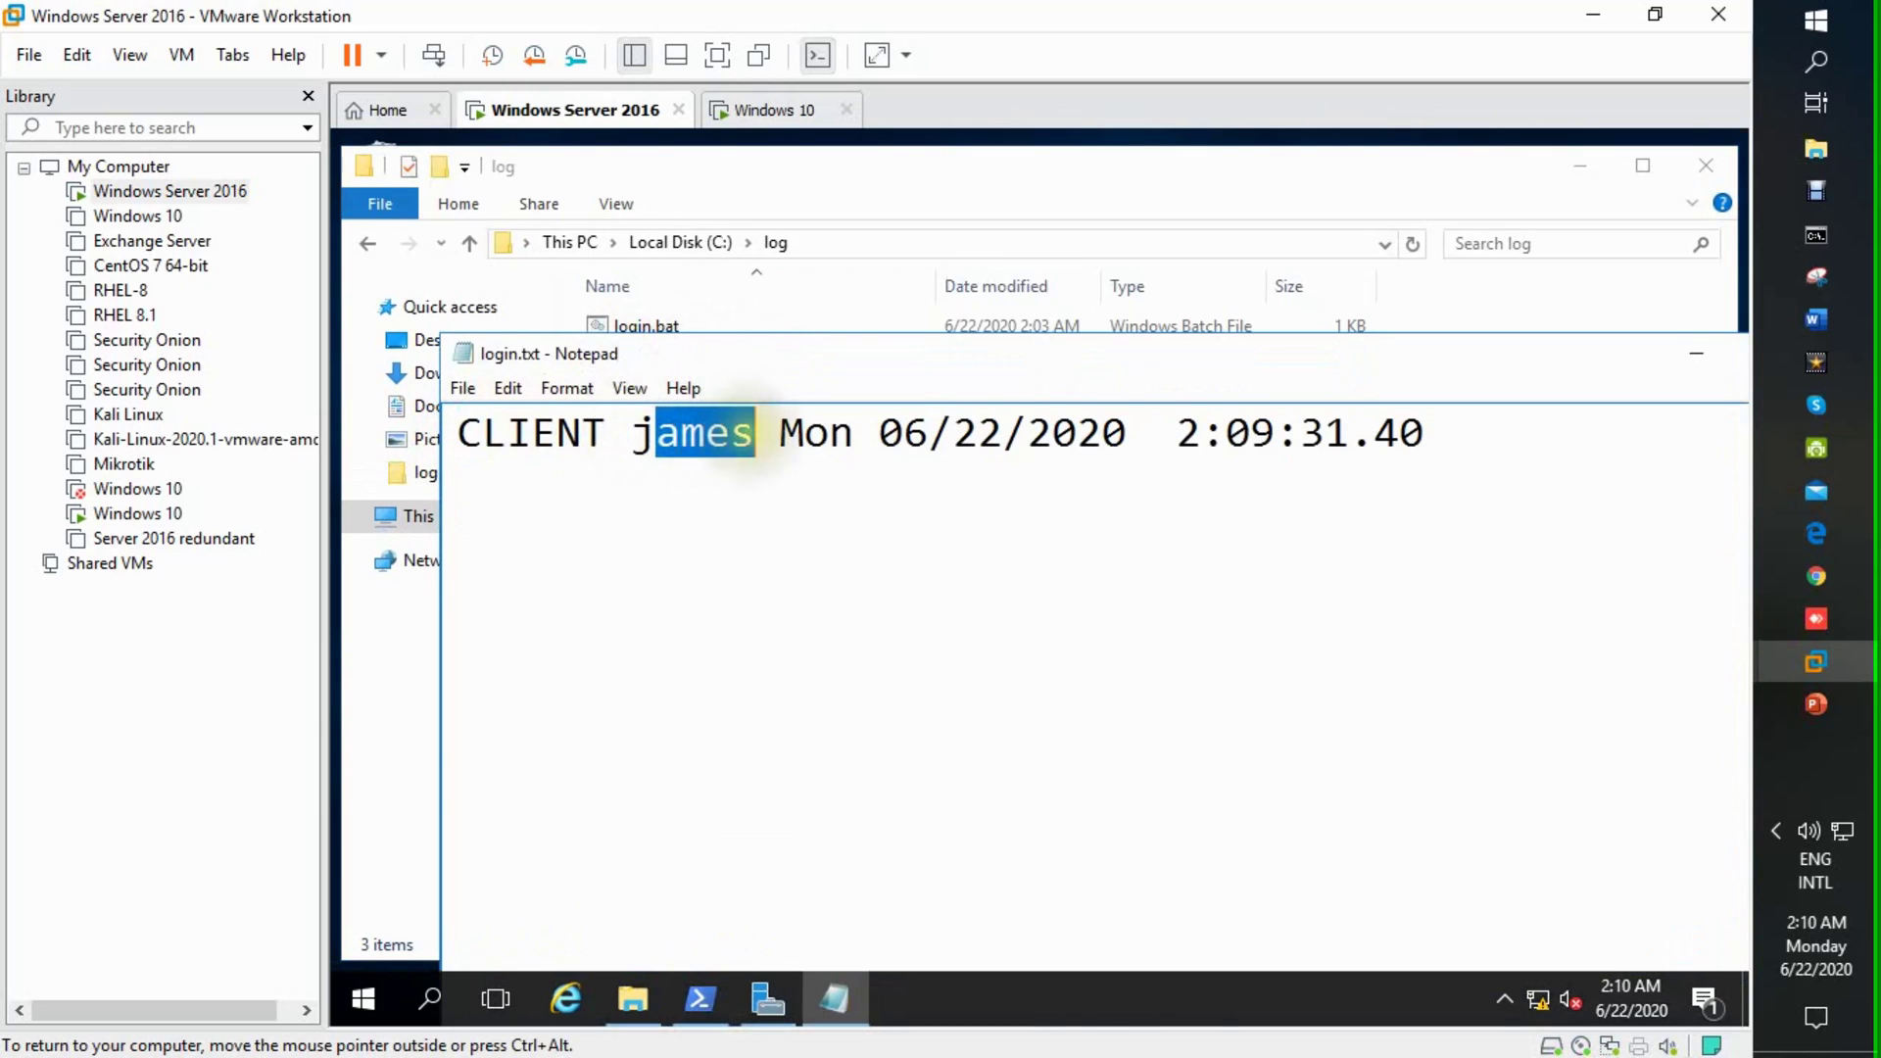
pyautogui.moveTo(459, 433); pyautogui.dragTo(583, 433)
pyautogui.moveTo(780, 433); pyautogui.dragTo(1127, 433)
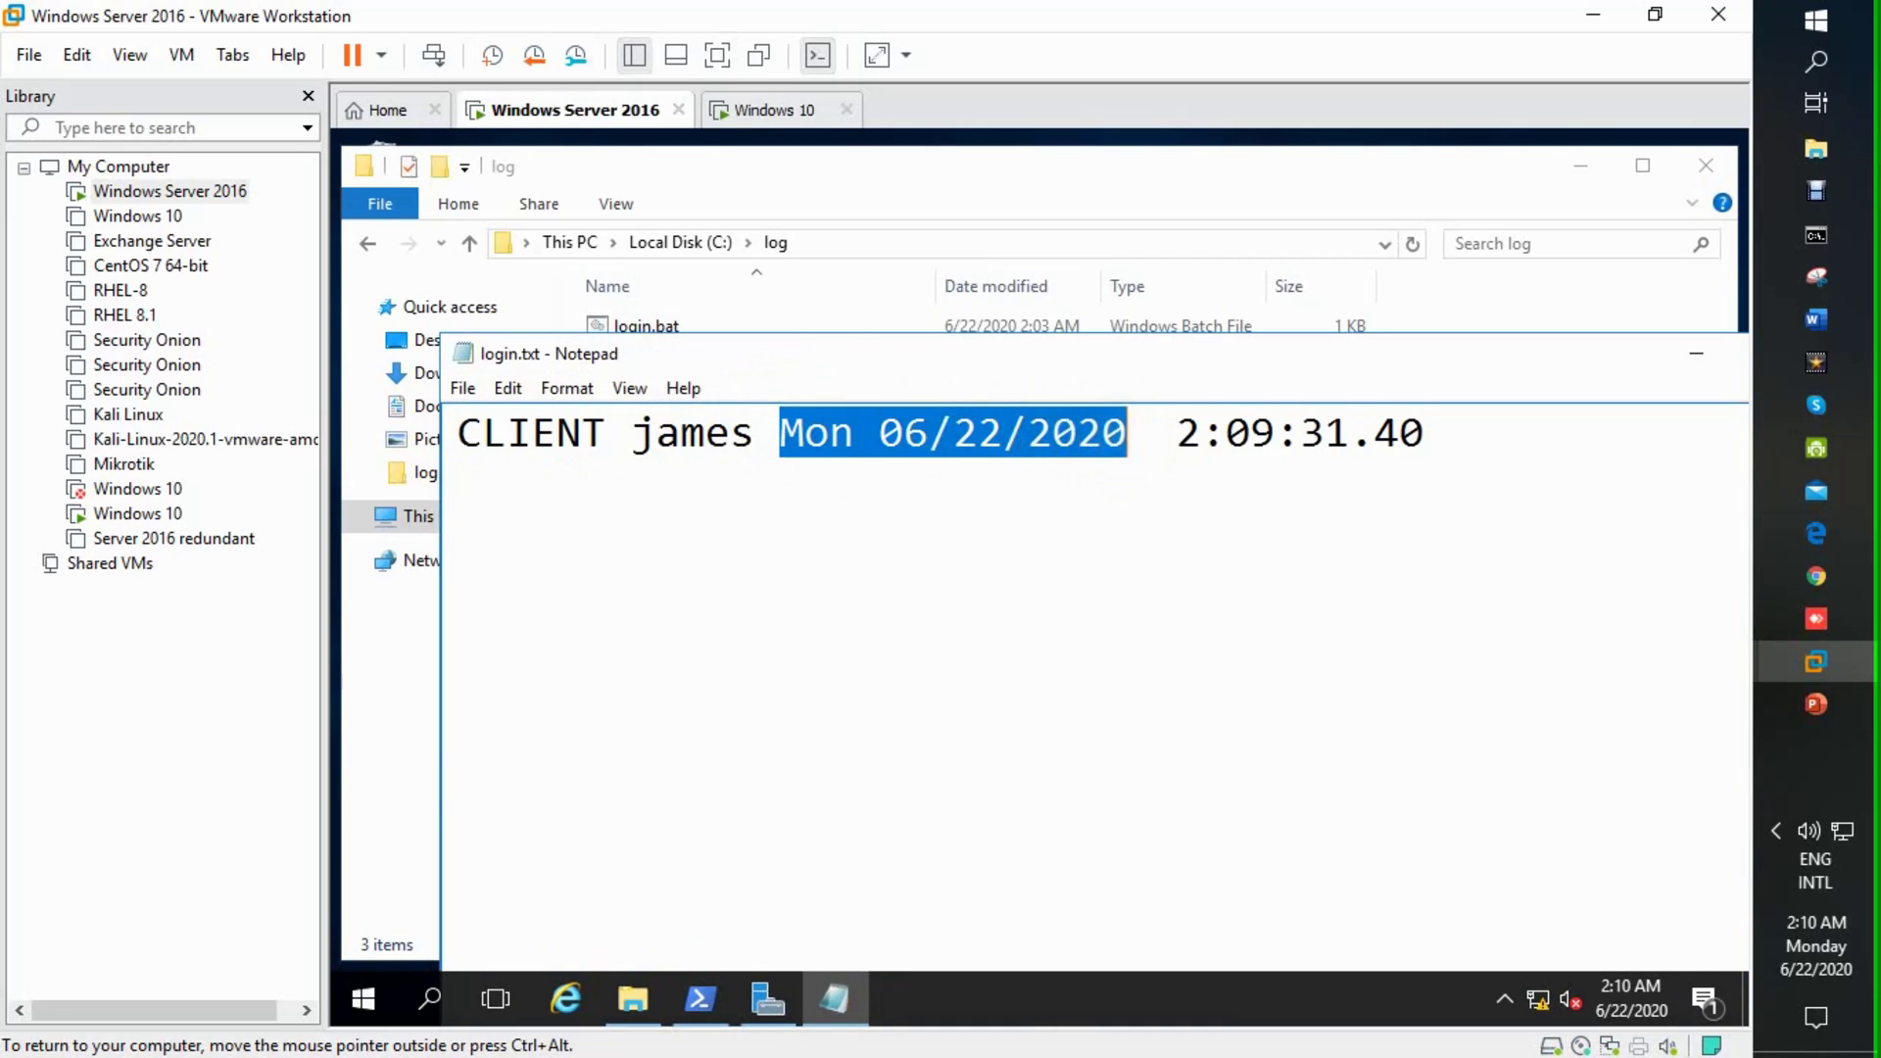
pyautogui.click(1034, 433)
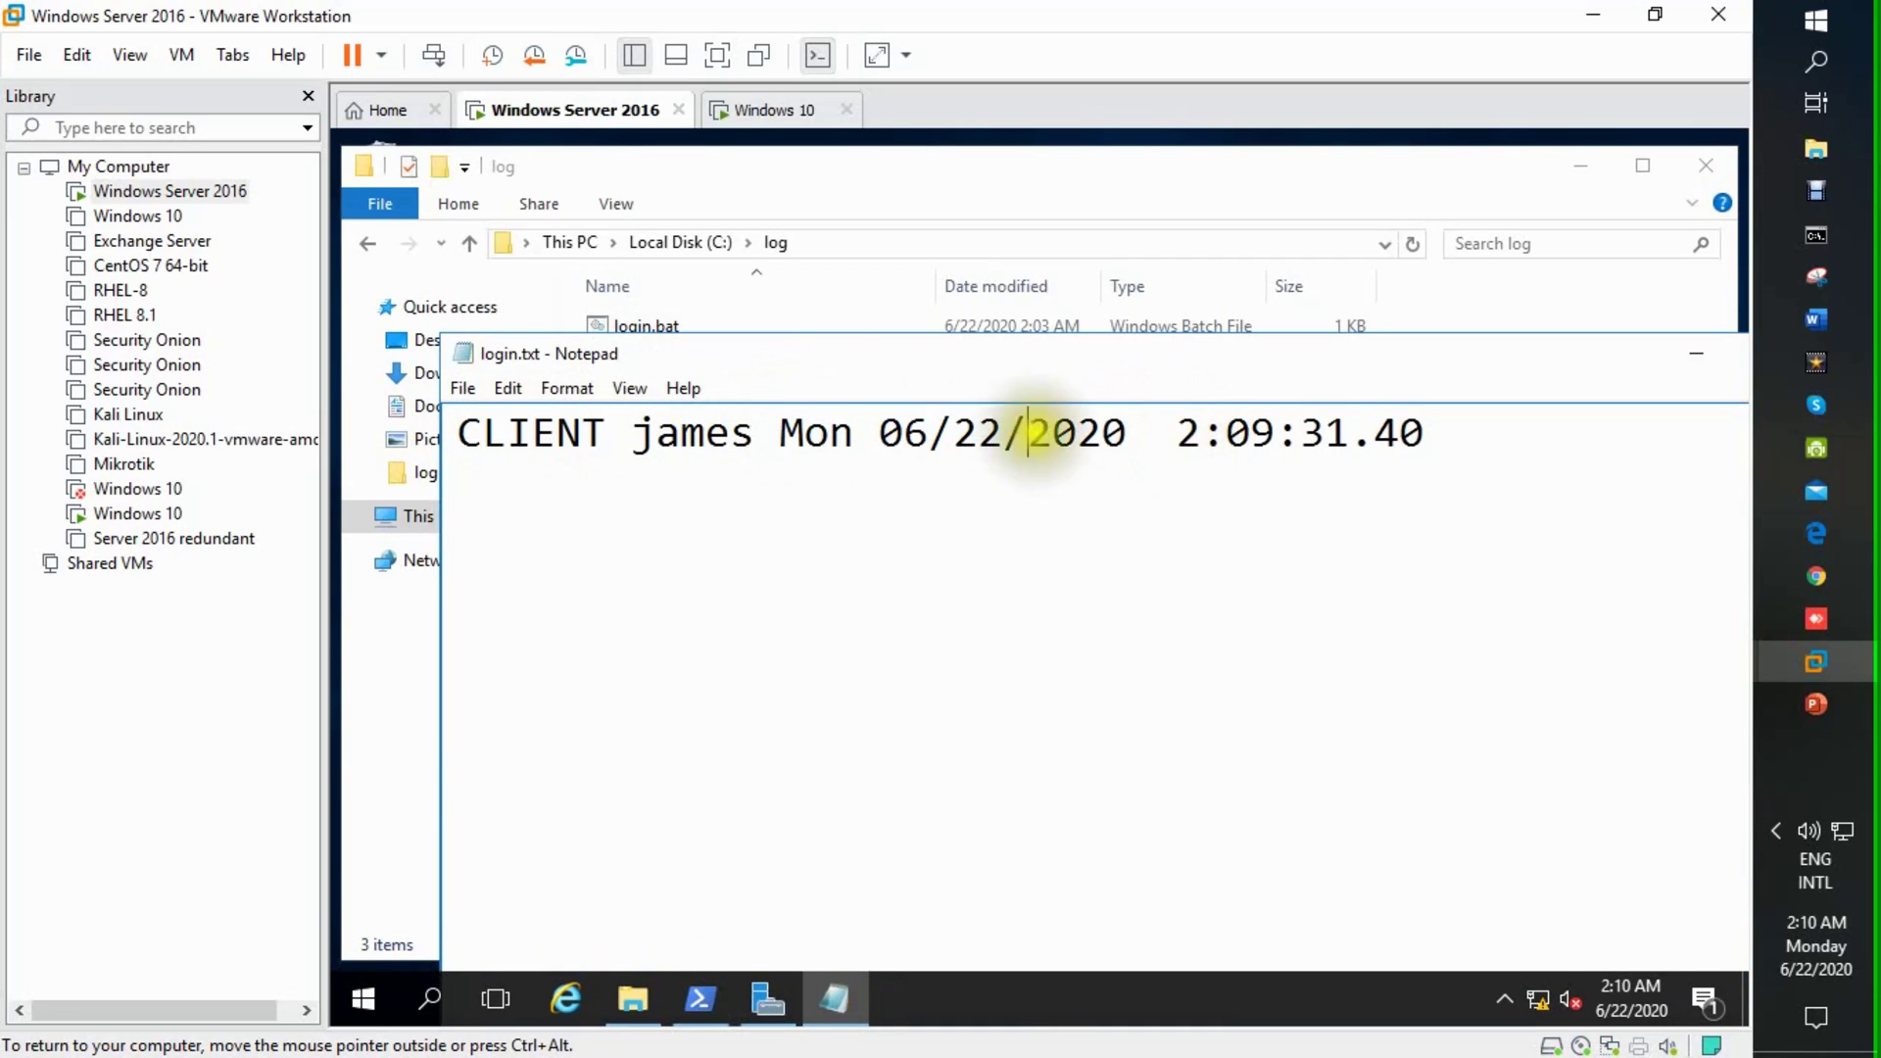
pyautogui.moveTo(1175, 433); pyautogui.dragTo(1430, 433)
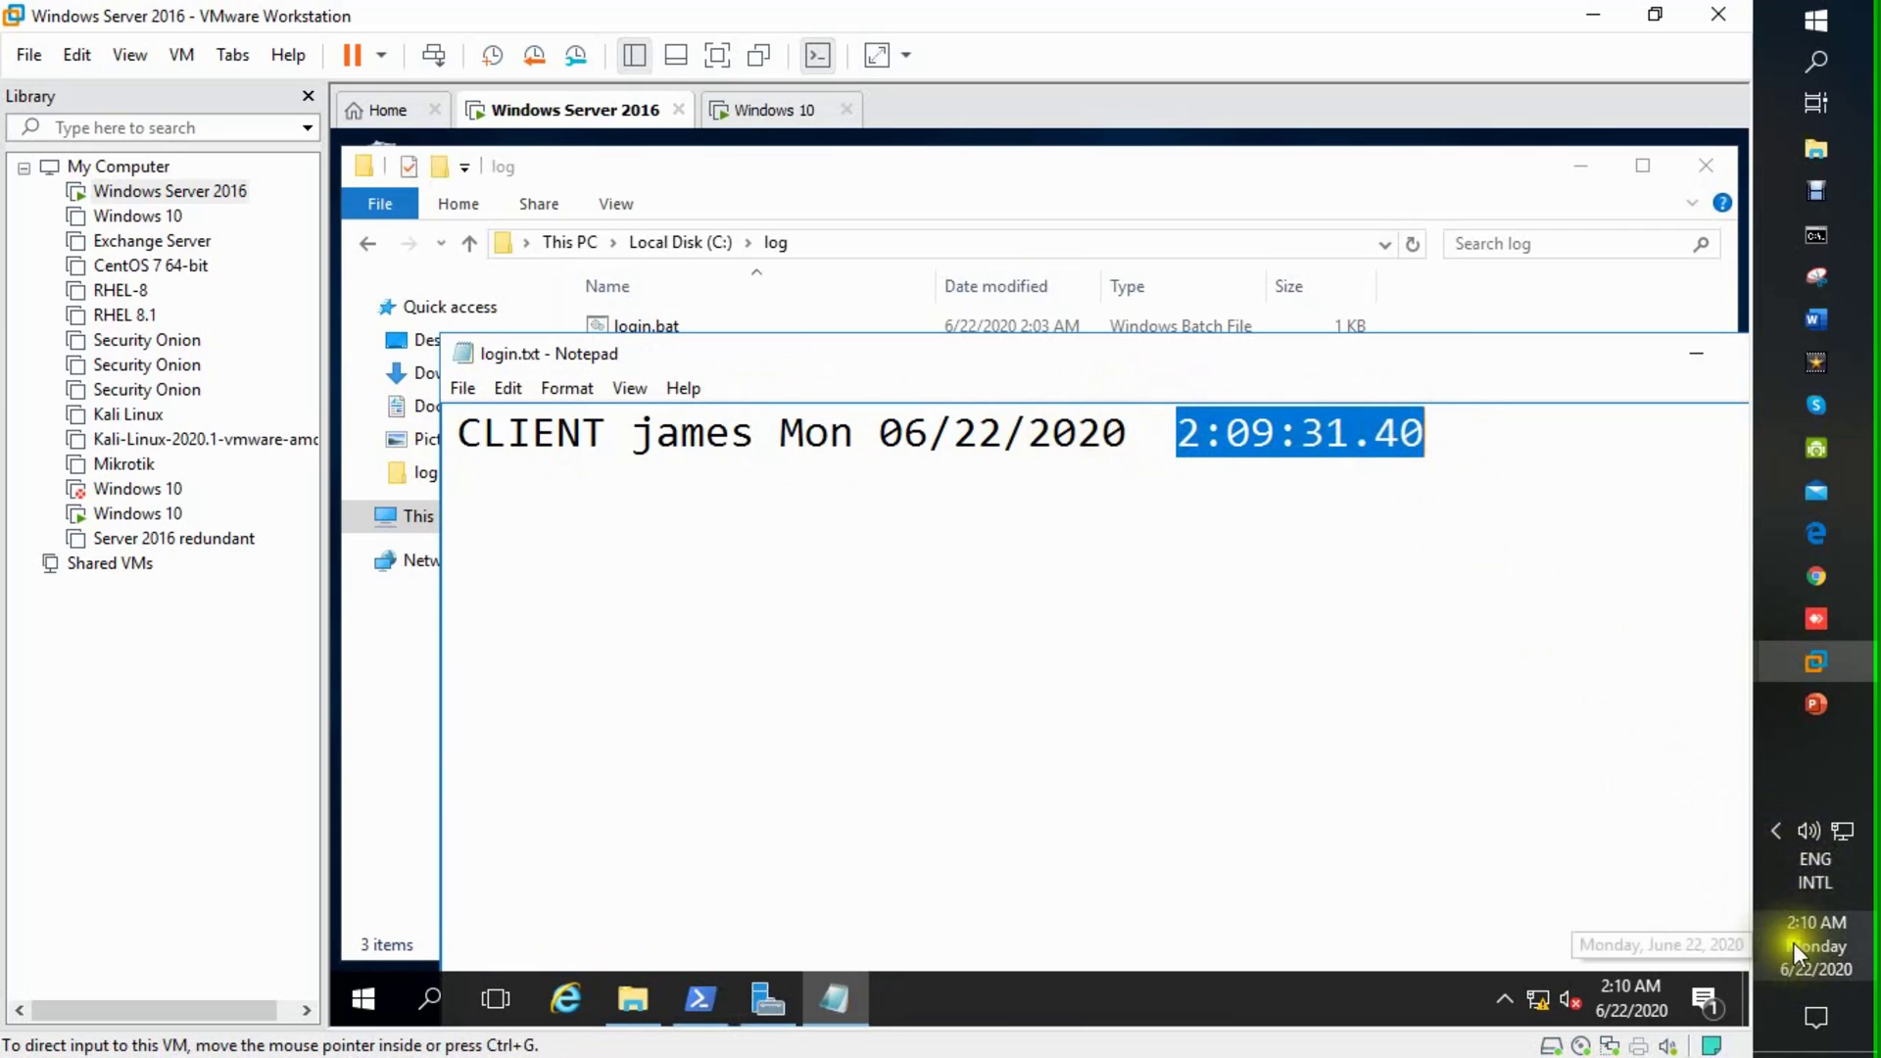
pyautogui.click(762, 110)
# Open This PC's system properties to confirm the computer is client in macro.com.
pyautogui.moveTo(1723, 372); pyautogui.dragTo(1738, 672)
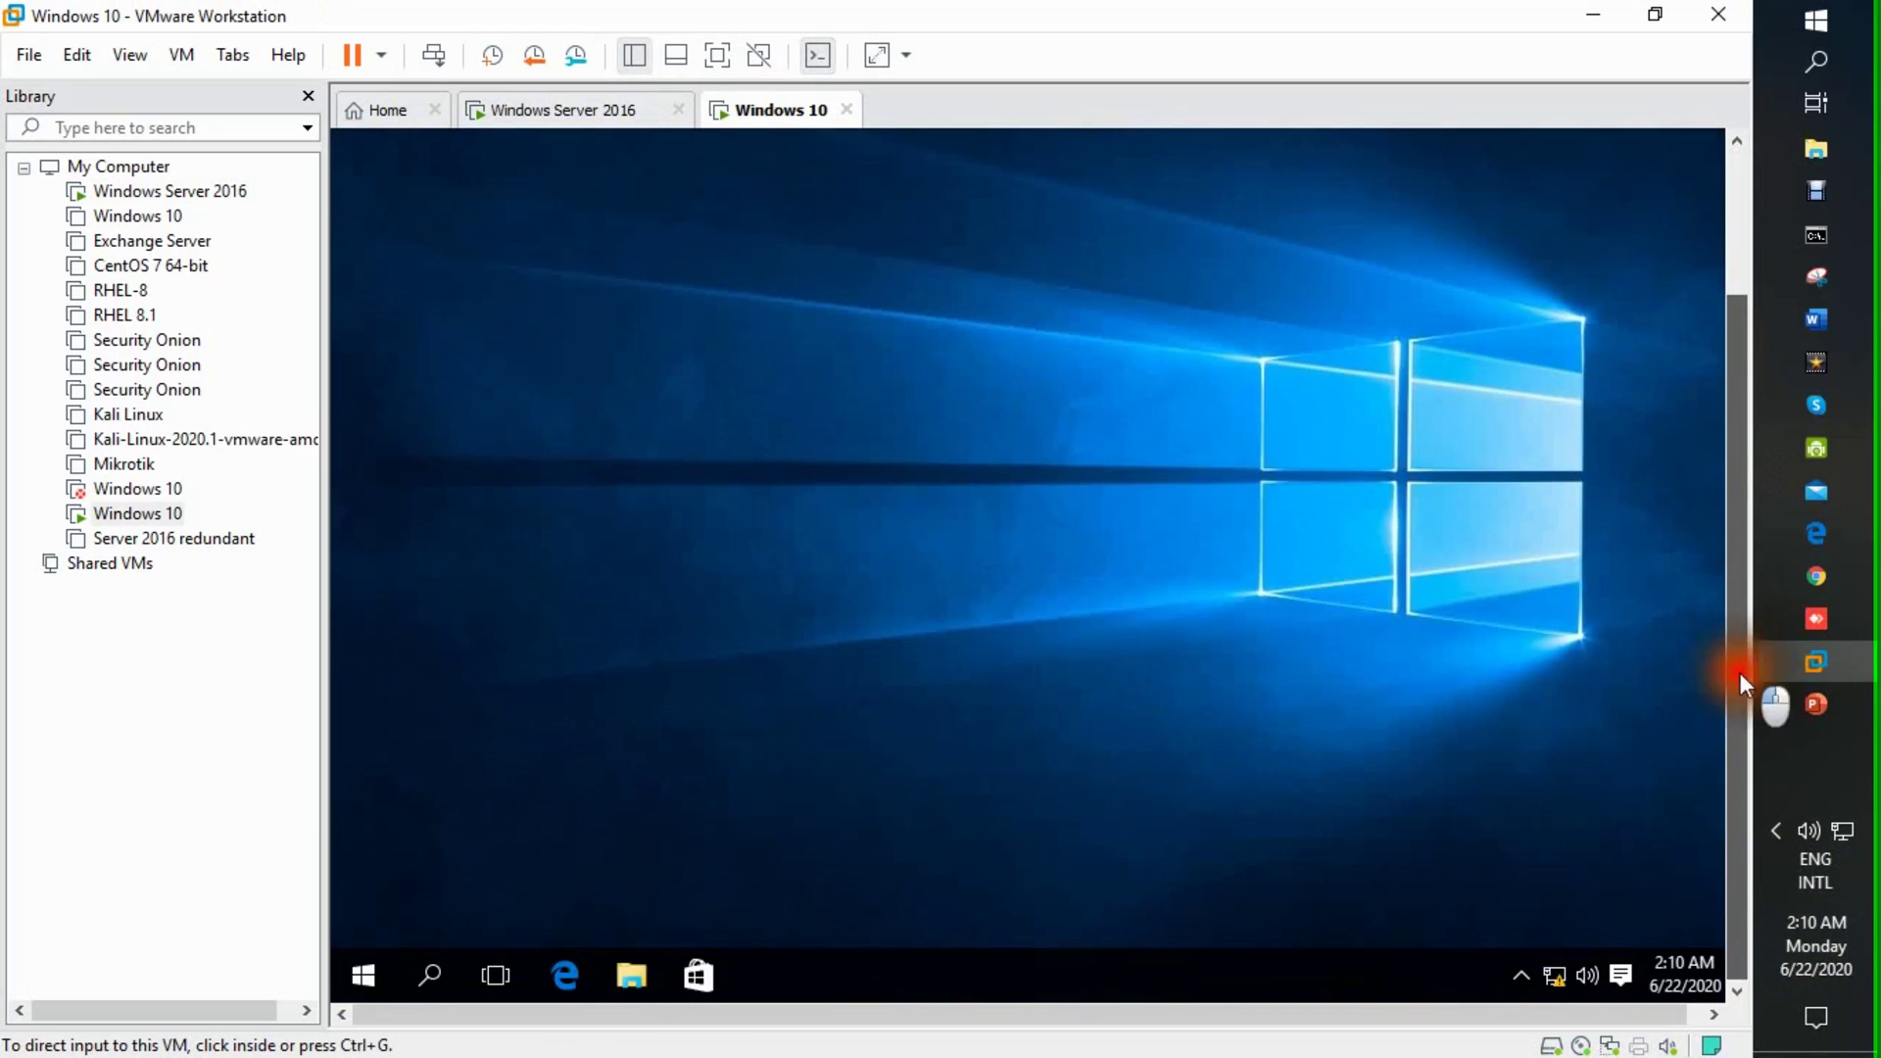
pyautogui.click(626, 977)
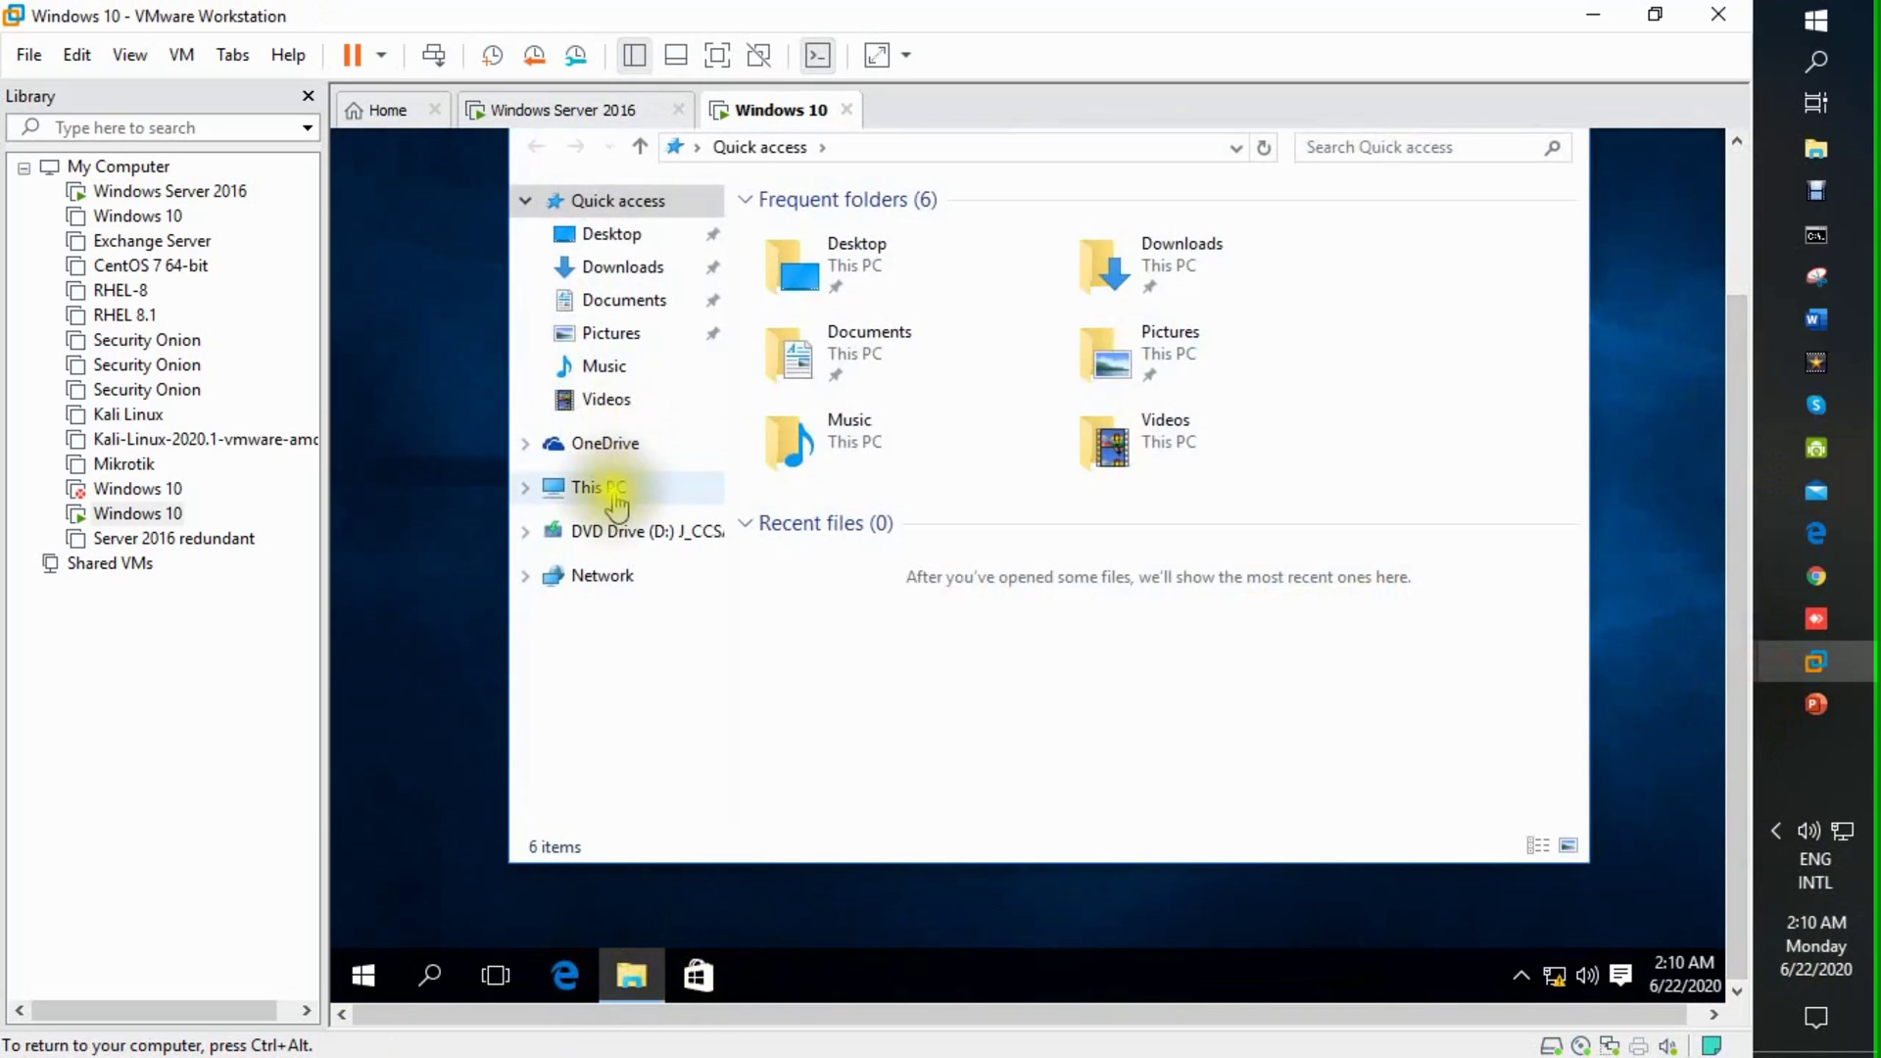
pyautogui.click(607, 493)
pyautogui.rightClick(615, 494)
pyautogui.click(702, 852)
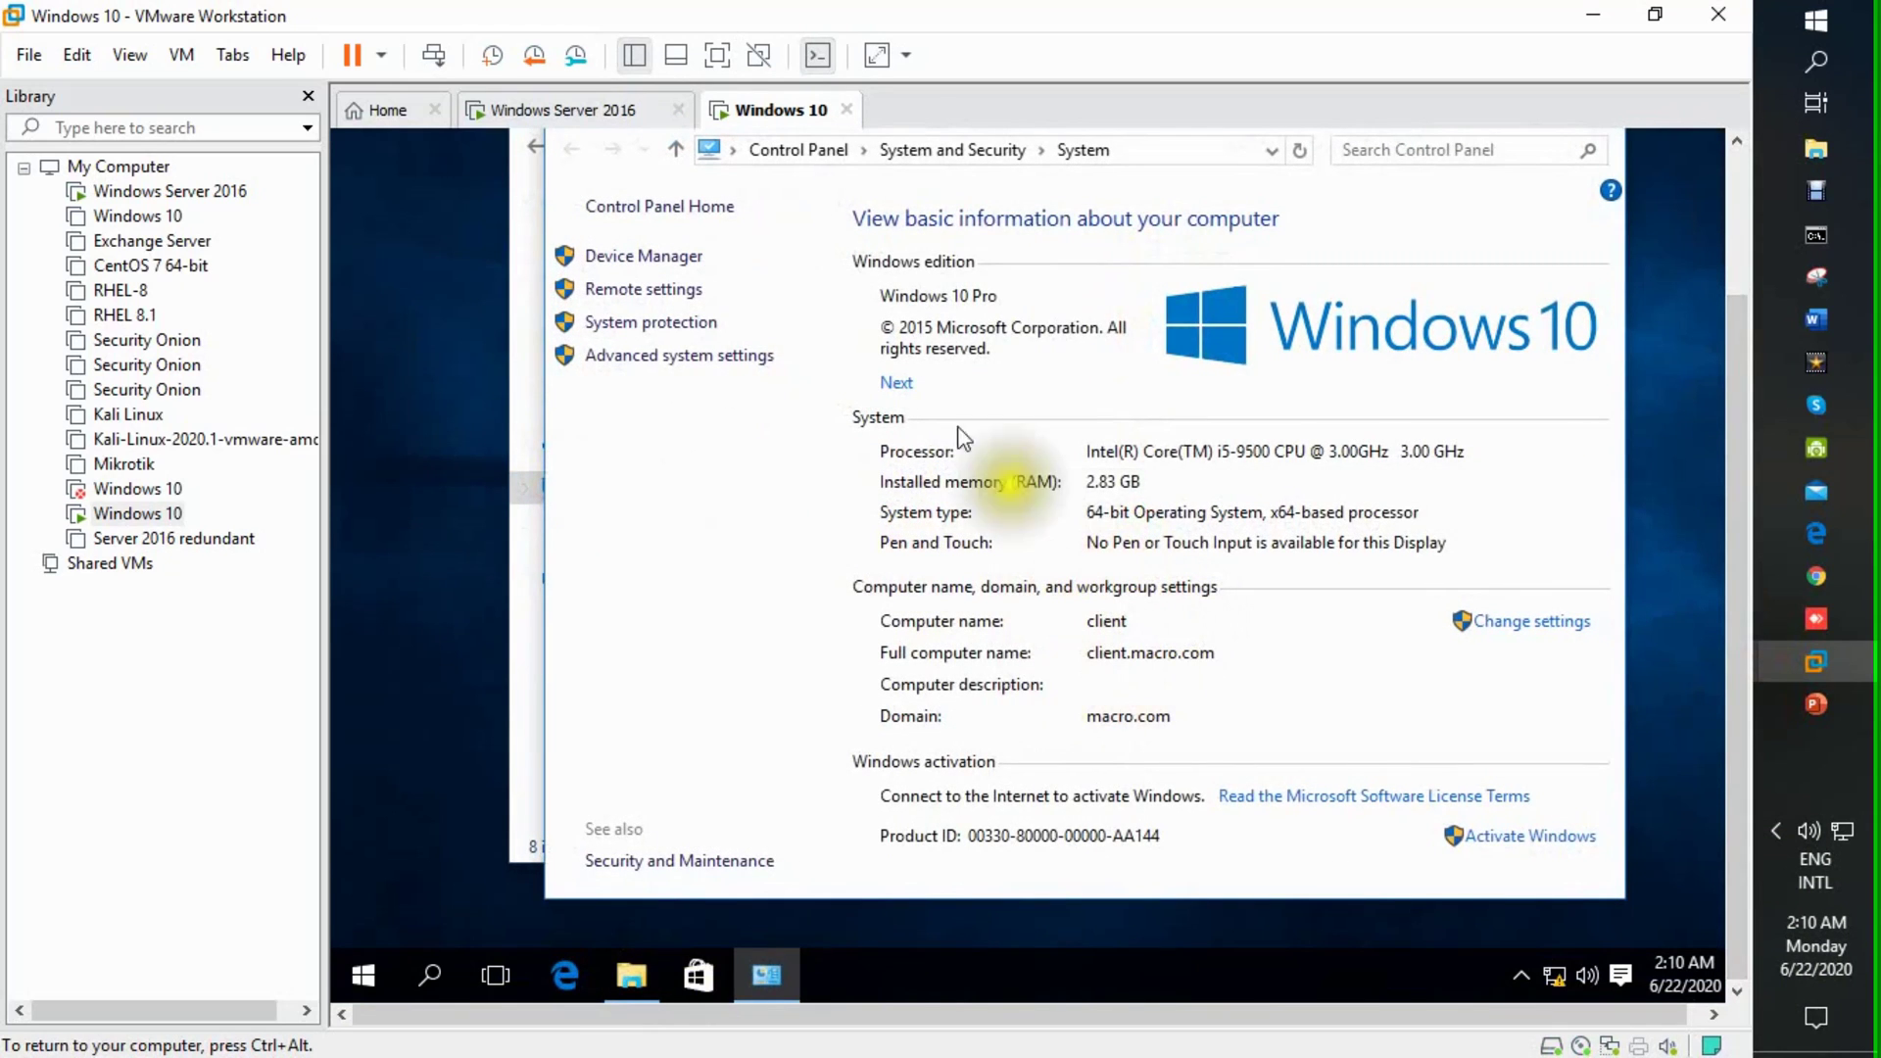
# Sign the user out of Windows 10 from the Start menu, then return to the server.
pyautogui.click(588, 115)
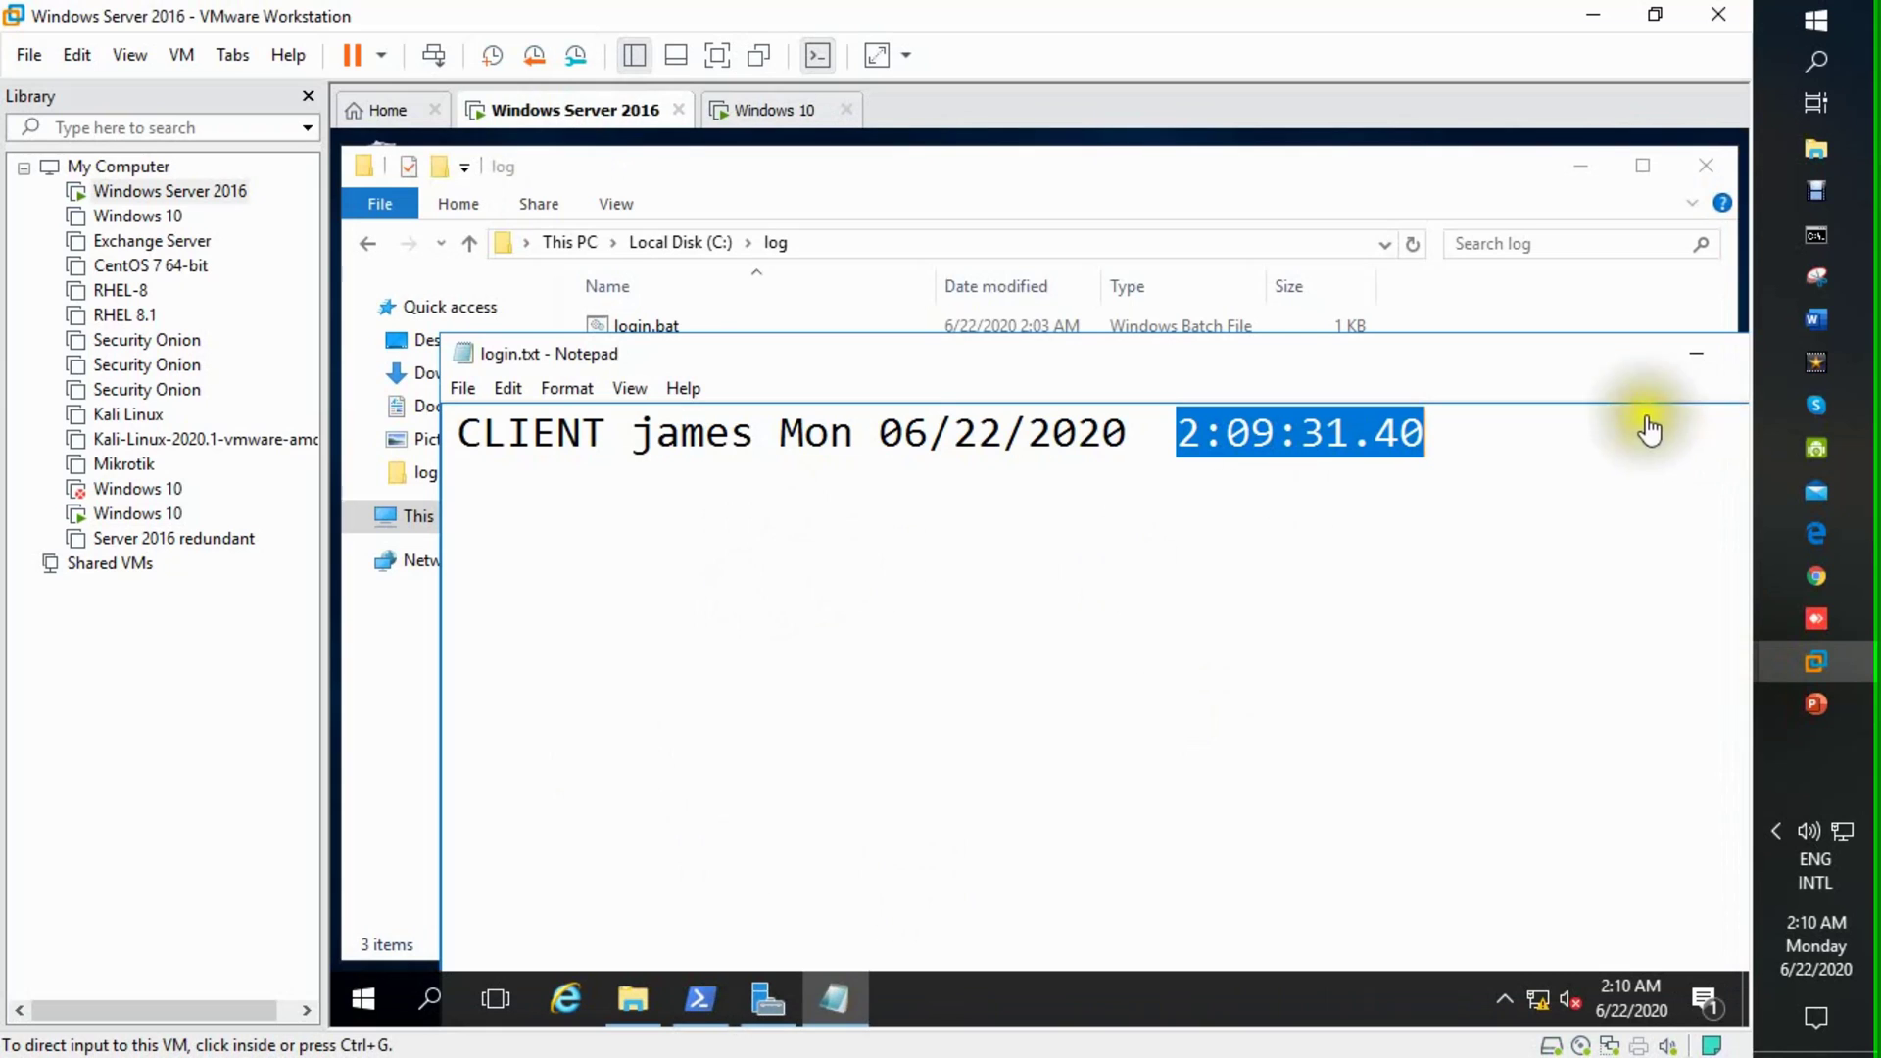
pyautogui.click(774, 109)
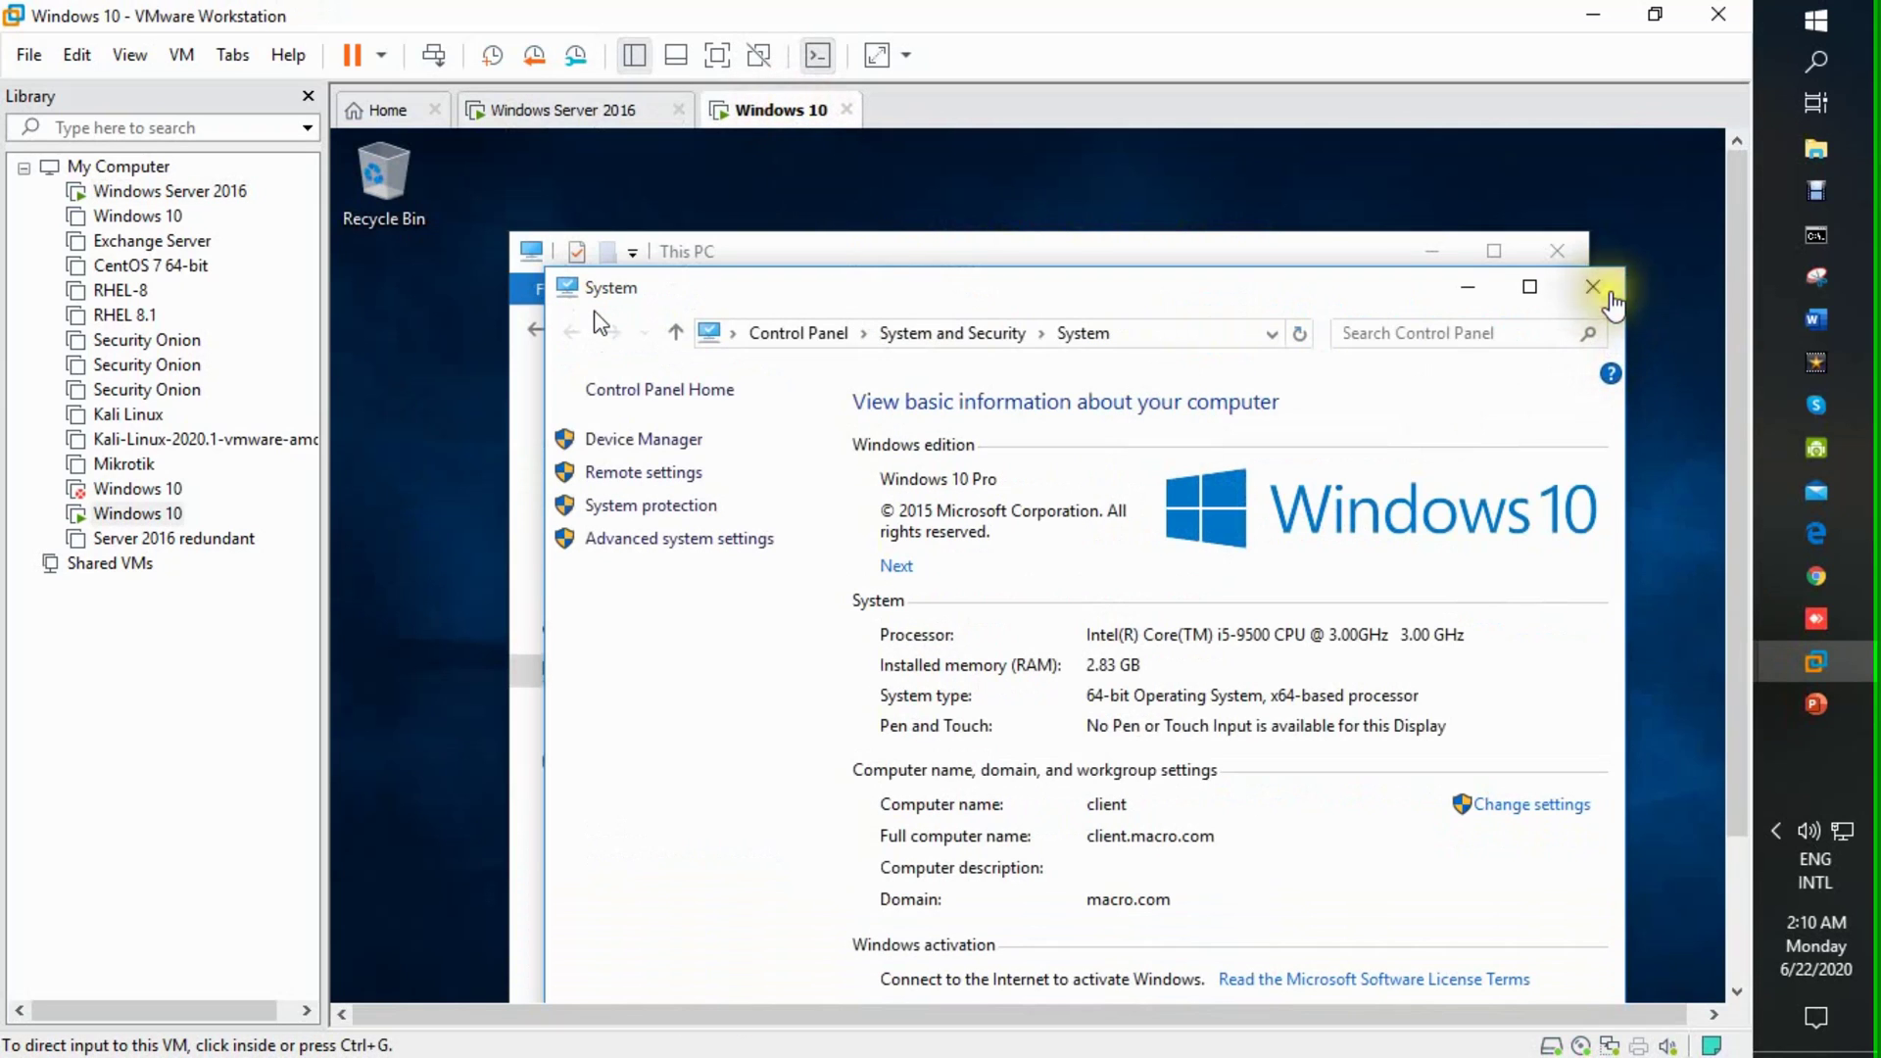
pyautogui.scroll(-3, 1716, 259)
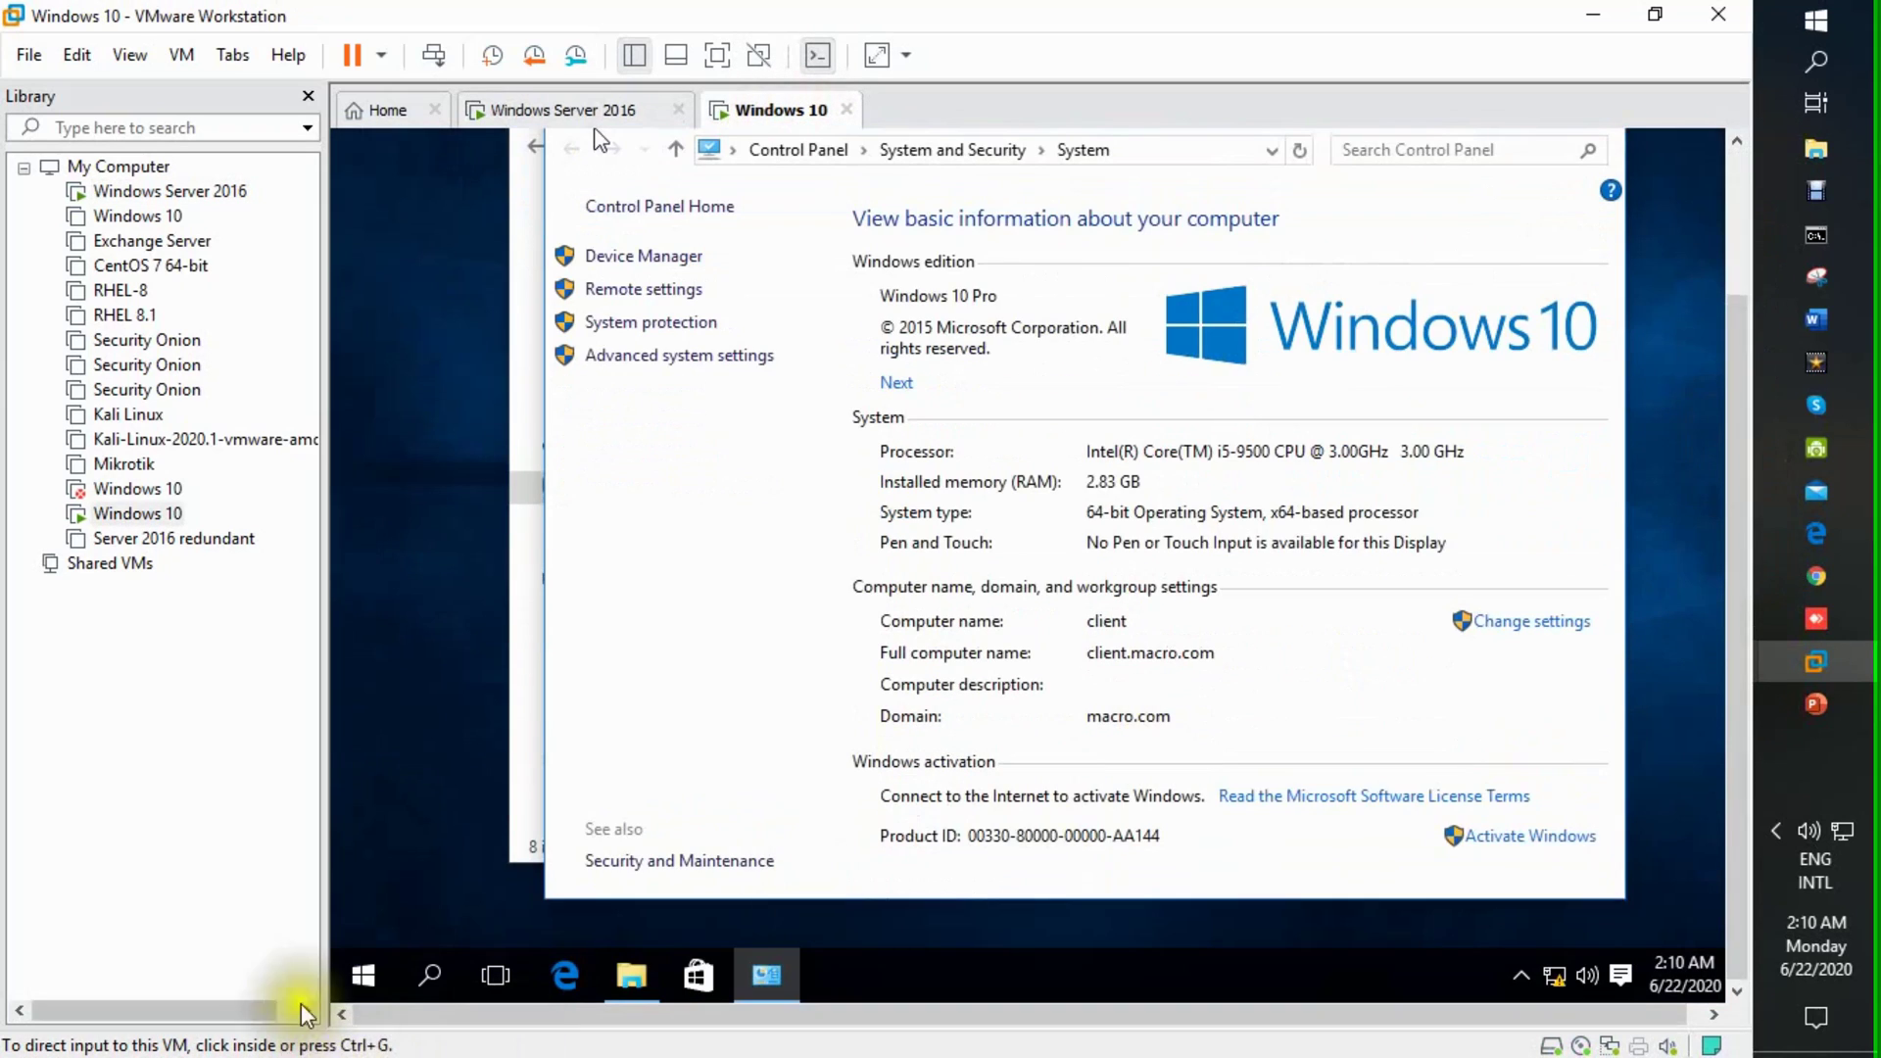
pyautogui.click(352, 980)
pyautogui.rightClick(353, 980)
pyautogui.moveTo(672, 911)
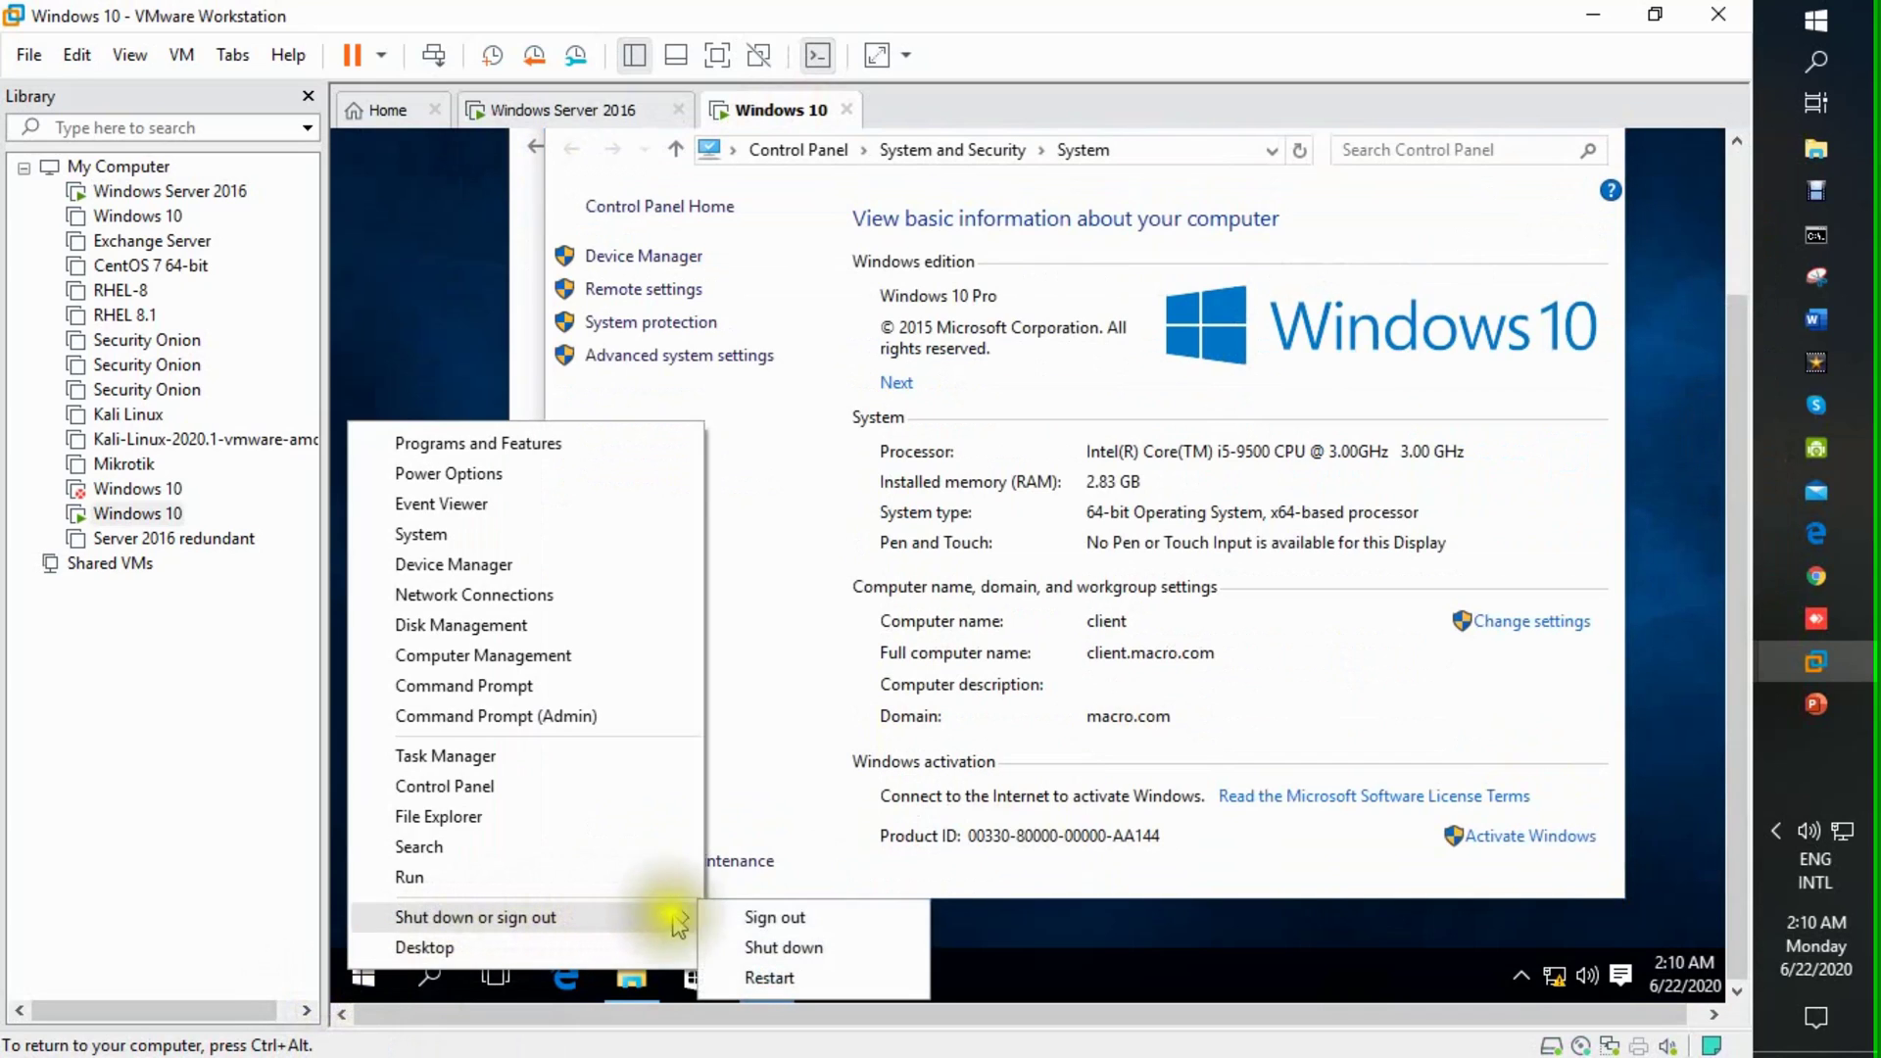
pyautogui.click(795, 913)
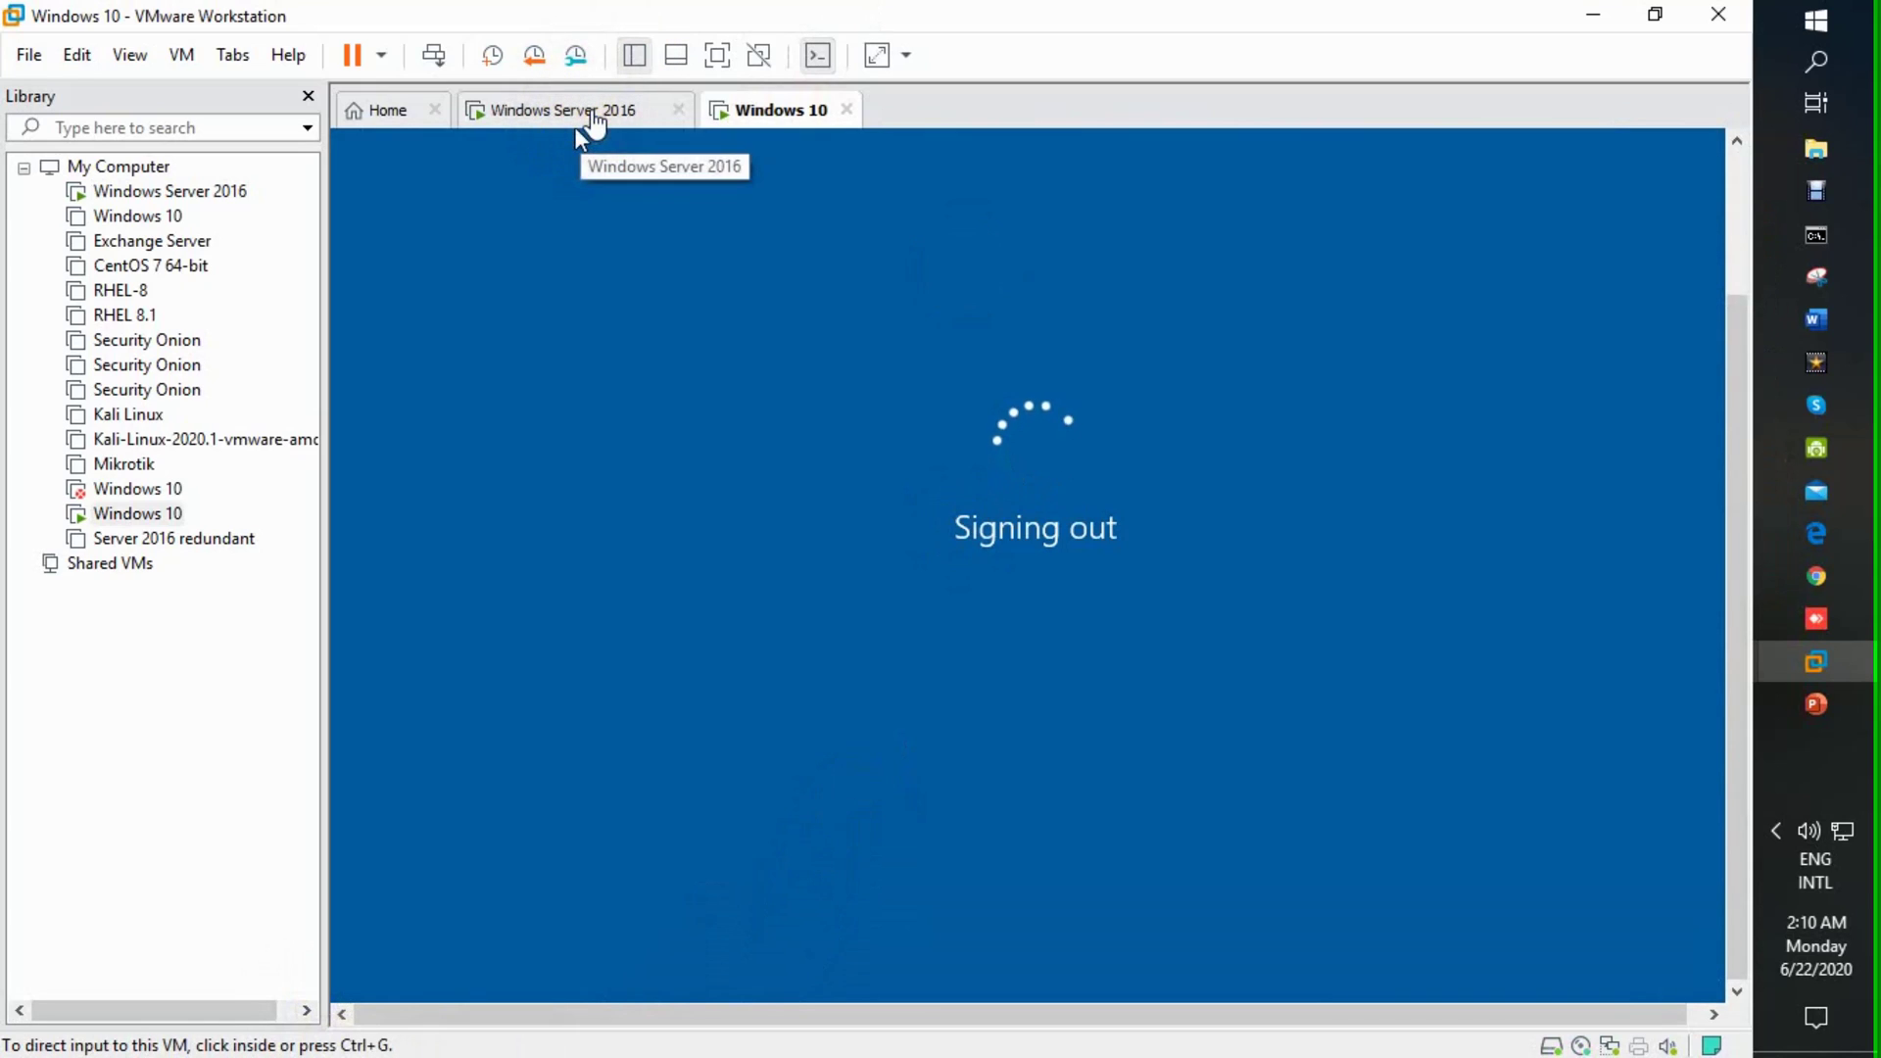
pyautogui.click(591, 116)
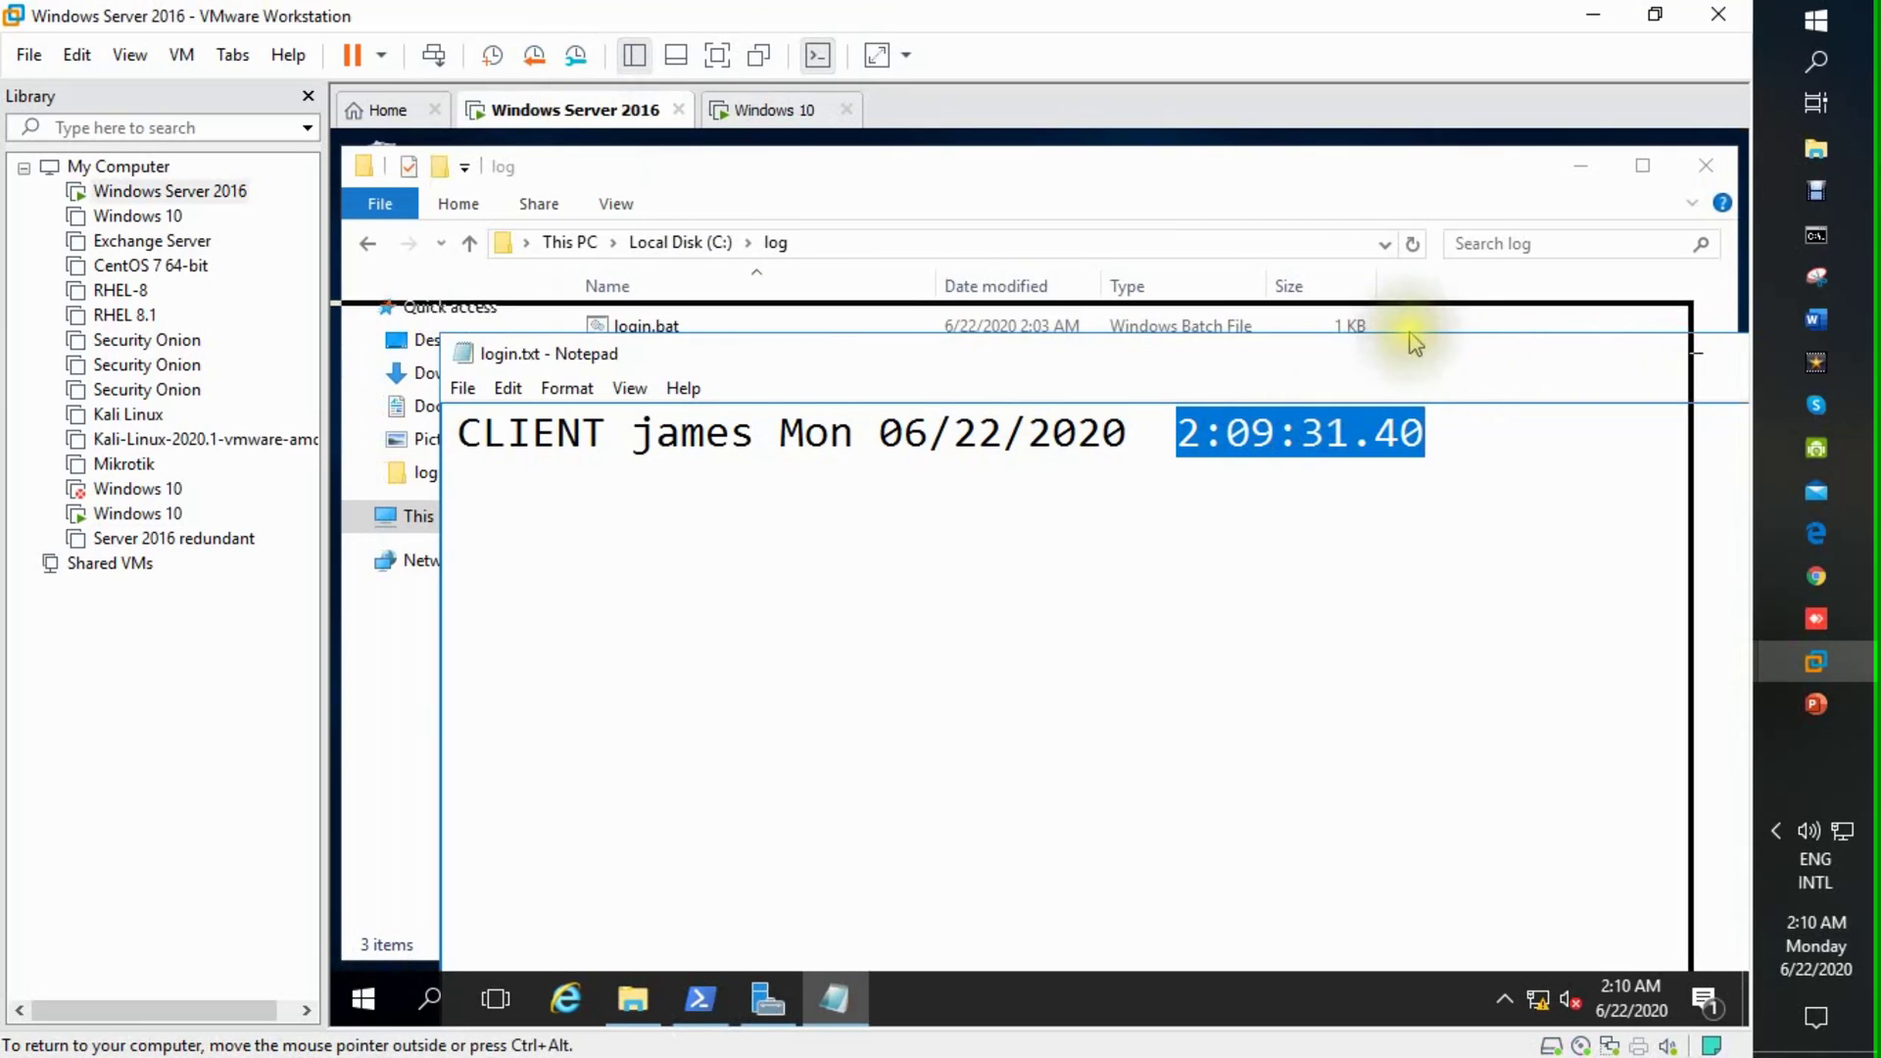
# Close login.txt, open logoff.txt and highlight the CLIENT name, user and time 2:10:38.83.
pyautogui.click(1626, 321)
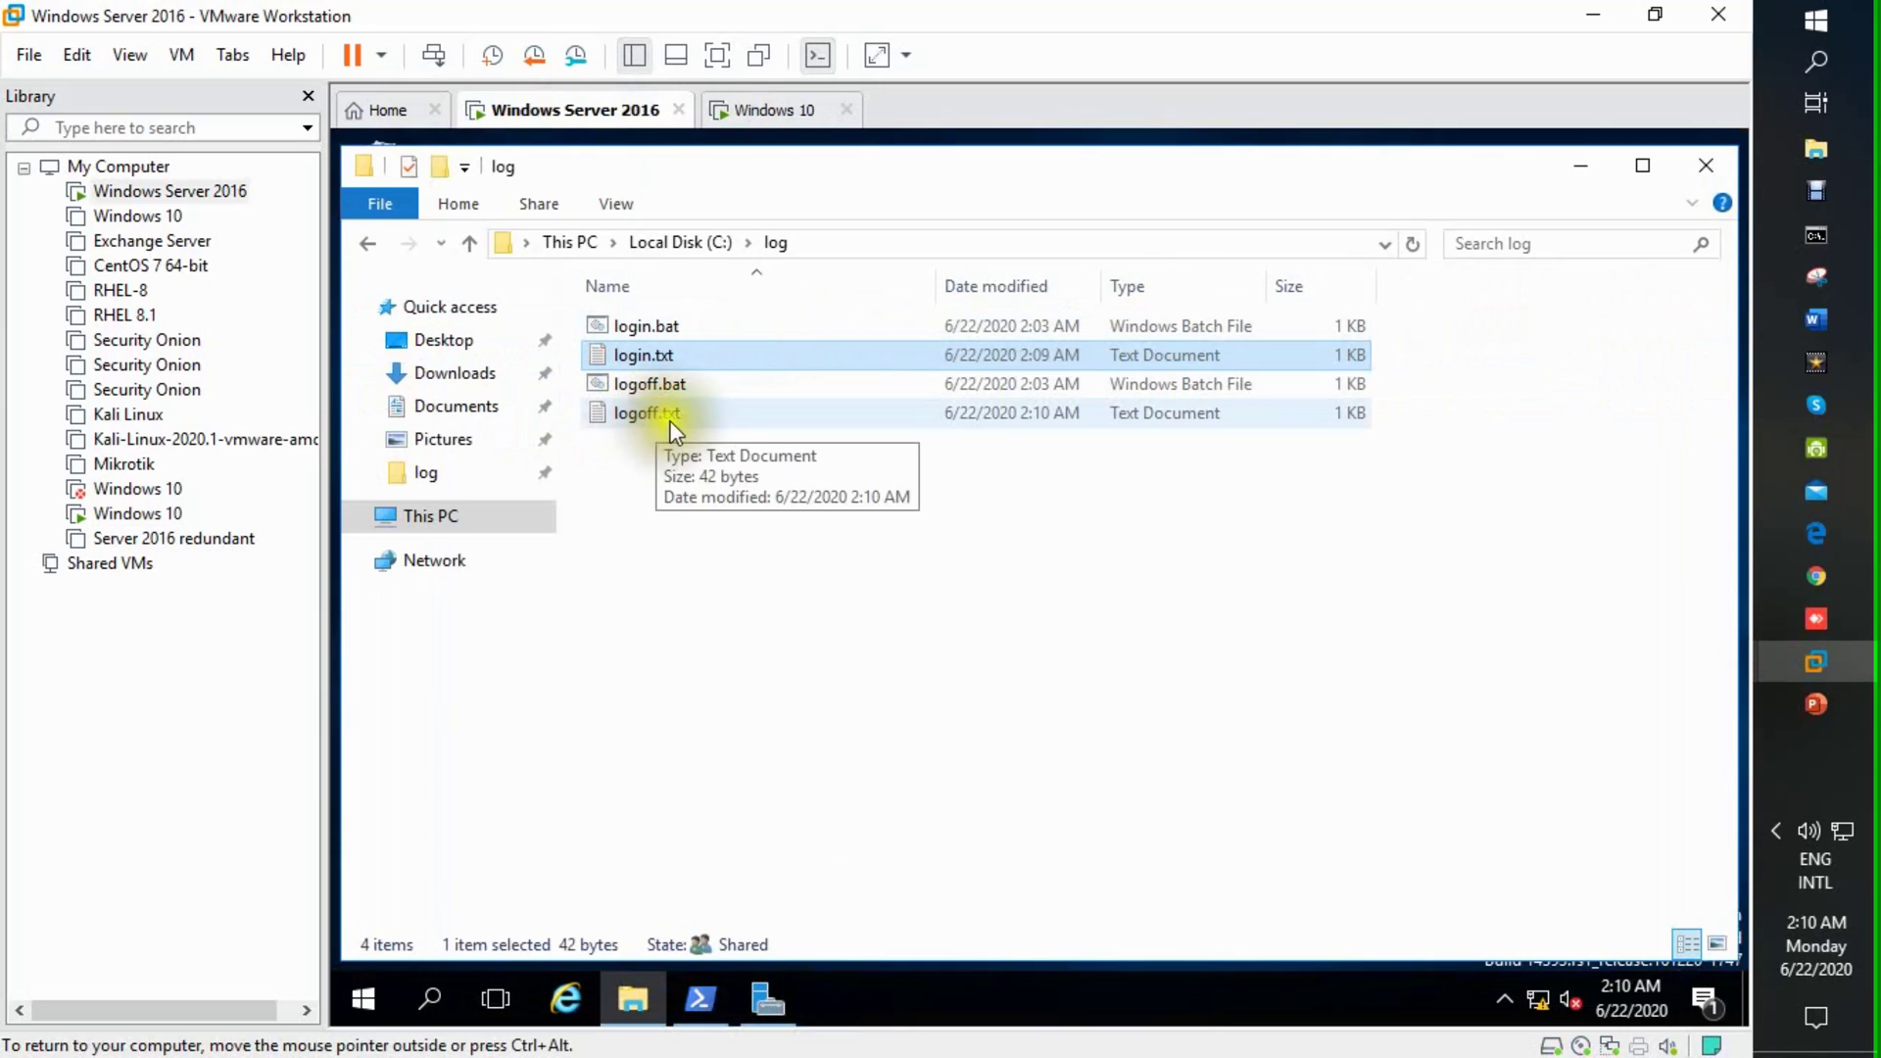
pyautogui.rightClick(673, 416)
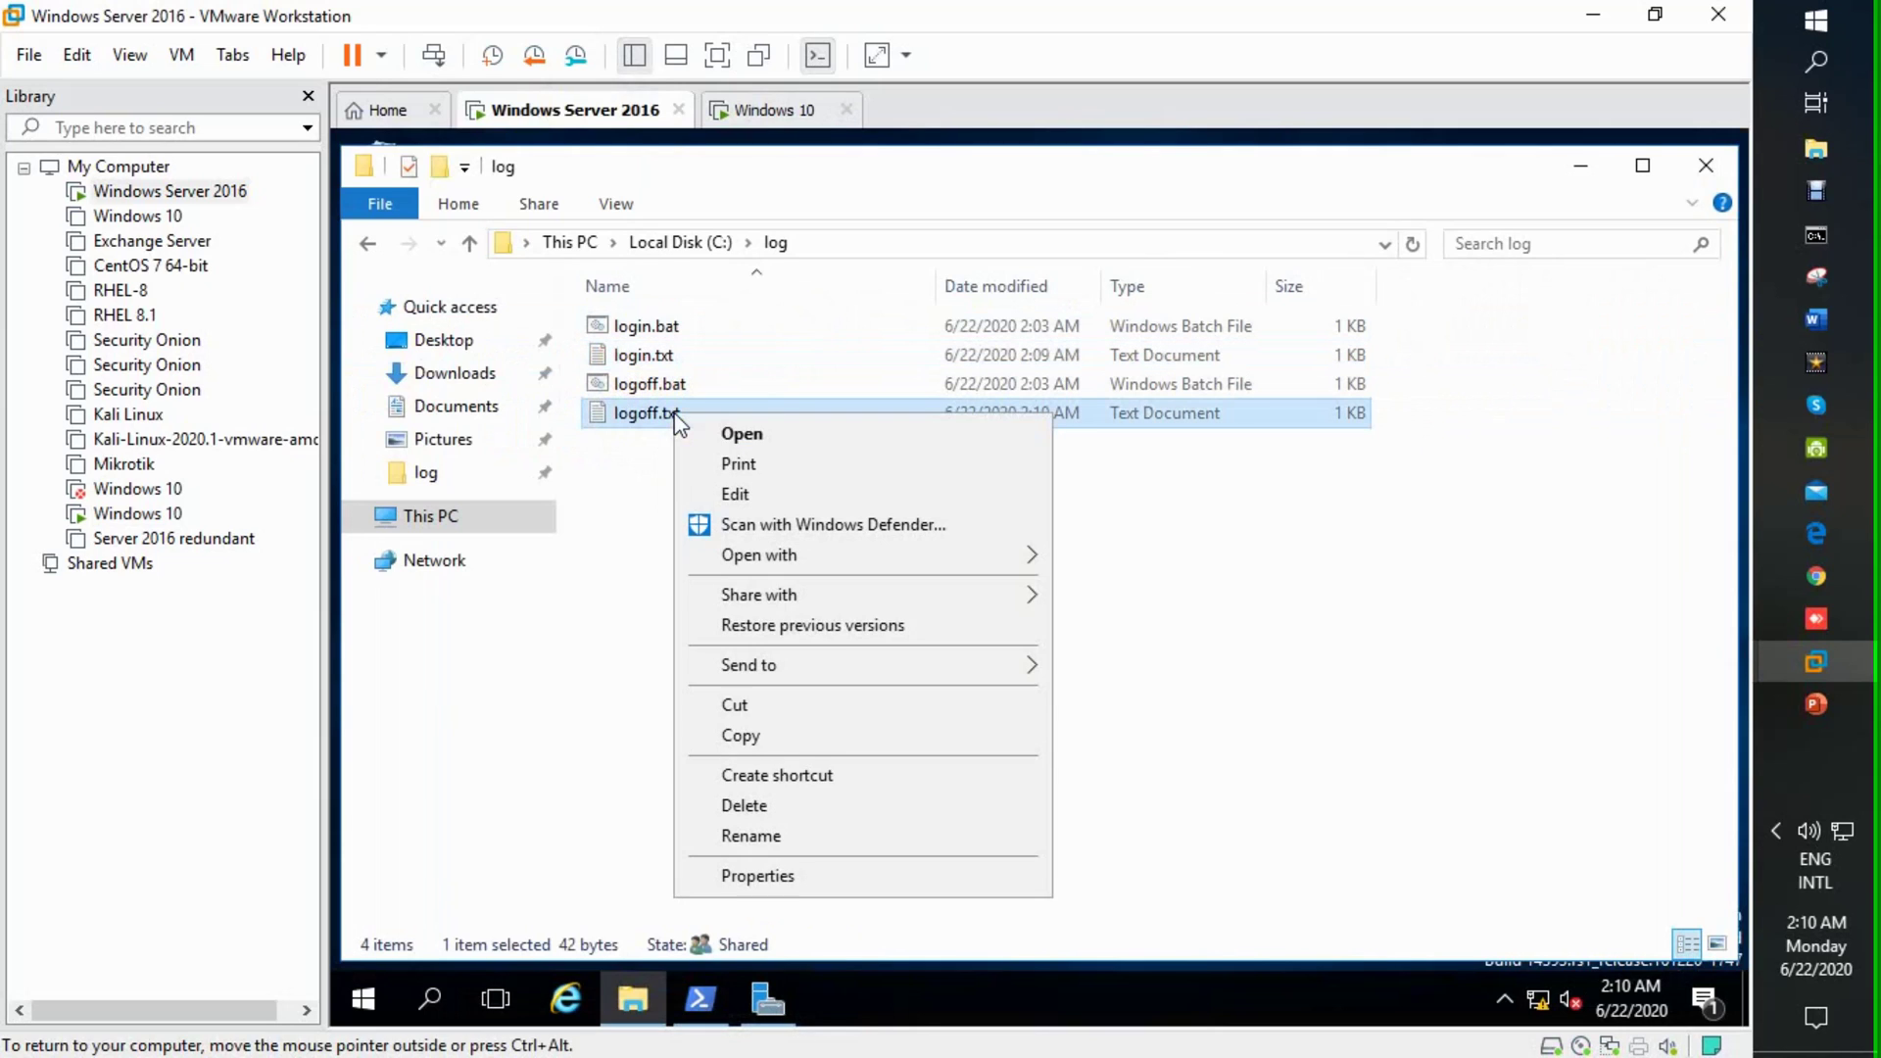
pyautogui.click(737, 433)
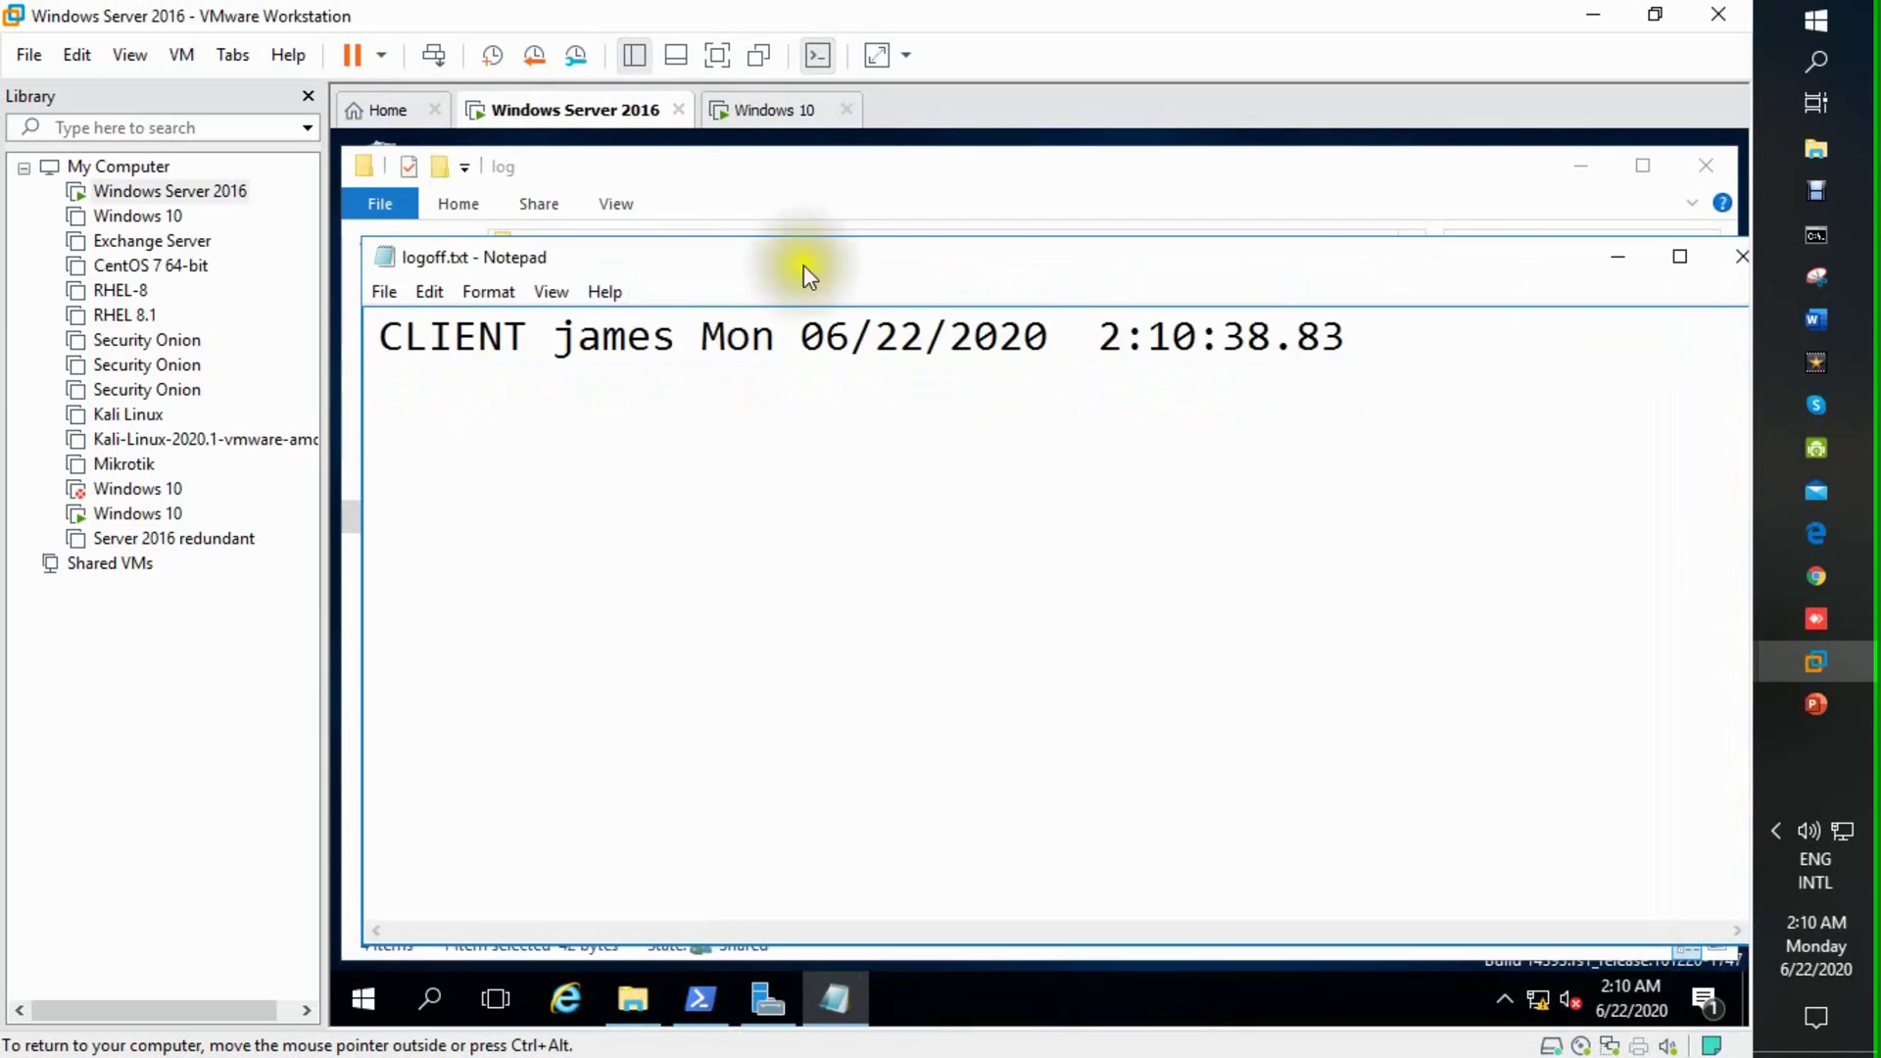
pyautogui.doubleClick(392, 336)
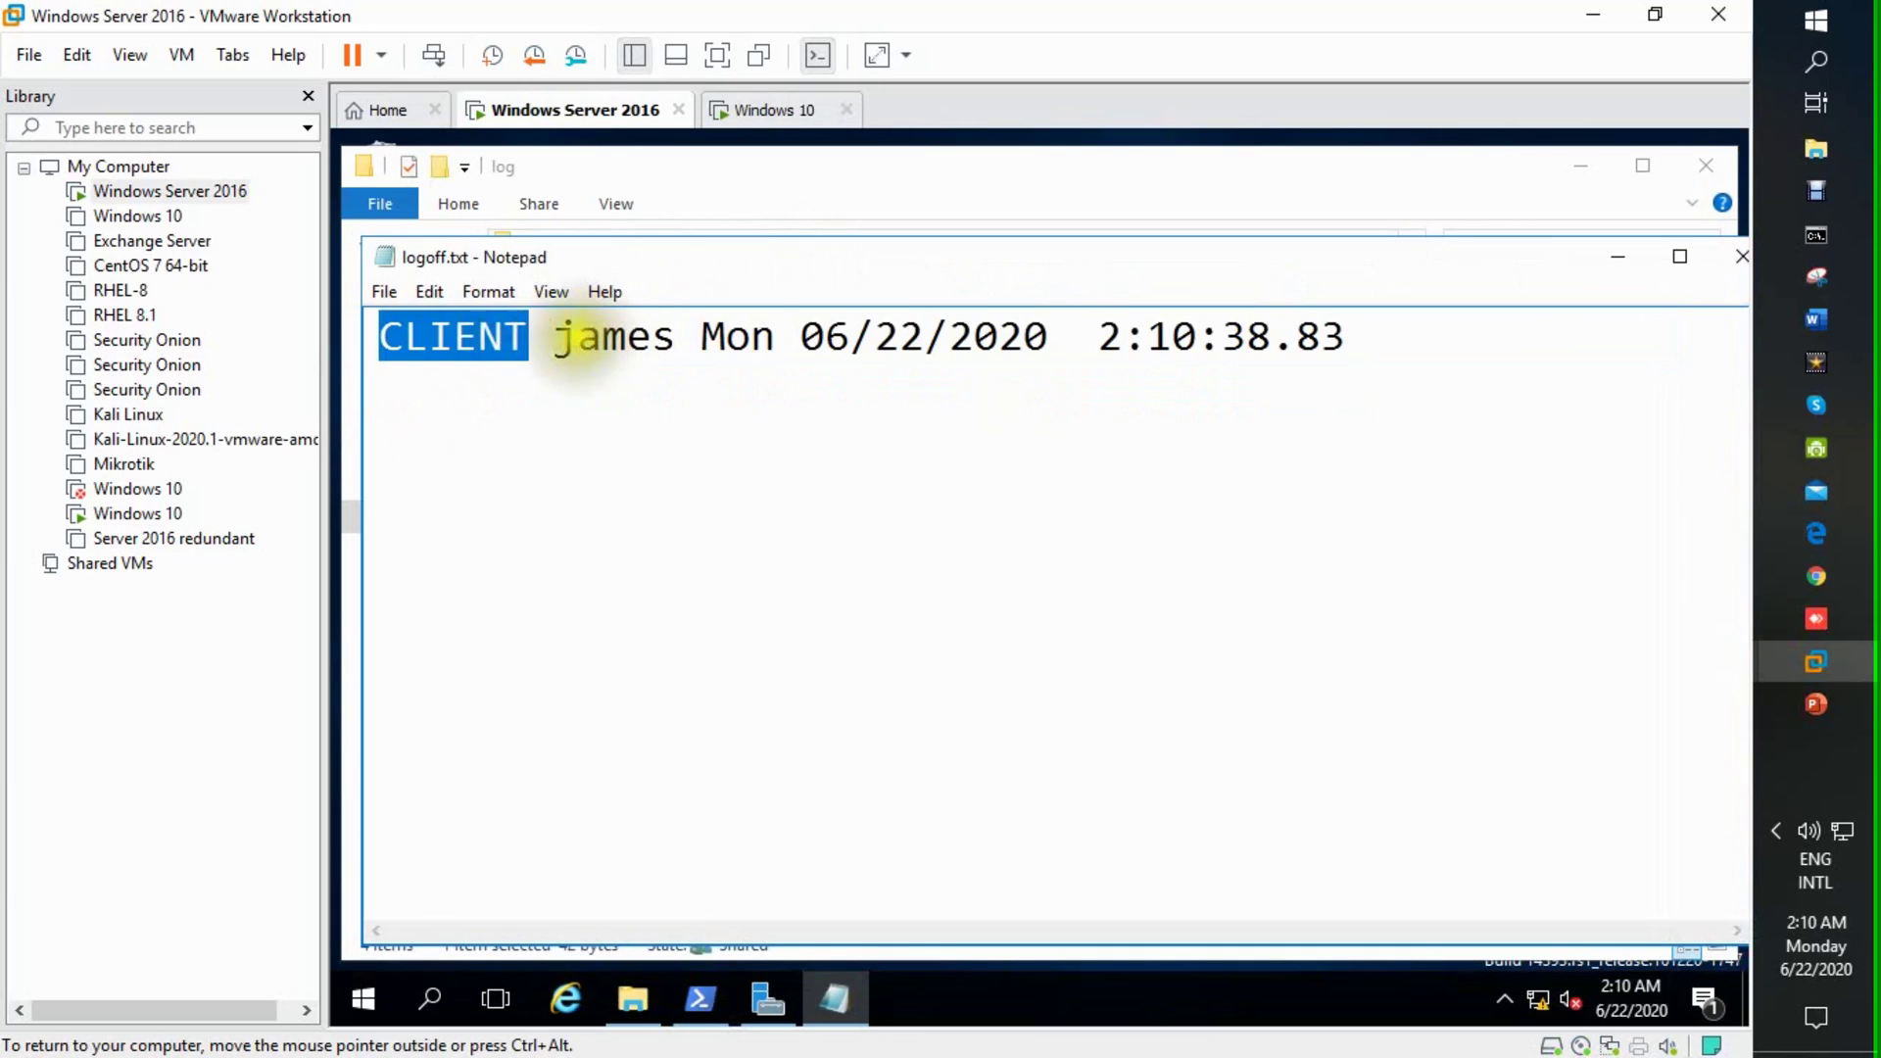
pyautogui.moveTo(575, 336); pyautogui.dragTo(751, 336)
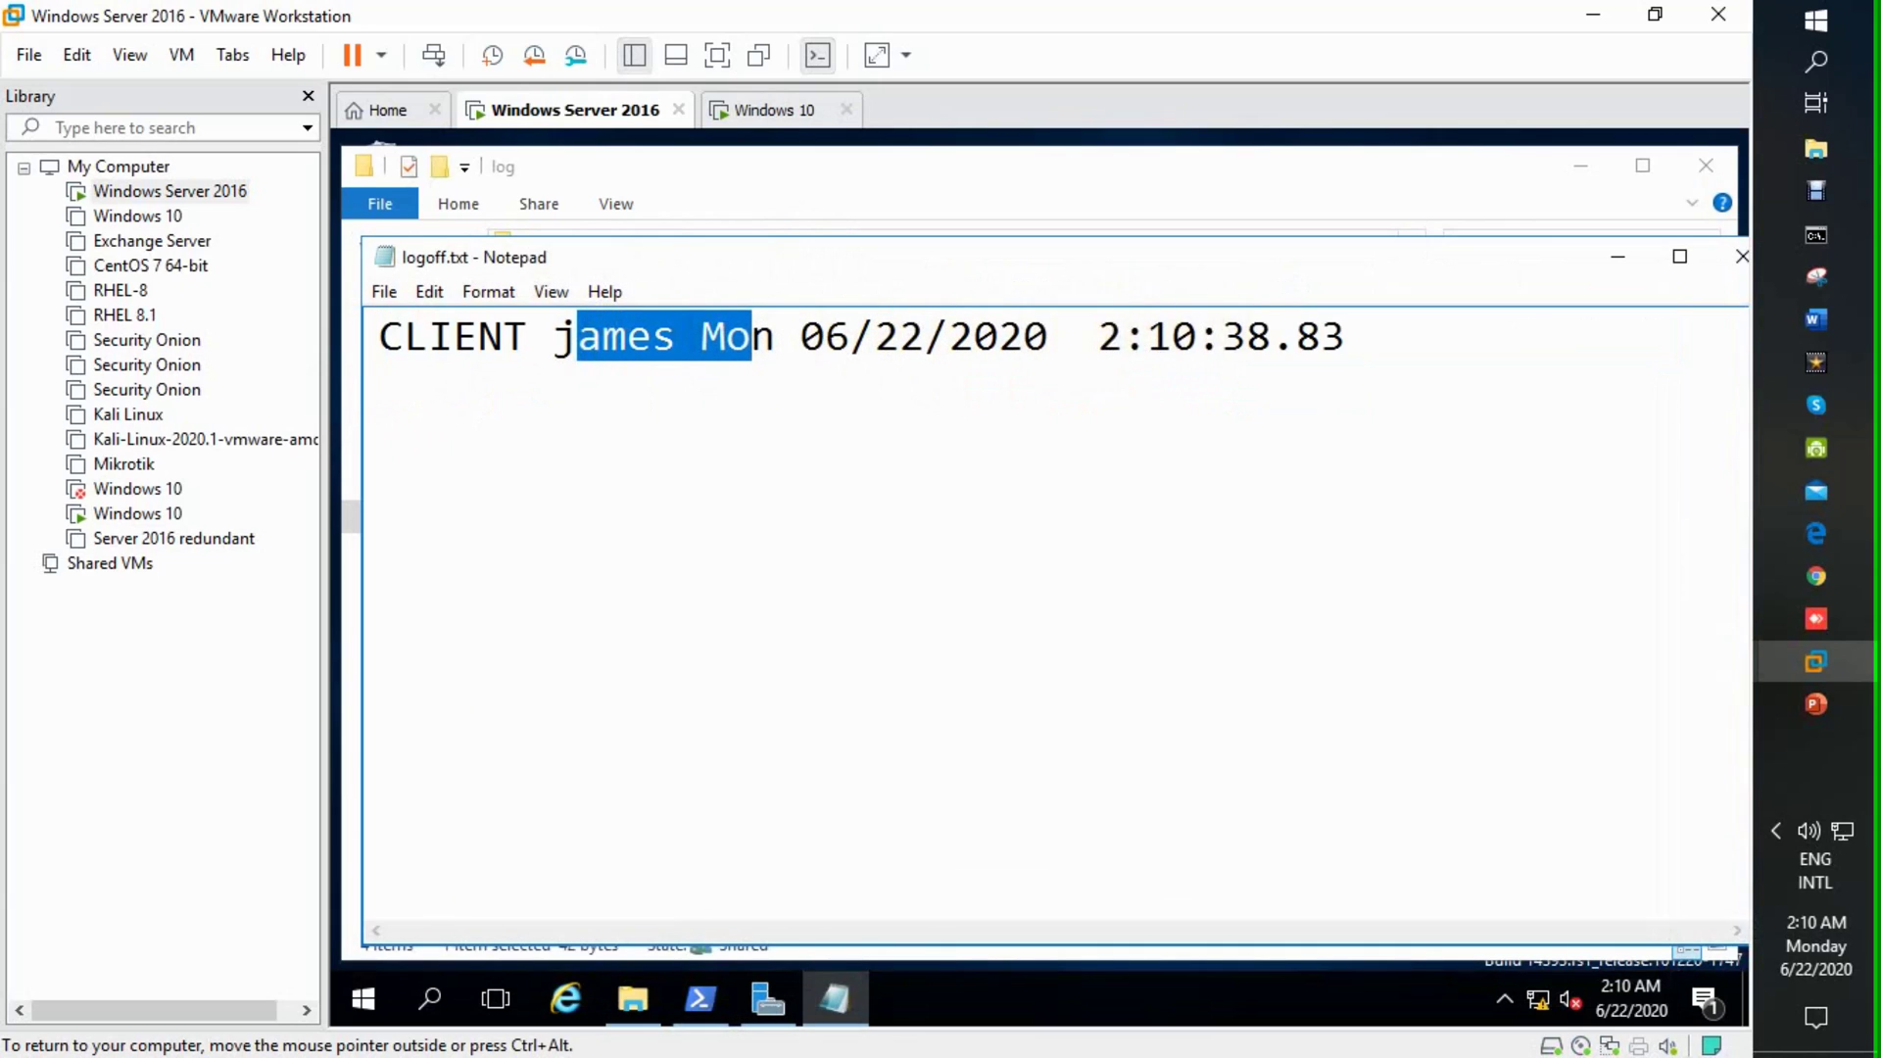
pyautogui.moveTo(1074, 338); pyautogui.dragTo(1369, 338)
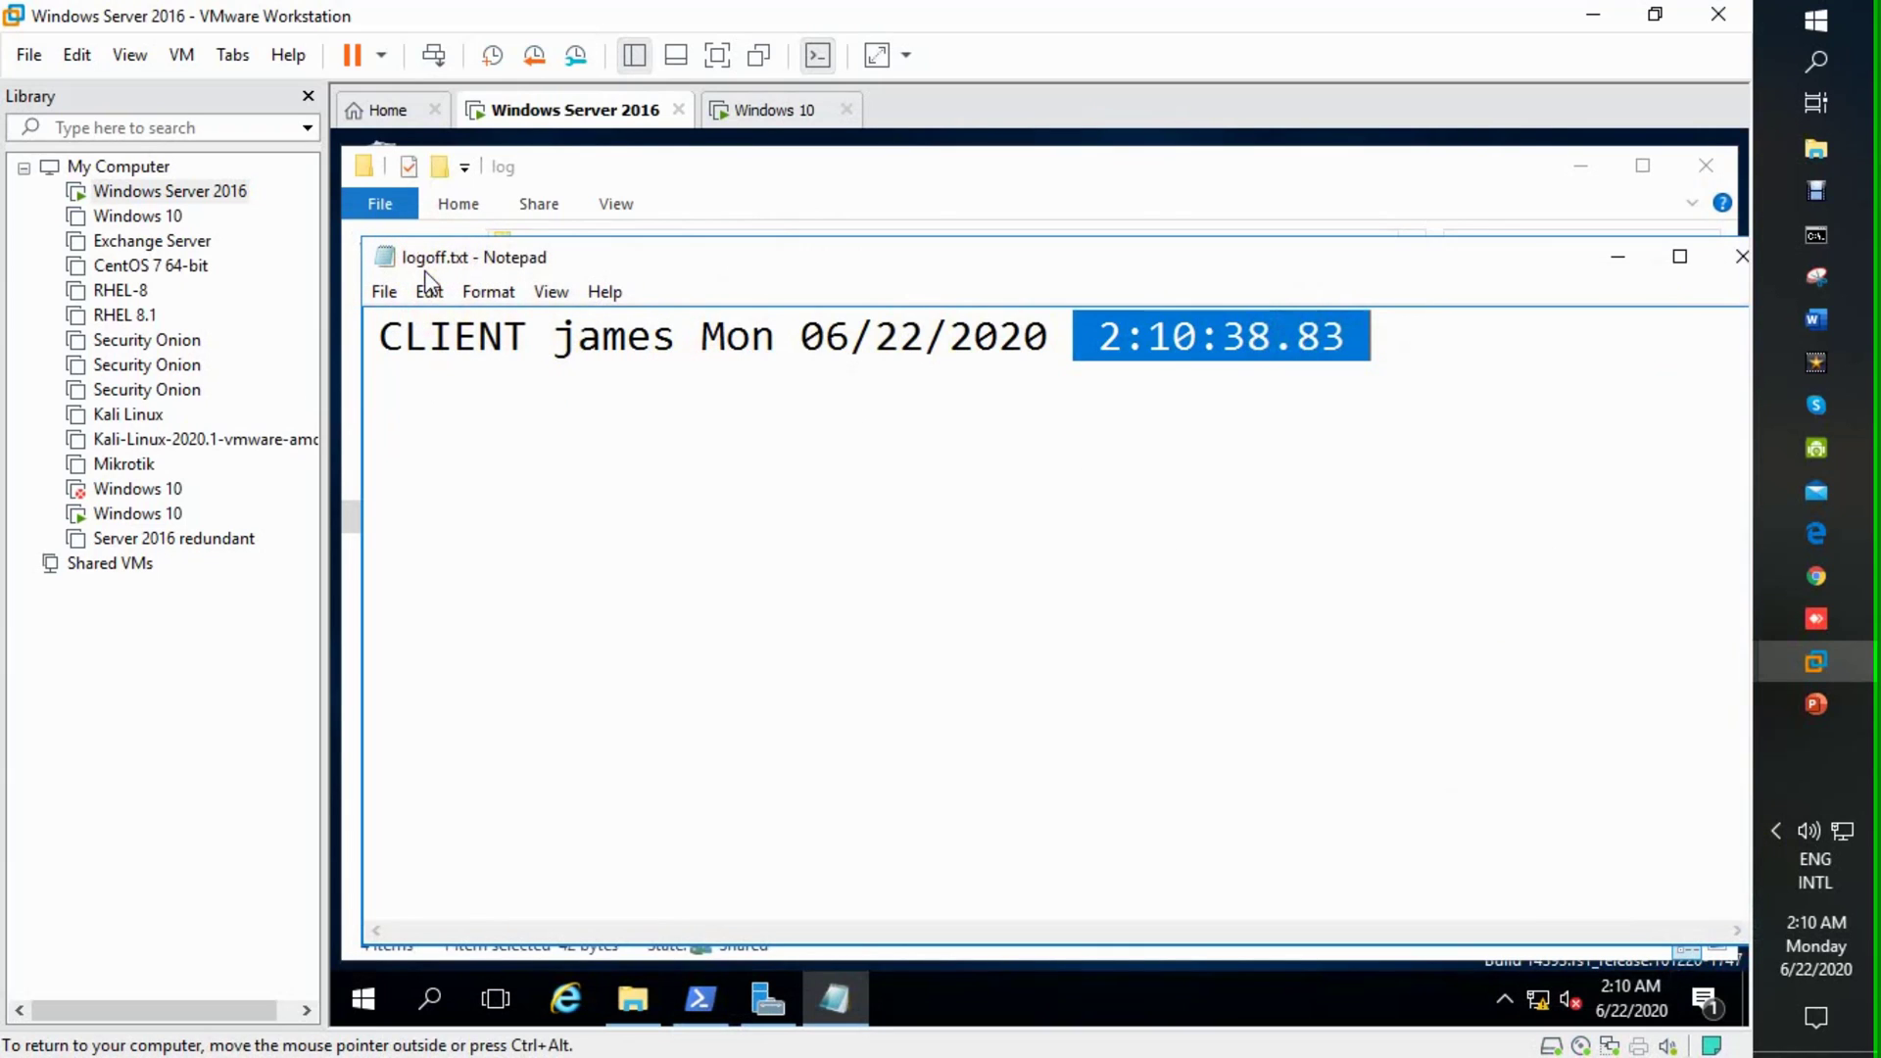
# Close logoff.txt and bring up the Windows 10 password prompt.
pyautogui.click(1728, 262)
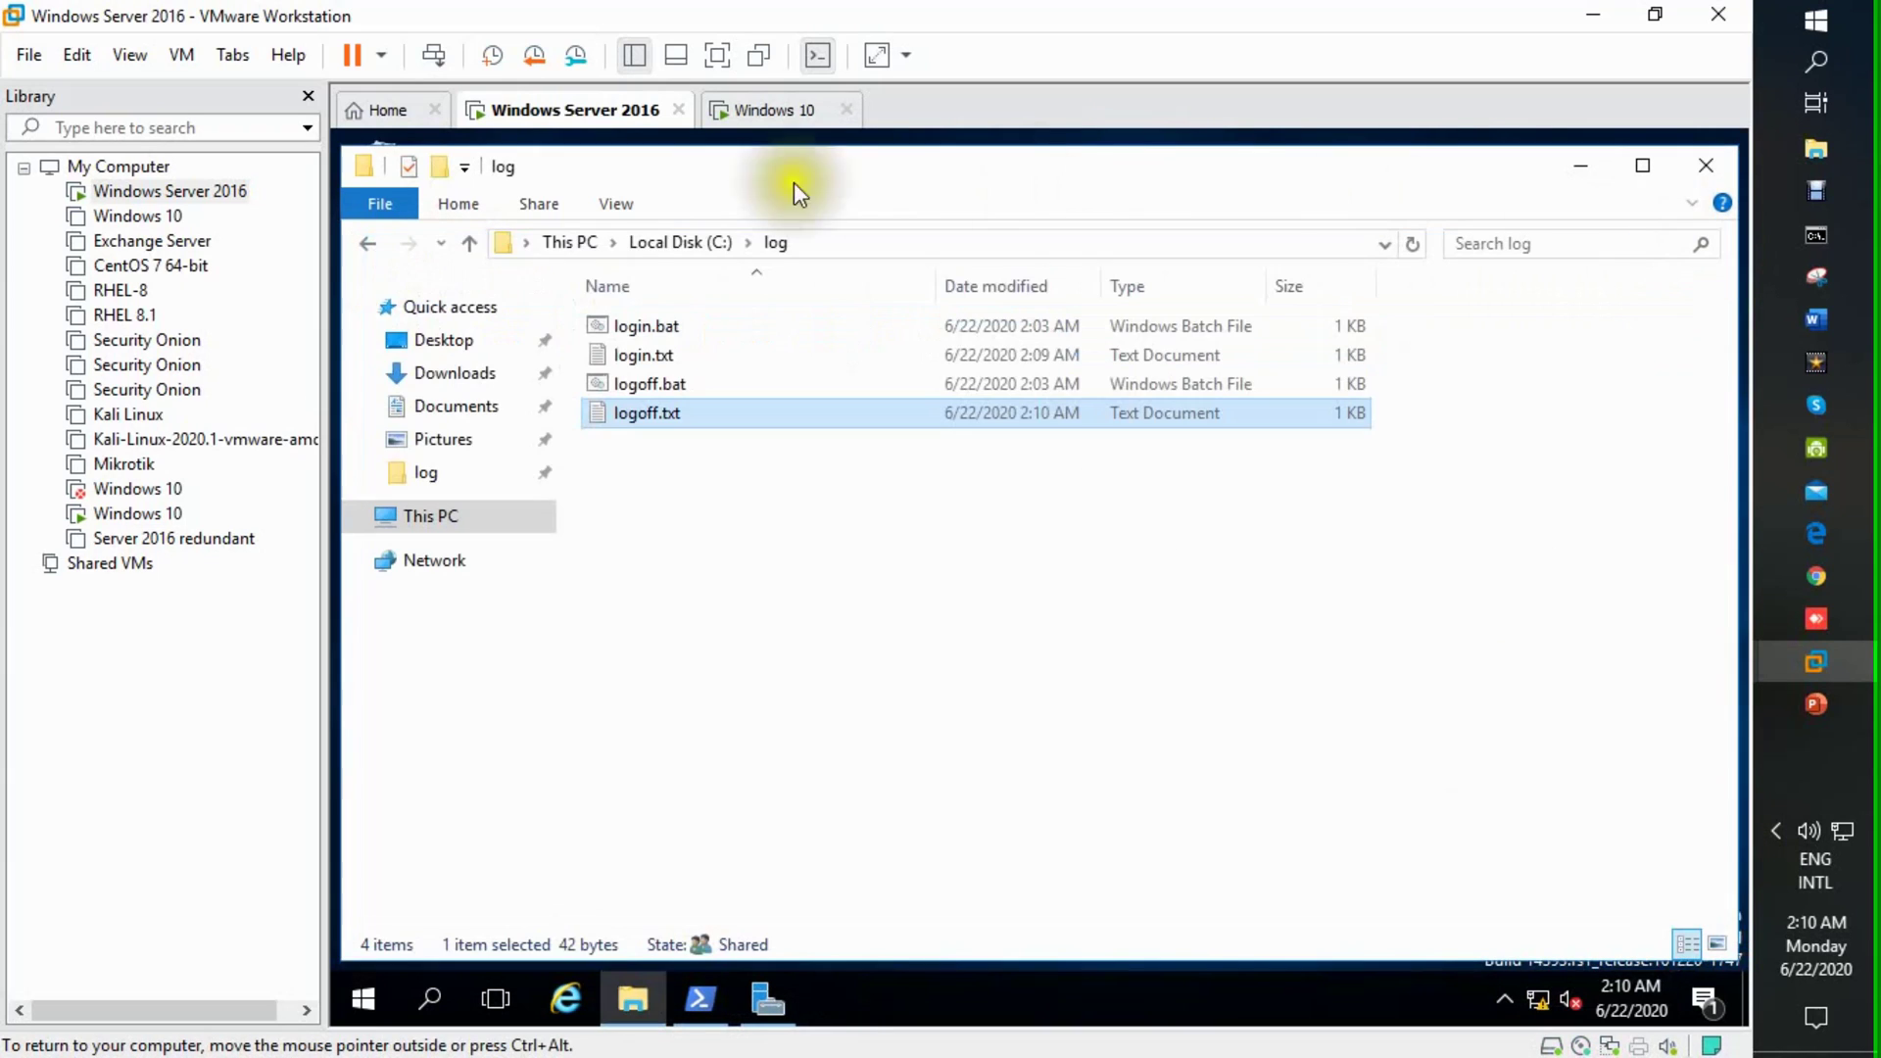
pyautogui.click(779, 110)
pyautogui.click(813, 419)
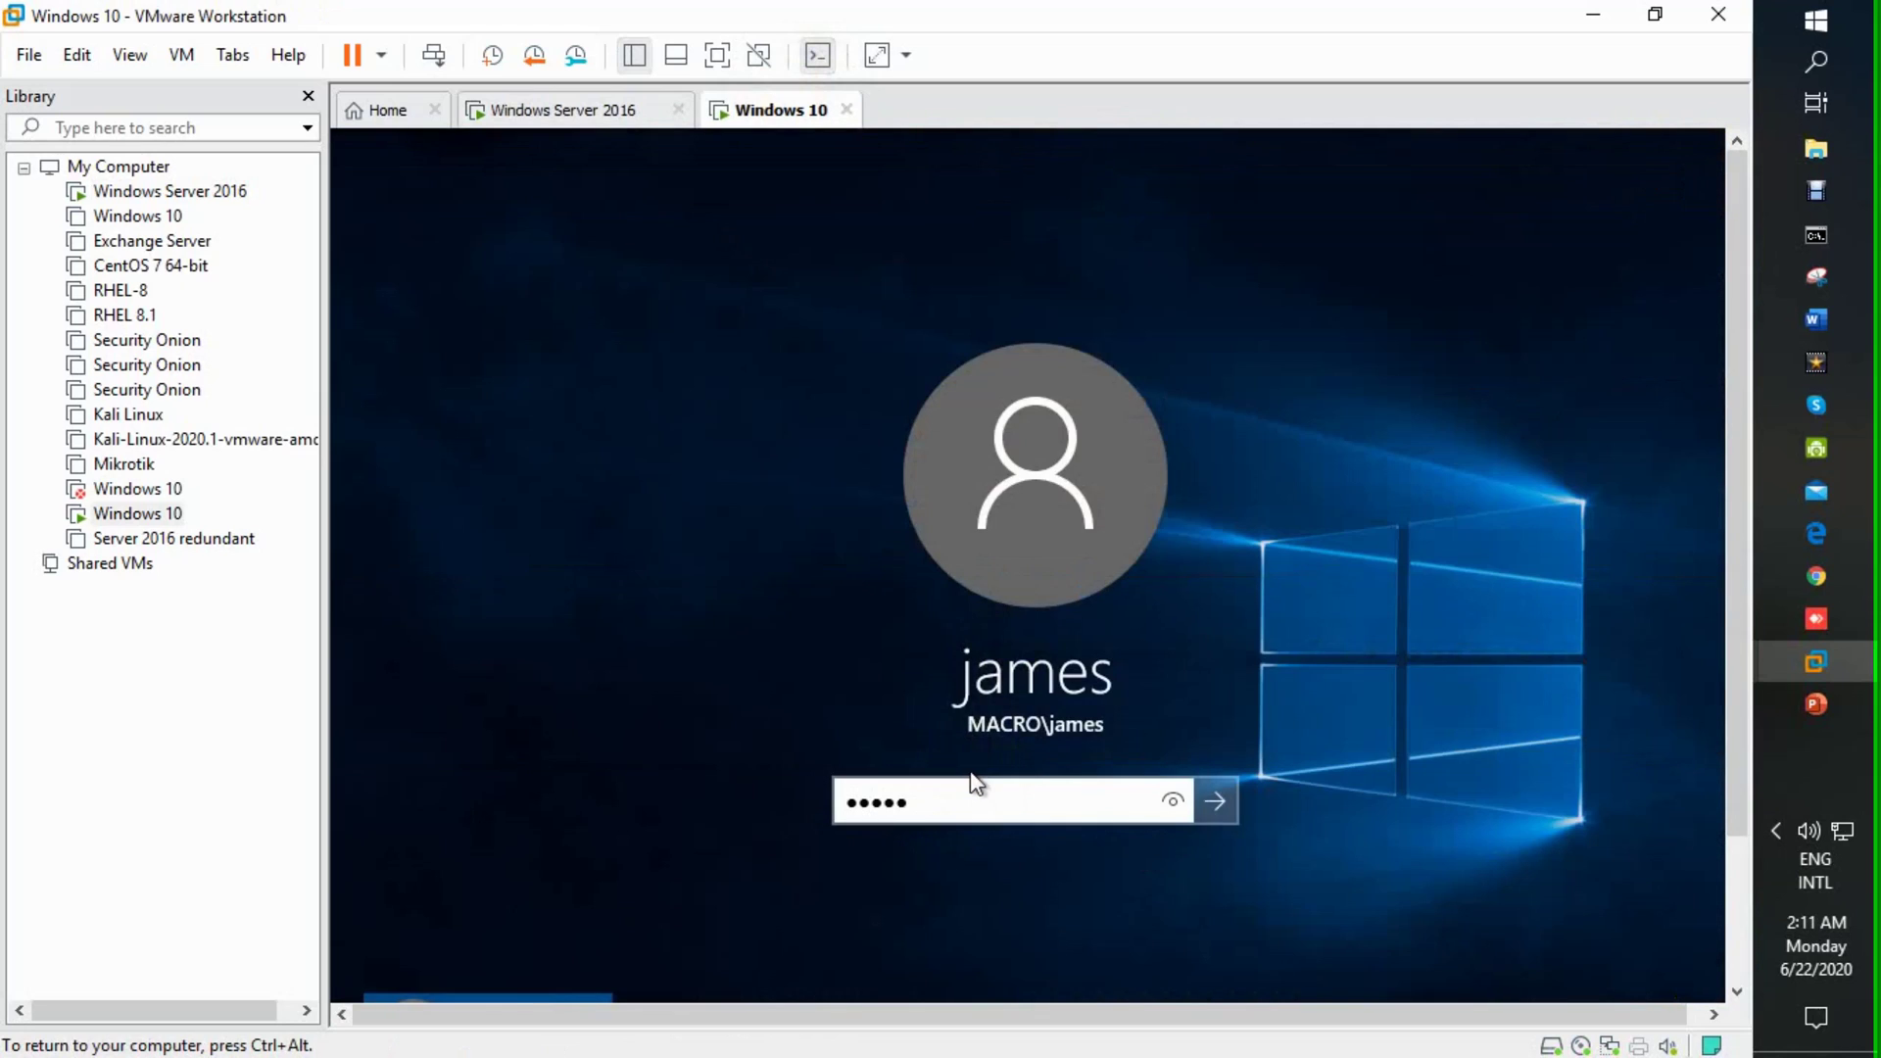
# Sign back into Windows 10, then reopen login.txt and highlight the second CLIENT entry at 2:11:02.87.
pyautogui.press('Return')
pyautogui.hotkey('ctrl', 'alt')
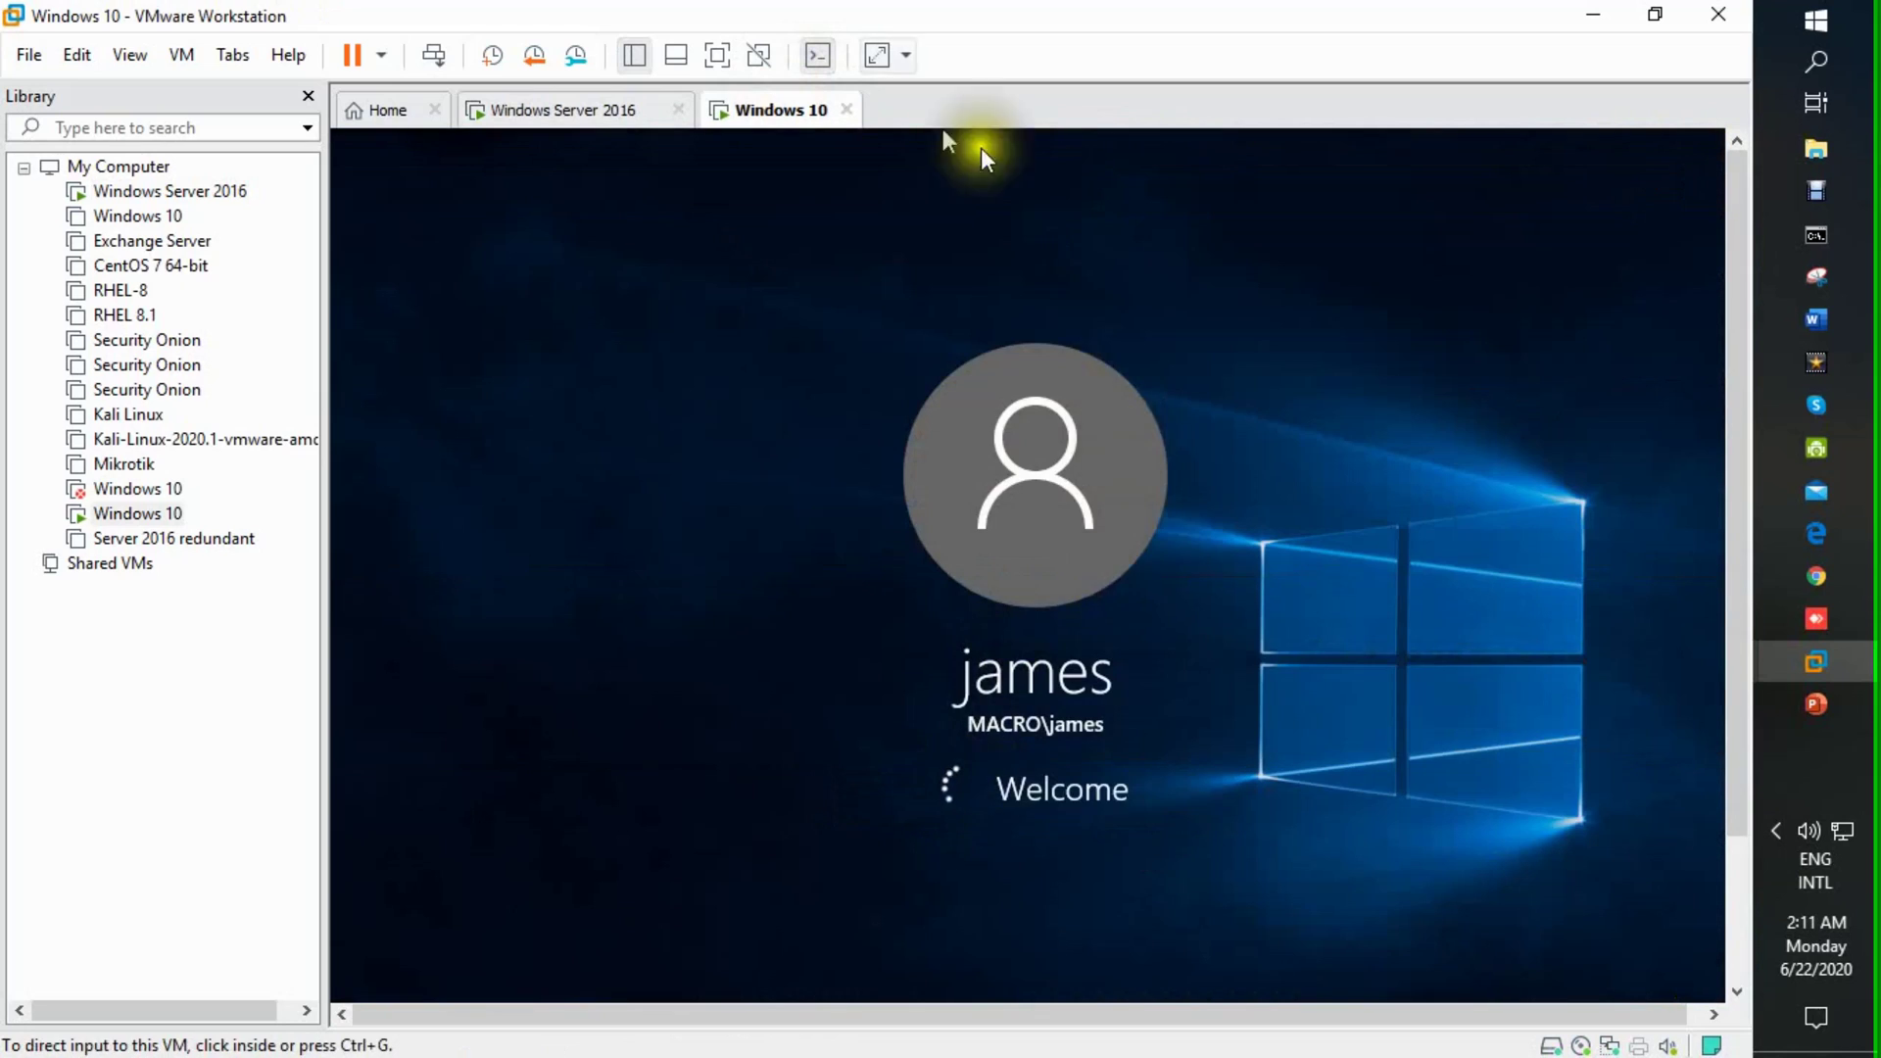
pyautogui.click(610, 111)
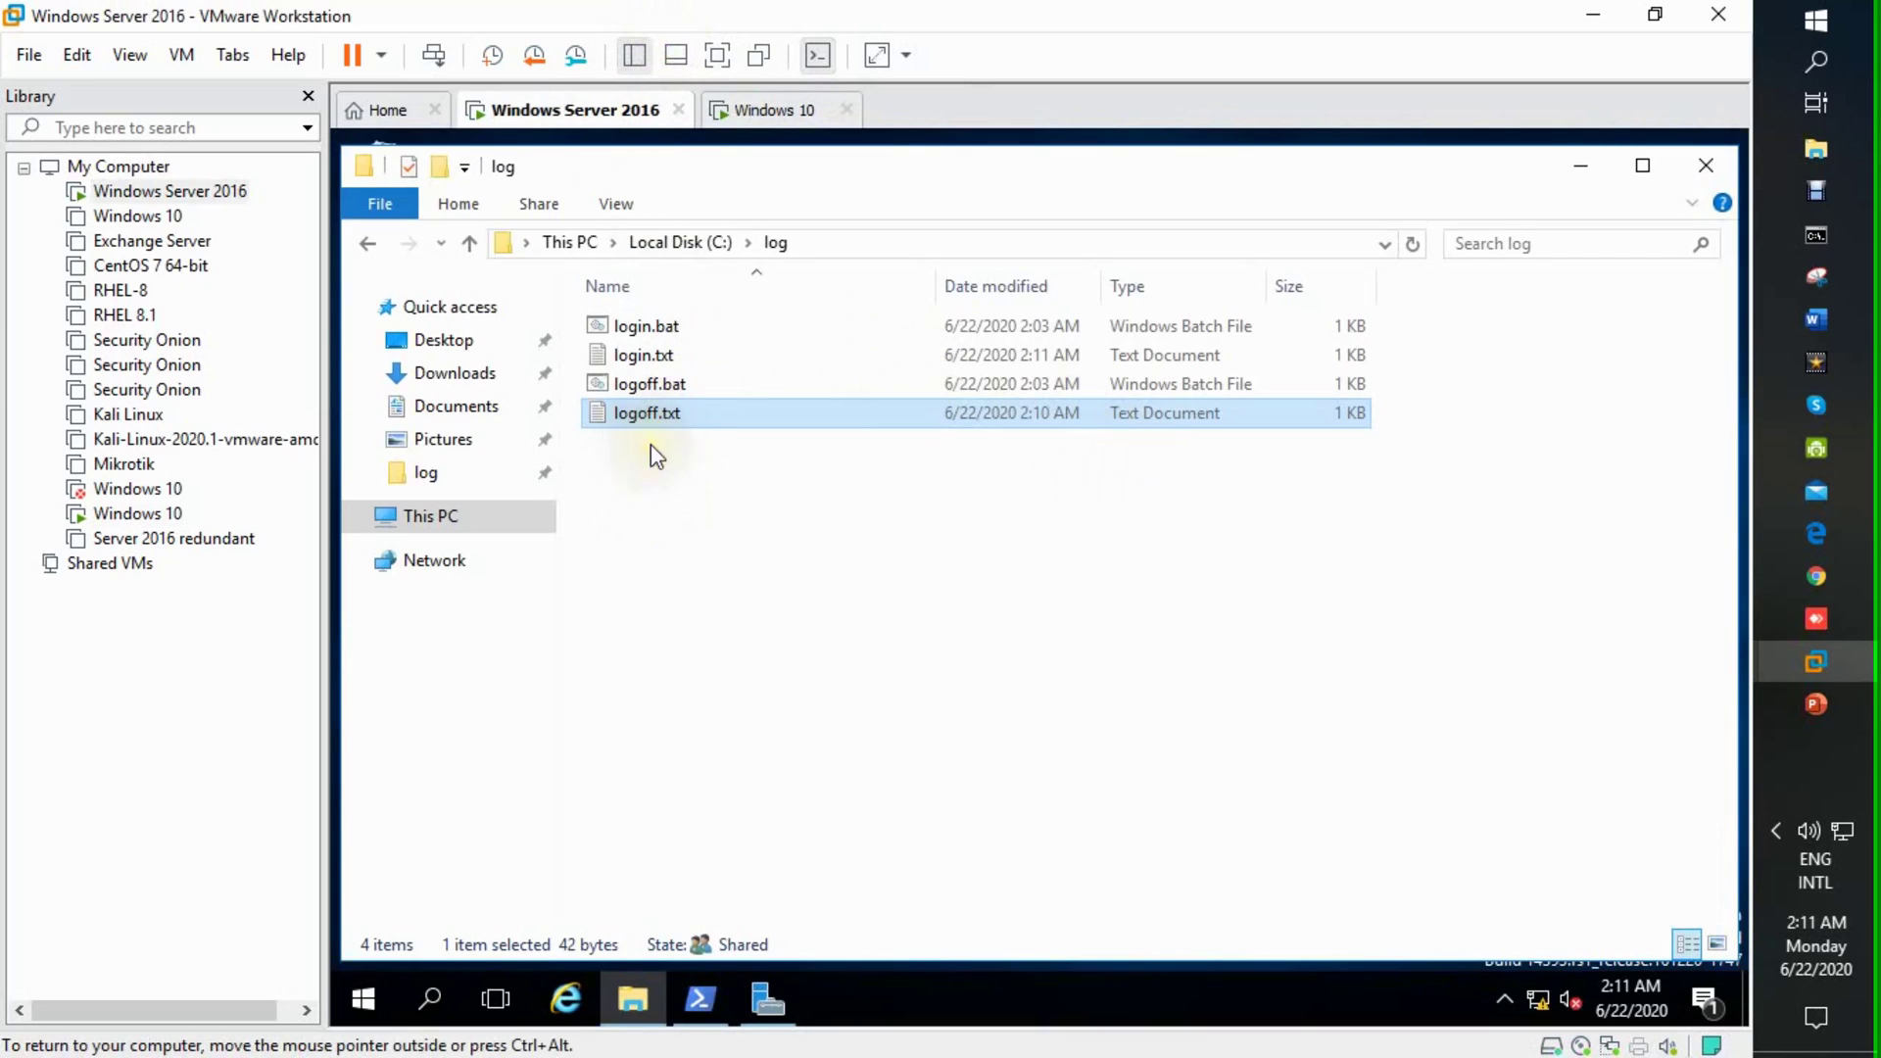
pyautogui.doubleClick(649, 355)
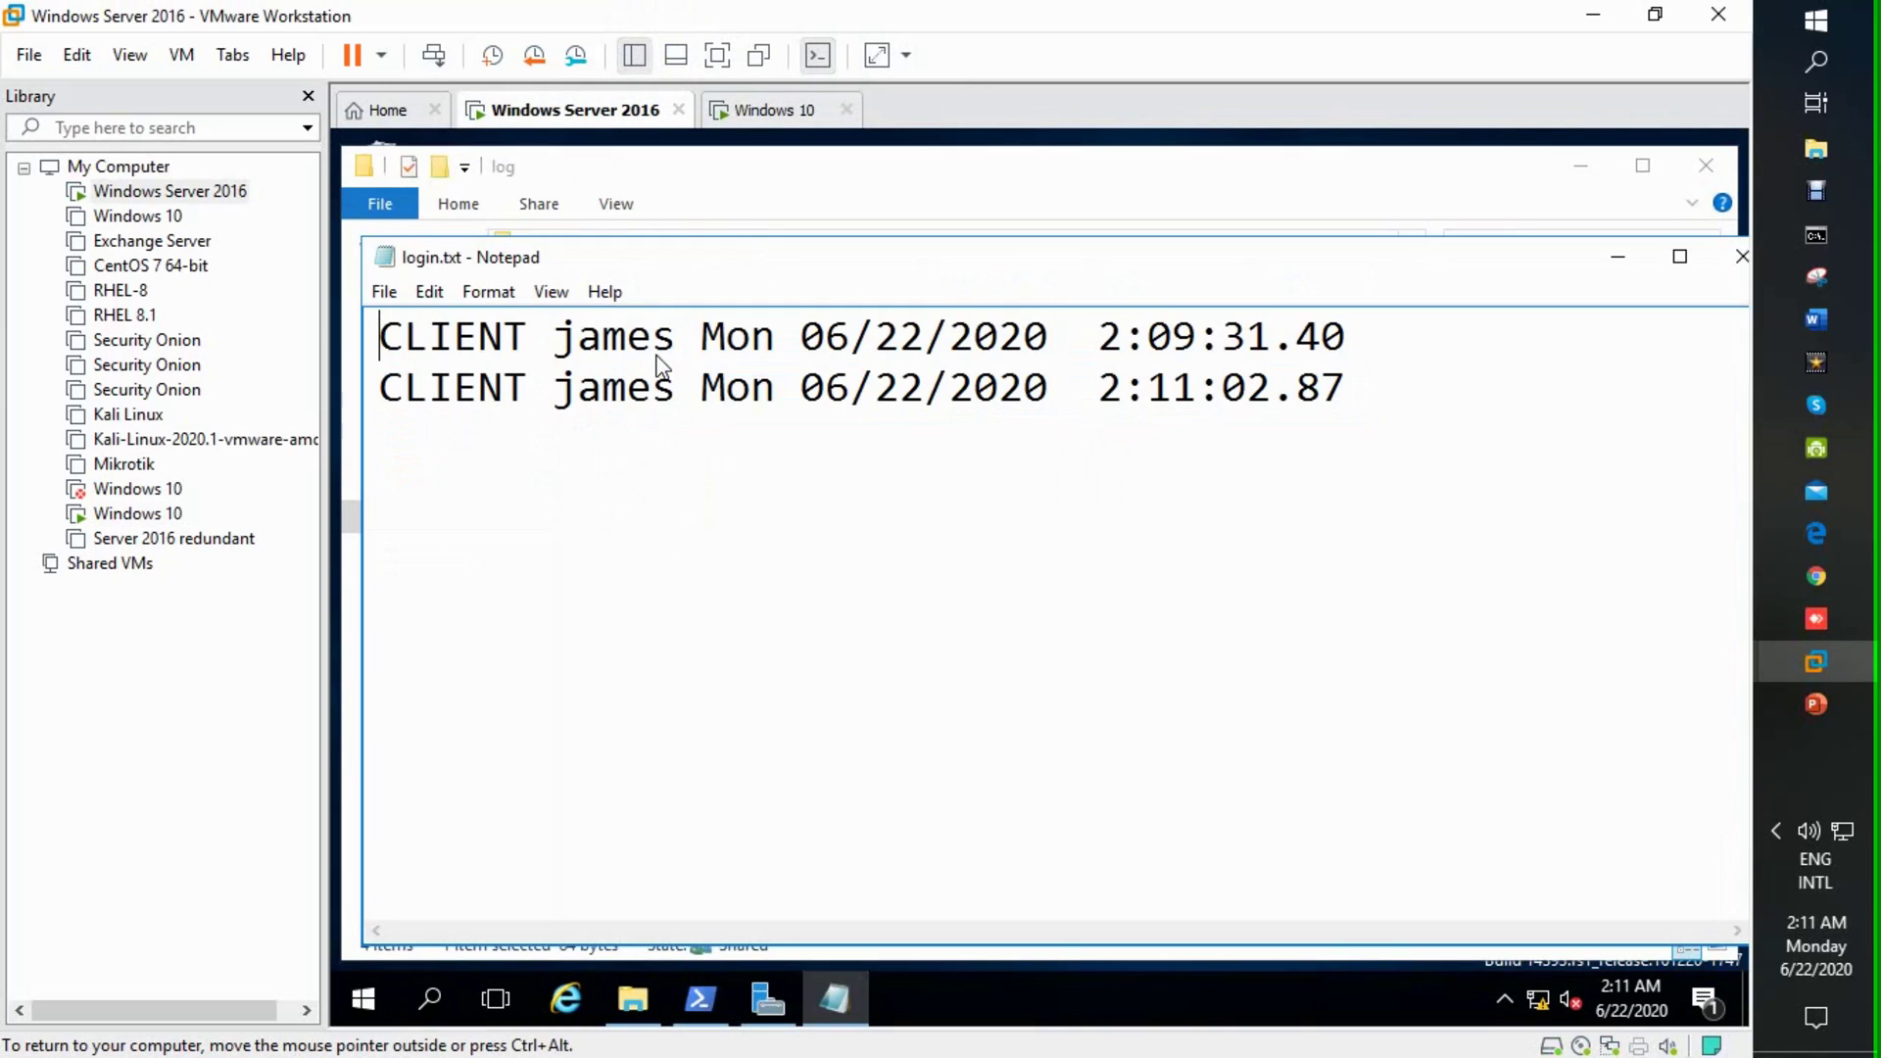
pyautogui.click(392, 388)
pyautogui.moveTo(382, 387); pyautogui.dragTo(931, 390)
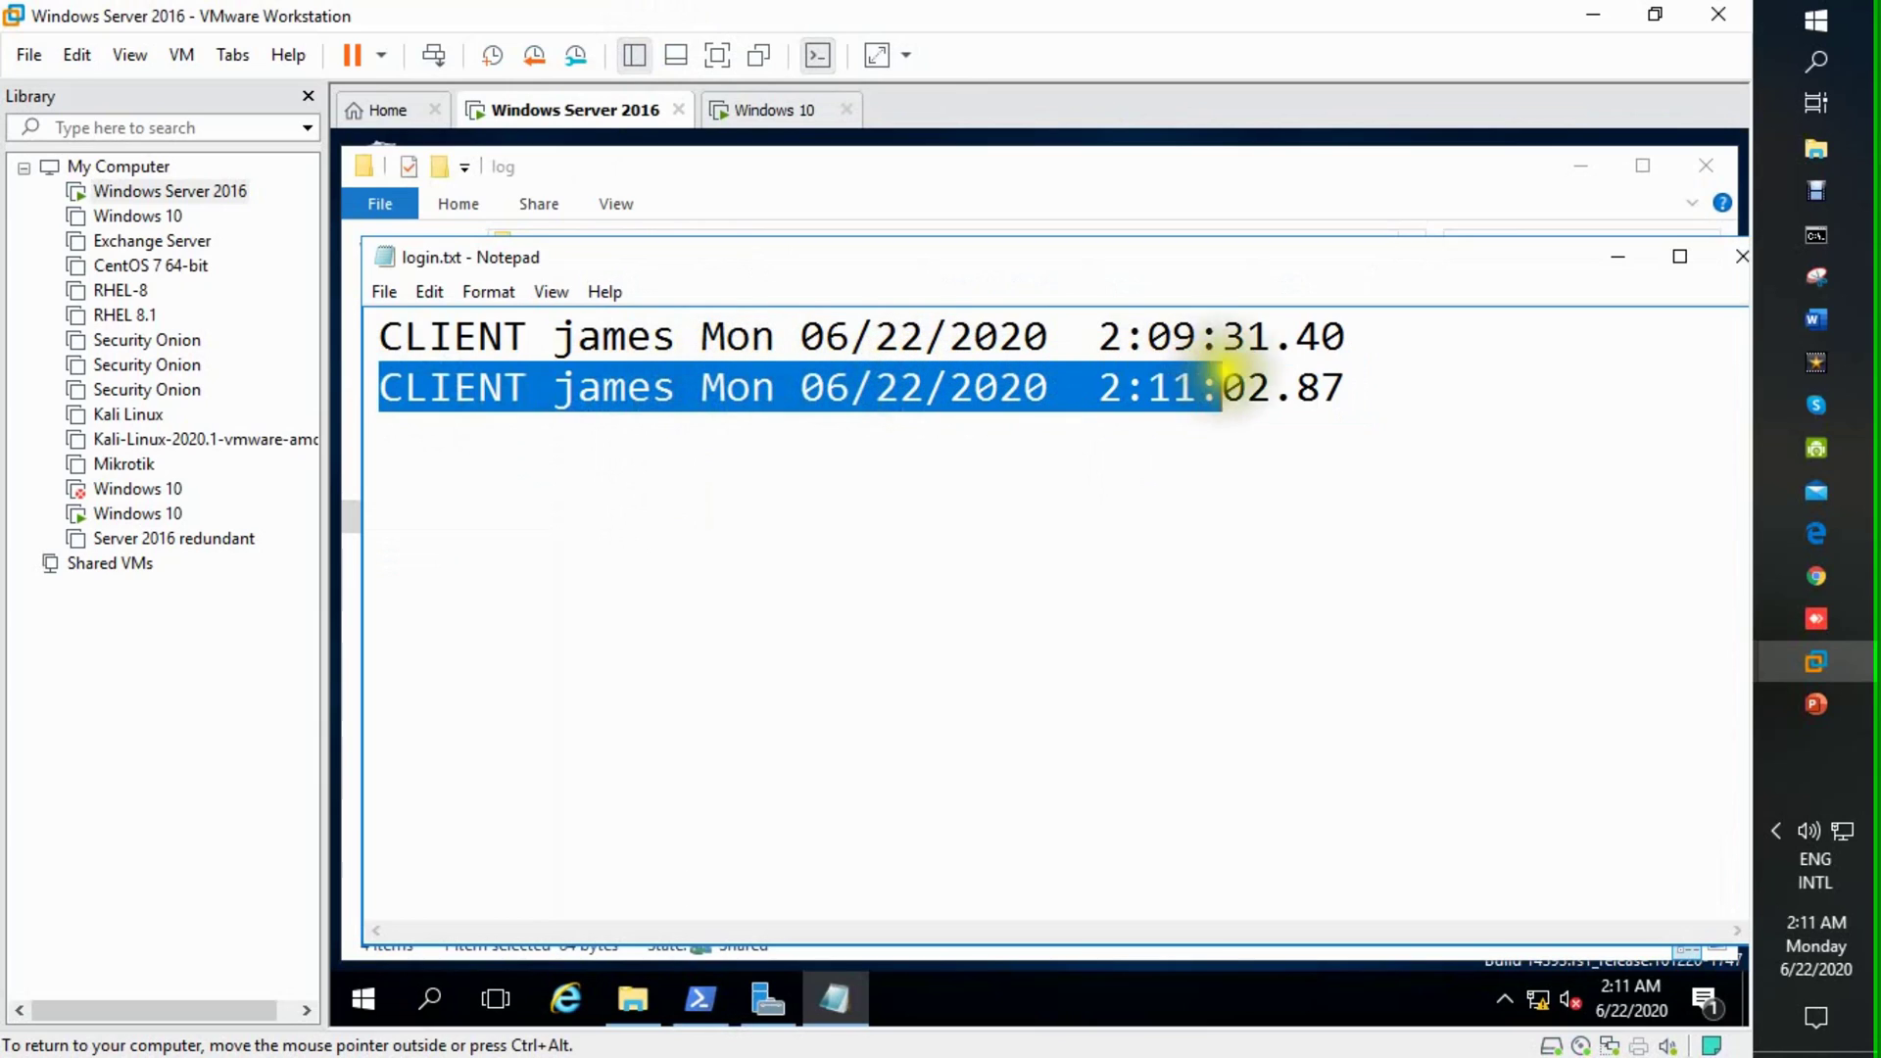
pyautogui.moveTo(1222, 390); pyautogui.dragTo(1295, 390)
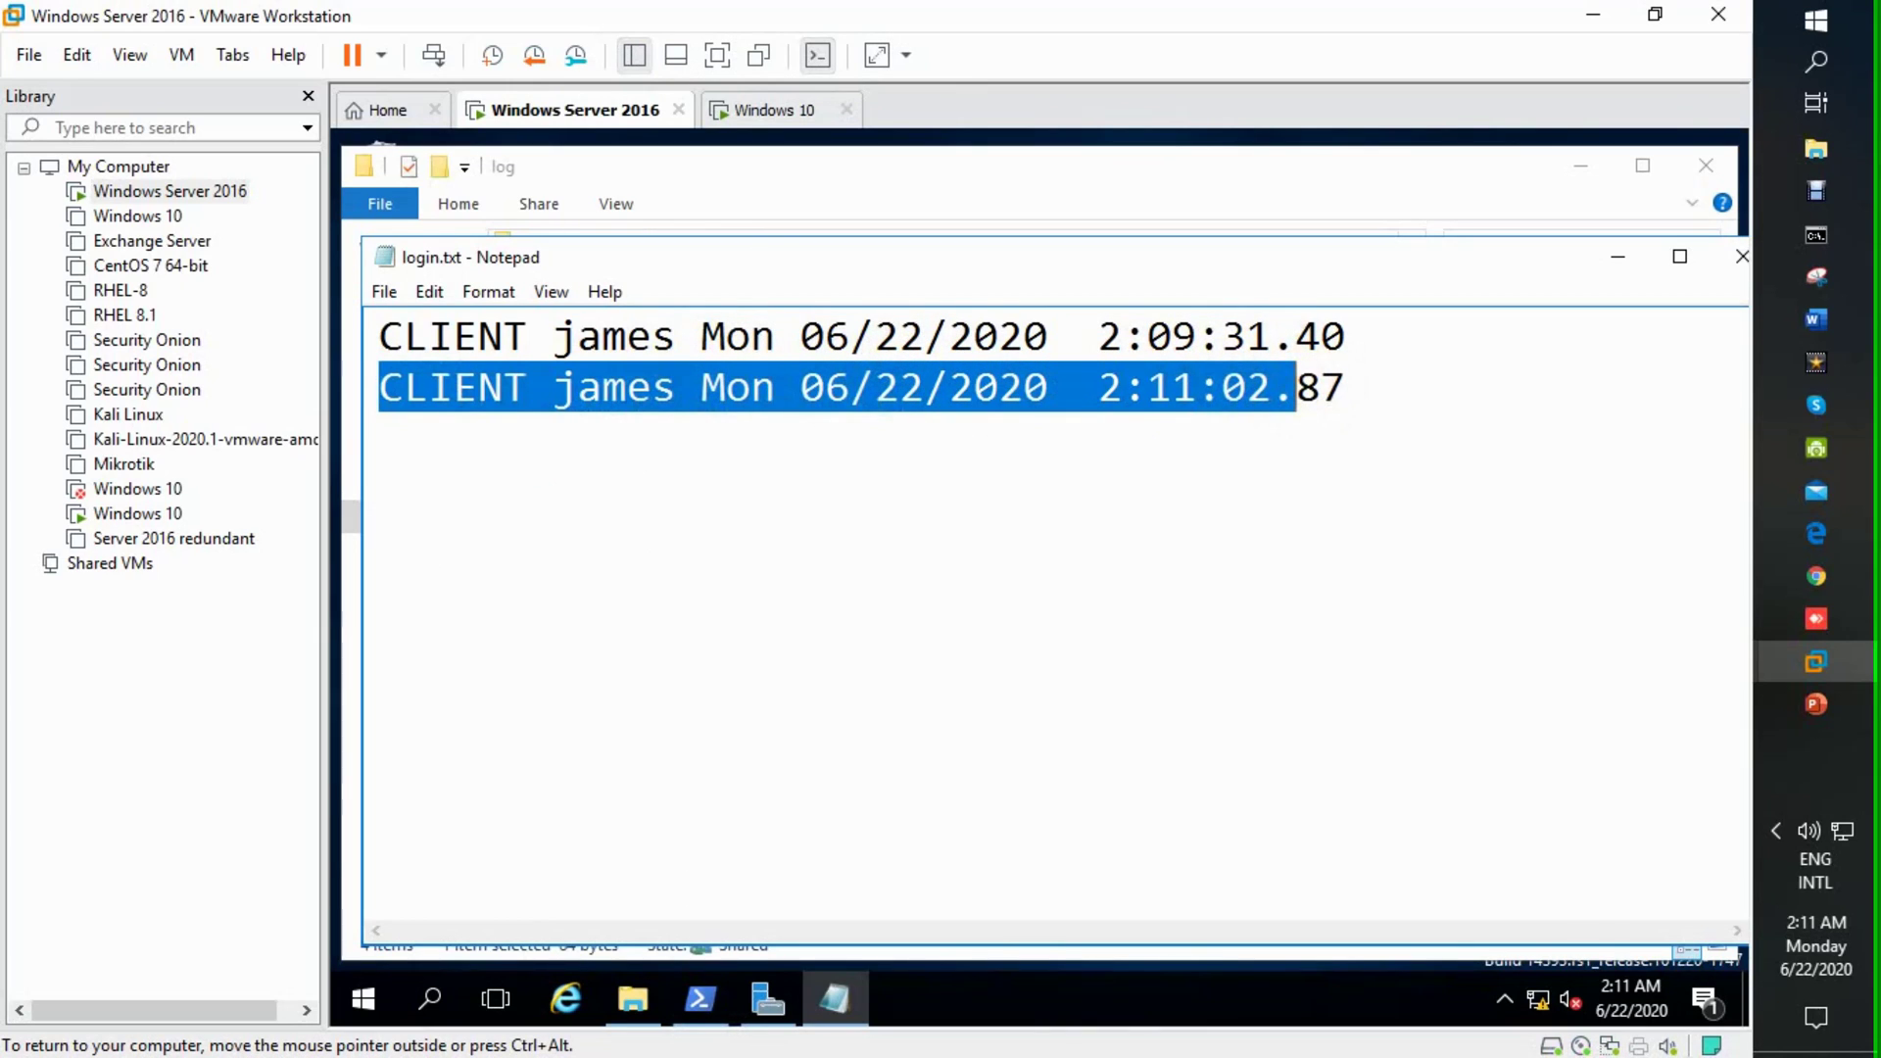